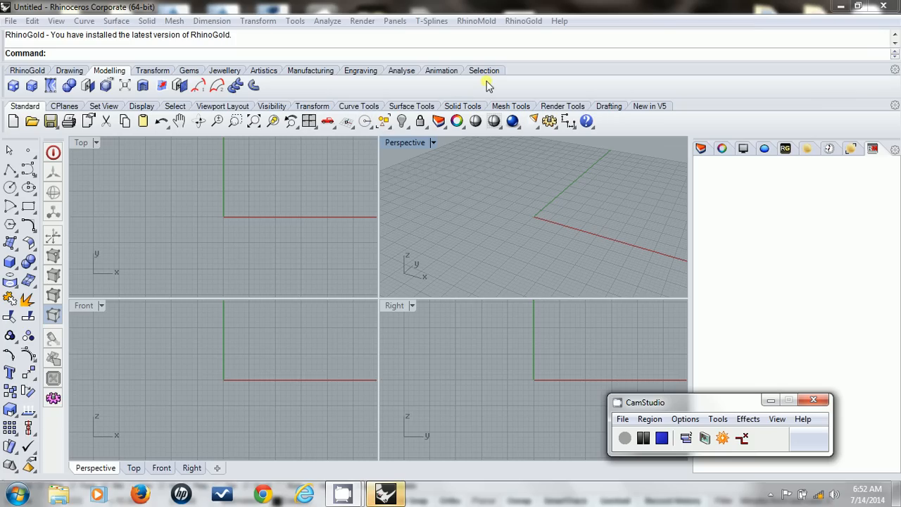
left_click(526, 21)
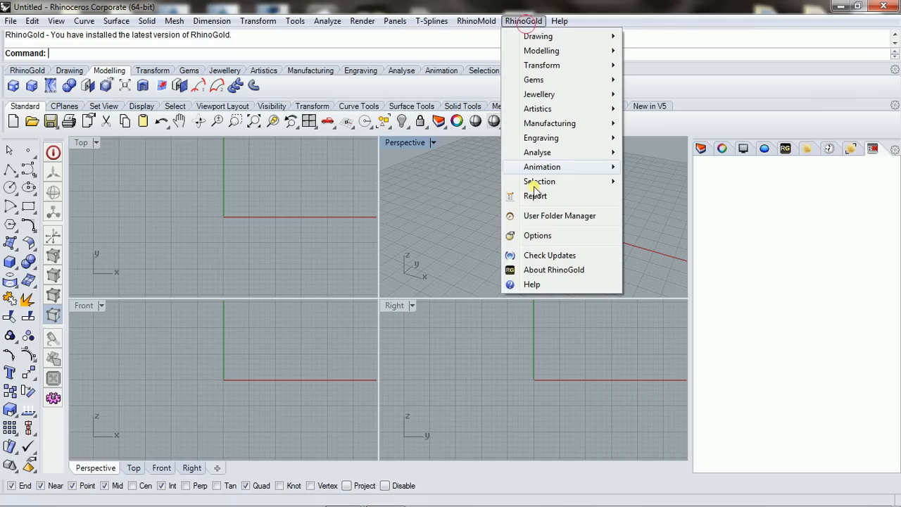
left_click(528, 20)
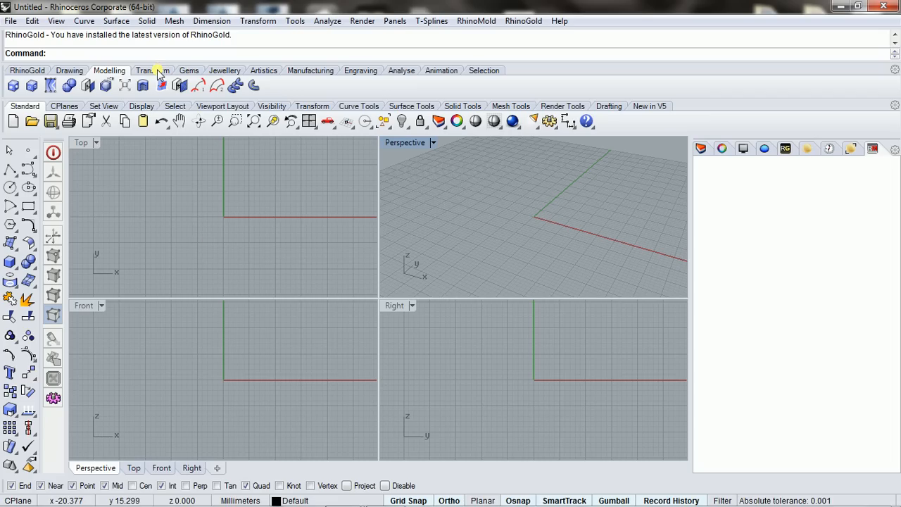
Start a ring size gauge with the Europe region and size 19
left_click(226, 70)
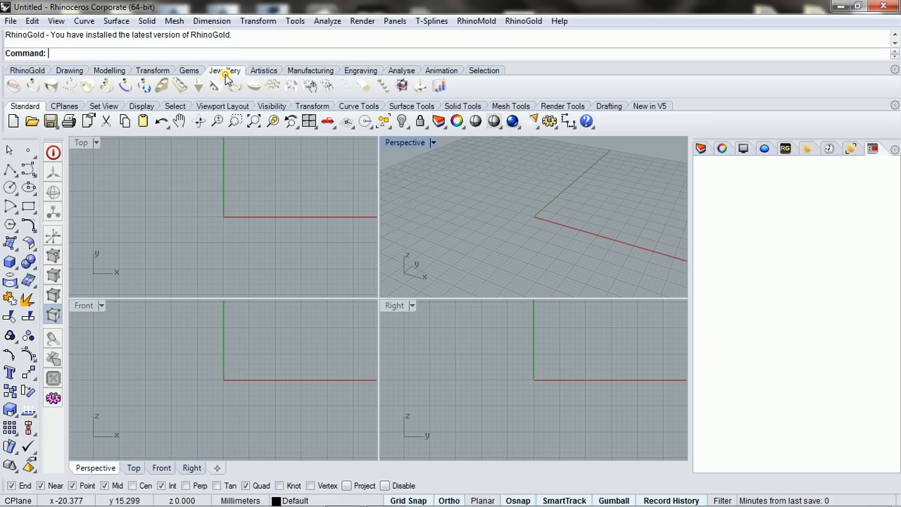
left_click(14, 85)
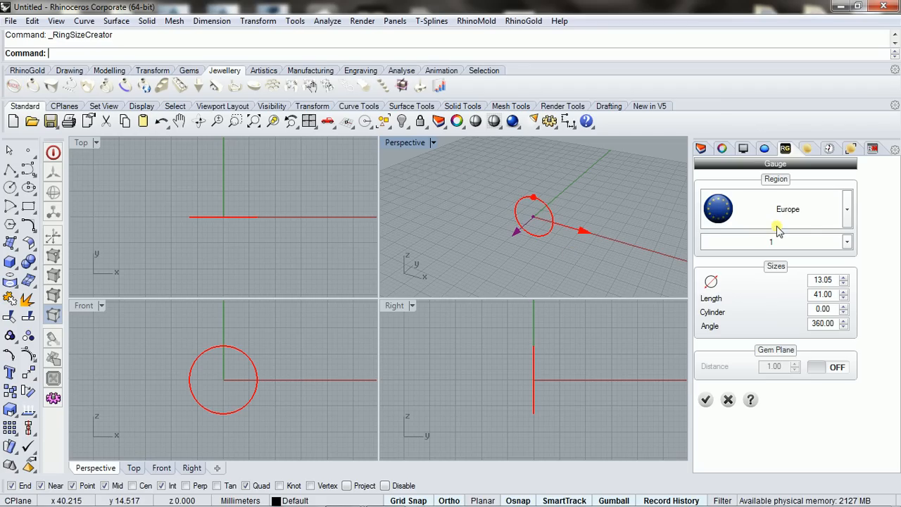
left_click(847, 211)
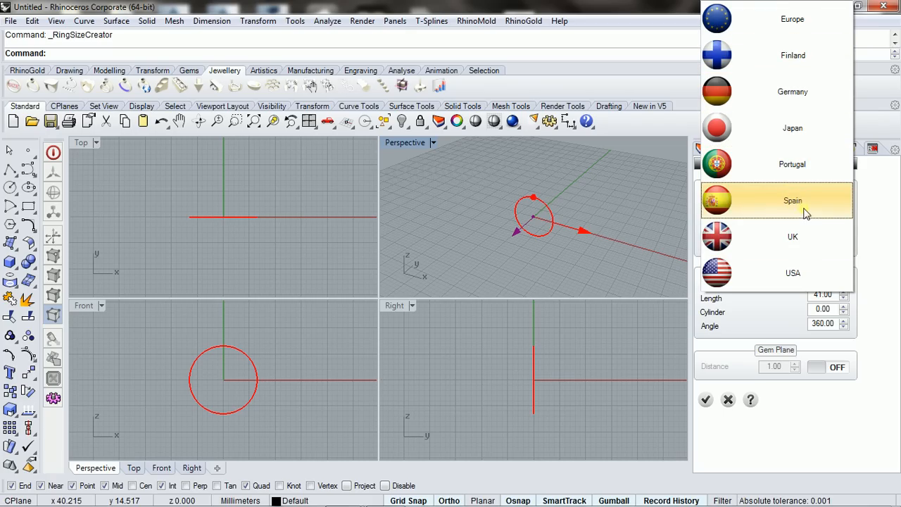
left_click(804, 21)
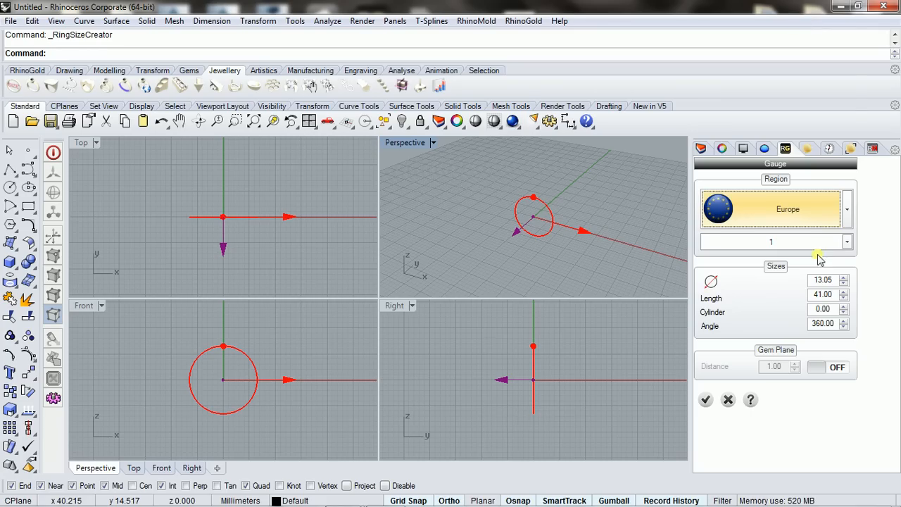
left_click(816, 243)
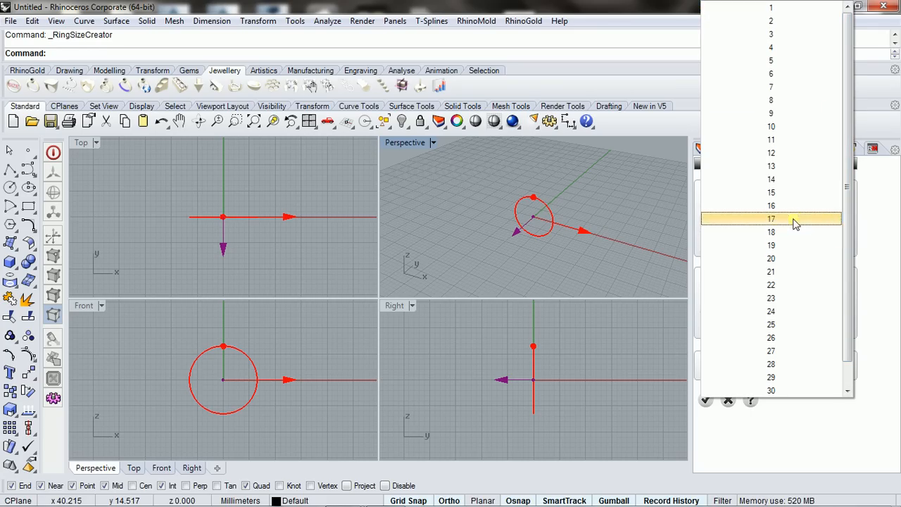
left_click(782, 246)
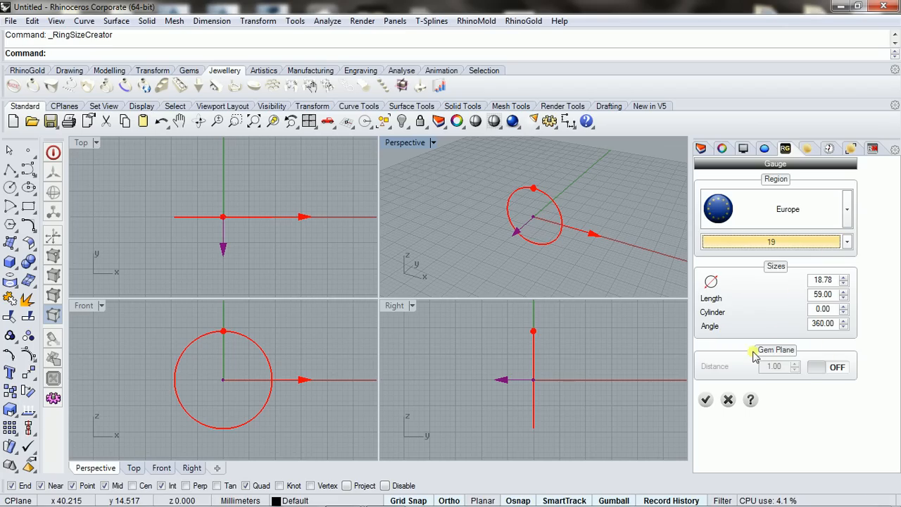
Turn on the gem plane for the ring gauge and create the ring curve
left_click(816, 367)
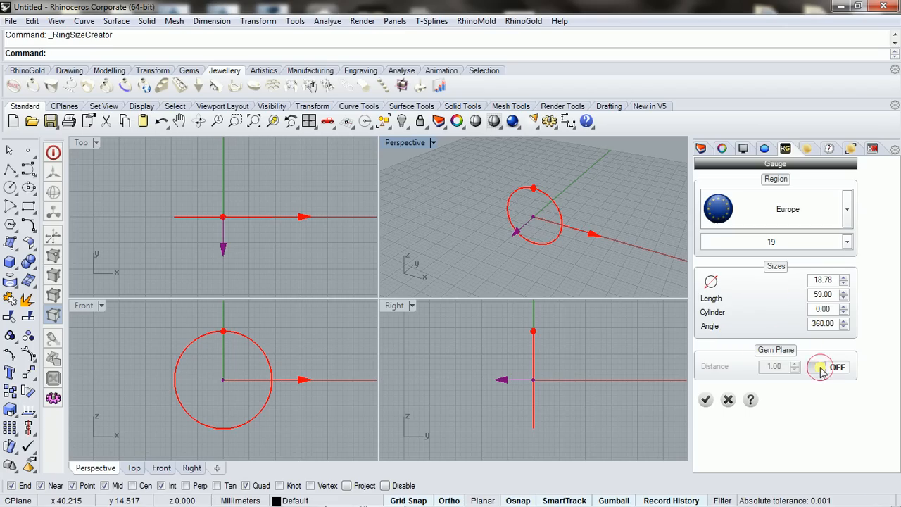
left_click(849, 367)
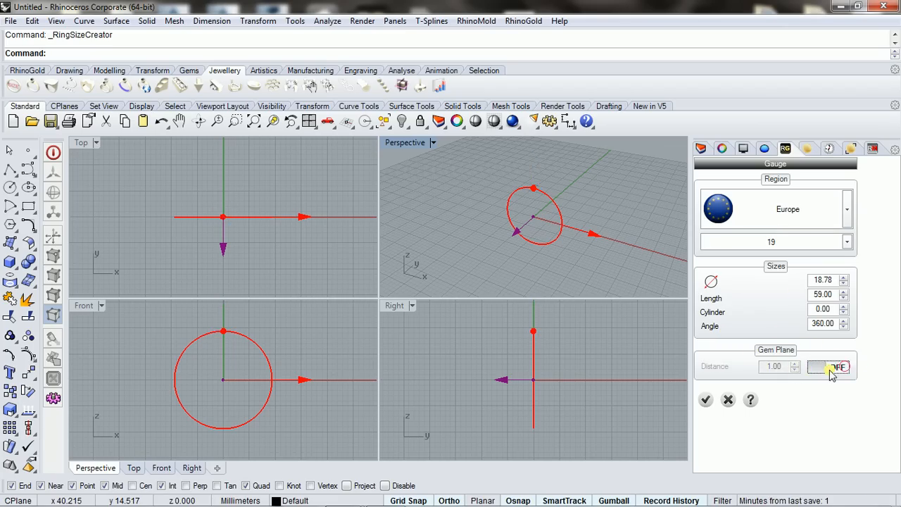
left_click(848, 368)
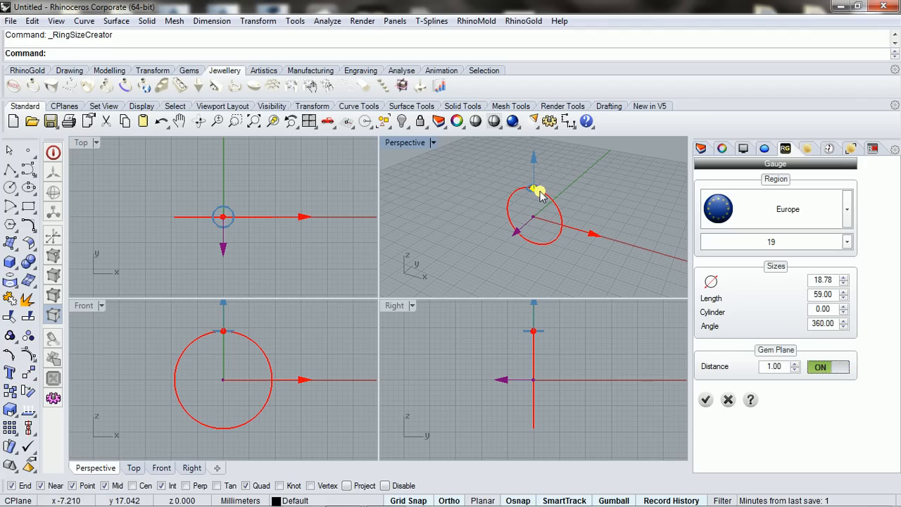
left_click(706, 400)
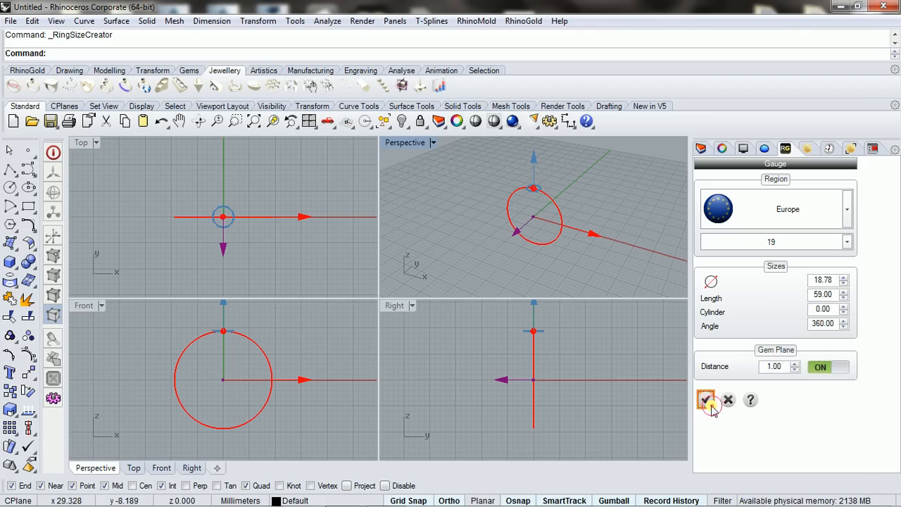
Maximize the Perspective view and apply a Dynamic Profile to the ring size curve
double_click(406, 142)
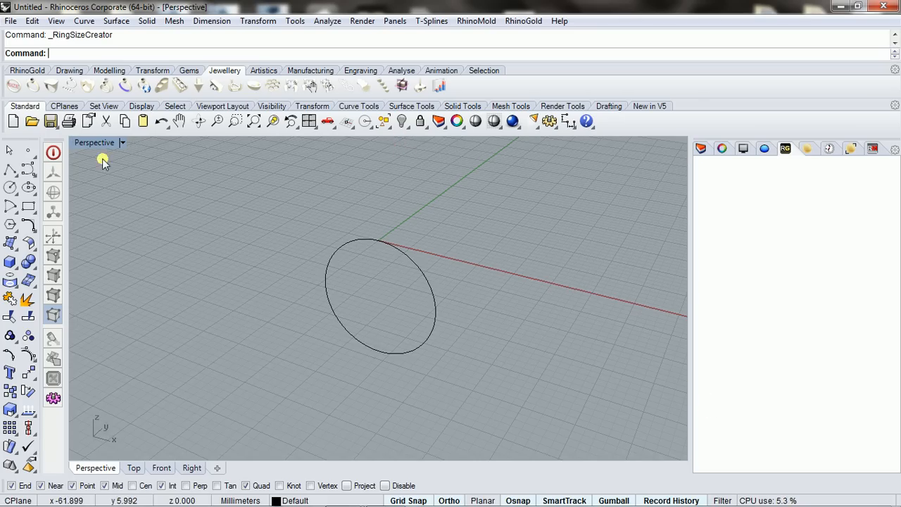
right_click_drag(476, 328, 426, 367)
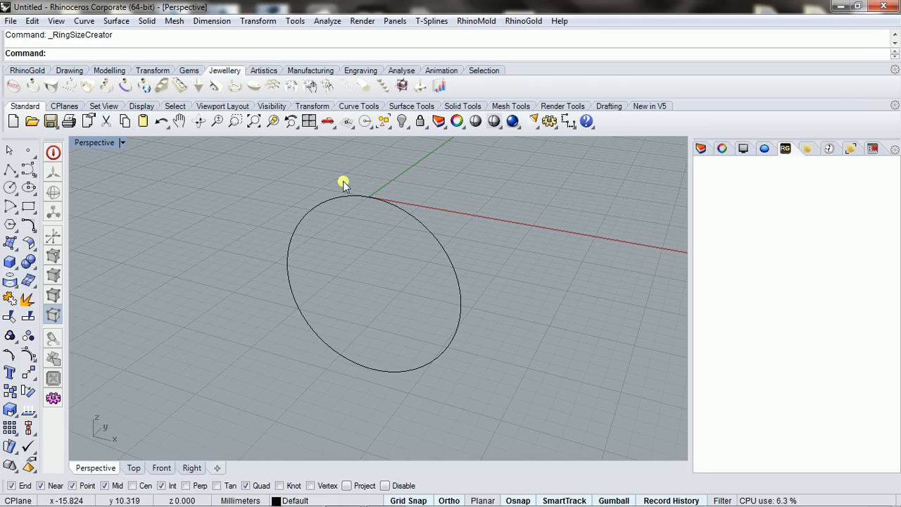
left_click(434, 232)
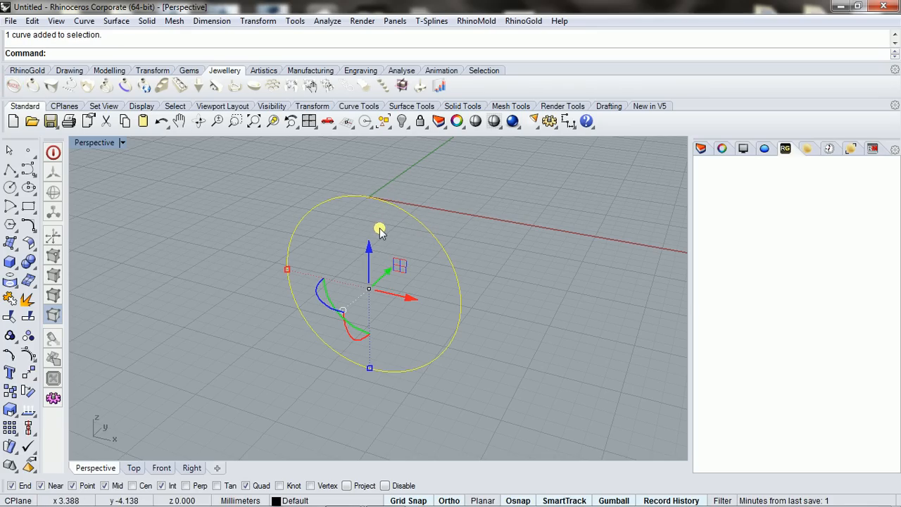
left_click(168, 84)
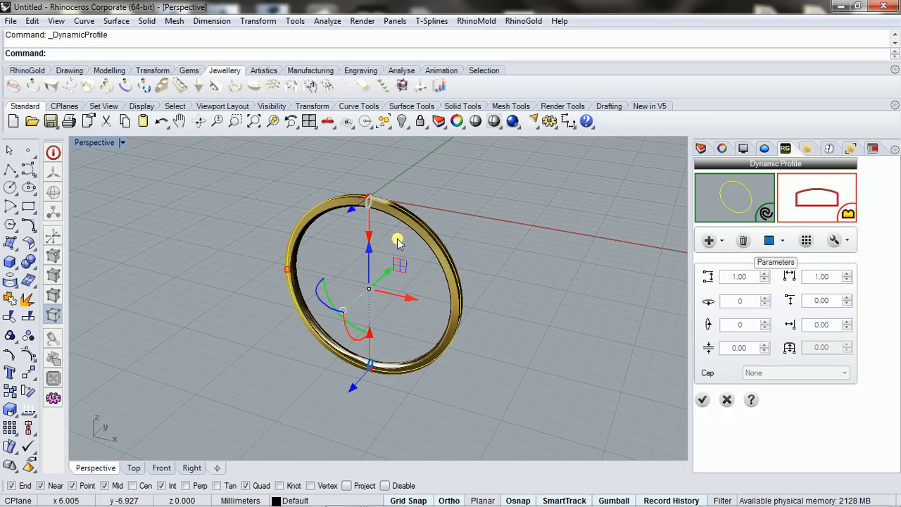
Examine the previewed ring band from several angles to check which way its profile faces relative to the size curve
right_click_drag(403, 241, 353, 241)
scroll(393, 177, "up", 6)
right_click_drag(355, 275, 350, 248)
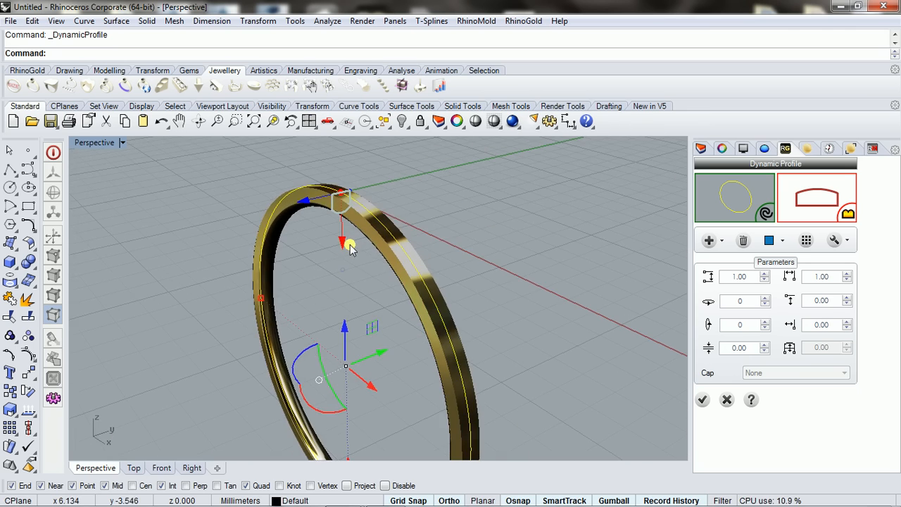
scroll(327, 190, "up", 6)
scroll(413, 212, "down", 7)
right_click_drag(394, 330, 485, 293)
scroll(415, 258, "down", 3)
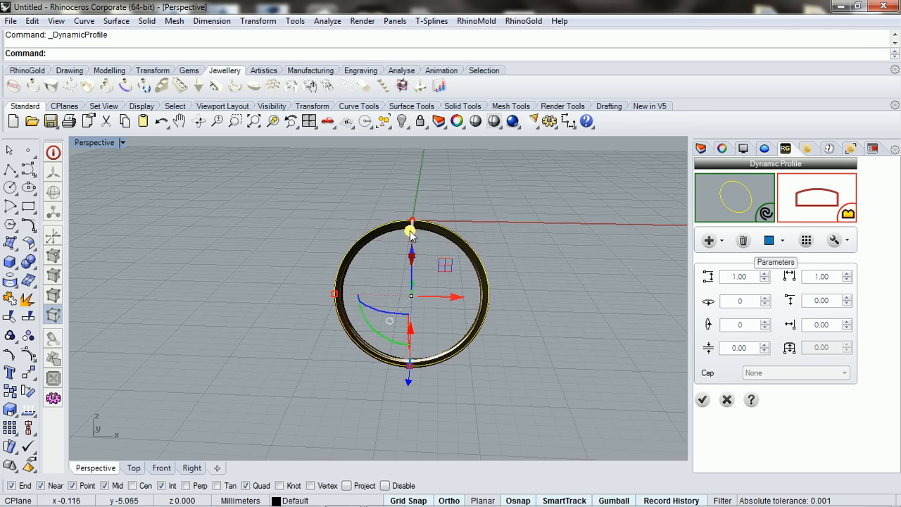
right_click_drag(411, 234, 354, 284)
scroll(421, 253, "up", 3)
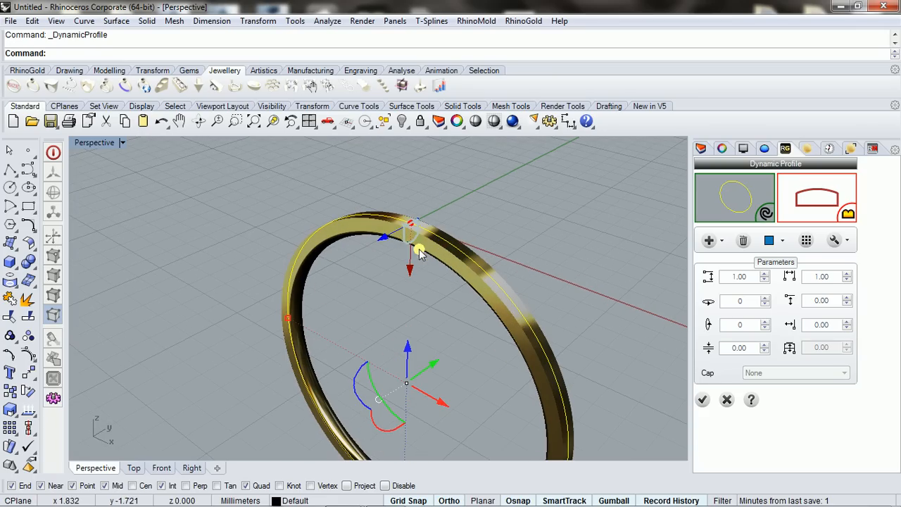
scroll(398, 243, "up", 2)
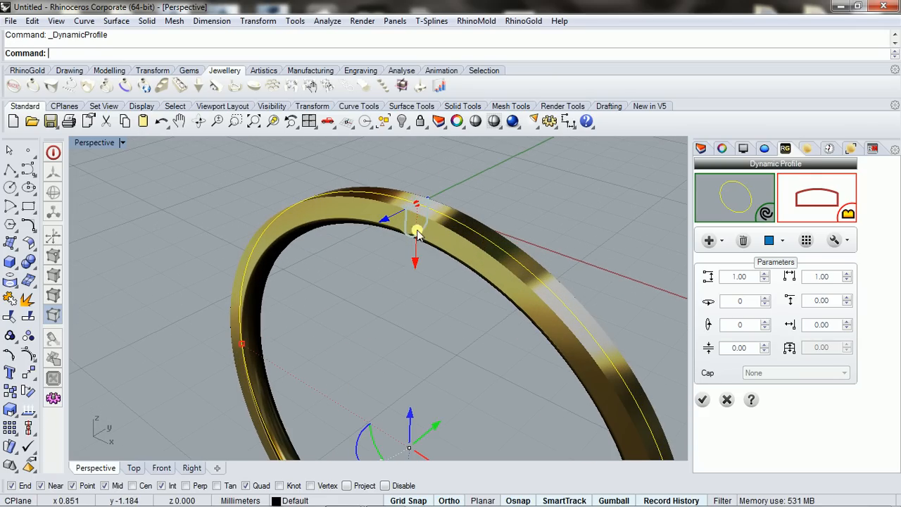
right_click_drag(417, 234, 393, 220)
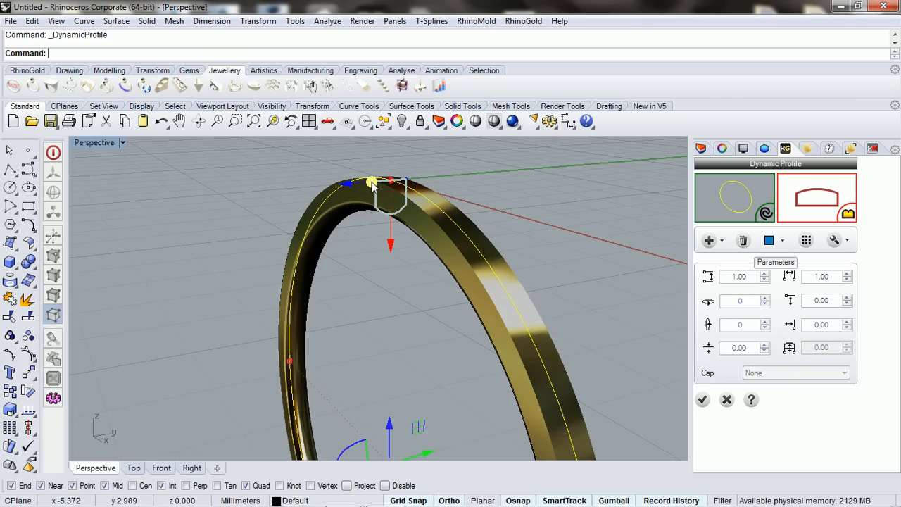
Rotate the ring's cross-section profile by 180 degrees about the size curve
double_click(745, 324)
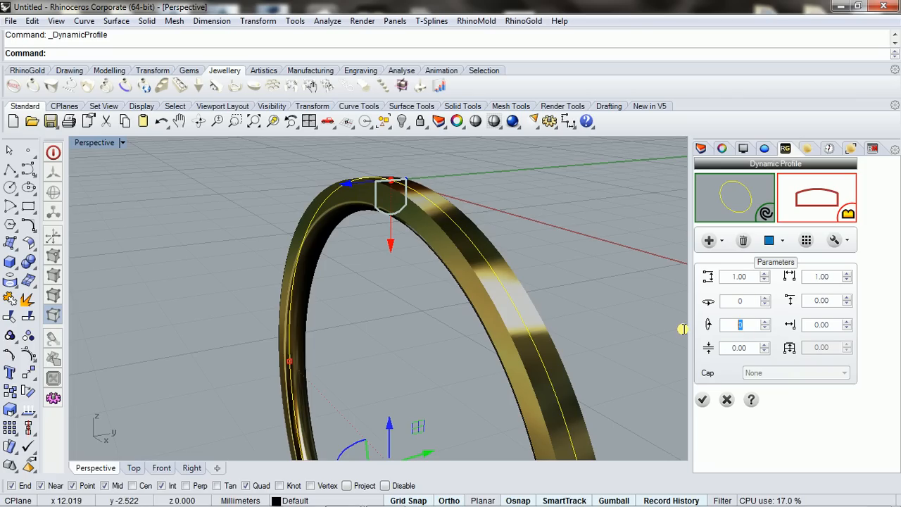
type("18")
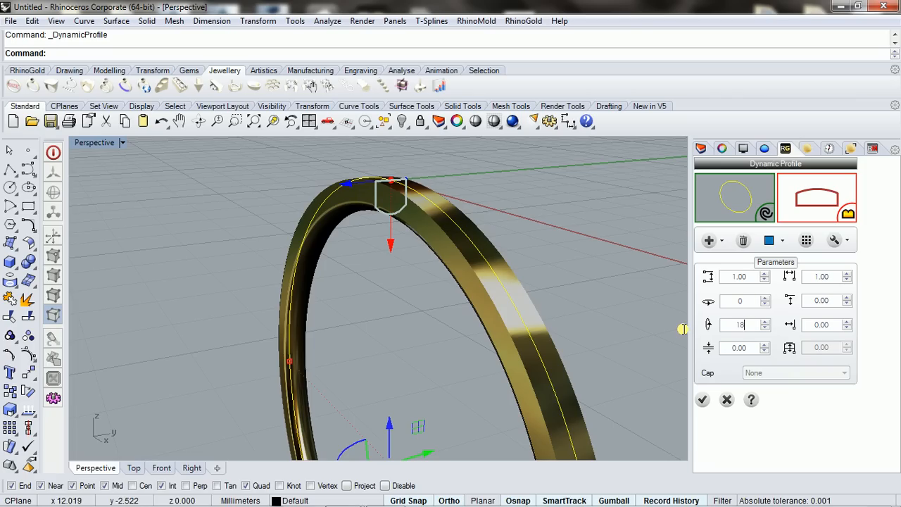
left_click(751, 299)
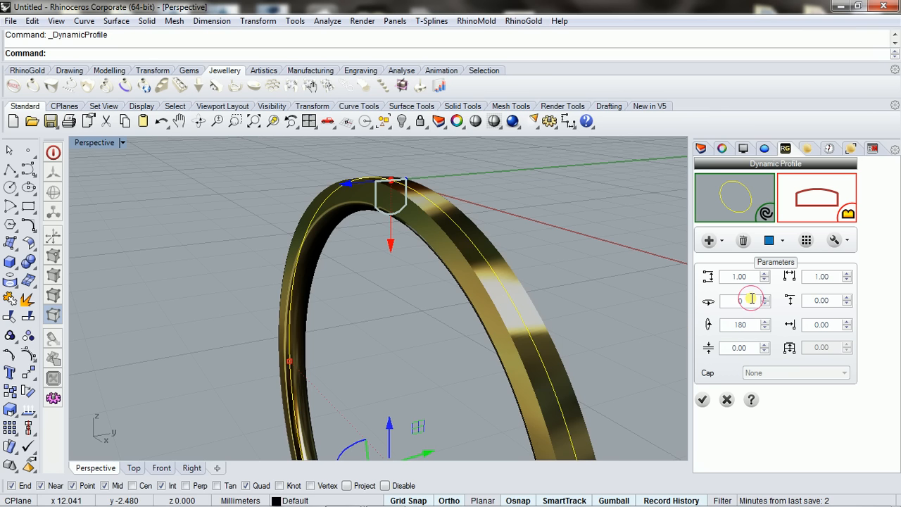
right_click_drag(485, 260, 514, 298)
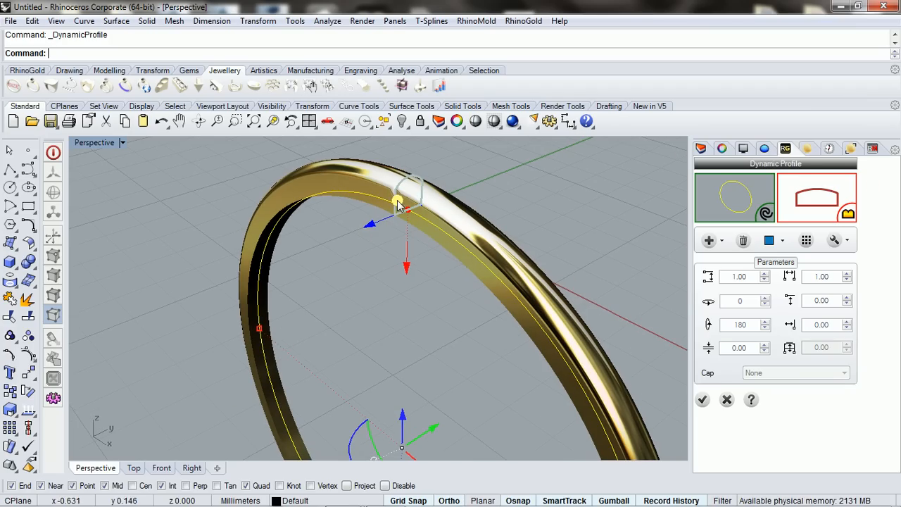
Look through the available cross-section shapes in the Profile Selector, highlighting profile 001
left_click(850, 219)
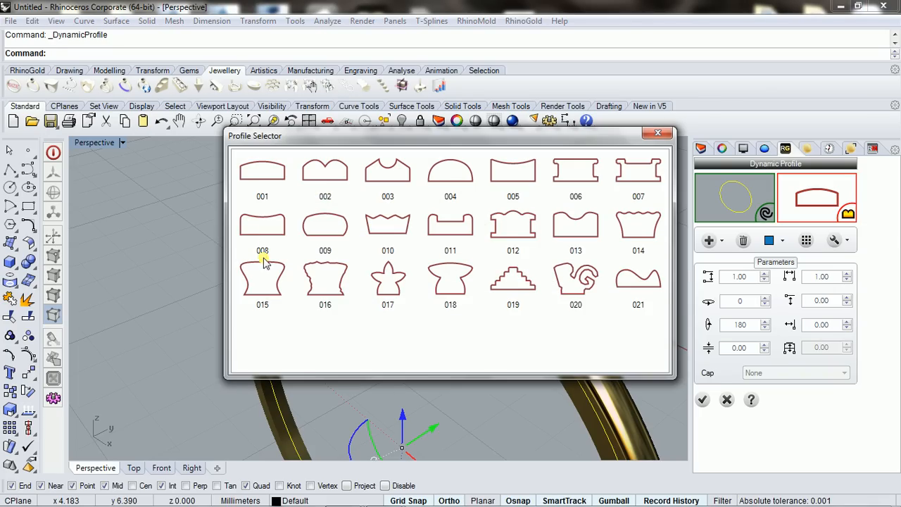
left_click(279, 173)
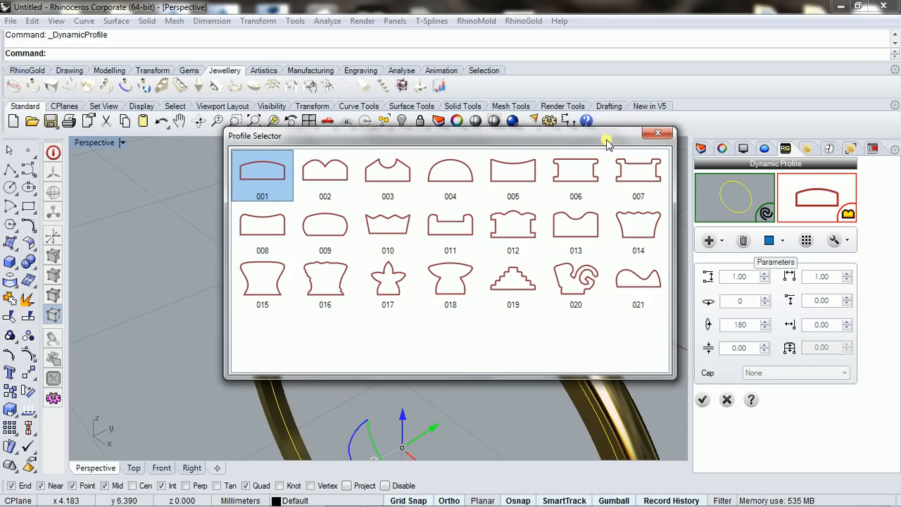
left_click(658, 133)
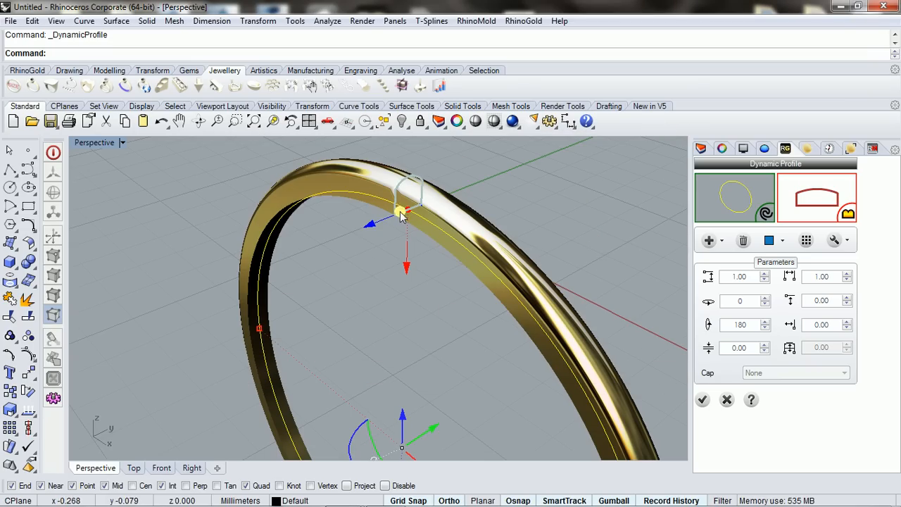
Set the ring profile's height to 1.50 mm and its width to 3.00 mm
double_click(754, 276)
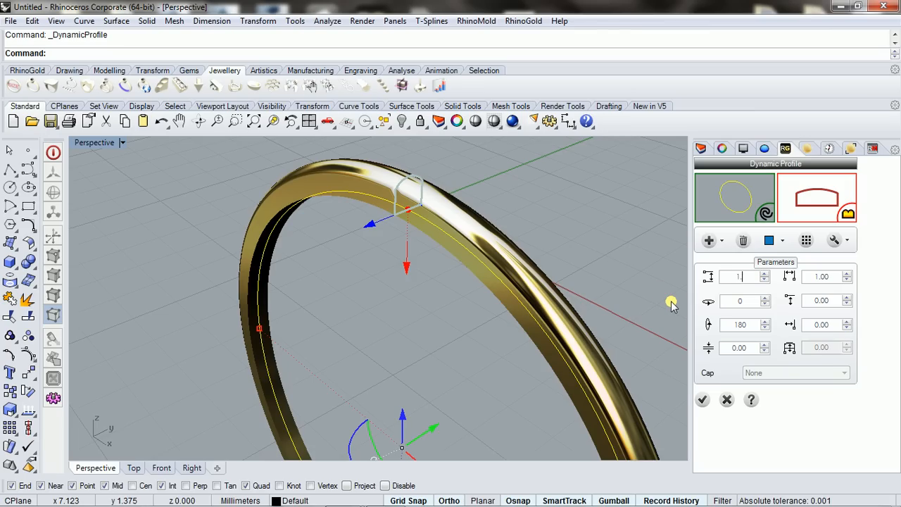
double_click(833, 276)
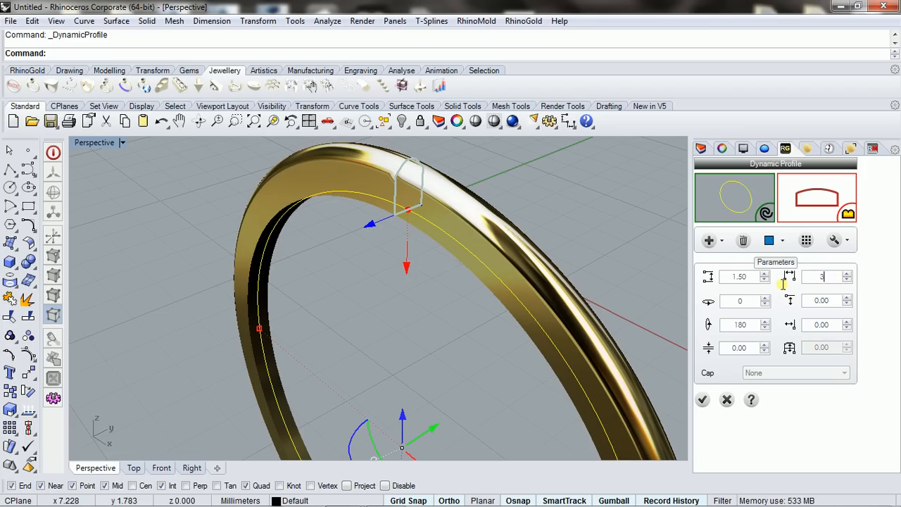
left_click(749, 302)
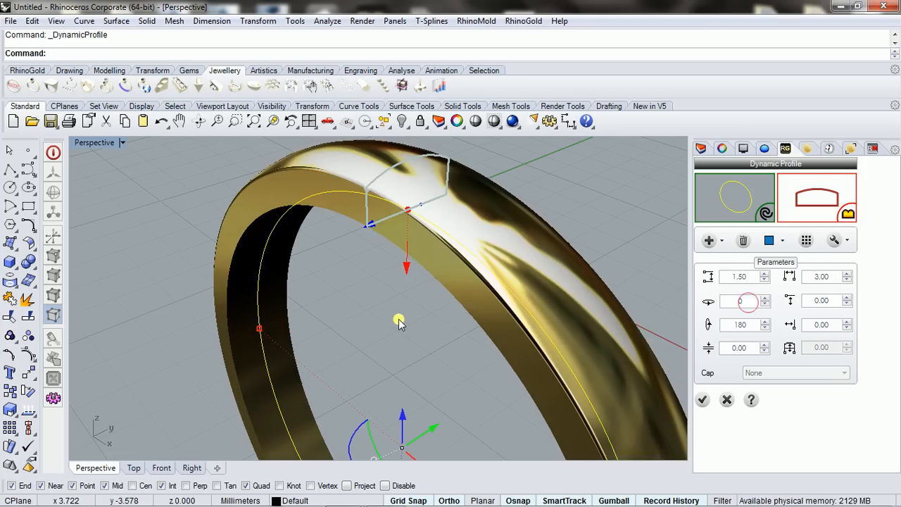
Inspect the resized ring band and its upper and lower profile handles from several angles
right_click_drag(398, 321, 527, 318)
scroll(506, 284, "down", 6)
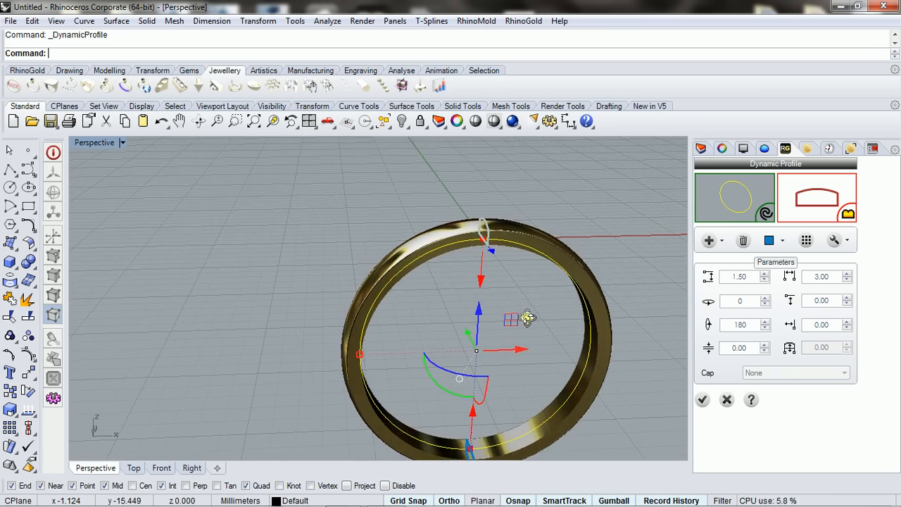
scroll(512, 326, "down", 6)
scroll(537, 391, "up", 4)
scroll(541, 397, "up", 3)
right_click_drag(541, 396, 490, 368)
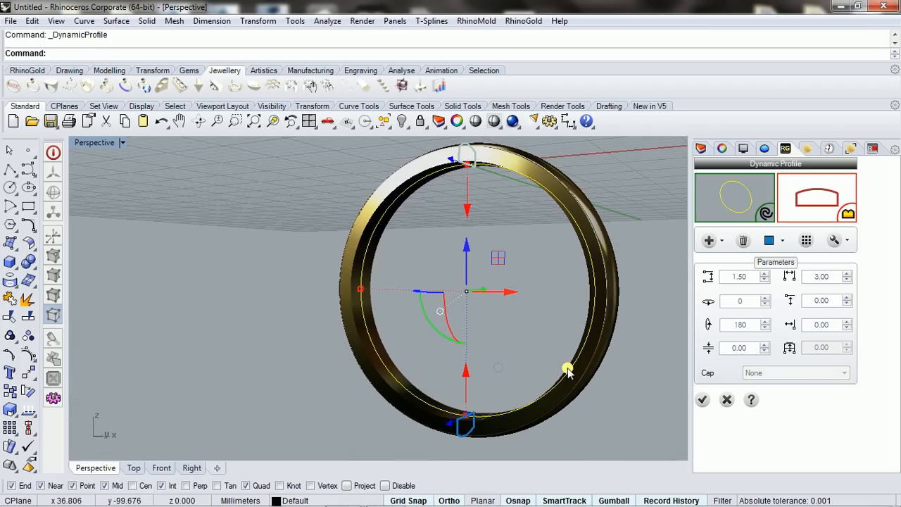
right_click_drag(588, 367, 589, 381)
right_click_drag(459, 264, 468, 304)
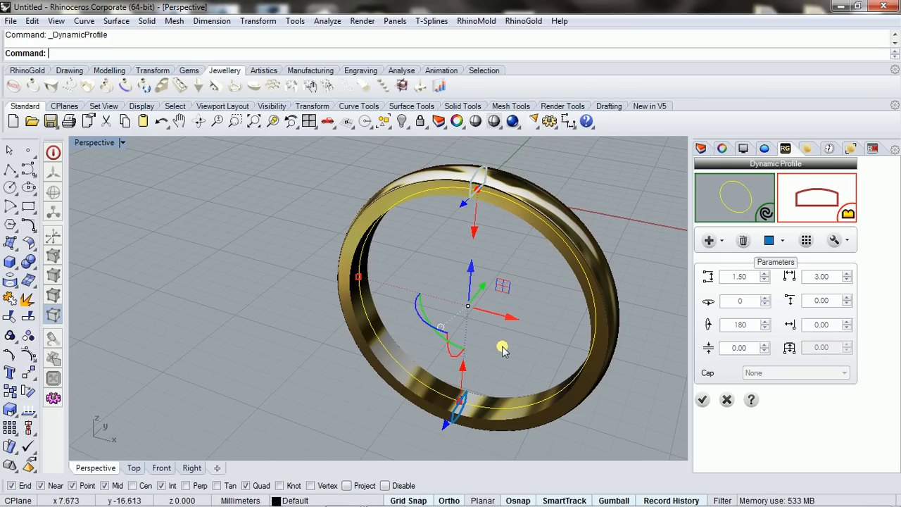
Replace the ring's existing profiles with eight profiles distributed around the size curve
left_click(723, 243)
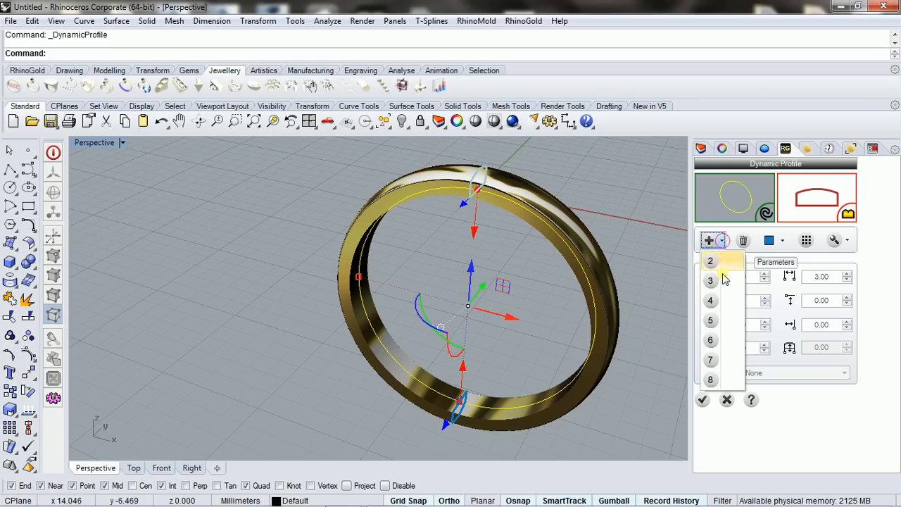
left_click(721, 383)
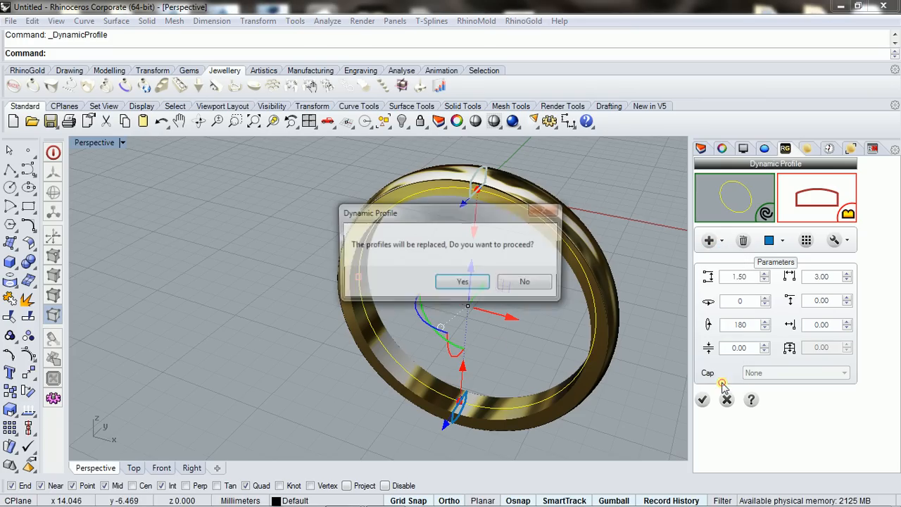
left_click(462, 281)
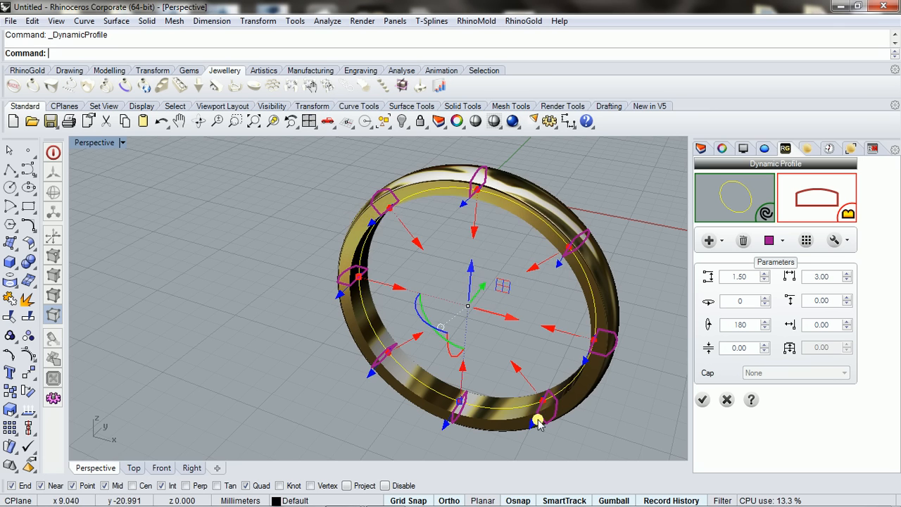
right_click_drag(471, 263, 454, 257)
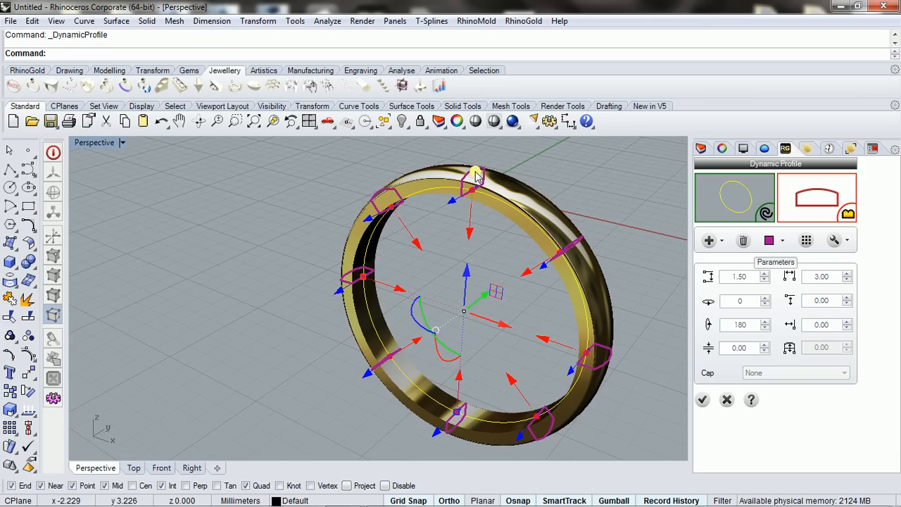
Select only the profile at the crown of the ring and set its height to 4.00 mm
left_click(435, 279)
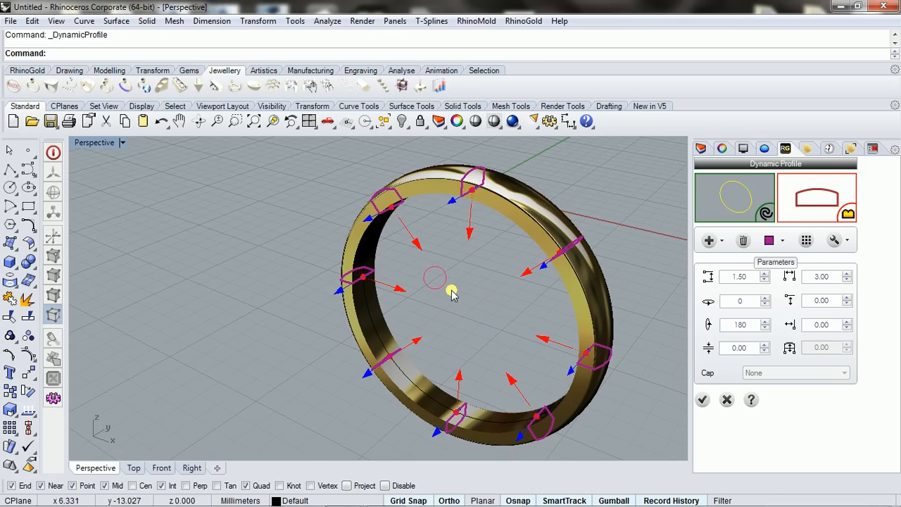
left_click(461, 299)
left_click(461, 298)
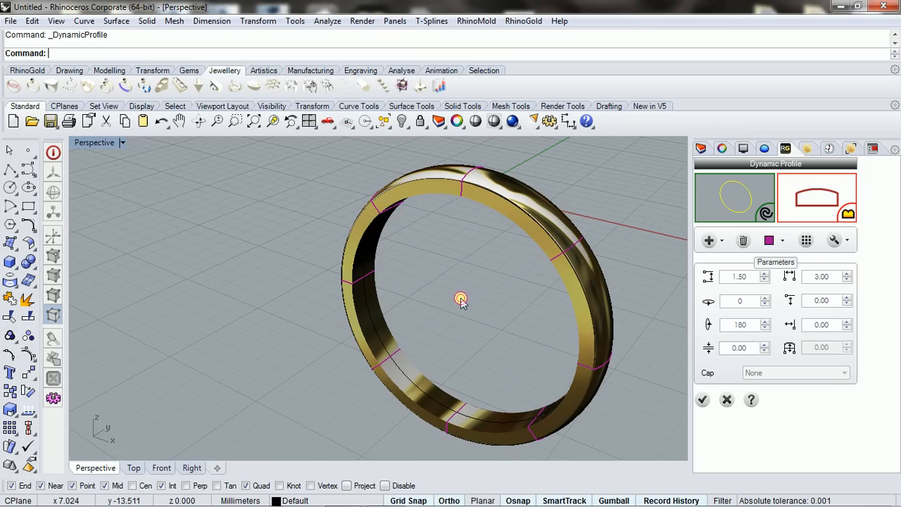
left_click(466, 189)
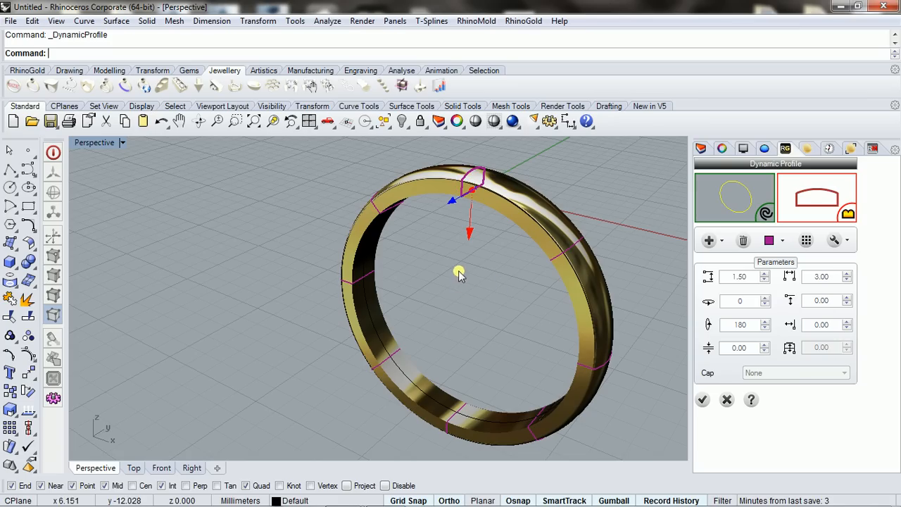
left_click_drag(749, 277, 694, 284)
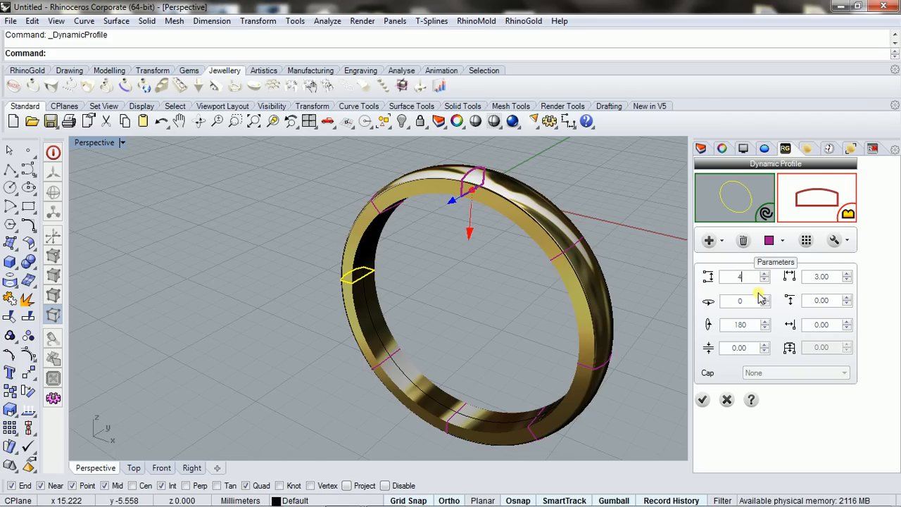
left_click(833, 275)
right_click_drag(510, 250, 454, 266)
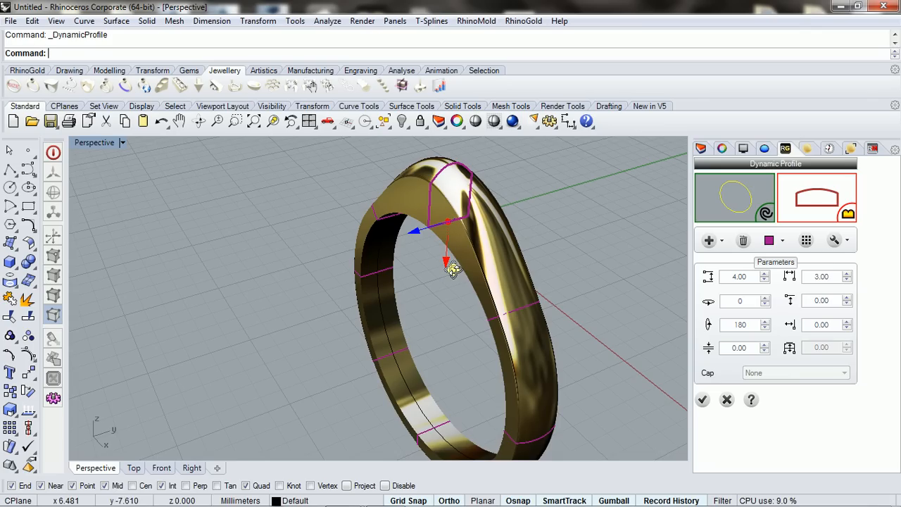
Set the crown profile's width to 4.00 mm and accept the Dynamic Profile settings to build the ring
double_click(836, 276)
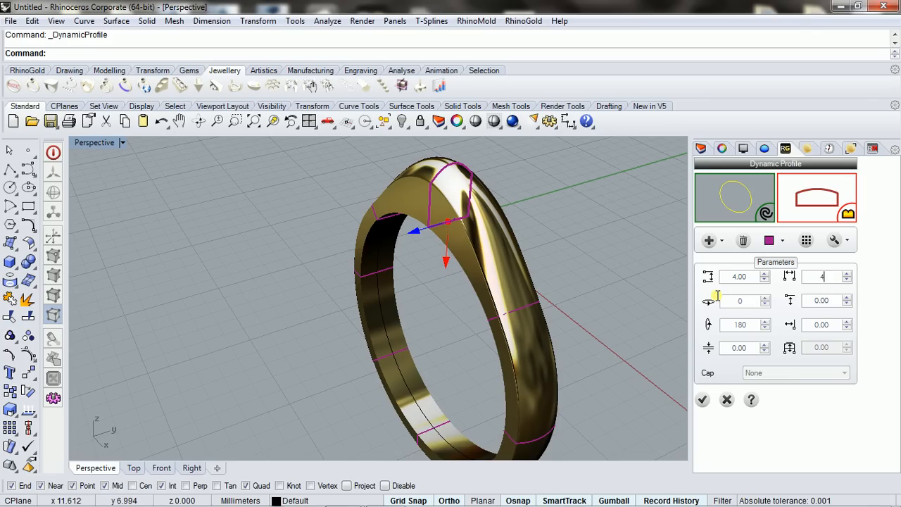
type("4")
left_click(756, 304)
right_click_drag(489, 209, 570, 202)
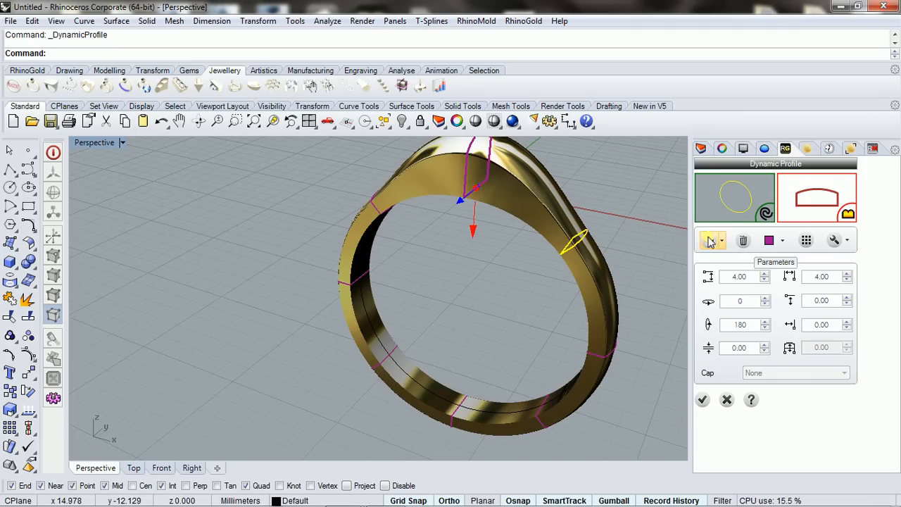
left_click(701, 400)
right_click_drag(501, 312, 286, 157)
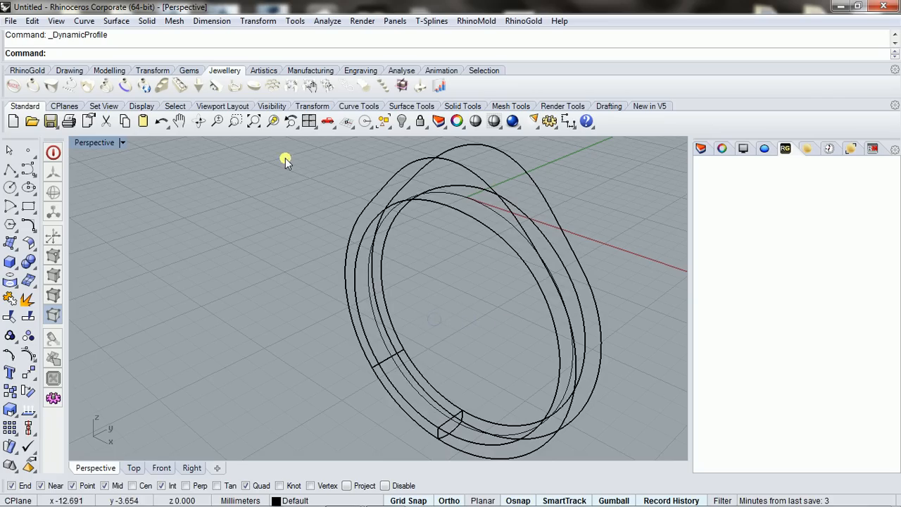
Show the finished ring in Ghosted display mode in the Perspective view
left_click(124, 143)
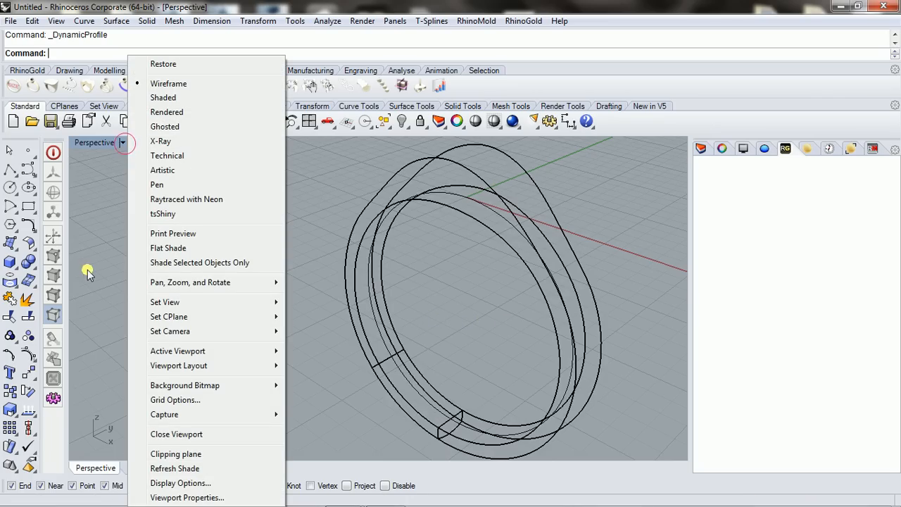
left_click(180, 127)
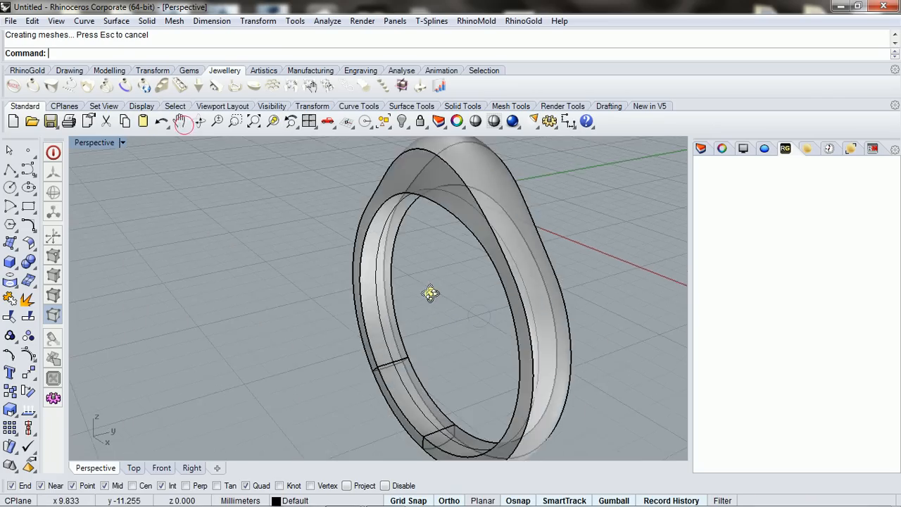
right_click_drag(430, 293, 457, 229)
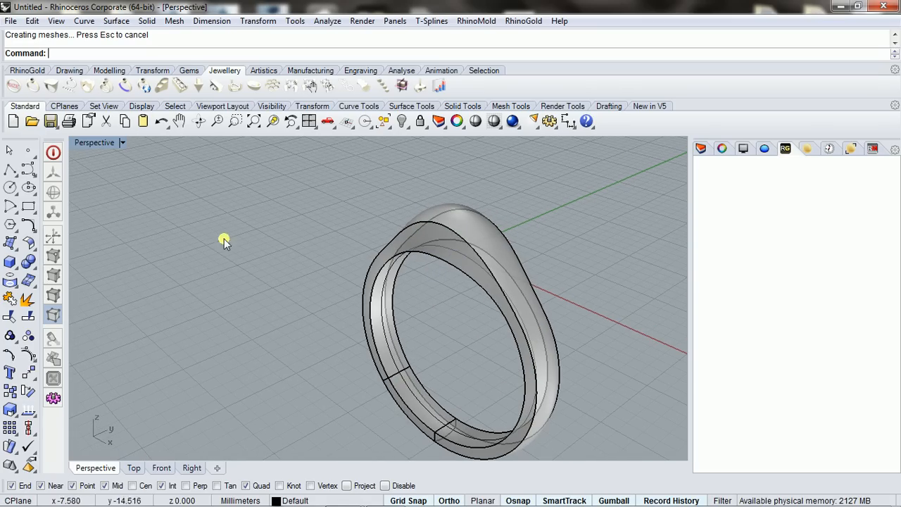
Start a new gem in Gem Studio and look through the cuts and materials, keeping Brilliant and Diamond
left_click(190, 71)
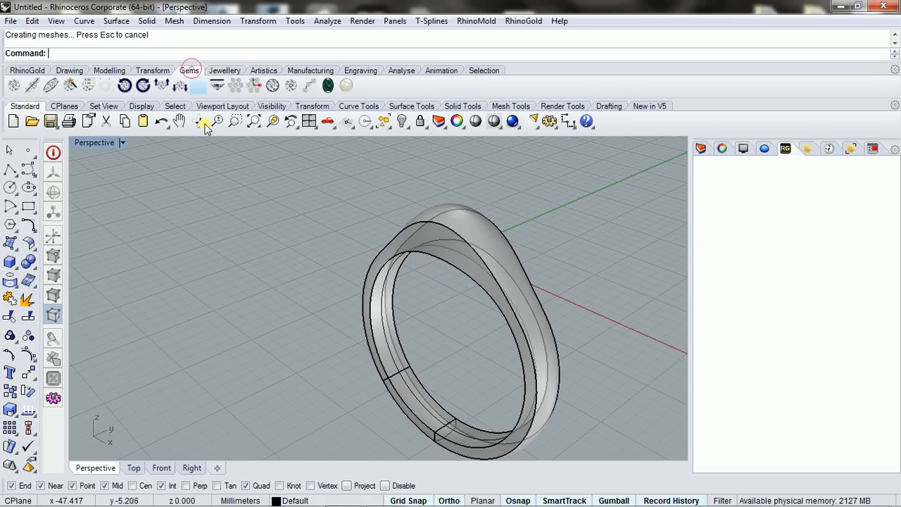
left_click(13, 86)
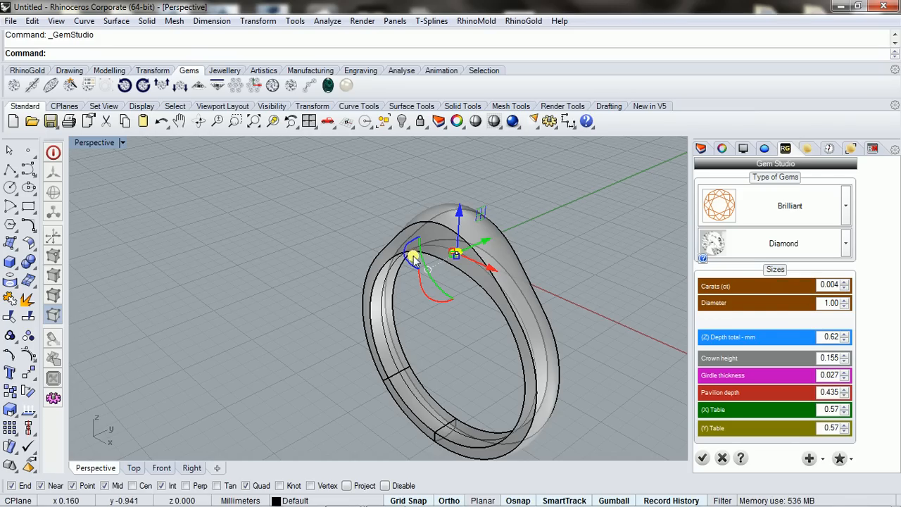
left_click(846, 206)
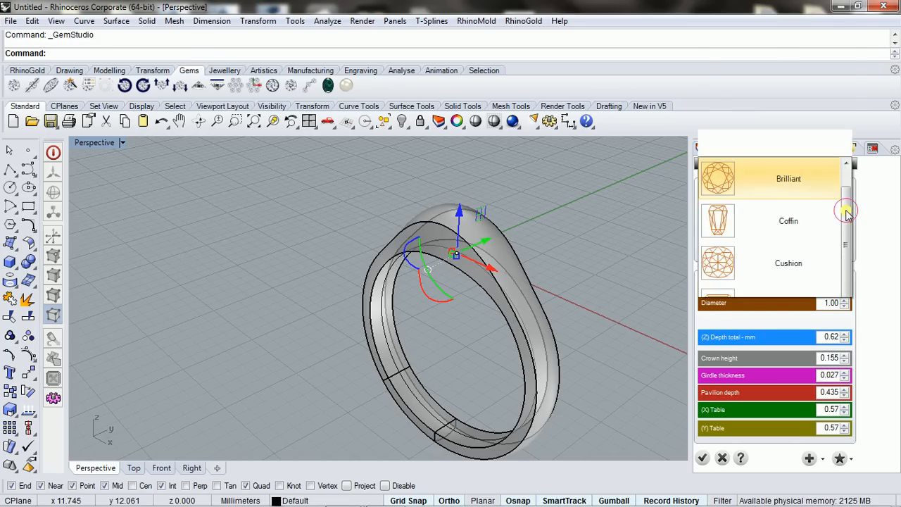
left_click(795, 18)
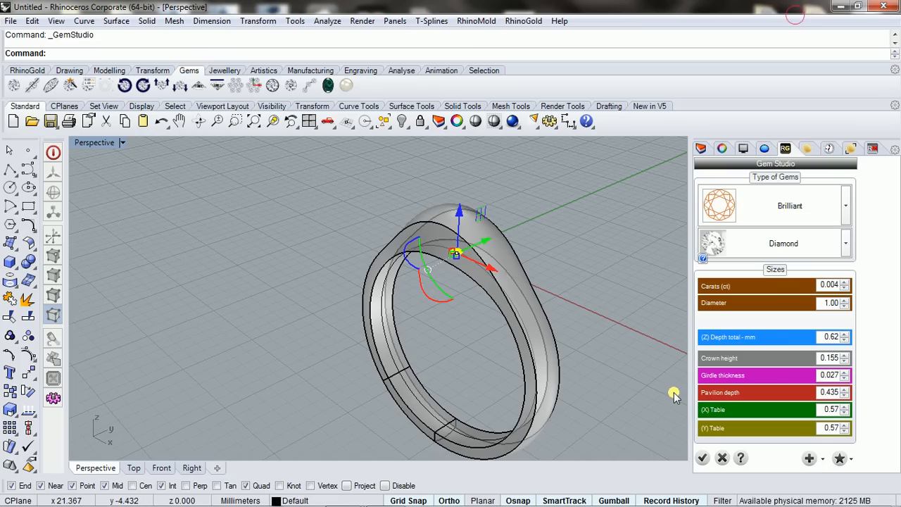
left_click(847, 245)
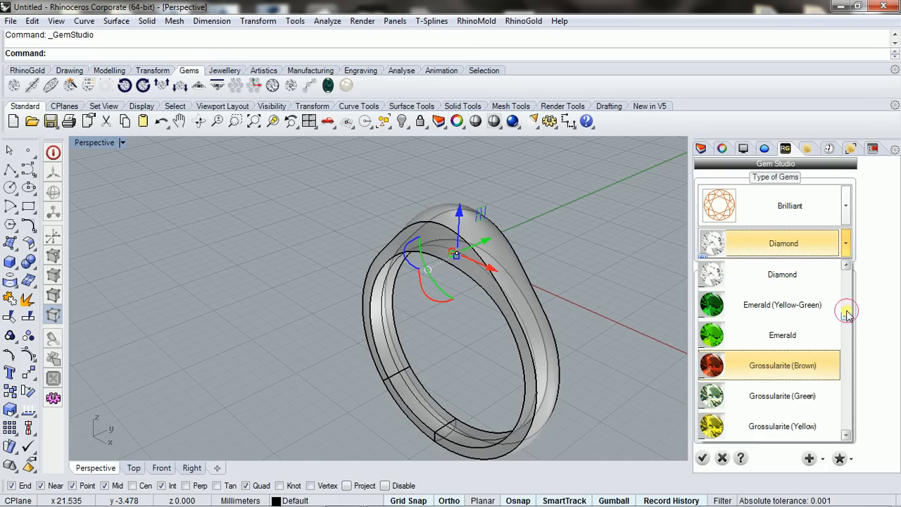
left_click_drag(847, 313, 838, 269)
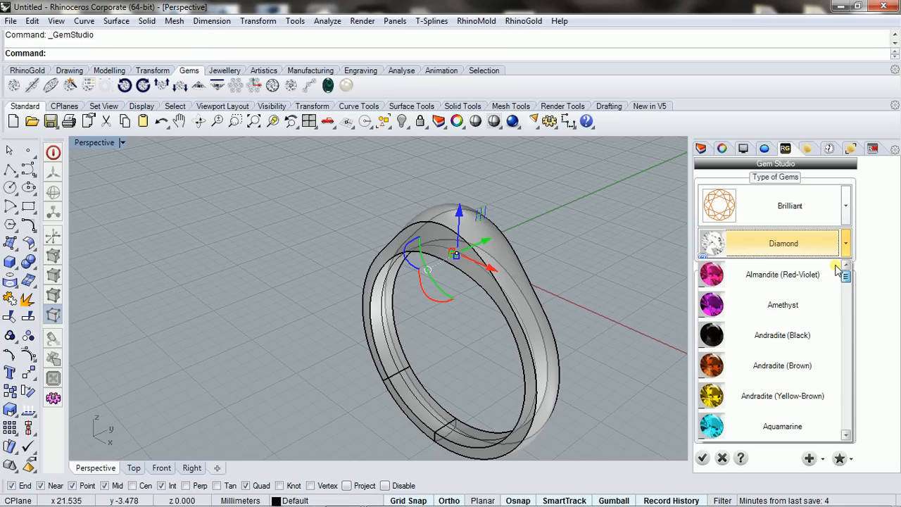
left_click(790, 240)
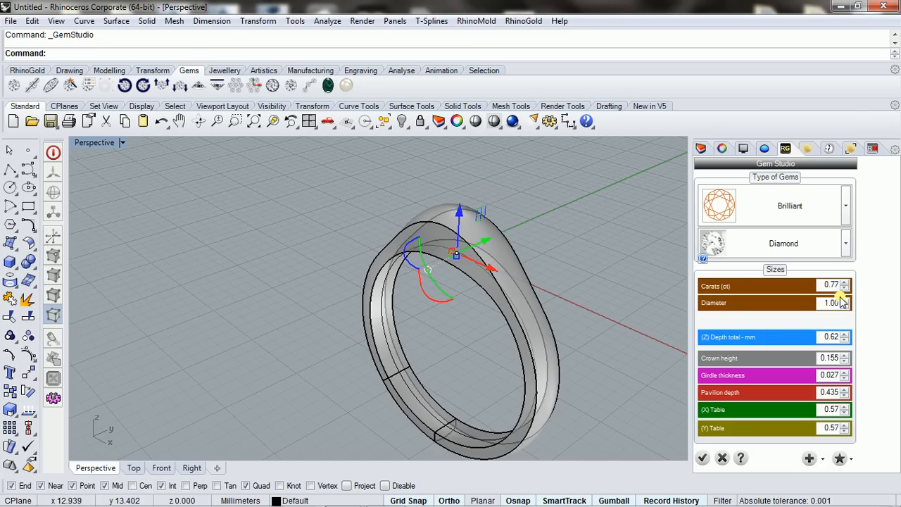
Set the brilliant diamond's weight to 0.770 carats and create the gem
left_click(842, 301)
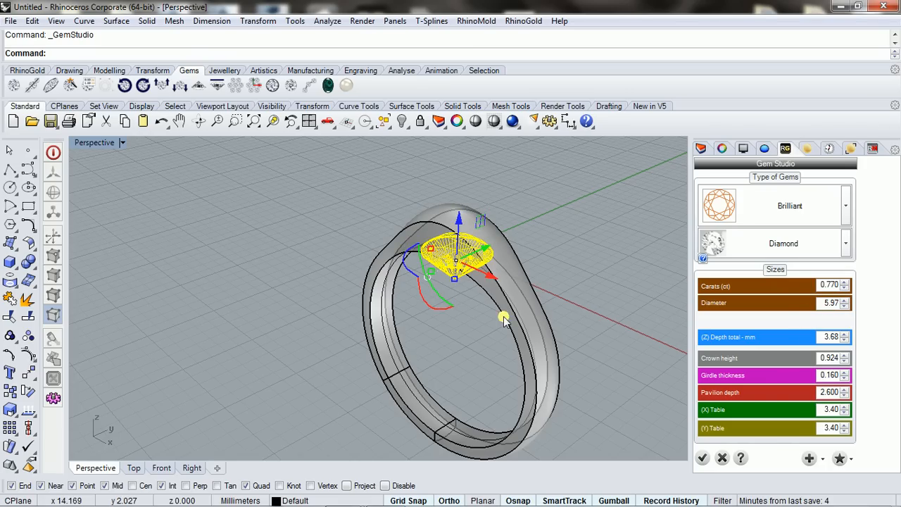
right_click_drag(503, 316, 483, 293)
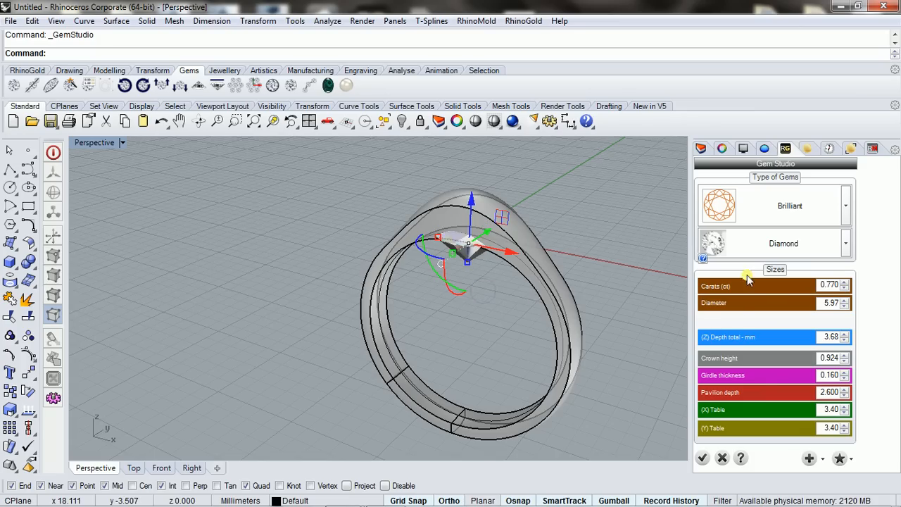
left_click(701, 459)
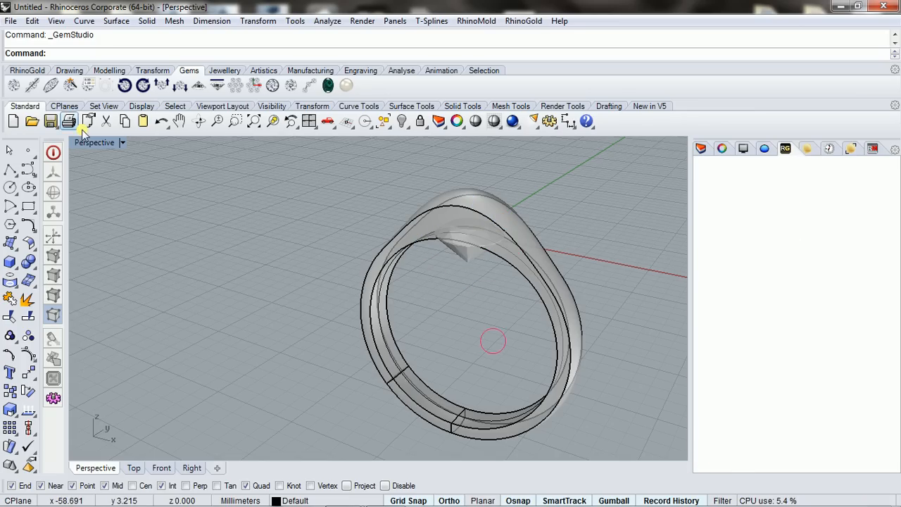
Switch the Front view to Ghosted display mode and maximize it around the gem
double_click(92, 144)
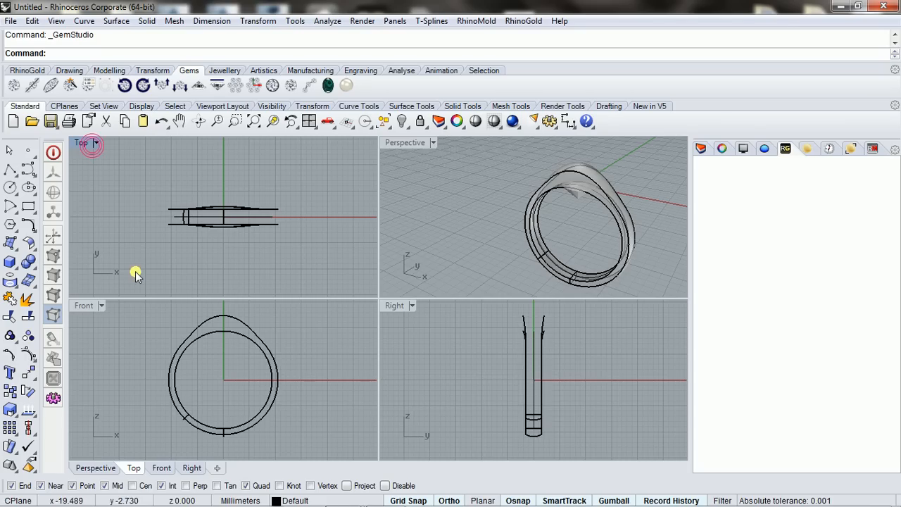
left_click(102, 307)
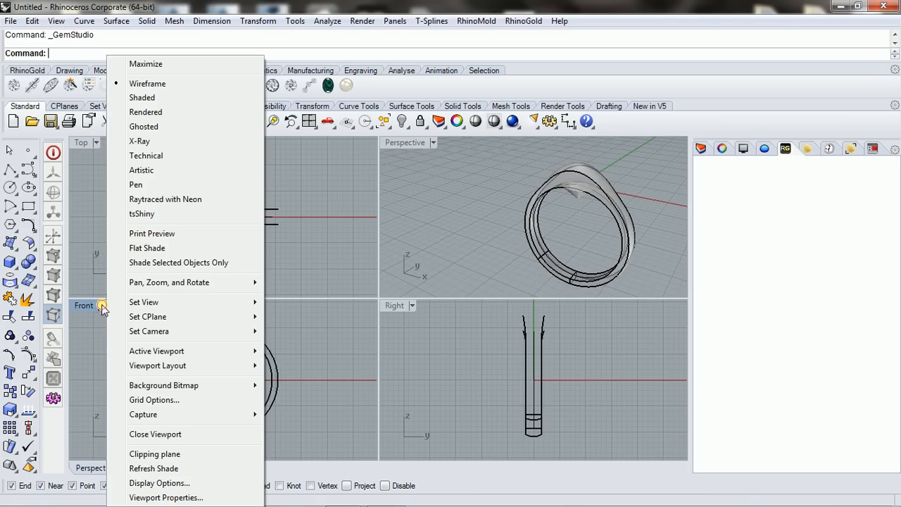
left_click(159, 126)
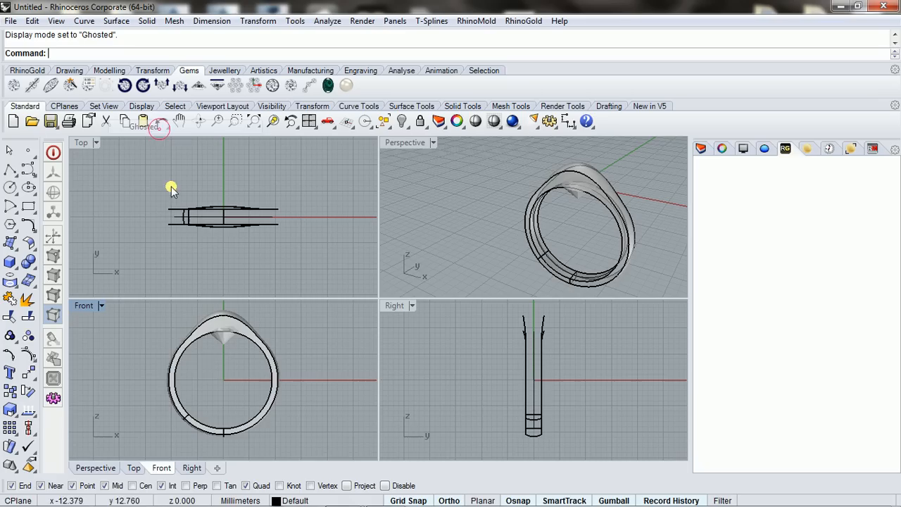
double_click(88, 305)
right_click_drag(340, 282, 326, 332)
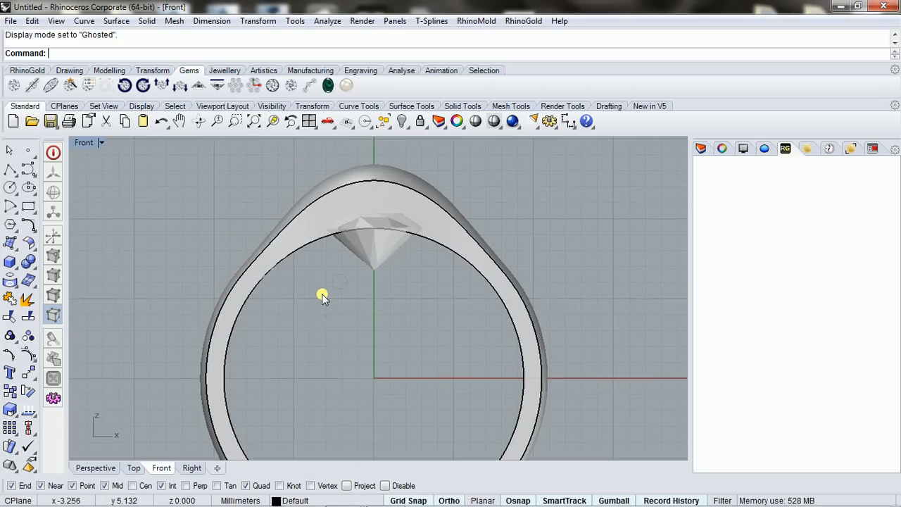
Move the diamond straight up by about 4 mm so it sits on the ring's crown
scroll(323, 294, "down", 4)
right_click_drag(337, 300, 354, 356)
left_click(361, 273)
left_click_drag(350, 263, 351, 223)
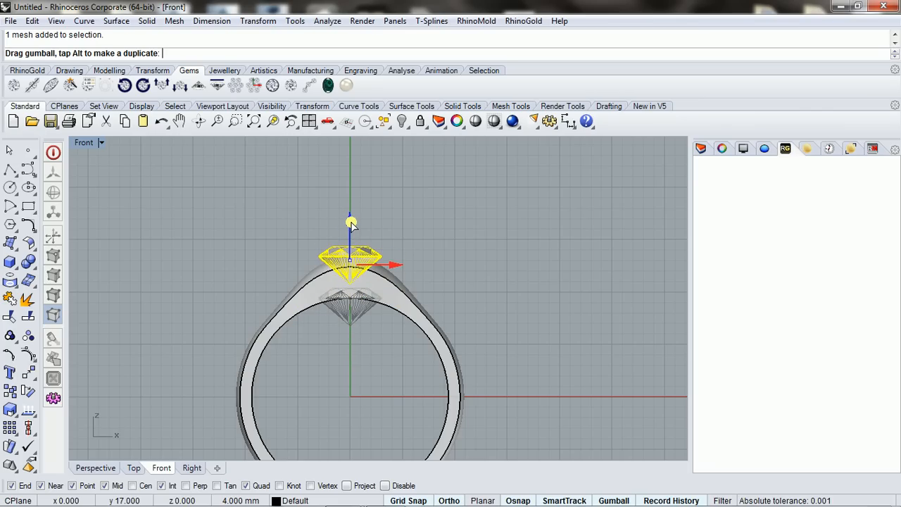
left_click_drag(350, 224, 351, 222)
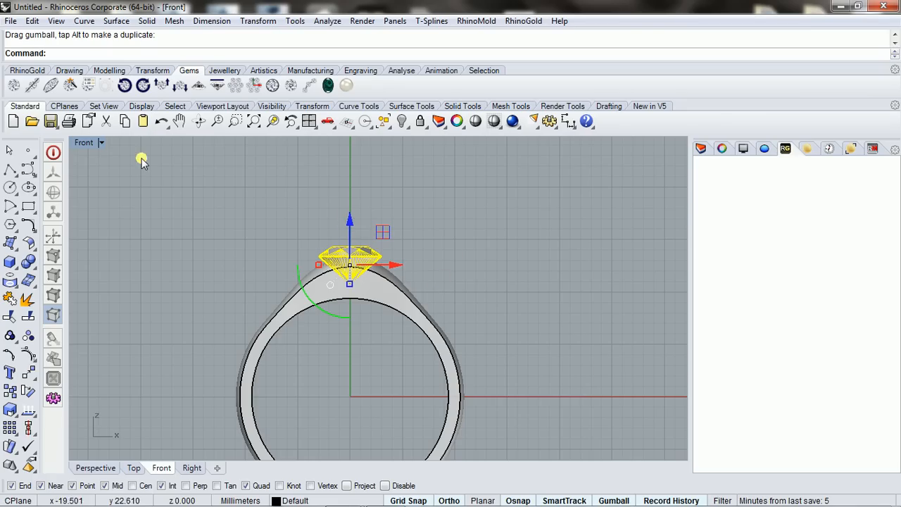
Return to the maximized Perspective view, examine how the diamond sits on the ring's crown, and select the diamond
double_click(83, 143)
left_click(459, 200)
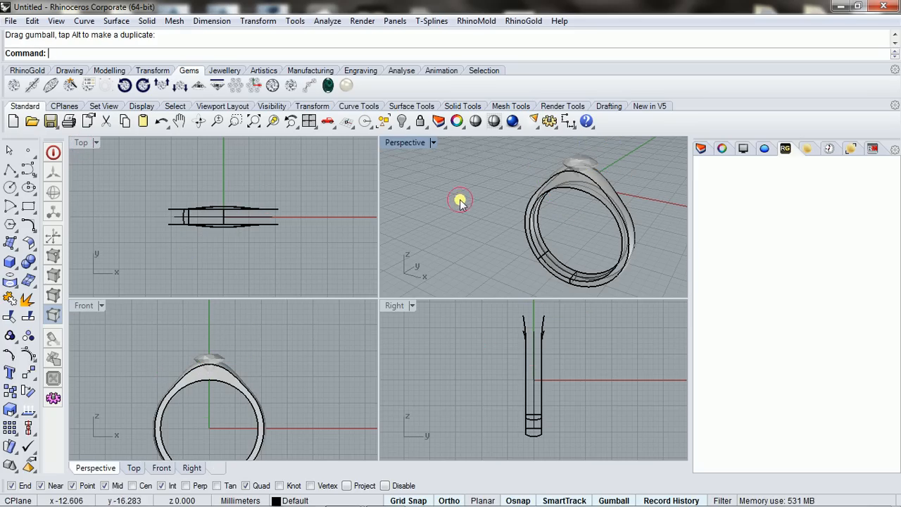
double_click(404, 144)
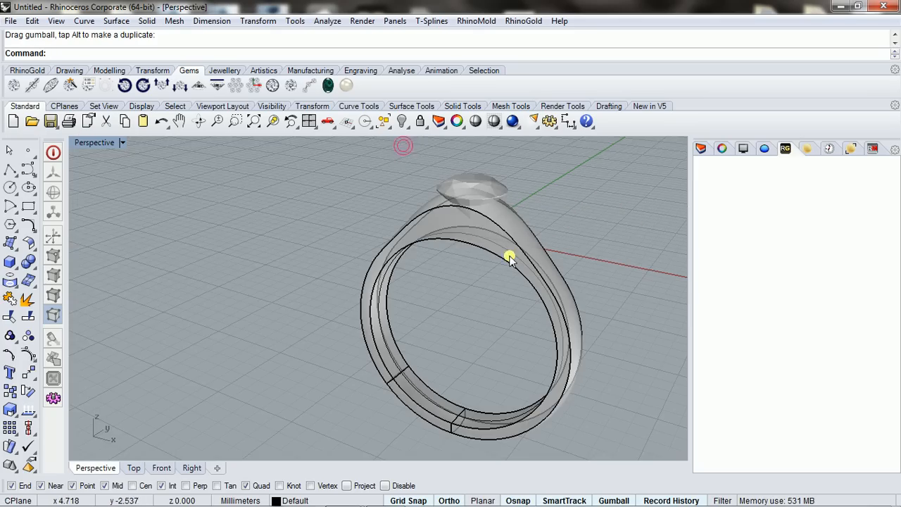
right_click_drag(511, 257, 471, 241)
scroll(415, 204, "up", 5)
right_click_drag(479, 204, 442, 283)
scroll(445, 234, "up", 8)
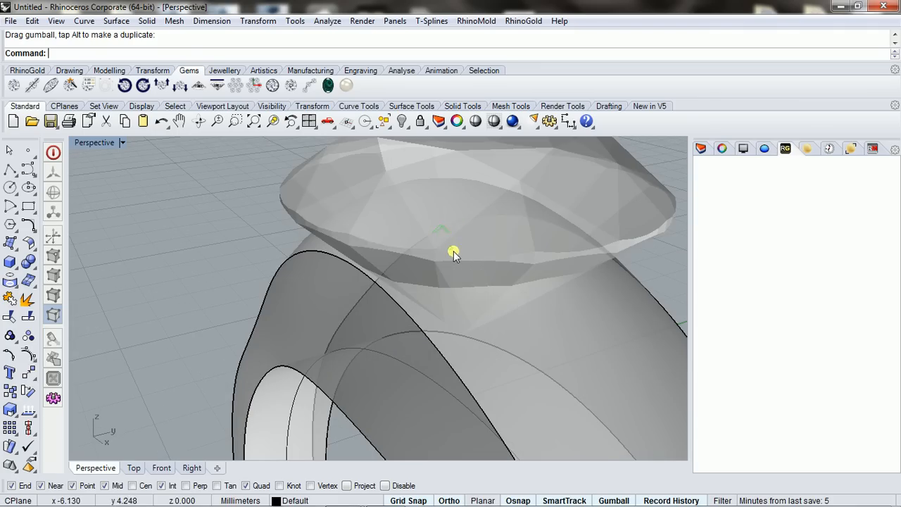
scroll(366, 239, "down", 6)
left_click(431, 204)
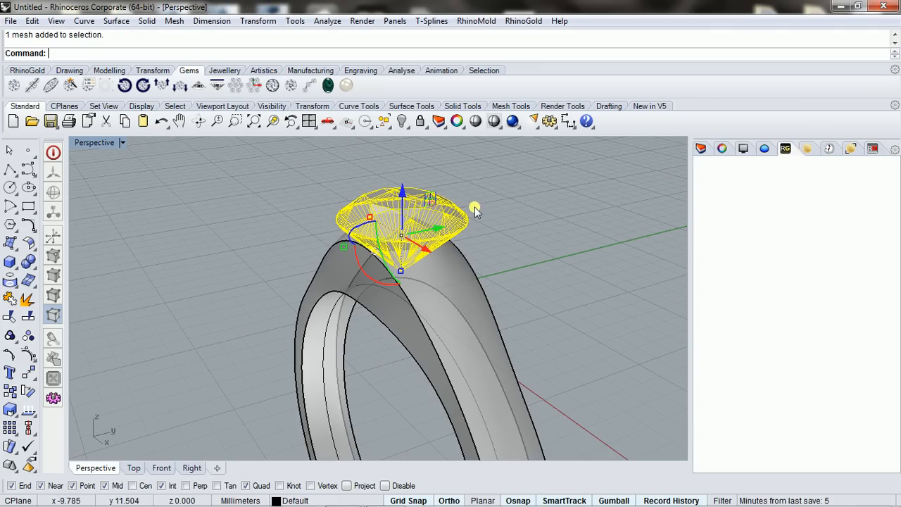
Extract the girdle outline curve from the brilliant diamond on the ring's crown
scroll(336, 247, "up", 5)
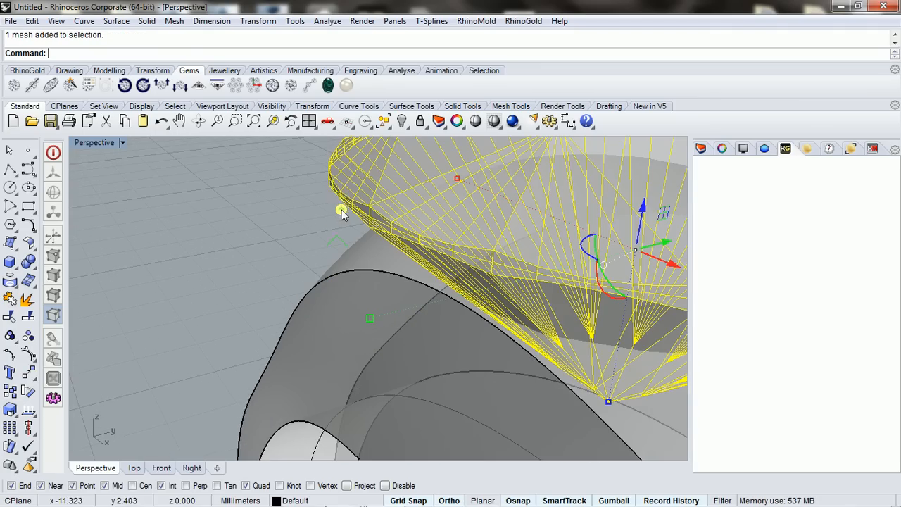
scroll(294, 210, "down", 2)
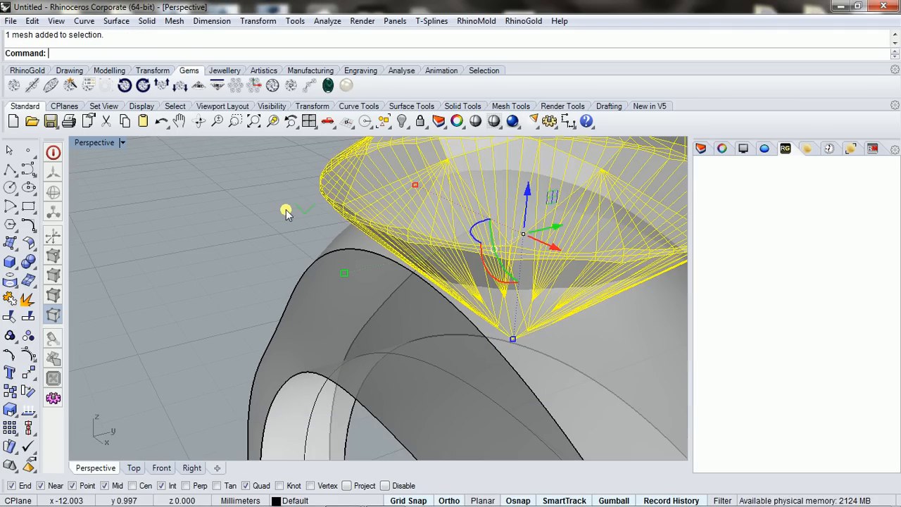
left_click(286, 209)
scroll(291, 197, "down", 2)
left_click(272, 85)
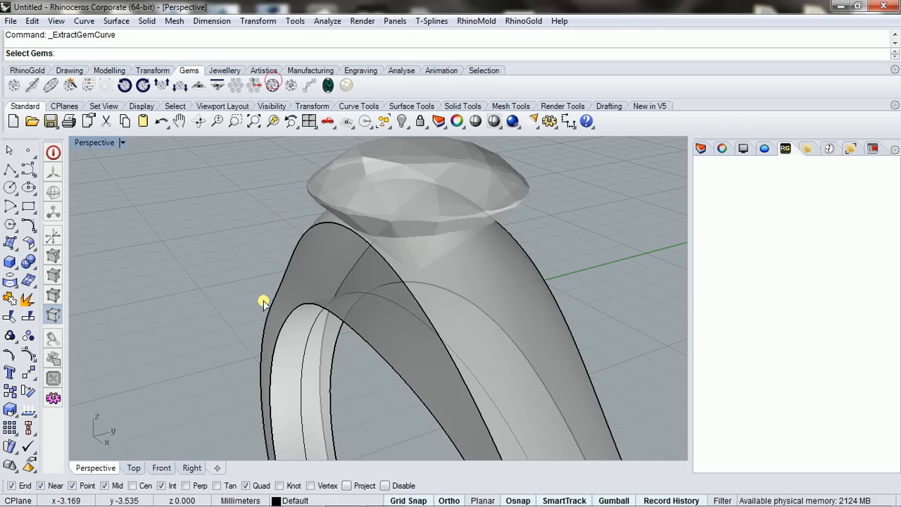
left_click(501, 188)
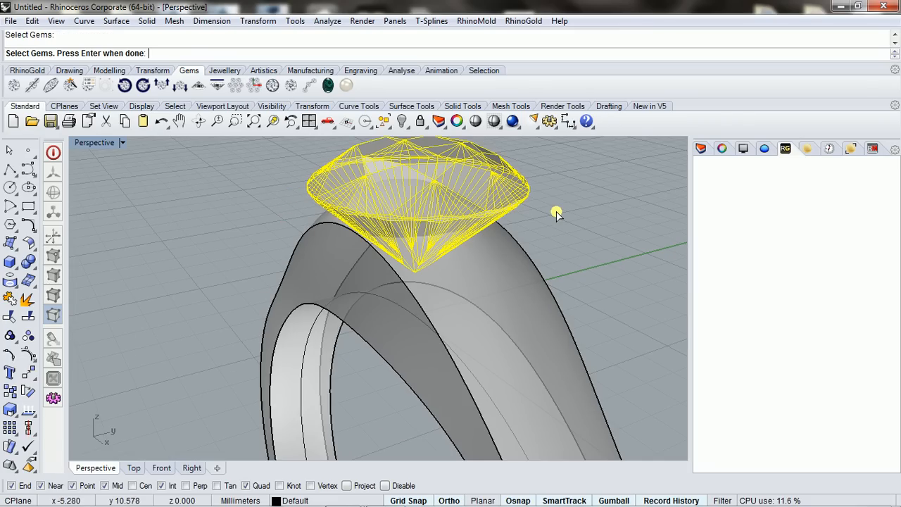
key("Return")
Examine the extracted girdle curve around the diamond from several angles
scroll(337, 208, "up", 2)
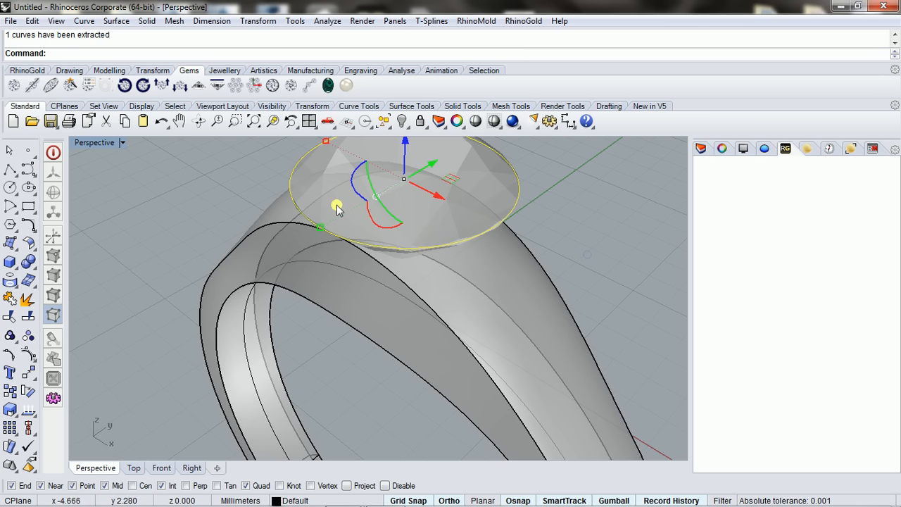
right_click_drag(290, 219, 374, 162)
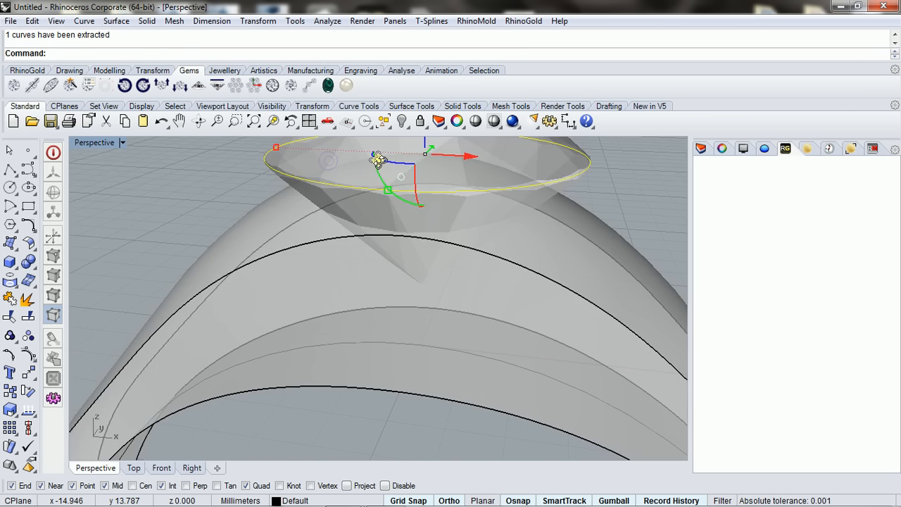
scroll(403, 233, "up", 2)
scroll(467, 306, "down", 3)
right_click_drag(467, 305, 523, 298)
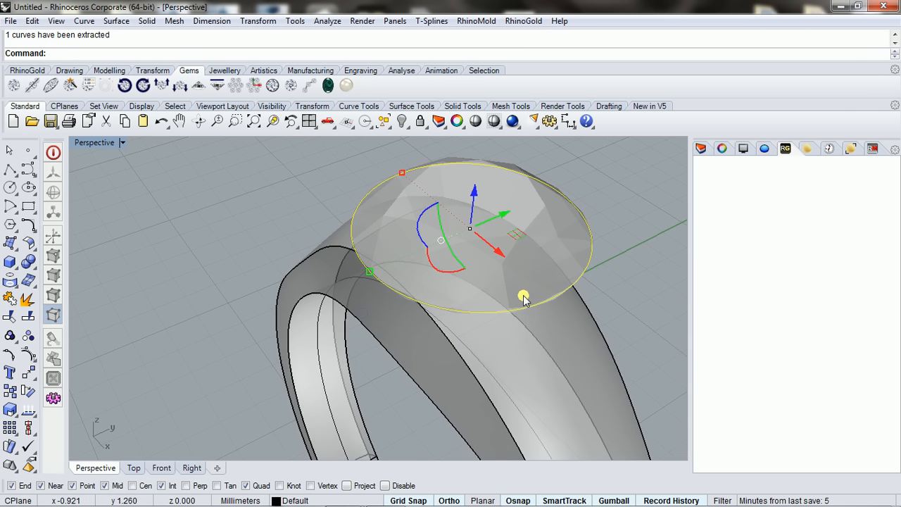
scroll(592, 275, "up", 2)
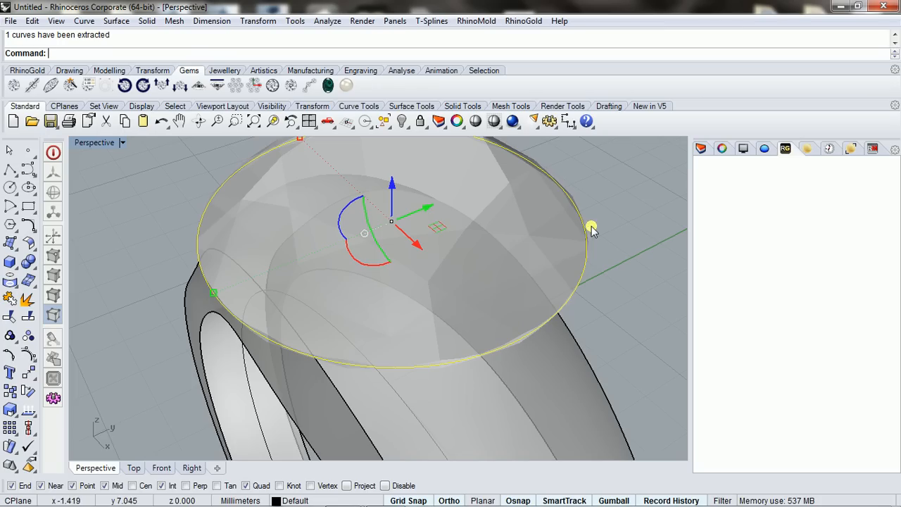
scroll(592, 231, "down", 3)
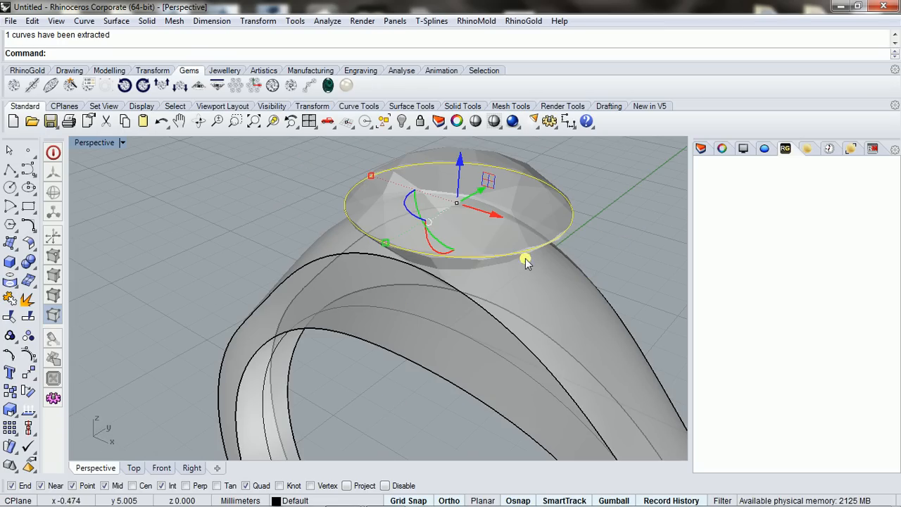
right_click_drag(523, 258, 519, 277)
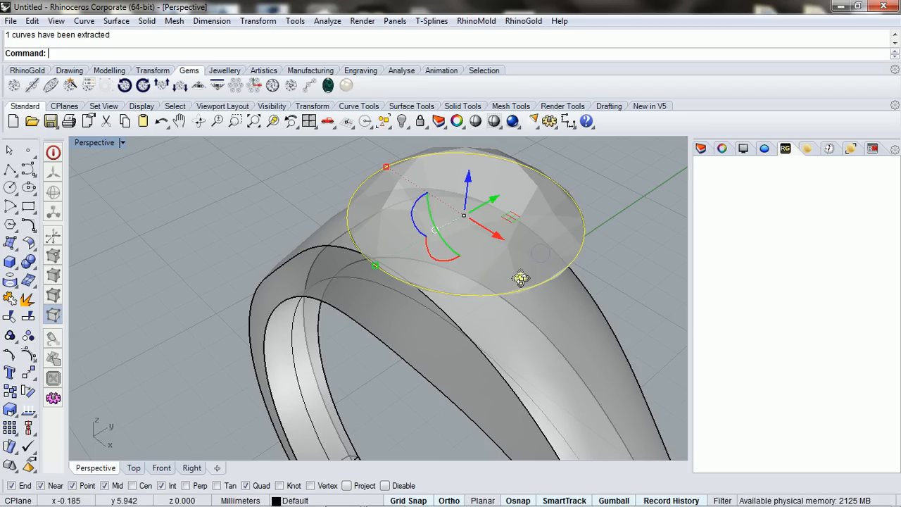
Offset the extracted girdle curve outward by 0.2 mm, keeping sharp corners
left_click(590, 248)
left_click(585, 246)
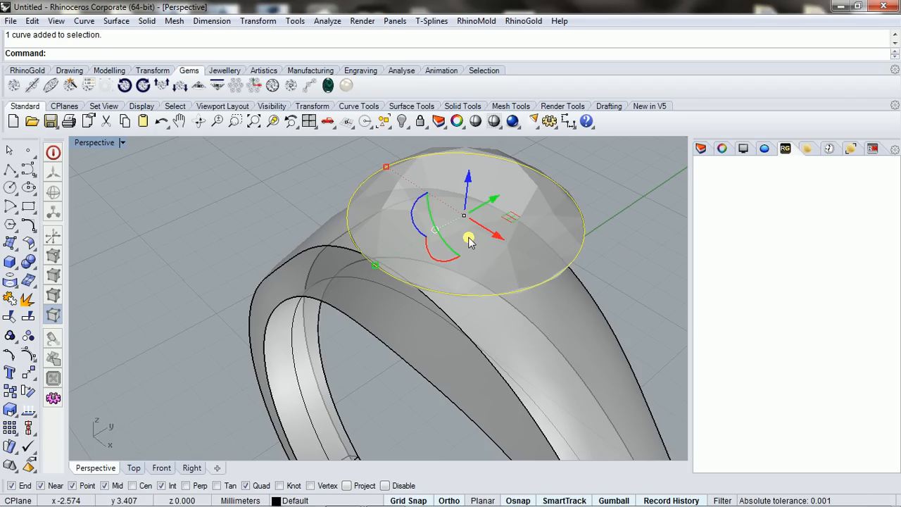
type("ffset")
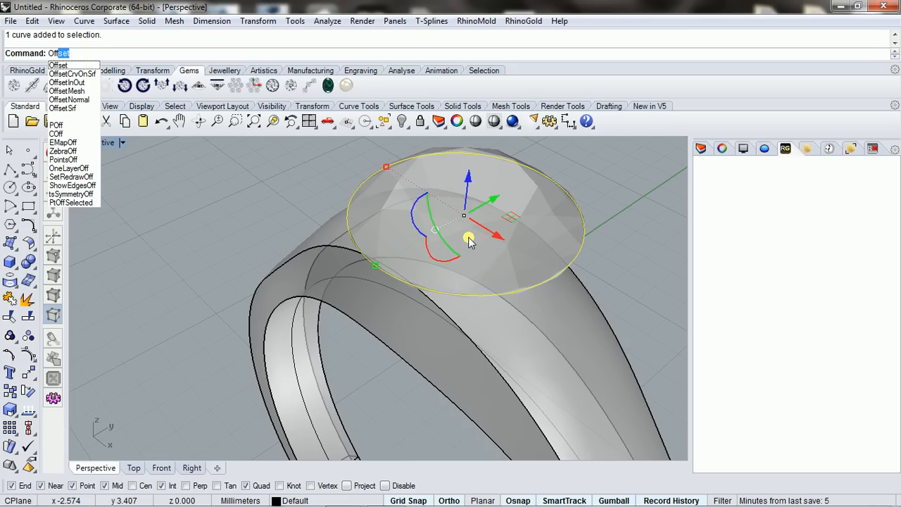
key("Return")
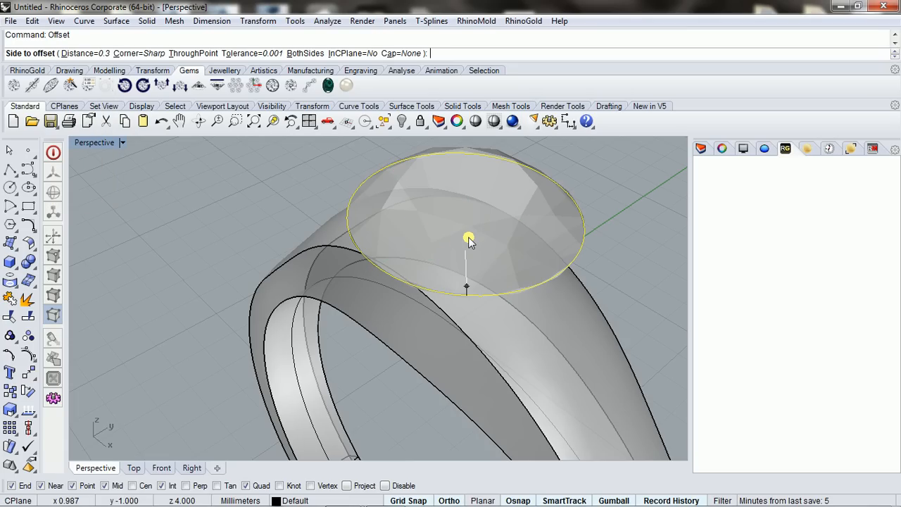
left_click(90, 53)
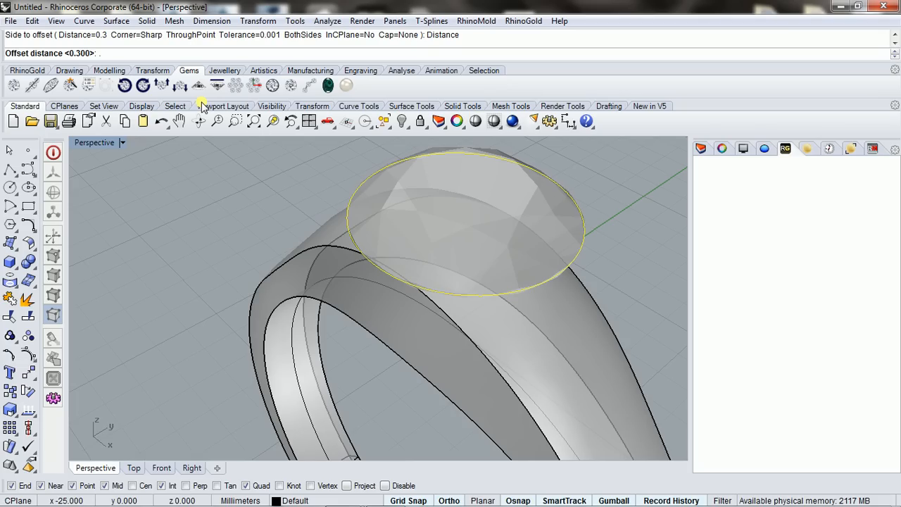
type(".2")
key("Return")
left_click(276, 189)
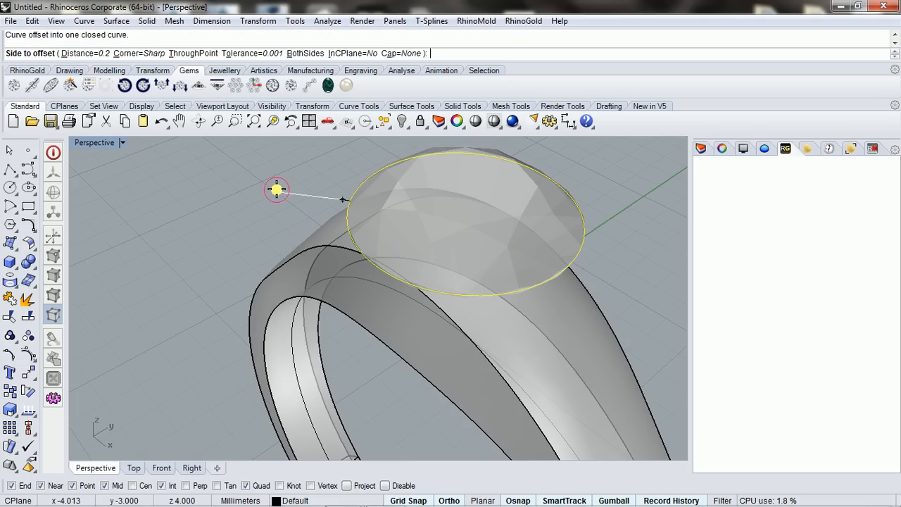
scroll(279, 195, "up", 2)
key("Escape")
Extrude the outer offset curve as a tapered, uncapped surface about 7 mm down through the crown with a 15° draft angle
scroll(303, 186, "up", 3)
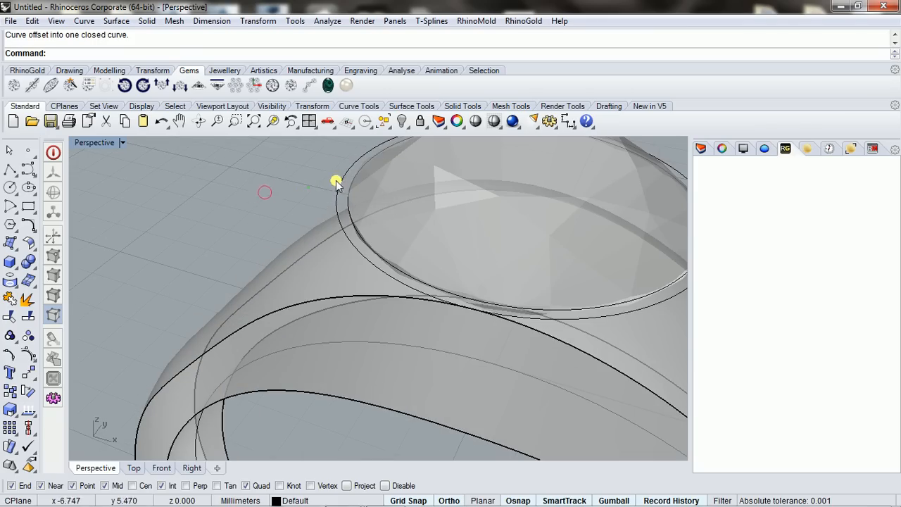
left_click(342, 184)
scroll(284, 193, "down", 5)
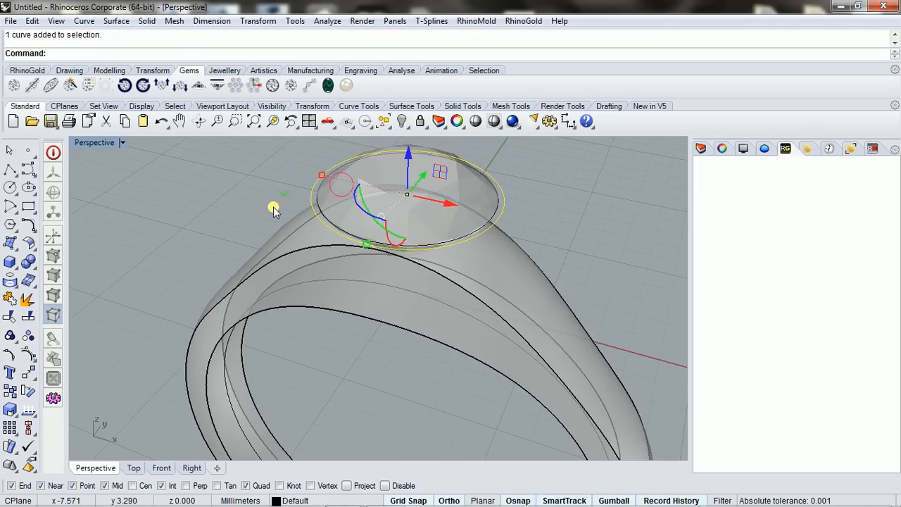
right_click_drag(273, 206, 272, 165)
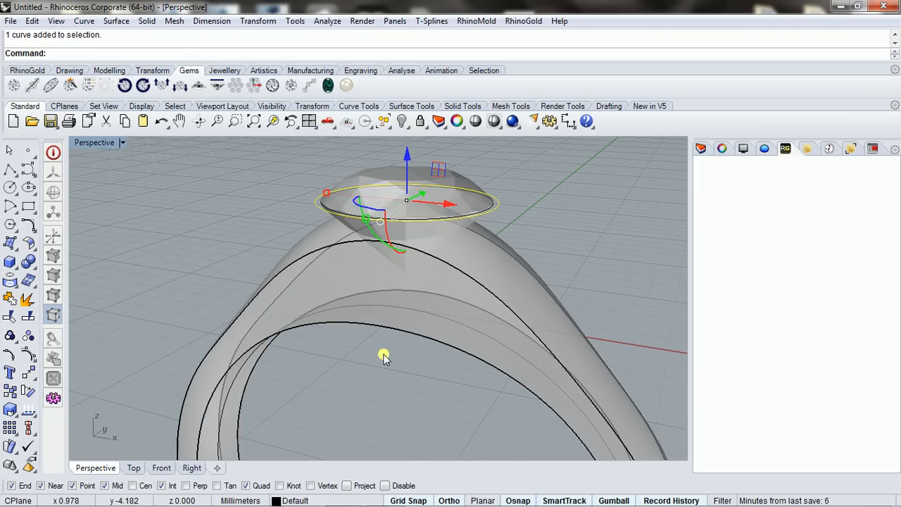
right_click_drag(366, 309, 426, 325)
scroll(426, 326, "down", 5)
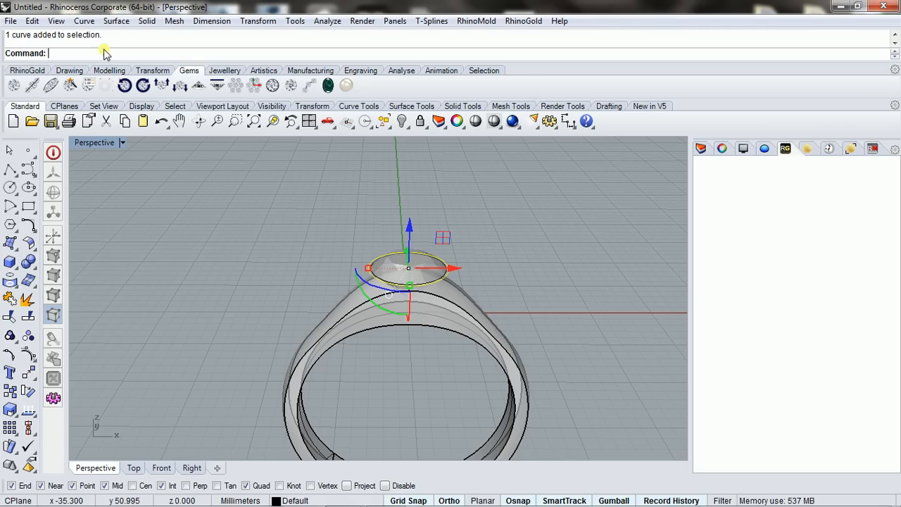
left_click(116, 21)
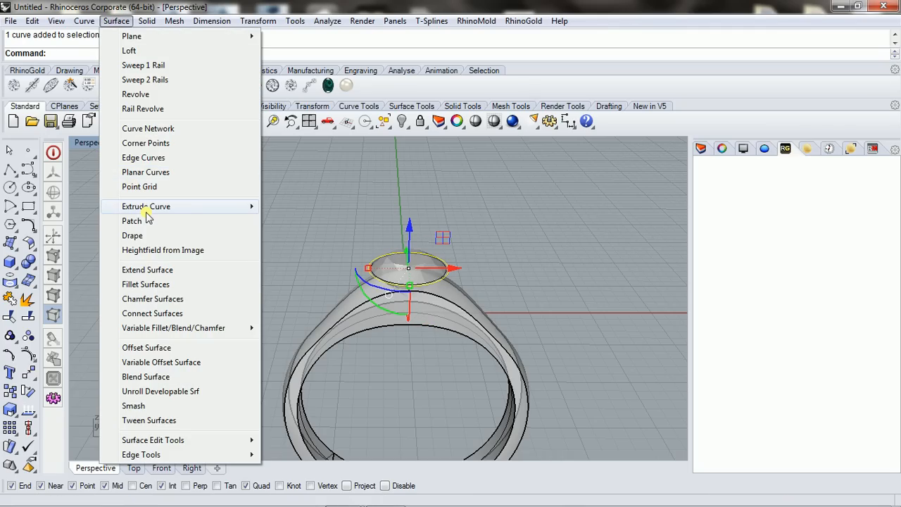
mouse_move(145, 211)
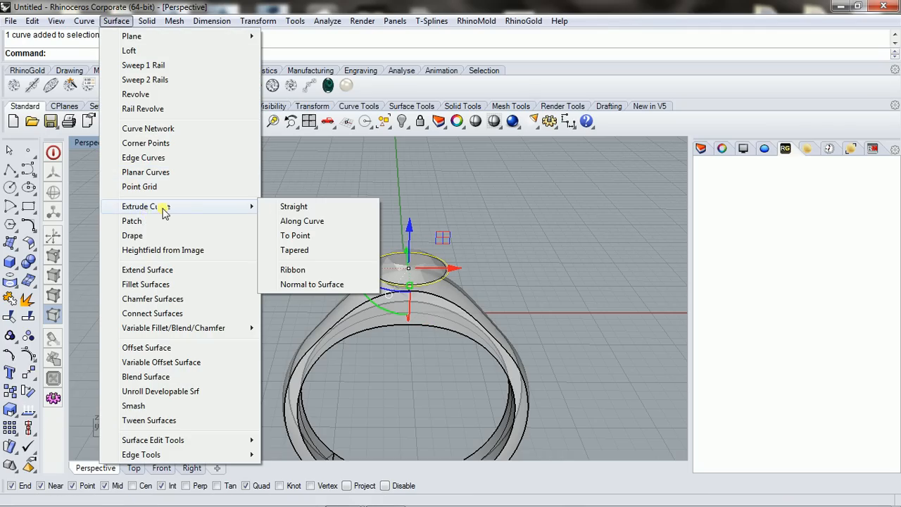
left_click(294, 250)
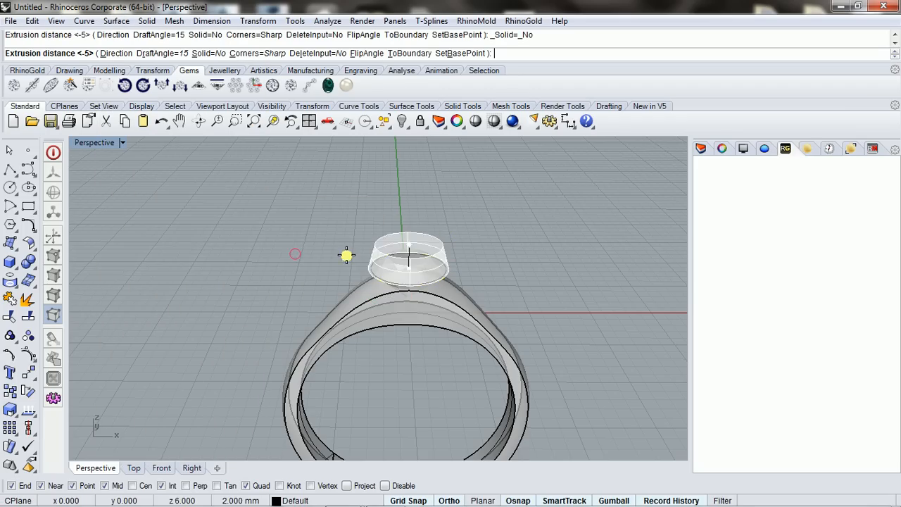
scroll(407, 346, "up", 6)
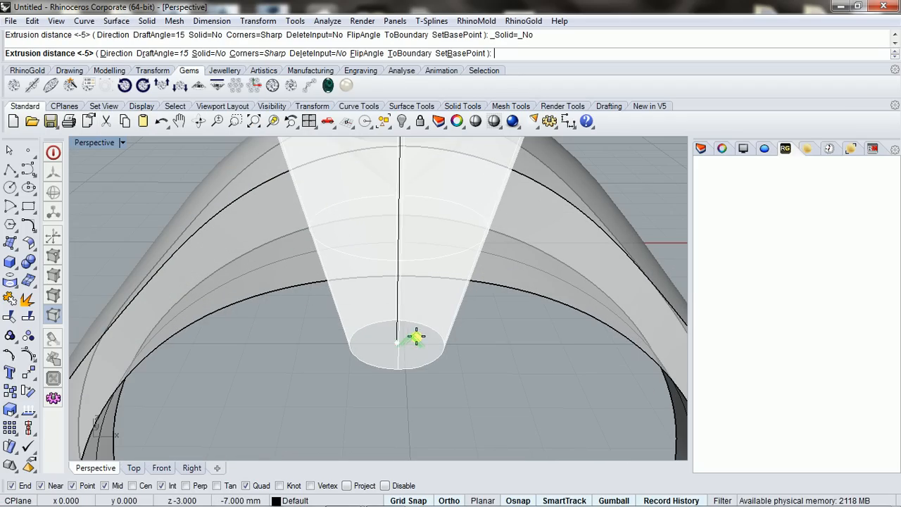
left_click(417, 325)
mouse_move(391, 353)
right_mouse_down()
mouse_move(244, 274)
mouse_move(277, 297)
mouse_move(469, 371)
mouse_move(458, 362)
mouse_move(382, 358)
mouse_move(394, 363)
right_mouse_up()
left_click(432, 402)
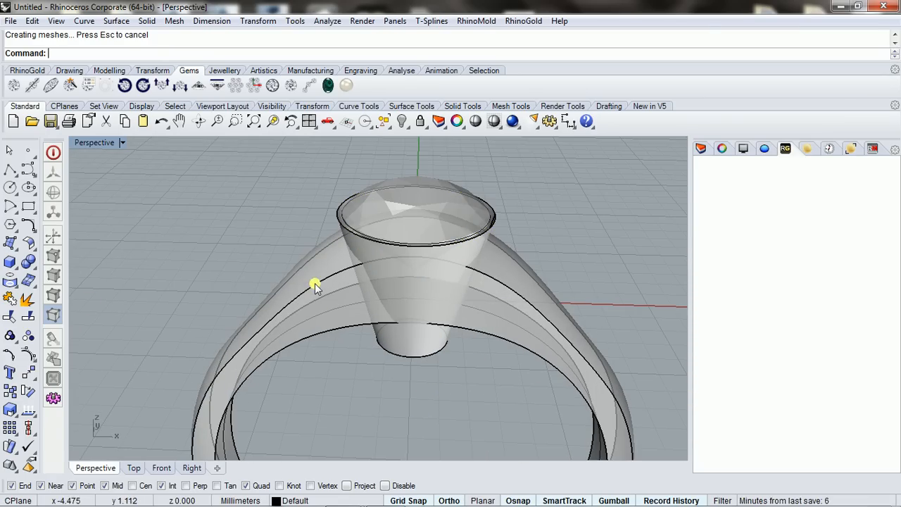
Subtract the tapered surface from the ring with Boolean Difference to cut the diamond's seat, and accept the history warning
left_click(414, 350)
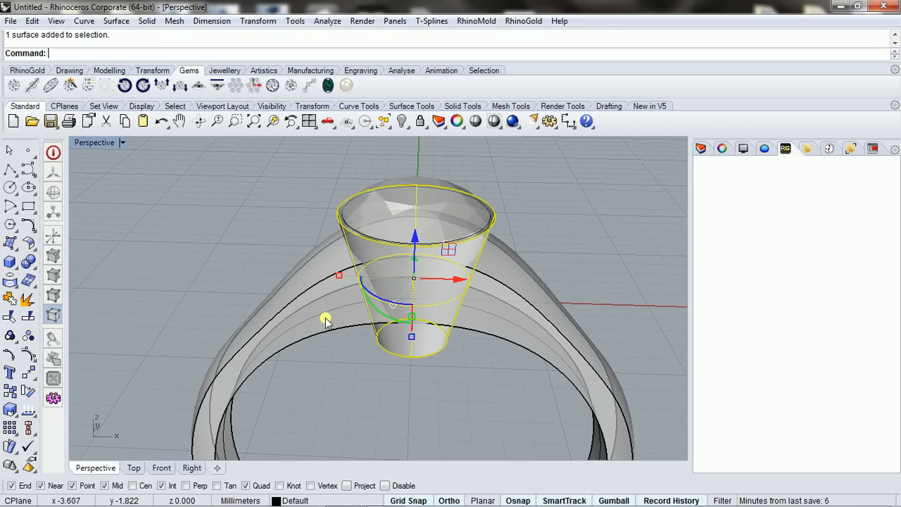
left_click(353, 381)
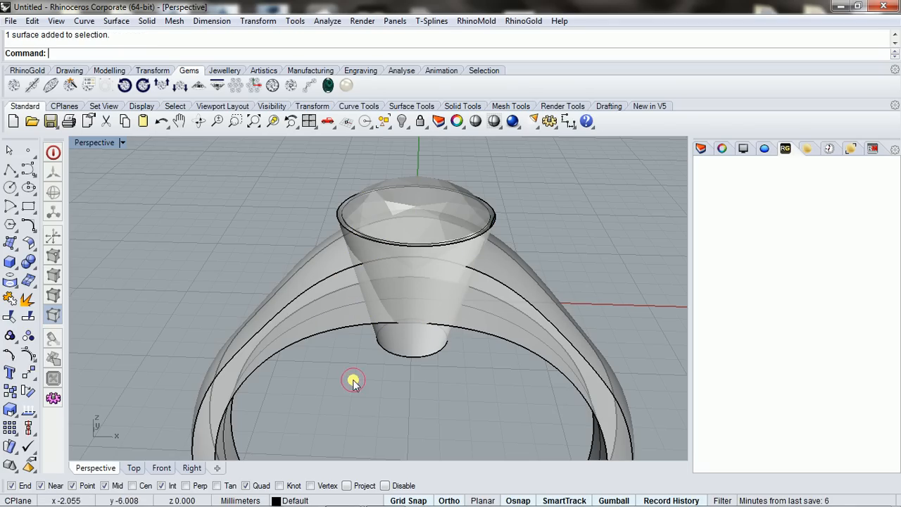
left_click(31, 264)
left_click(67, 268)
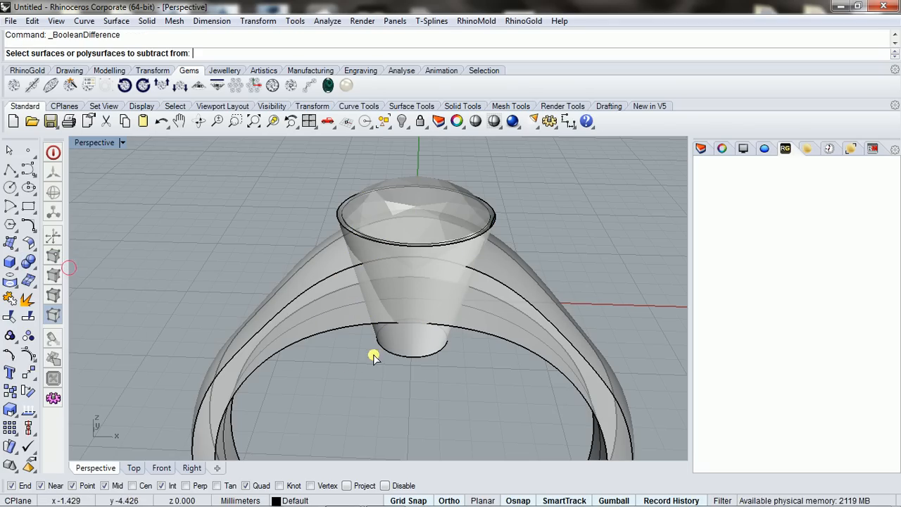
left_click(300, 268)
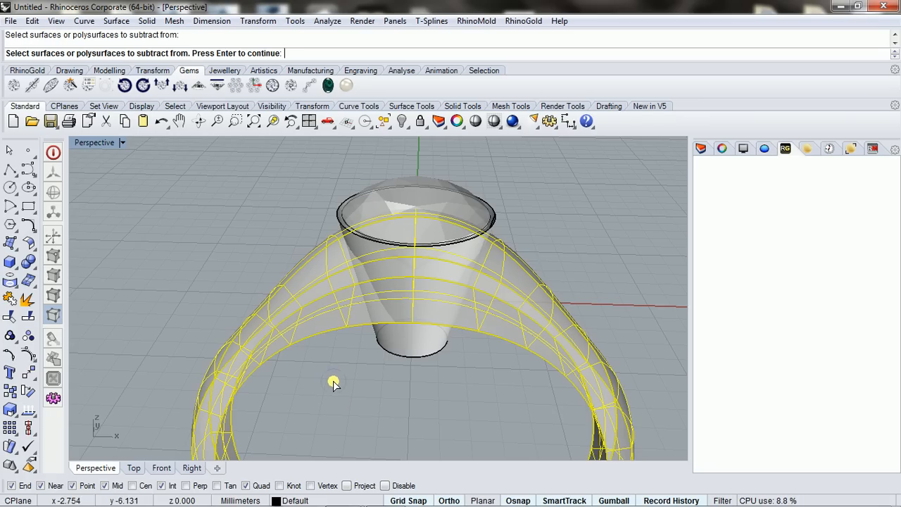
key("Return")
left_click(417, 356)
key("Return")
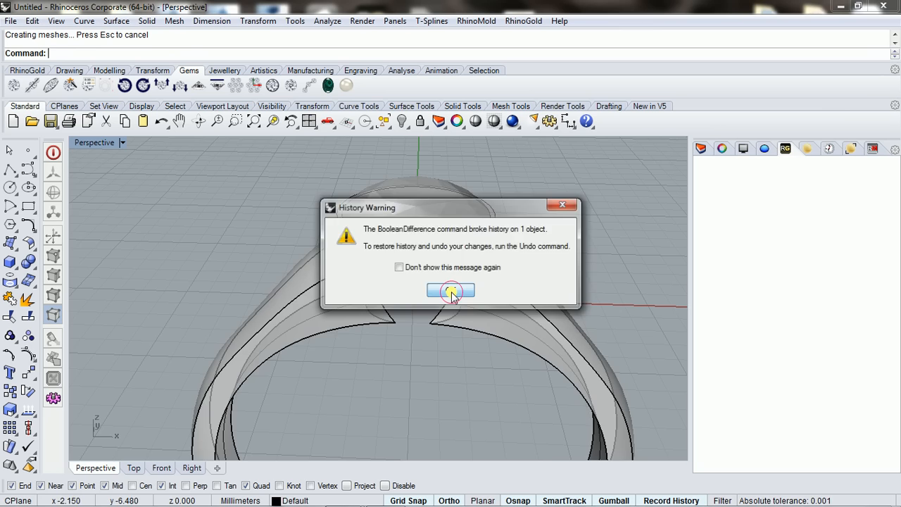
left_click(450, 291)
Delete the outer offset curve and the extracted girdle curve around the diamond, and view the whole ring
right_click_drag(372, 338, 399, 351)
right_click_drag(414, 345, 400, 345)
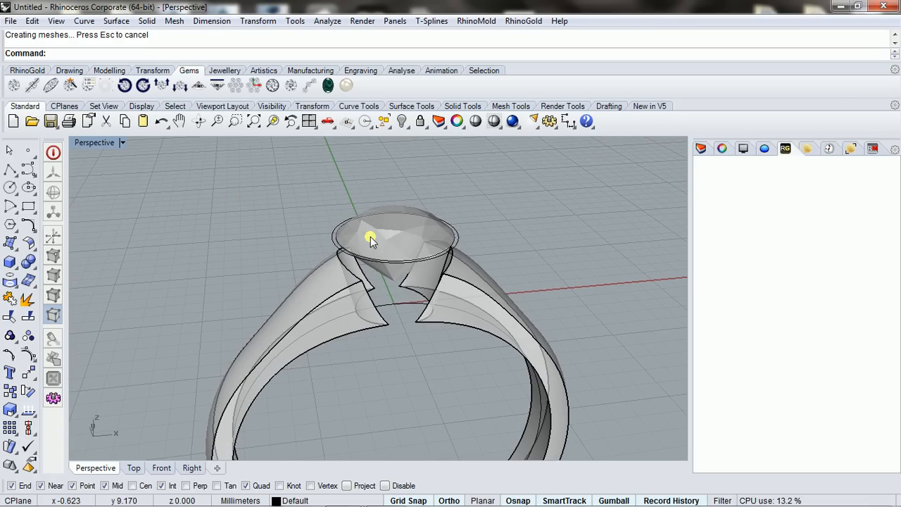
scroll(331, 232, "up", 3)
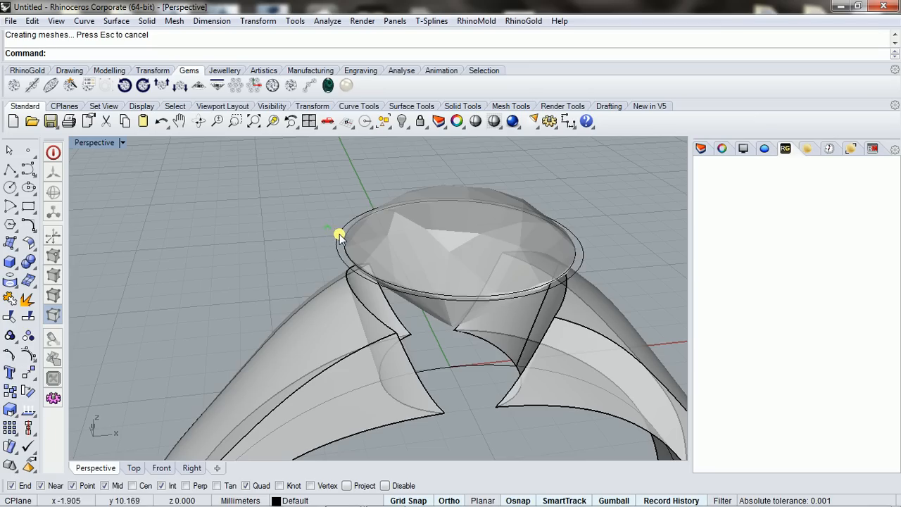
left_click(338, 237)
key("Delete")
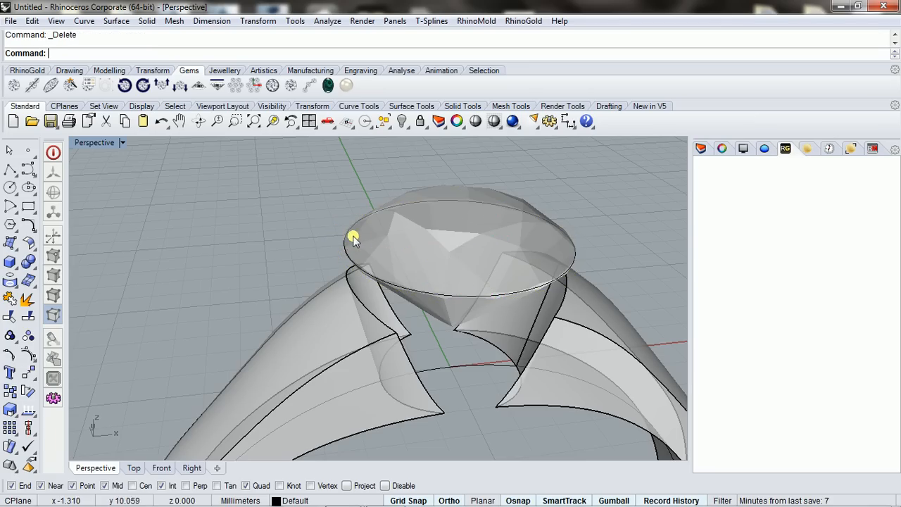
scroll(361, 292, "up", 3)
left_click(396, 326)
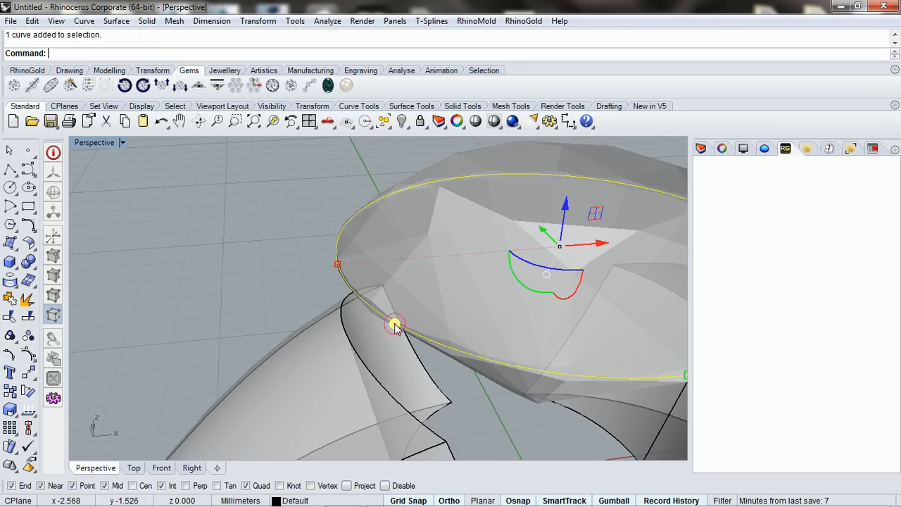
key("Delete")
scroll(239, 250, "down", 5)
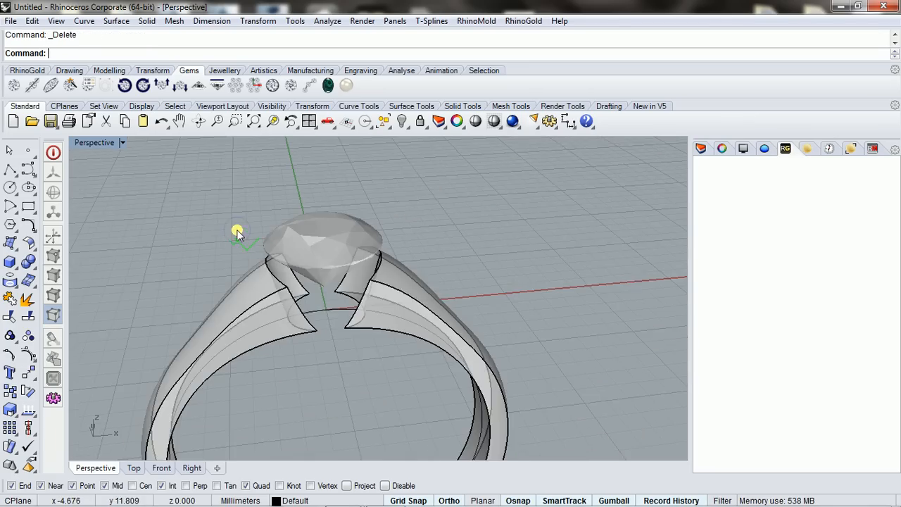
scroll(226, 243, "down", 3)
right_click_drag(362, 207, 316, 245)
scroll(272, 205, "up", 1)
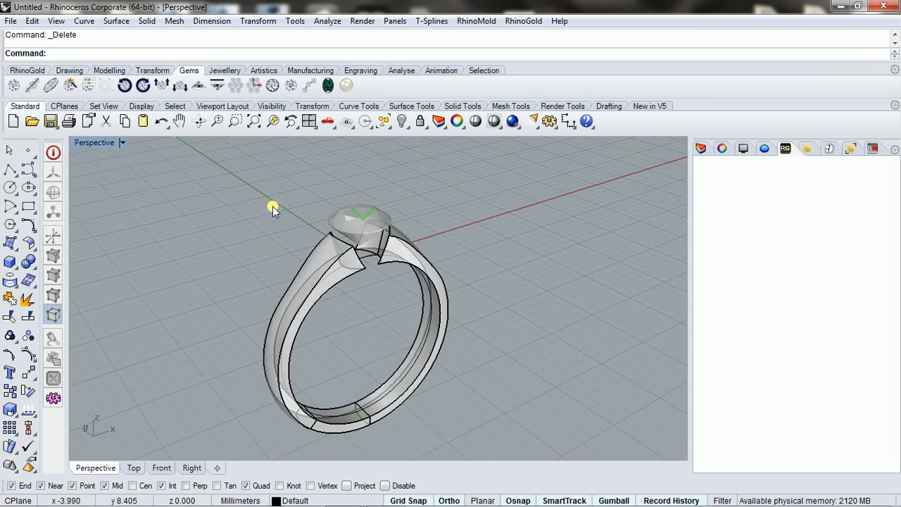
Add a four-prong head to the selected diamond with Head Studio and check how the prongs sit around the stone
left_click(235, 72)
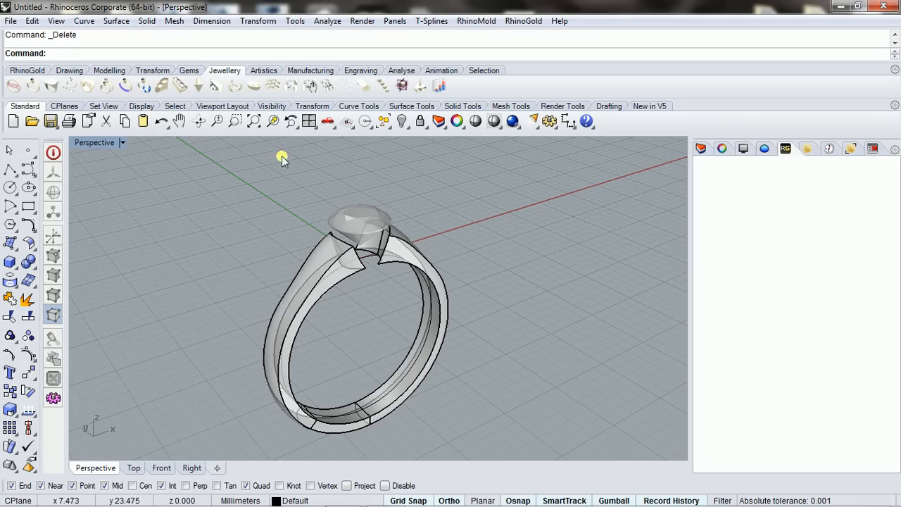
left_click(347, 200)
left_click(235, 87)
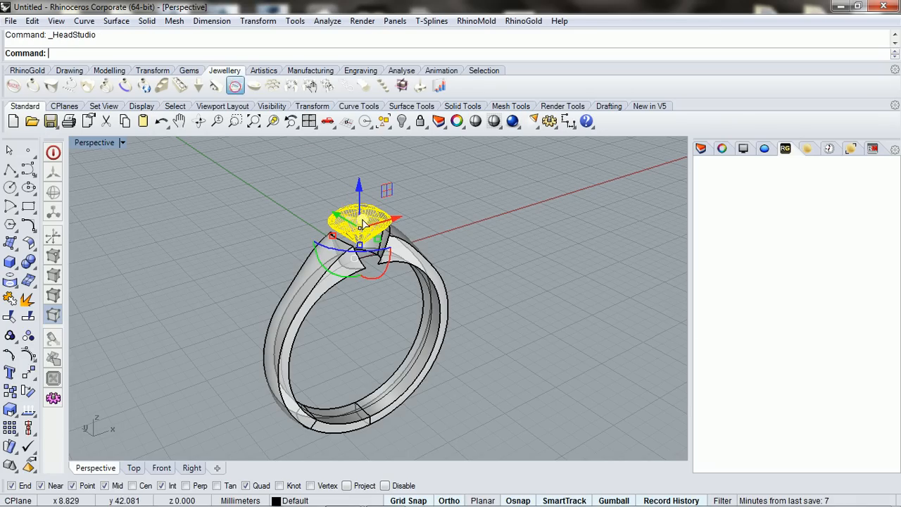
right_click_drag(411, 226, 311, 221)
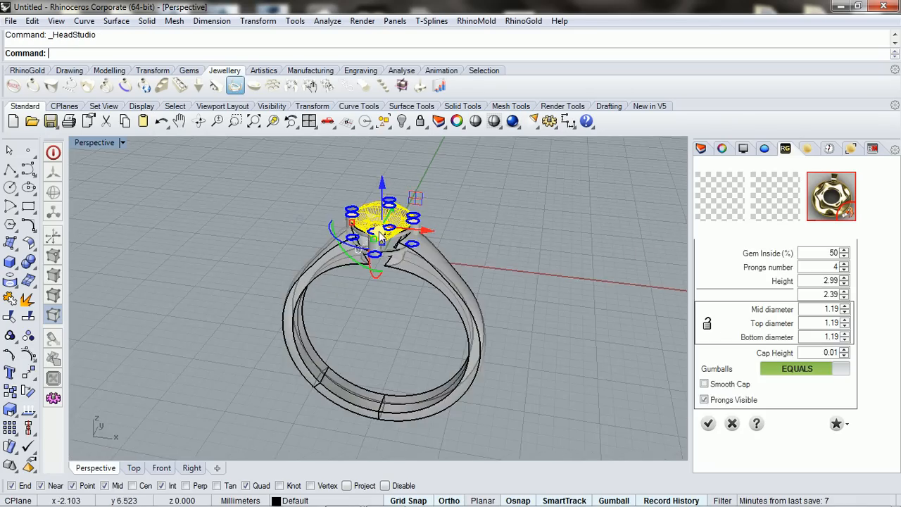
scroll(379, 236, "up", 6)
mouse_move(356, 263)
right_mouse_down()
mouse_move(441, 238)
mouse_move(412, 239)
right_mouse_up()
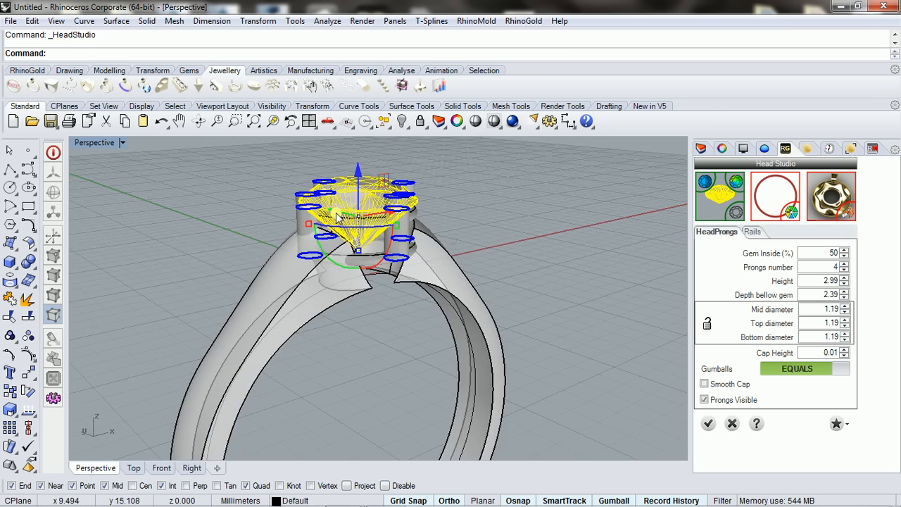
scroll(337, 220, "up", 7)
scroll(321, 246, "down", 5)
right_click_drag(347, 281, 352, 324)
left_click(708, 324)
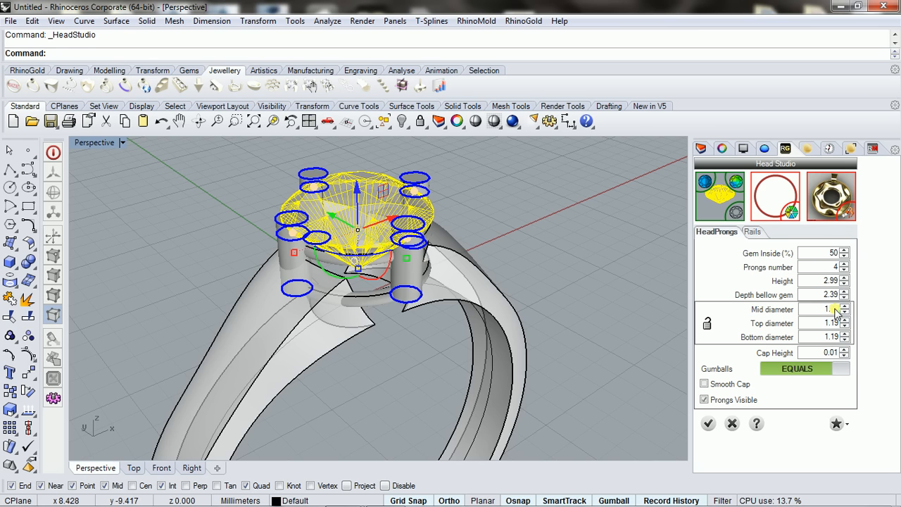
right_click_drag(429, 329, 387, 301)
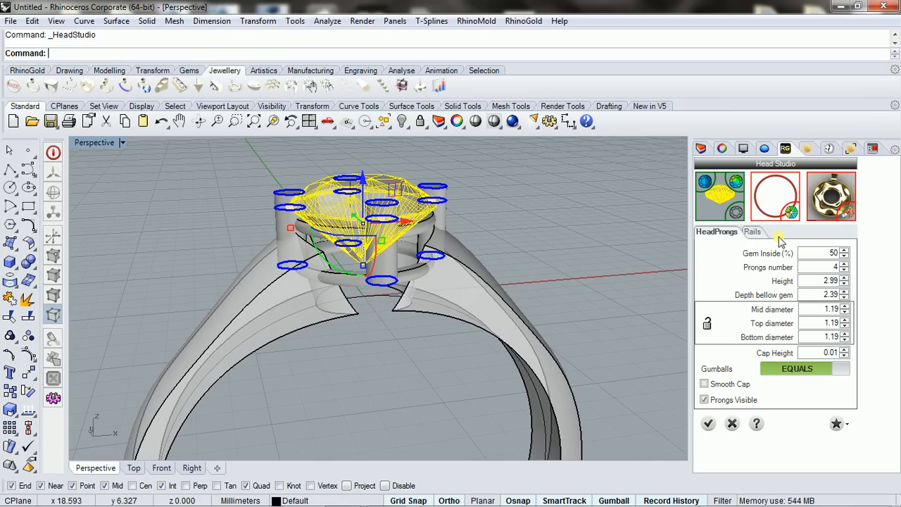
Set the head's Gem Inside value to 20% and its number of prongs to 4
left_click(829, 253)
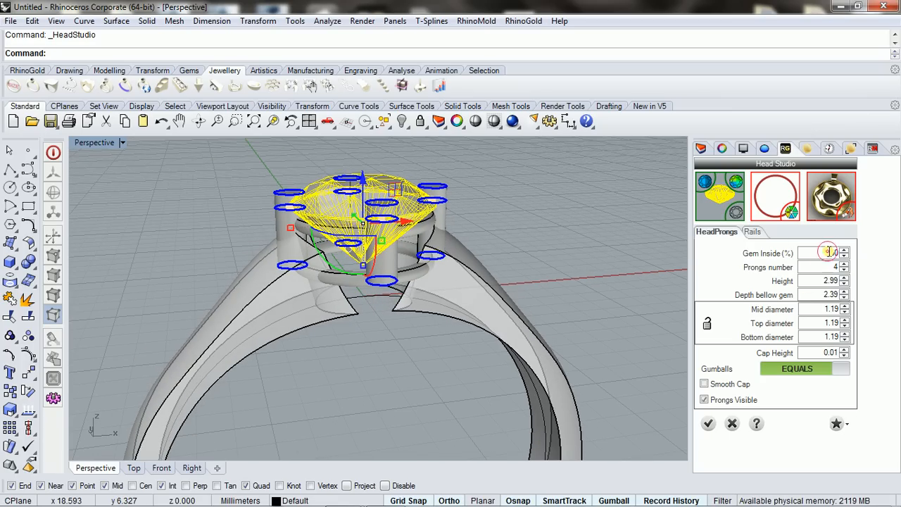
right_click_drag(422, 255, 421, 226)
scroll(427, 215, "up", 2)
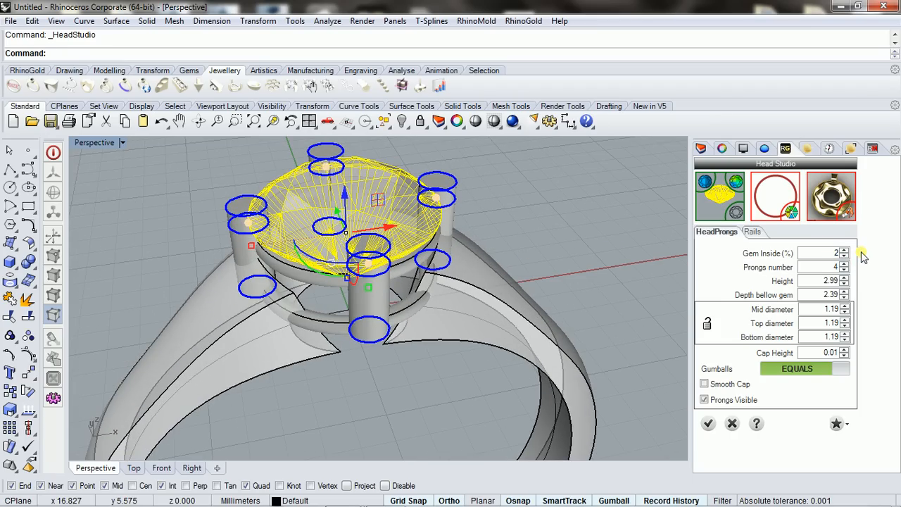
type("4")
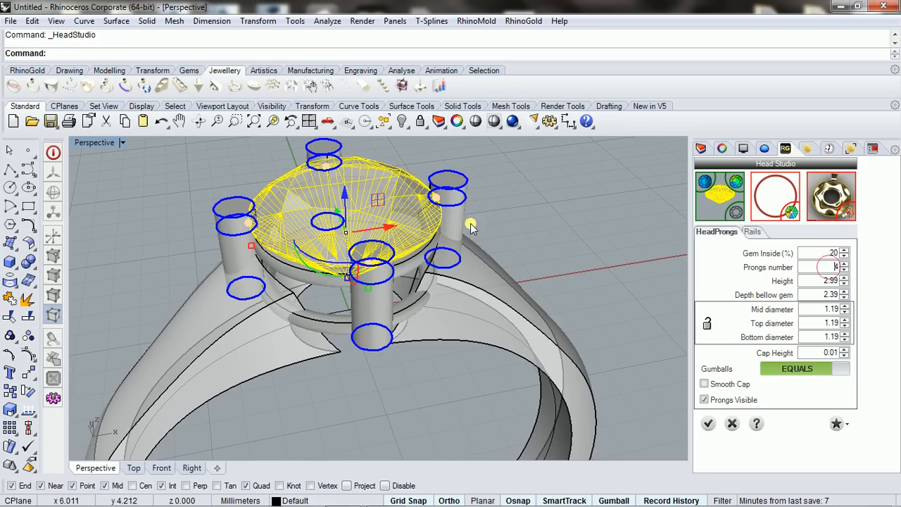
Set the prongs' mid, top and bottom diameters to 1.00 mm each and lock the three diameters together
double_click(827, 308)
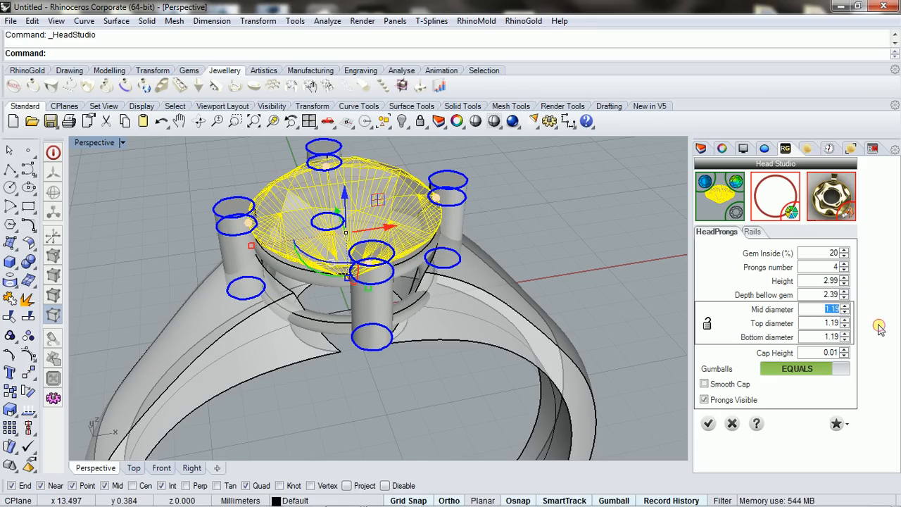
type("1")
left_click_drag(823, 322, 868, 331)
type("11")
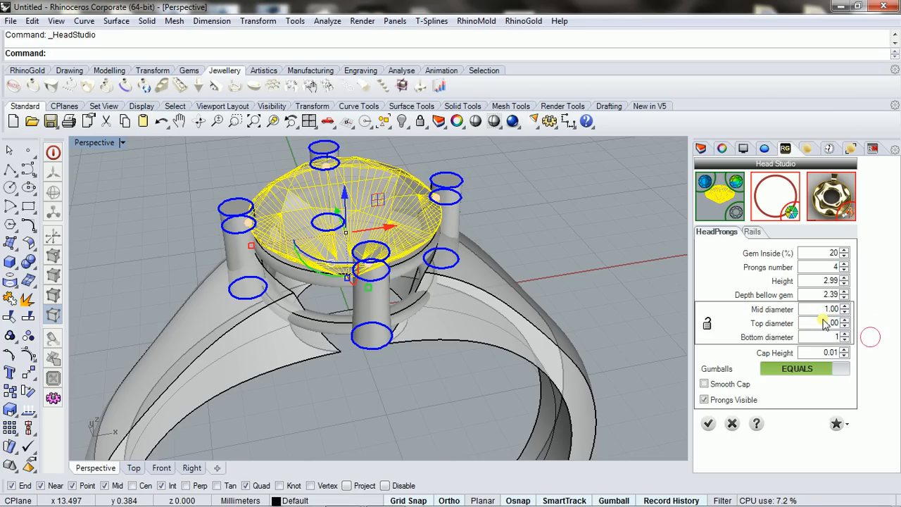
left_click(825, 321)
left_click(707, 324)
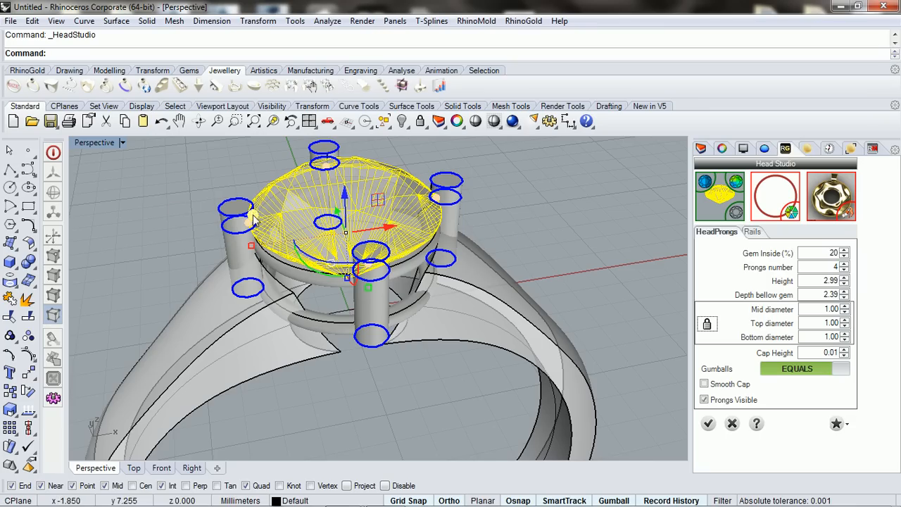
Give the prongs smooth caps with a cap height of 0.30 mm
left_click(831, 352)
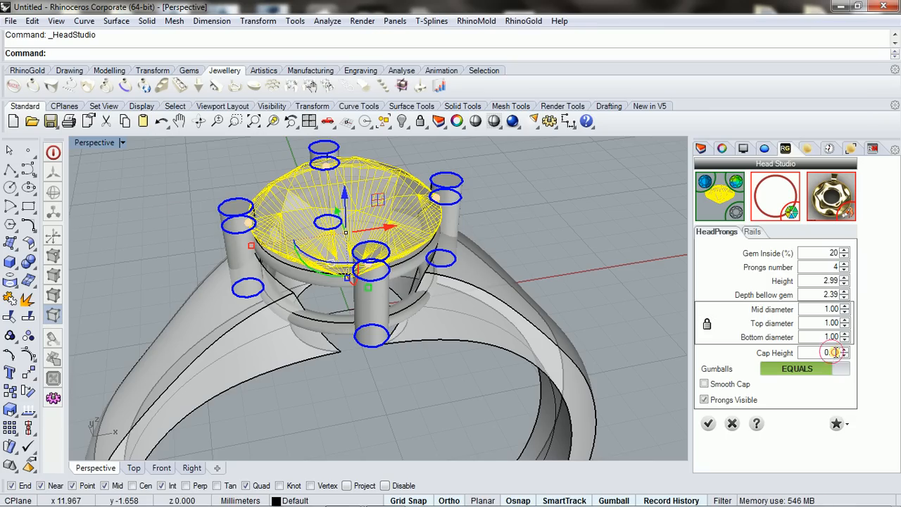
type("0.1")
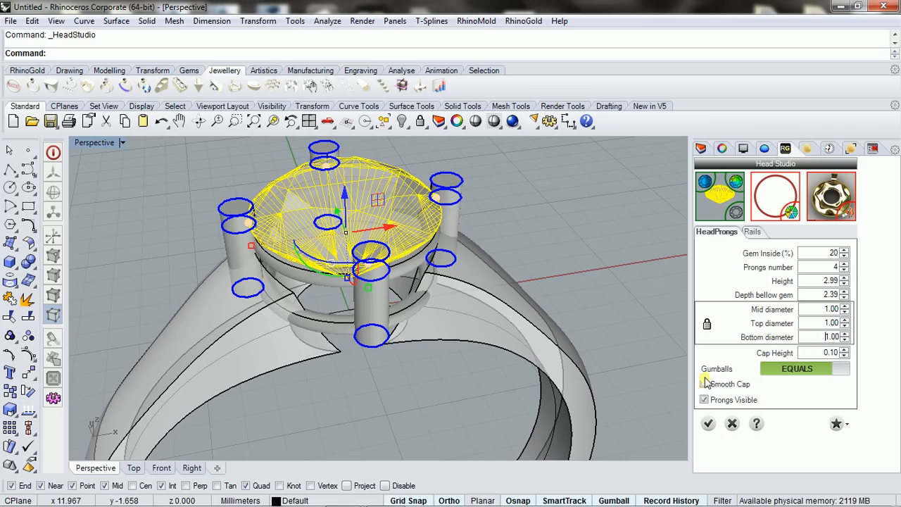
left_click(705, 385)
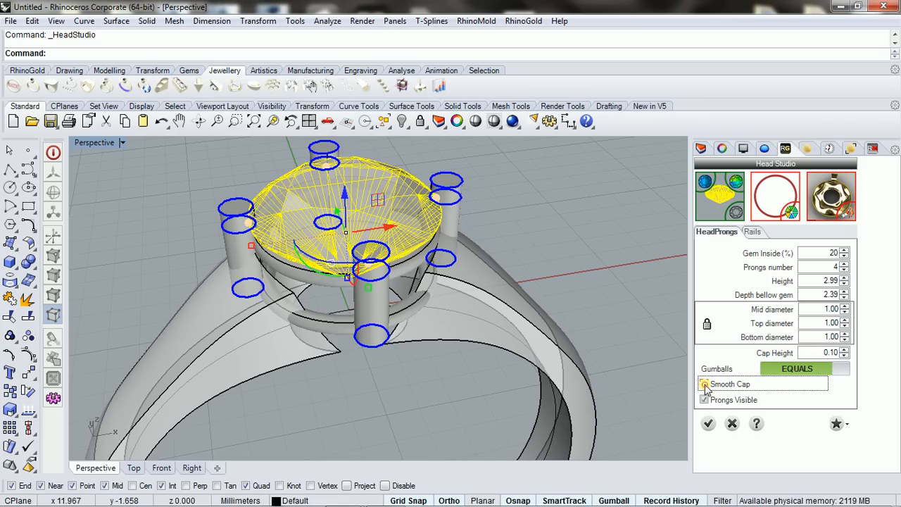
left_click(836, 355)
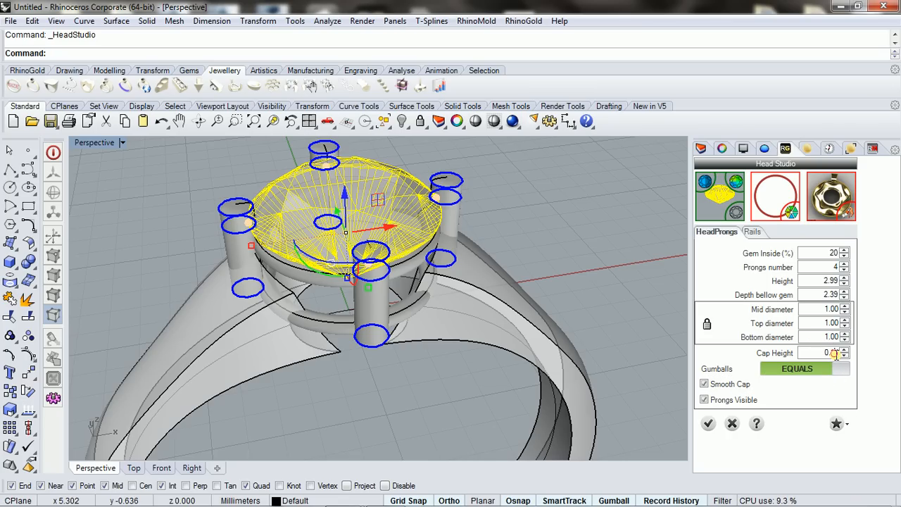
left_click(835, 353)
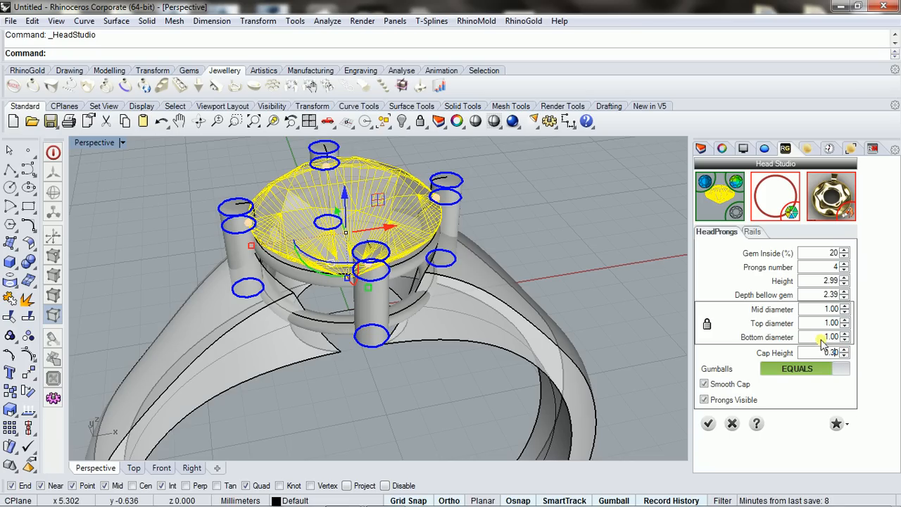
left_click(821, 339)
right_click_drag(439, 177, 352, 200)
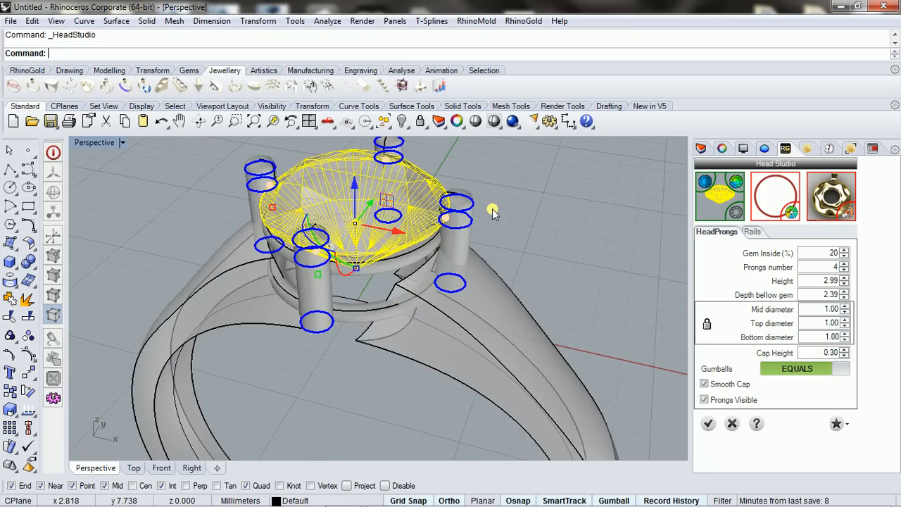
right_click_drag(492, 212, 596, 233)
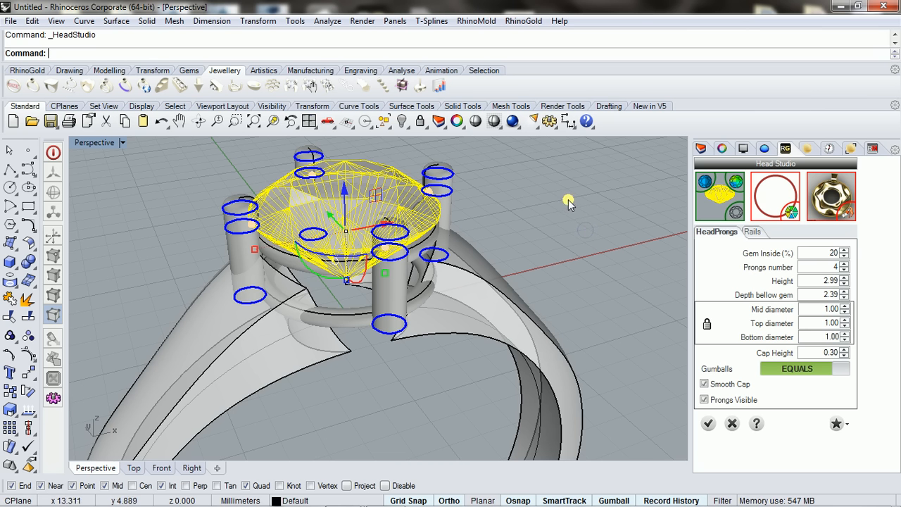
In the head's rail settings, make the upper rail 1.00 mm thick and 1.50 mm high
left_click(751, 232)
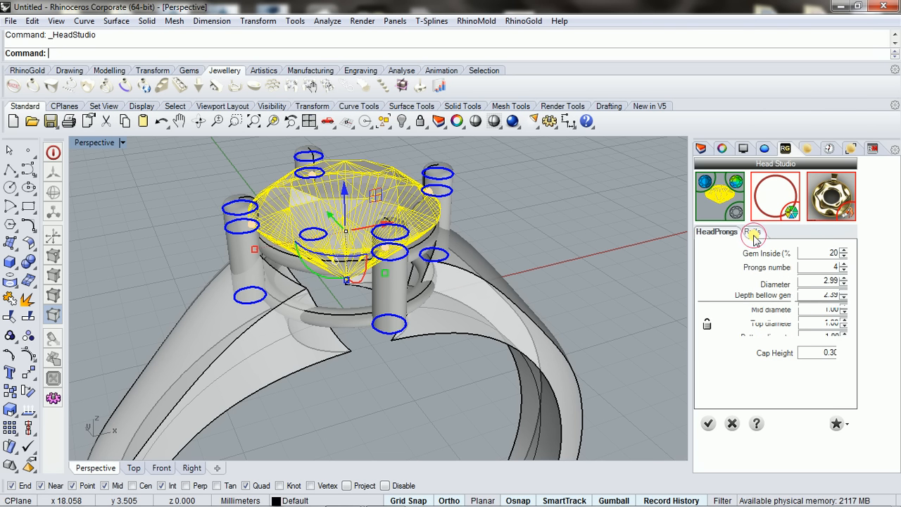
right_click_drag(372, 396, 378, 312)
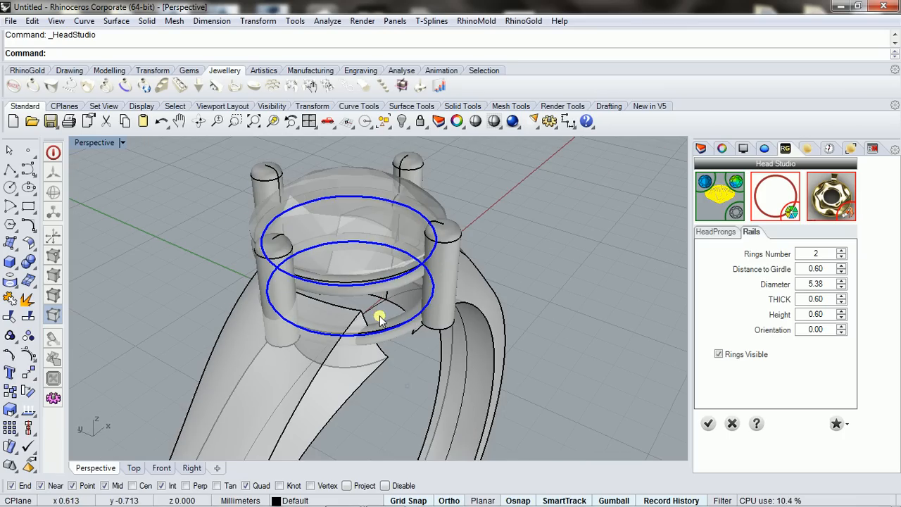
left_click(416, 281)
left_click(486, 268)
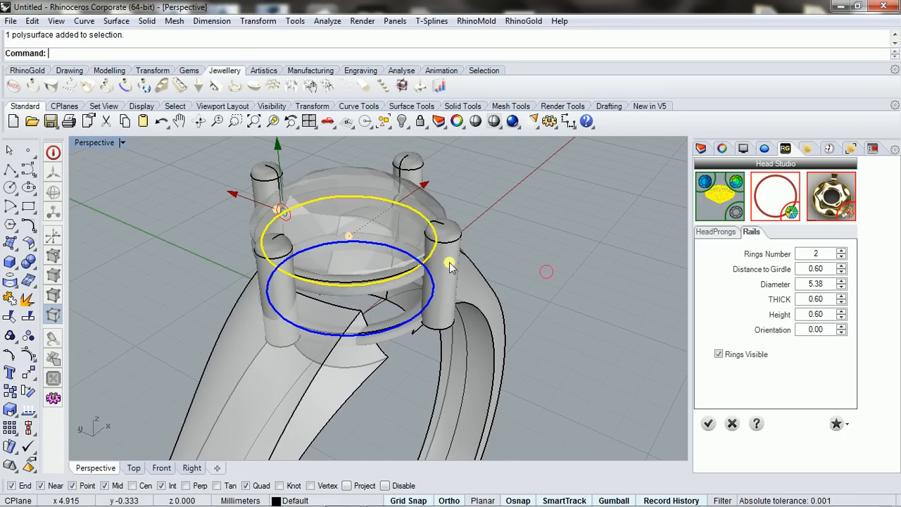
right_click_drag(513, 258, 604, 266)
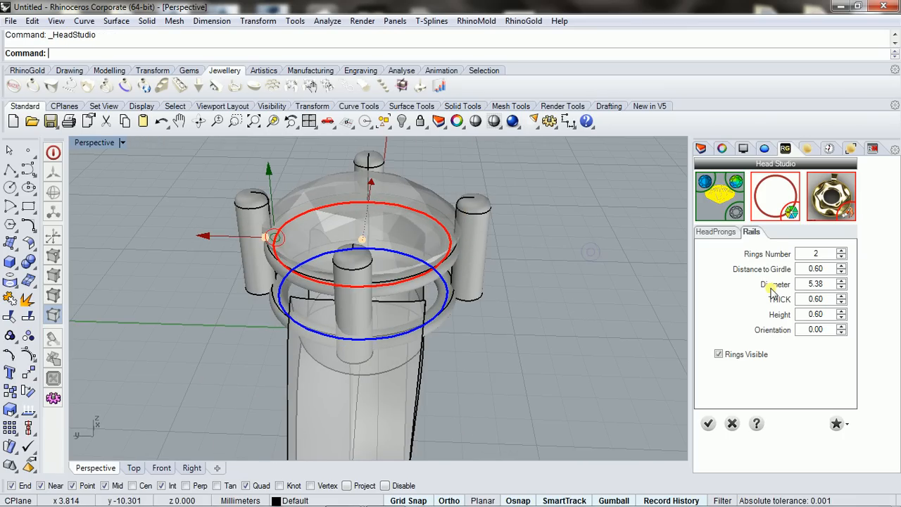
double_click(824, 298)
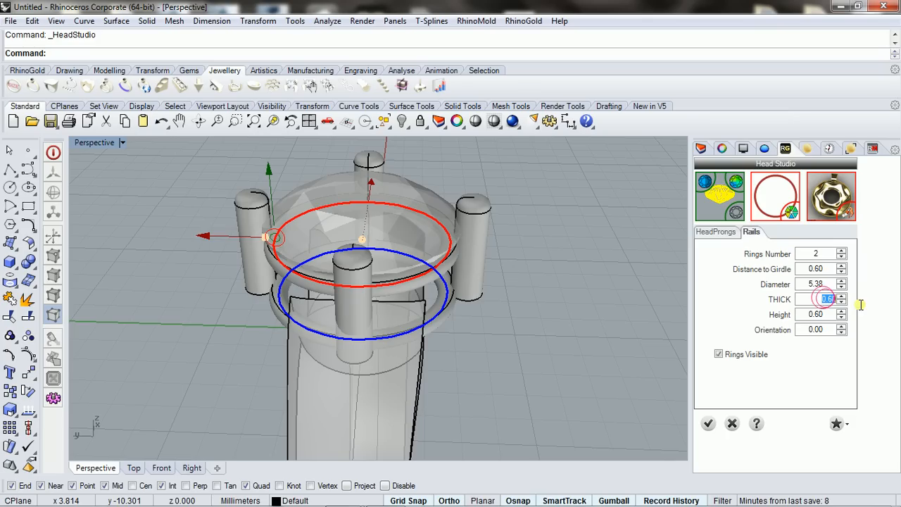
type("1")
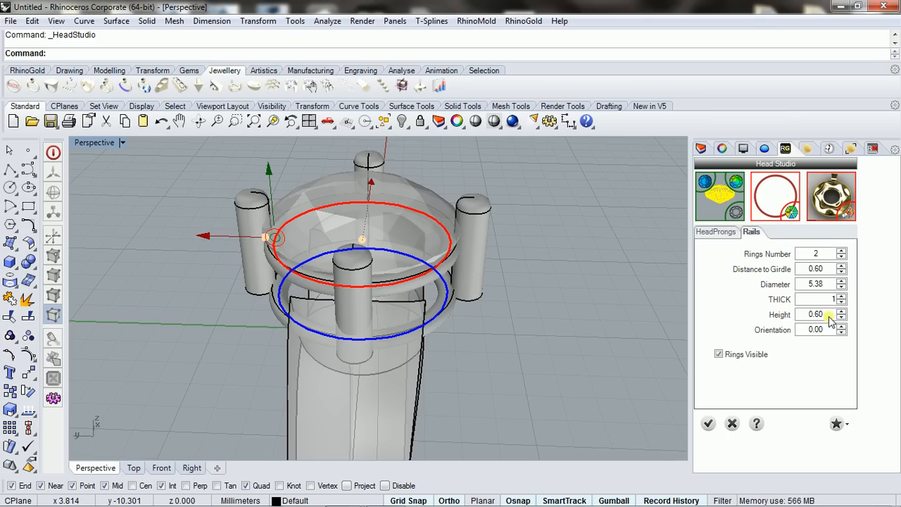
key("Tab")
right_click_drag(493, 292, 584, 314)
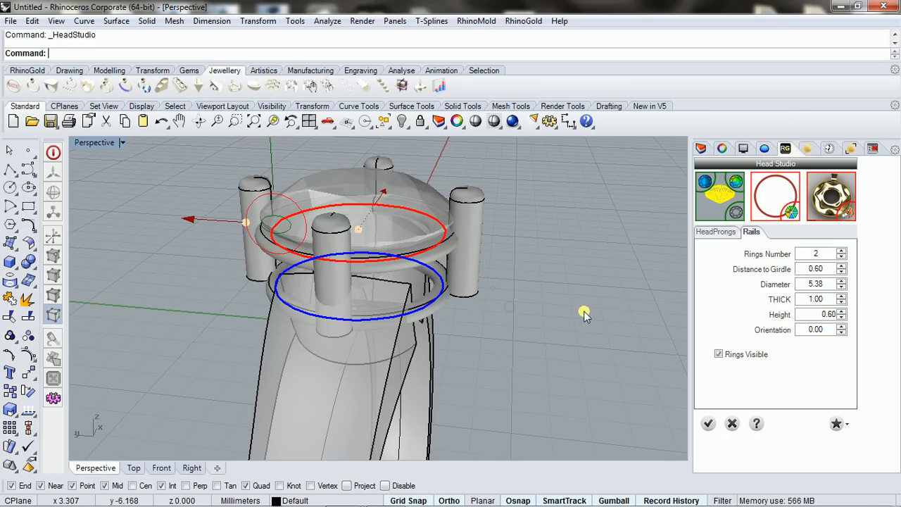
double_click(815, 314)
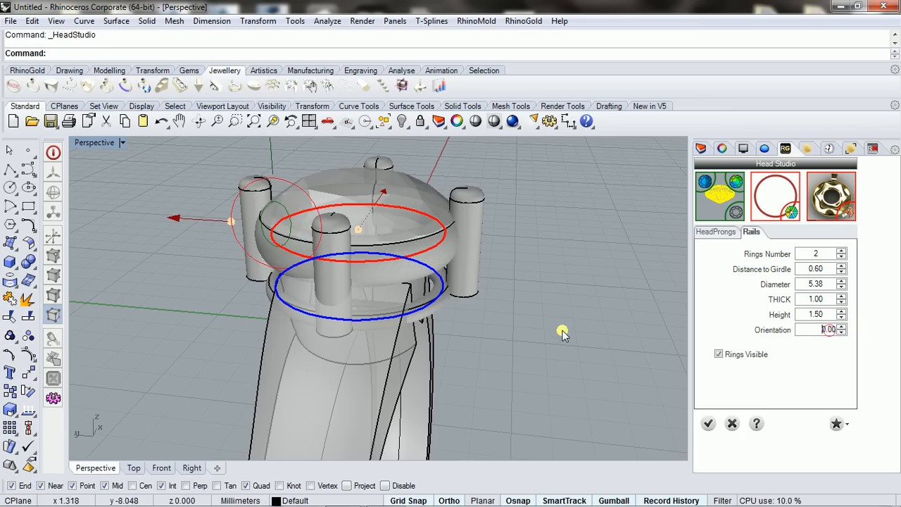
right_click_drag(564, 331, 533, 270)
Reduce the upper rail's thickness to 0.50 mm
left_click(829, 300)
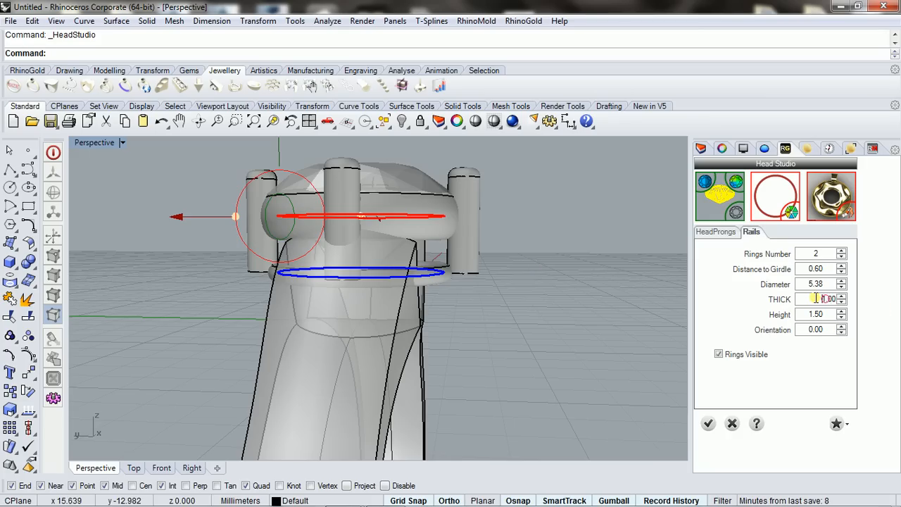
double_click(827, 298)
key("BackSpace")
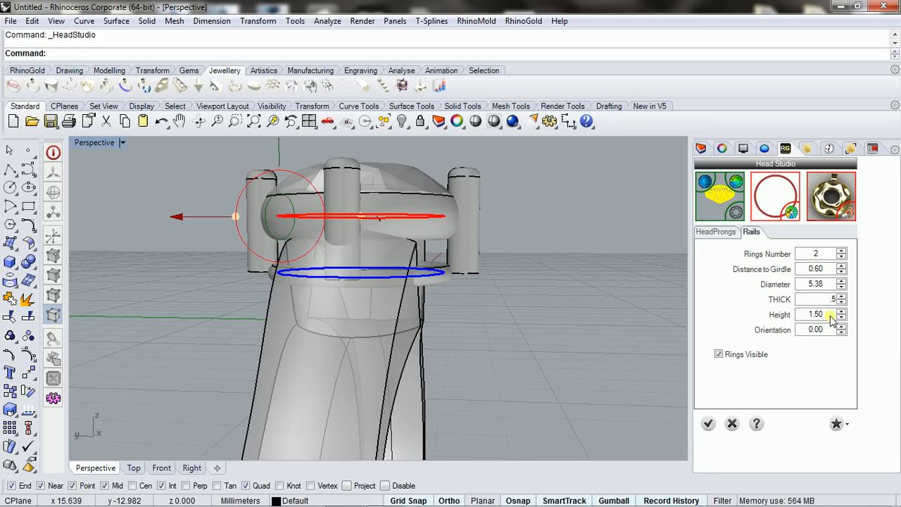
type(".5")
key("Return")
right_click_drag(523, 268, 513, 308)
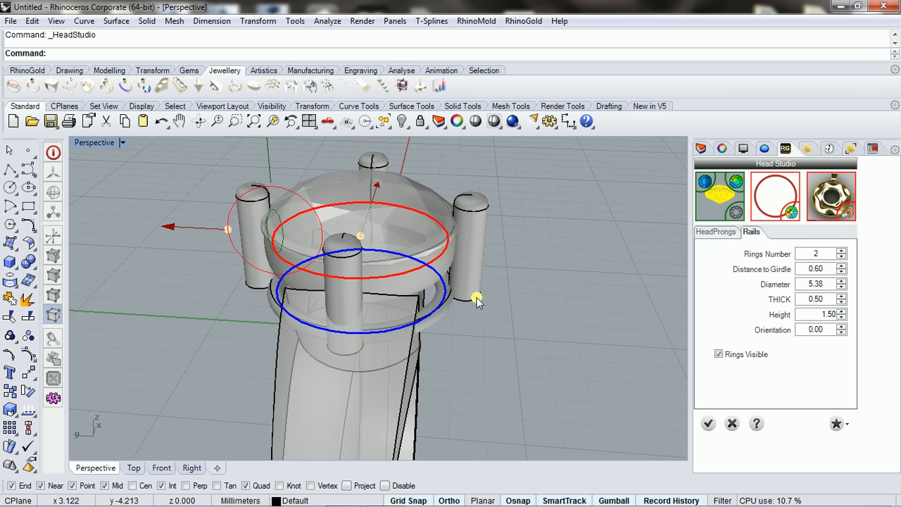
Select the head's lower rail and set its height to 1.00 mm
right_click_drag(457, 364, 427, 292)
left_click(428, 283)
left_click(428, 283)
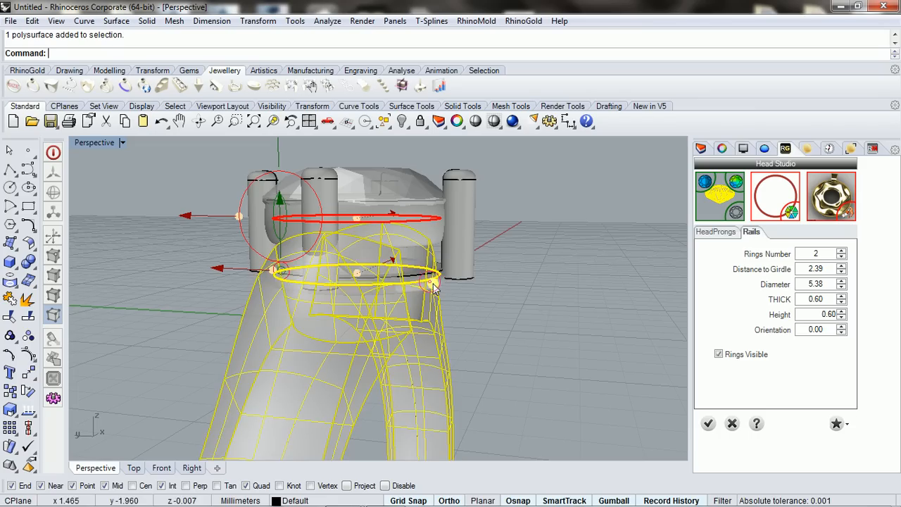
left_click(540, 318)
right_click_drag(519, 343, 547, 341)
left_click(452, 279)
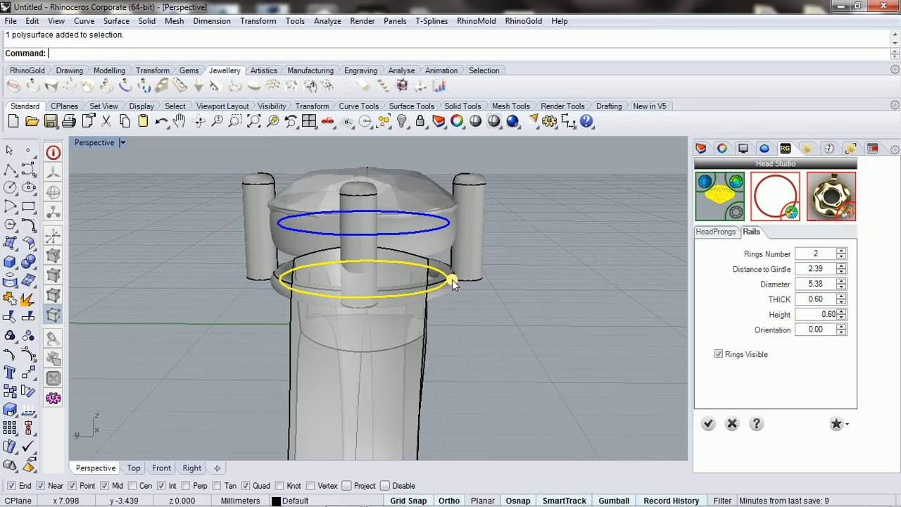
left_click(449, 281)
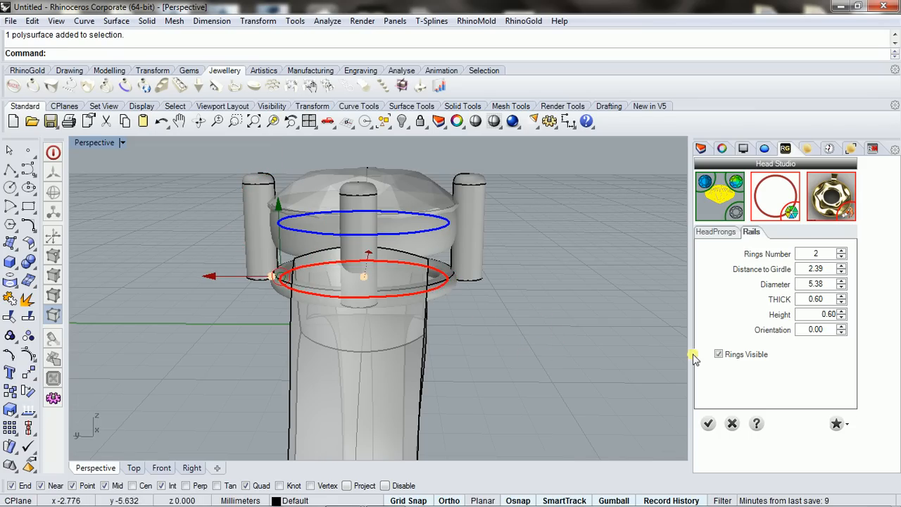
double_click(814, 299)
double_click(830, 315)
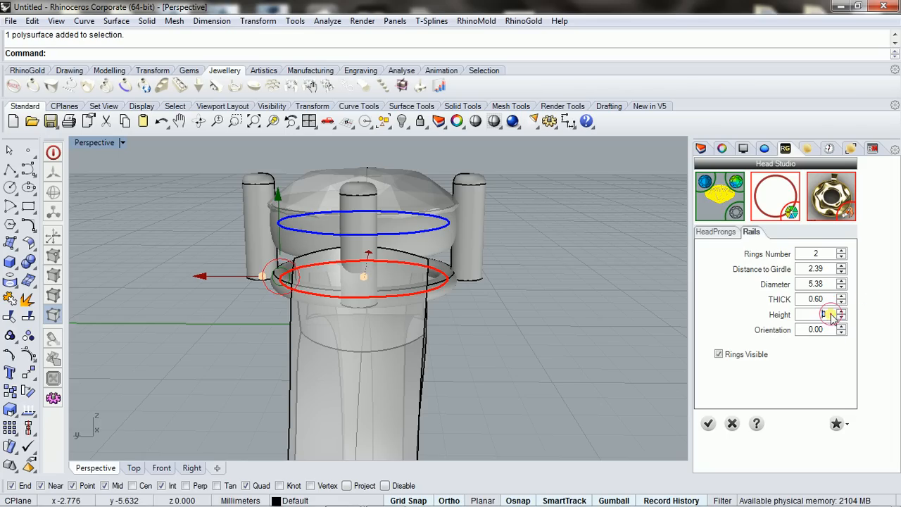
left_click_drag(808, 314, 900, 315)
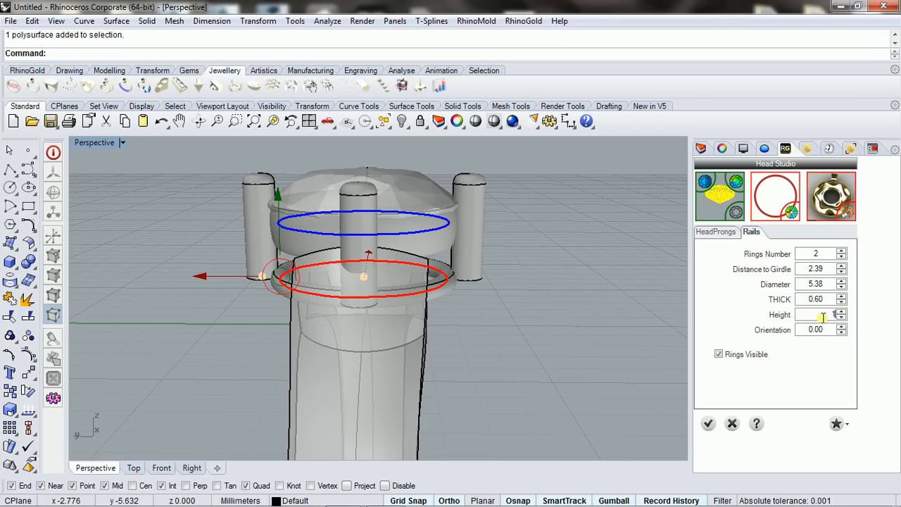
left_click(831, 301)
Try enlarging the lower rail to 1.20 mm thick and 2.00 mm high
right_click_drag(520, 315, 596, 323)
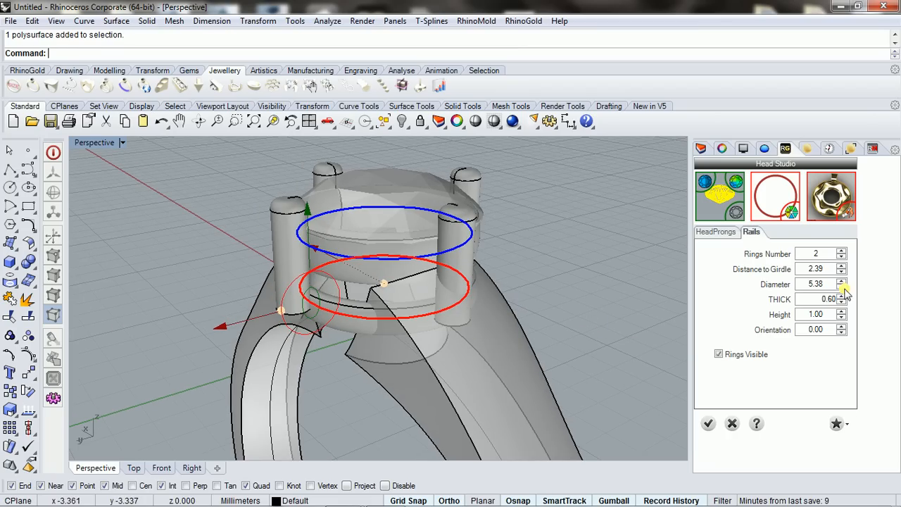
right_click_drag(306, 386, 274, 382)
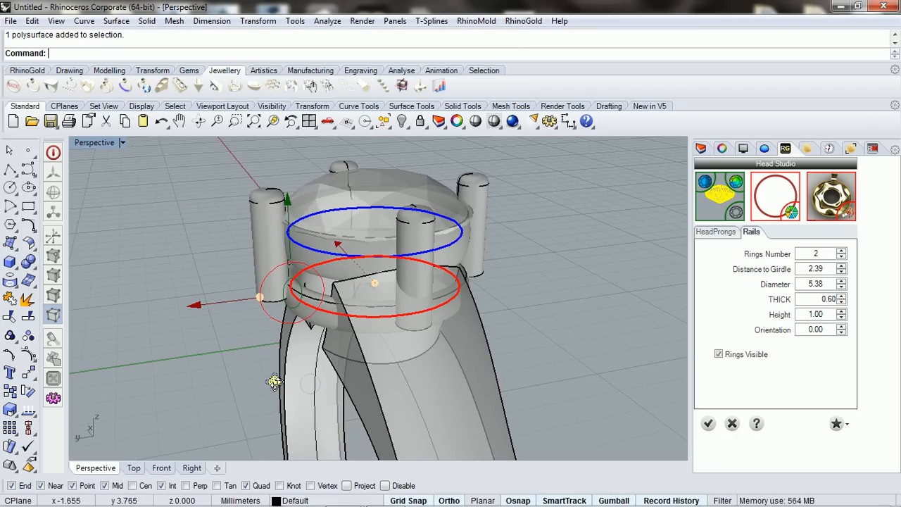
left_click(289, 207)
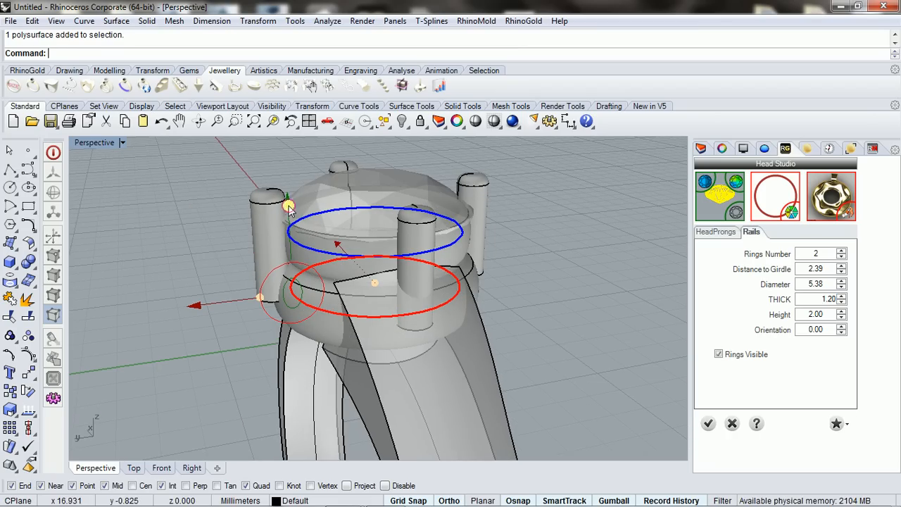
Set the lower rail back to a height of 1.00 mm and a thickness of 0.60 mm
double_click(811, 315)
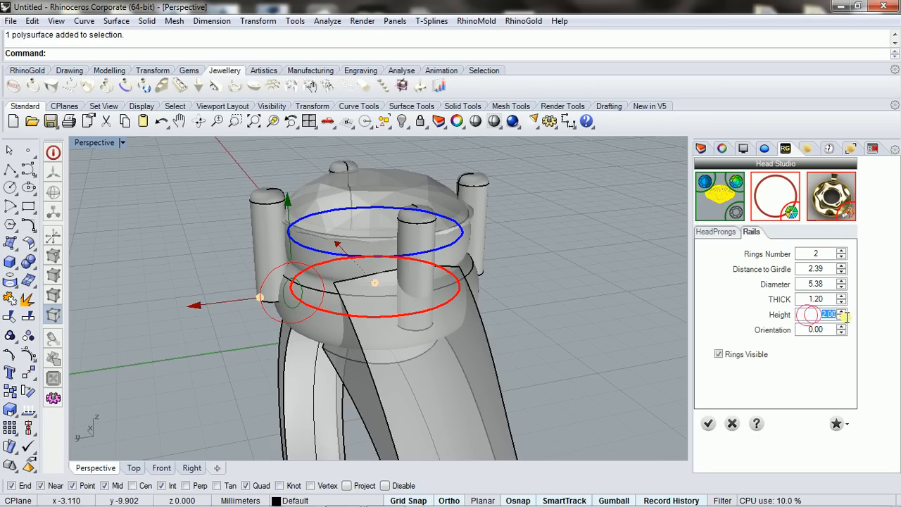
key("BackSpace")
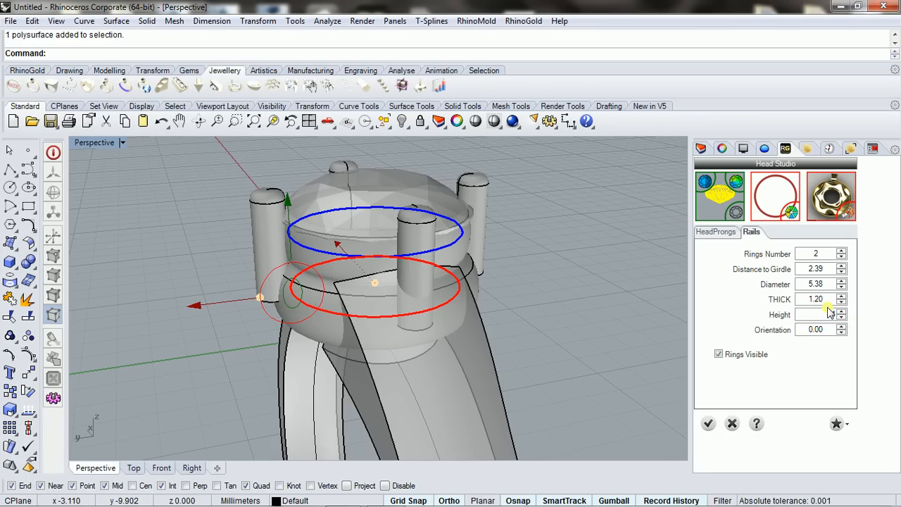
type("1")
double_click(807, 299)
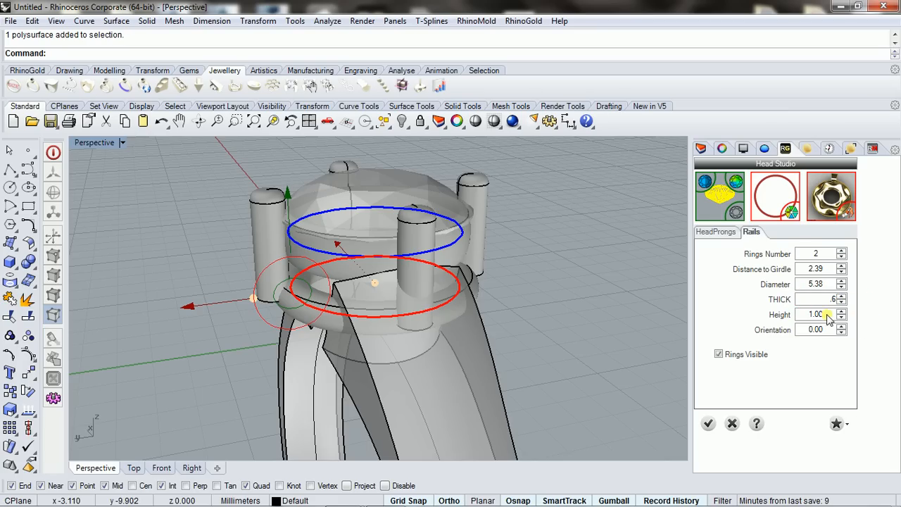
key("Tab")
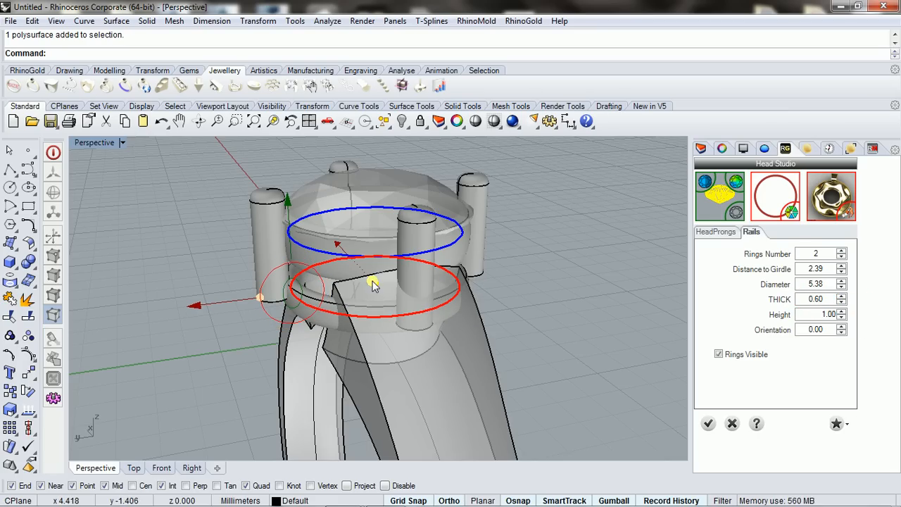
Raise the lower rail towards the upper one, to a girdle distance of about 2.01 mm
left_click_drag(374, 284, 374, 275)
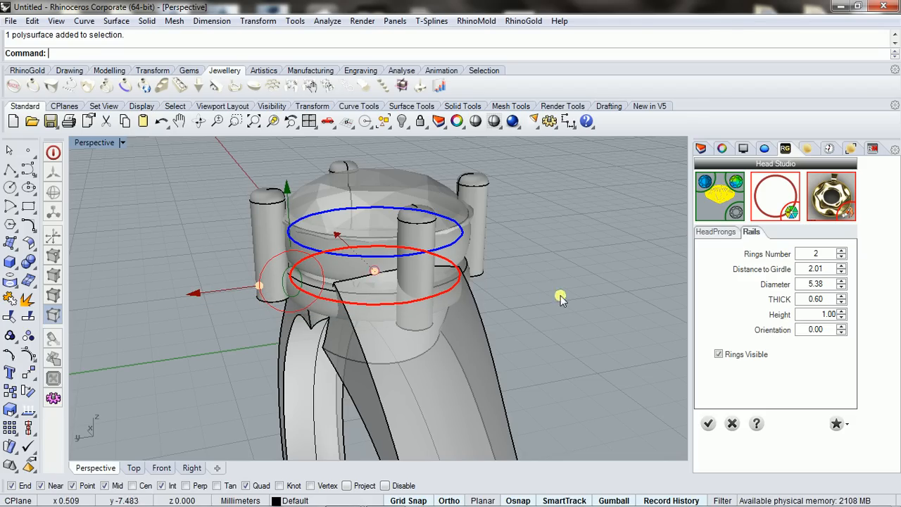
right_click_drag(561, 295, 589, 296)
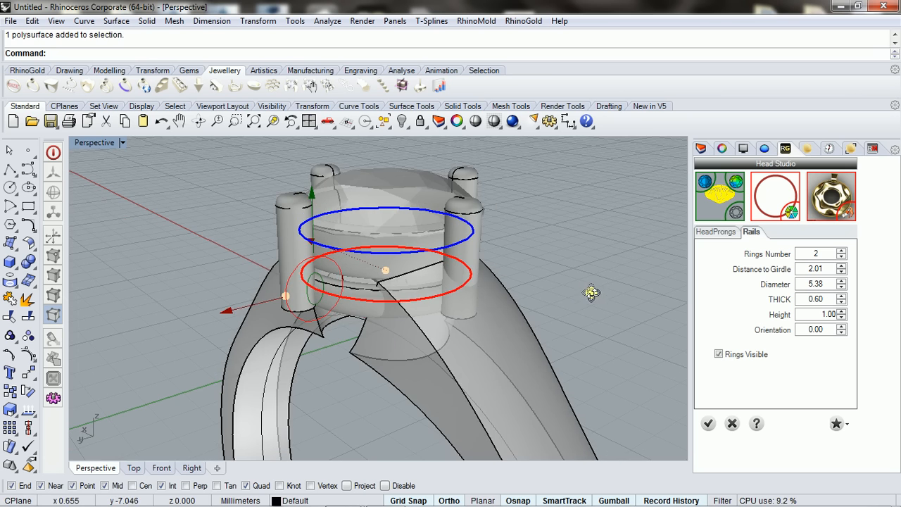
right_click_drag(379, 280, 587, 282)
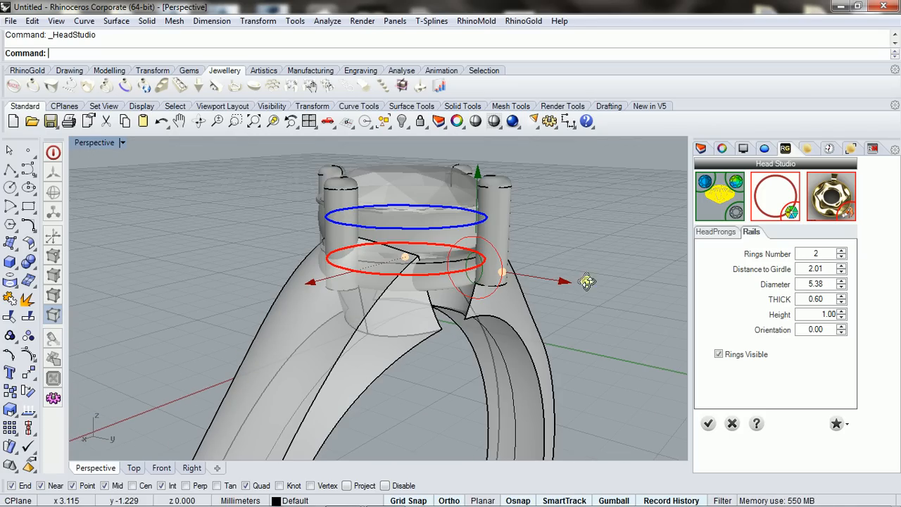
Return to the head's prong settings and try selecting the bottom control circle of one prong
left_click(712, 234)
scroll(598, 308, "up", 2)
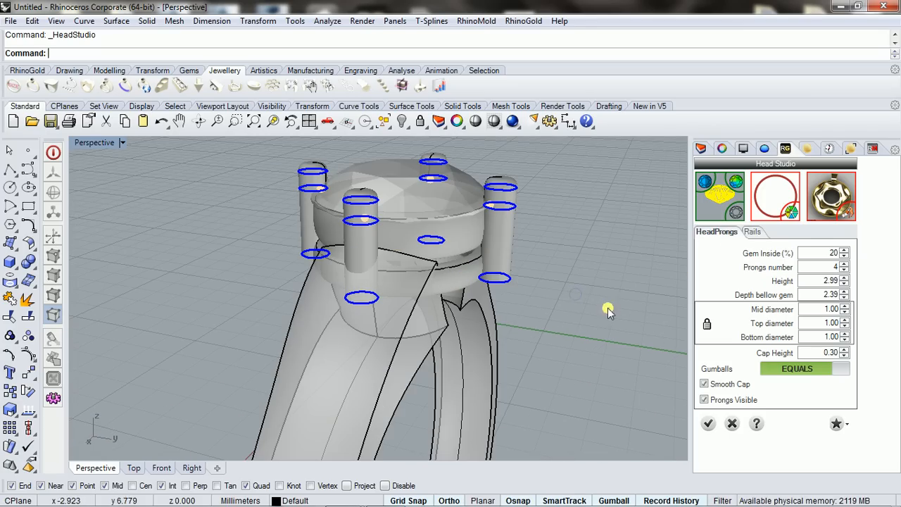
left_click(506, 282)
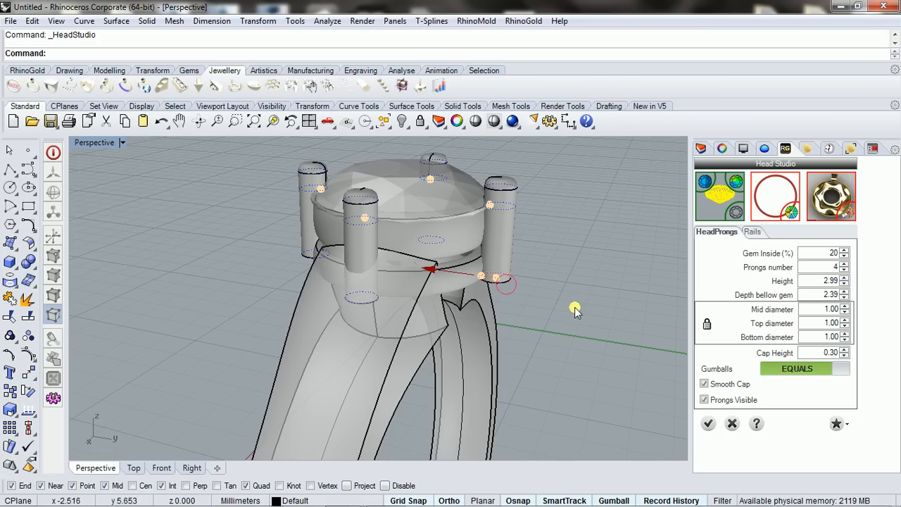
left_click(501, 280)
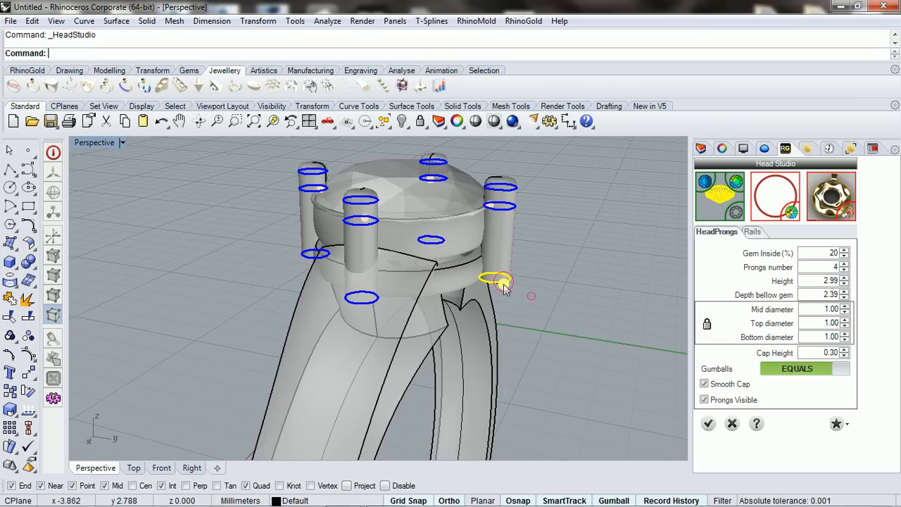
left_click(501, 280)
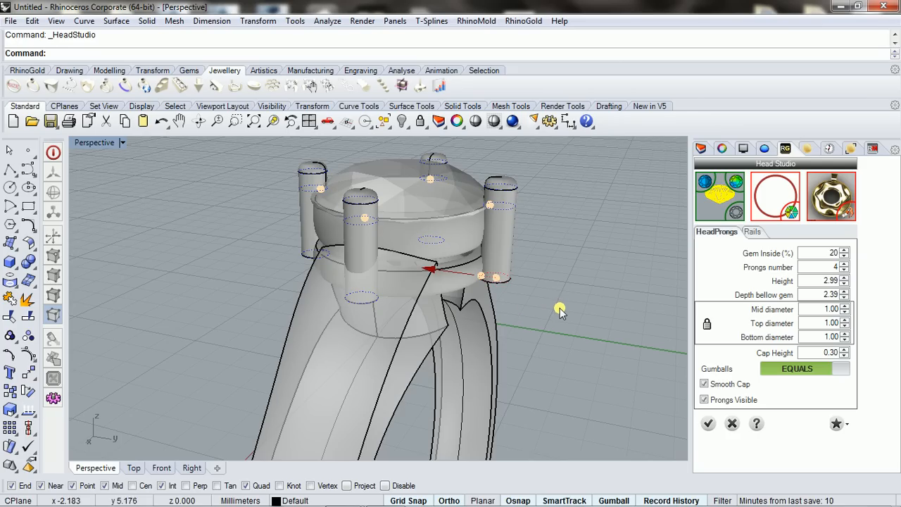
left_click(498, 282)
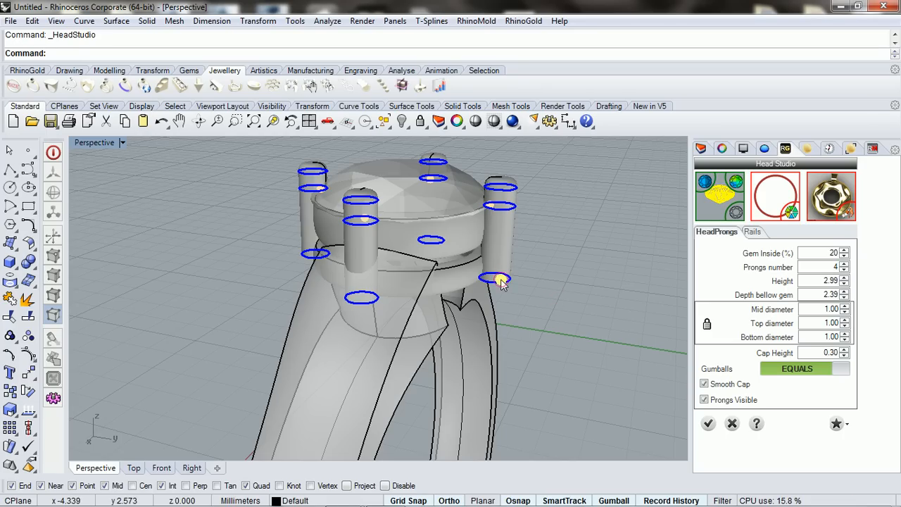
left_click(501, 279)
left_click(584, 297)
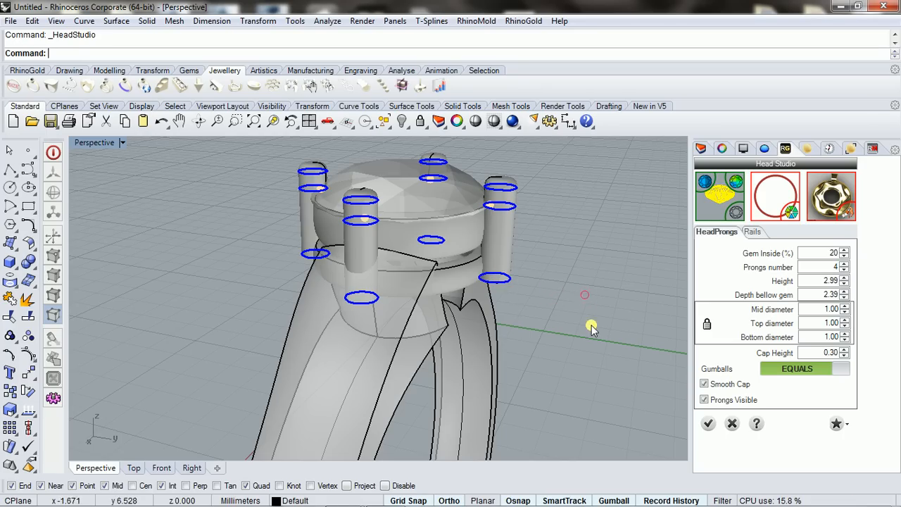
Try to select the bottom control circle of the prong that overlaps the ring shank
right_click_drag(504, 299, 462, 321)
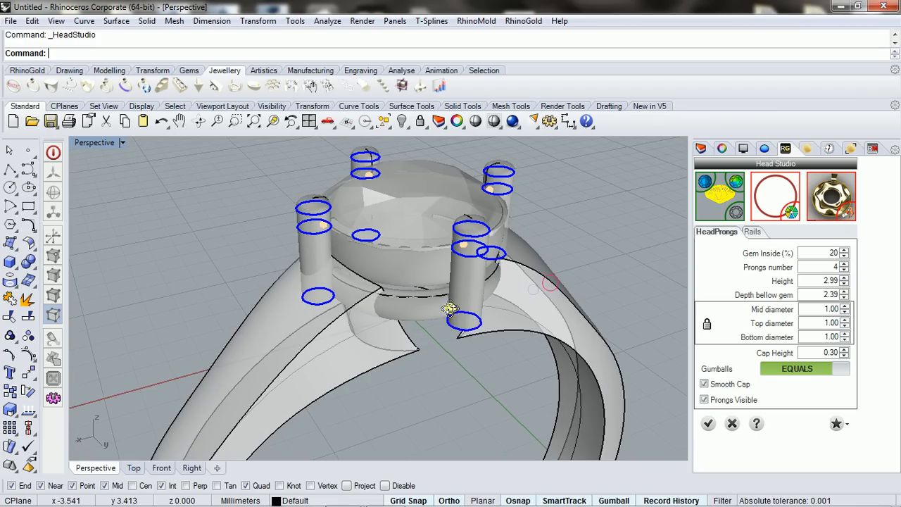
left_click(464, 326)
left_click(465, 325)
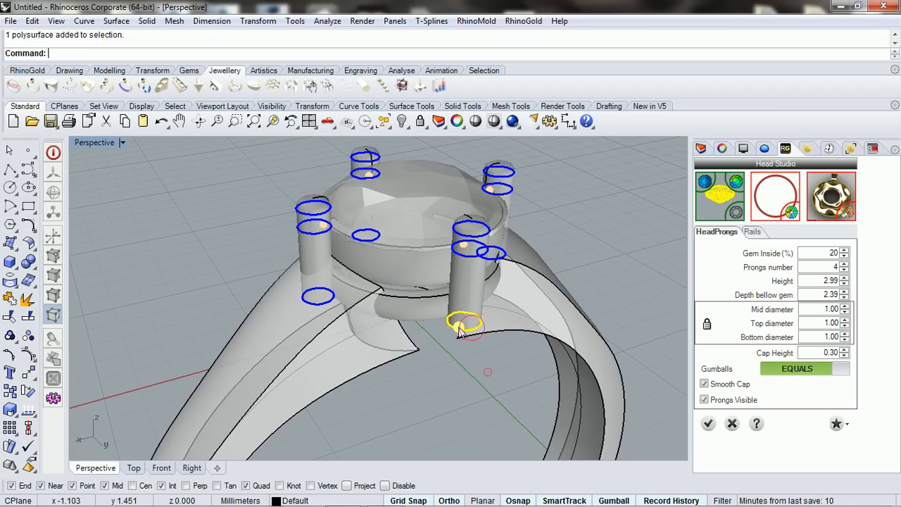
left_click(458, 356)
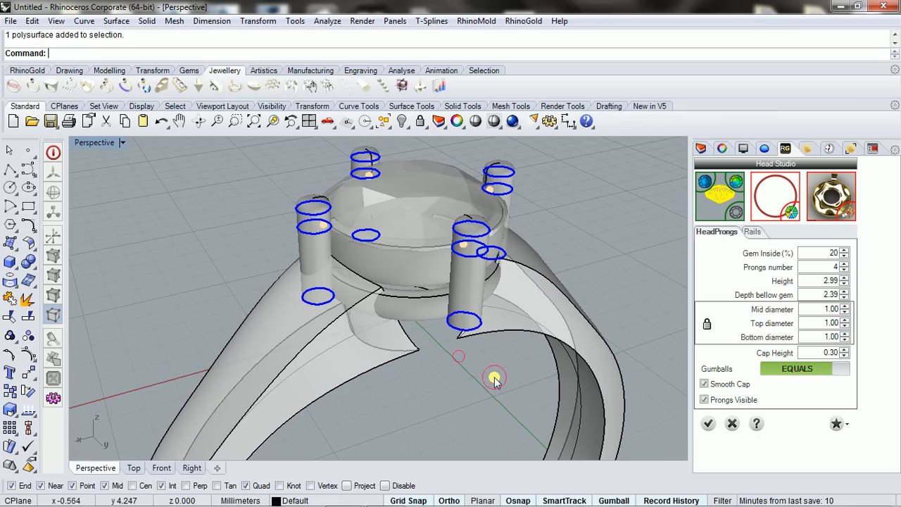
left_click(459, 326)
left_click(475, 382)
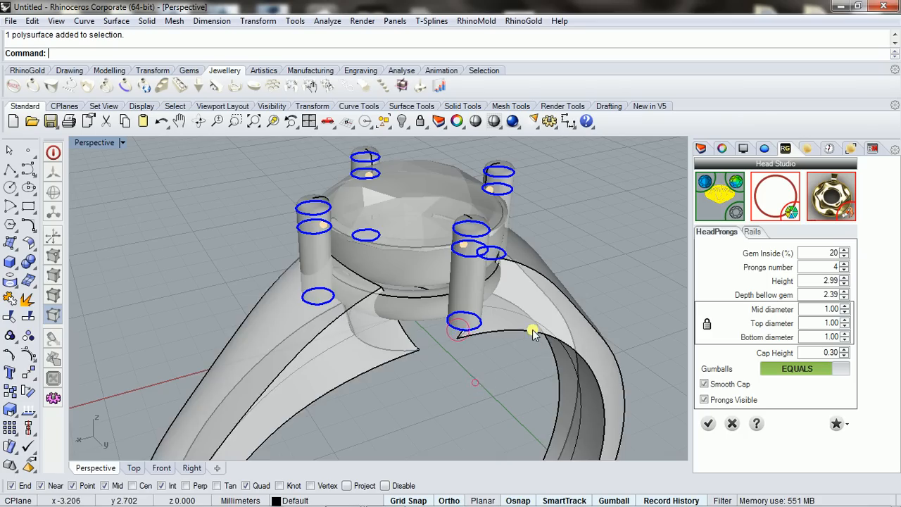
Hide the ring shank so the lower ends of the prongs are free to pick
left_click(533, 330)
middle_click(497, 317)
left_click(496, 318)
mouse_move(497, 319)
right_mouse_down()
mouse_move(479, 357)
mouse_move(499, 302)
right_mouse_up()
scroll(499, 301, "up", 4)
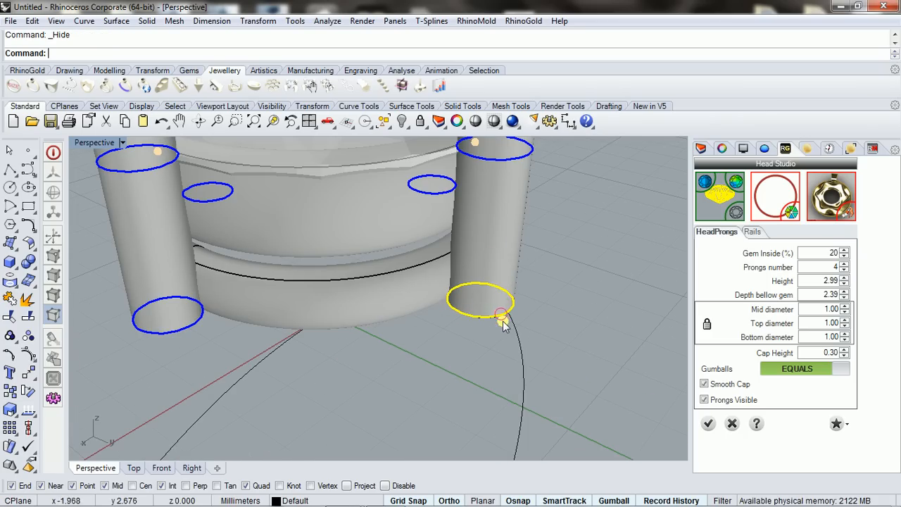
Select one prong's bottom control circle and hide the ring-size curve running past the neighbouring prong
scroll(545, 266, "down", 5)
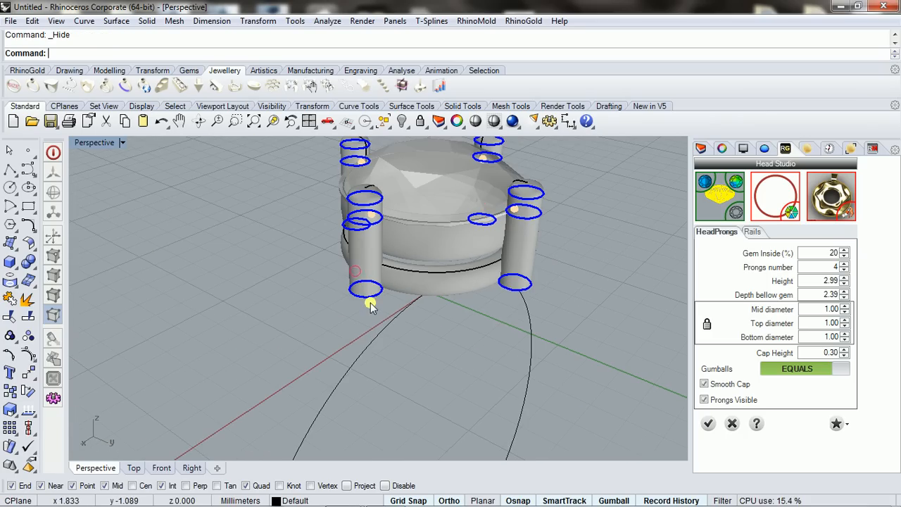
left_click(365, 291)
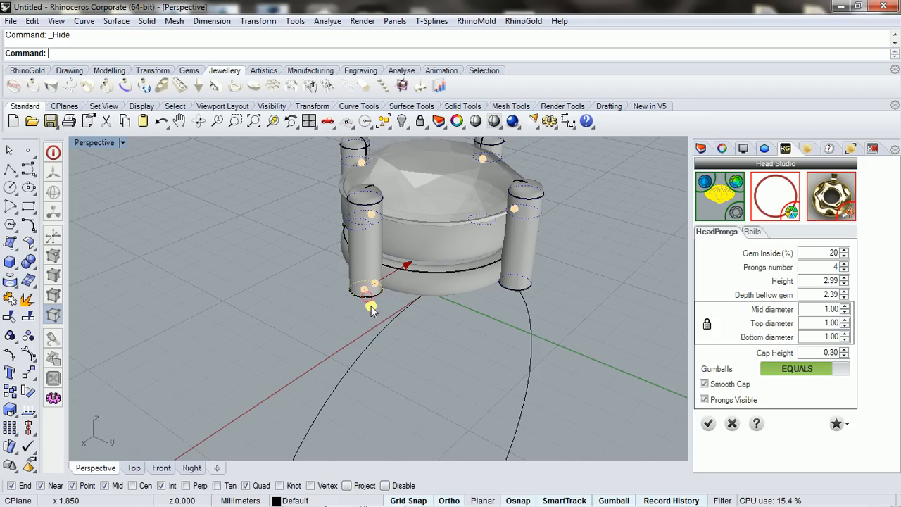
left_click(515, 299)
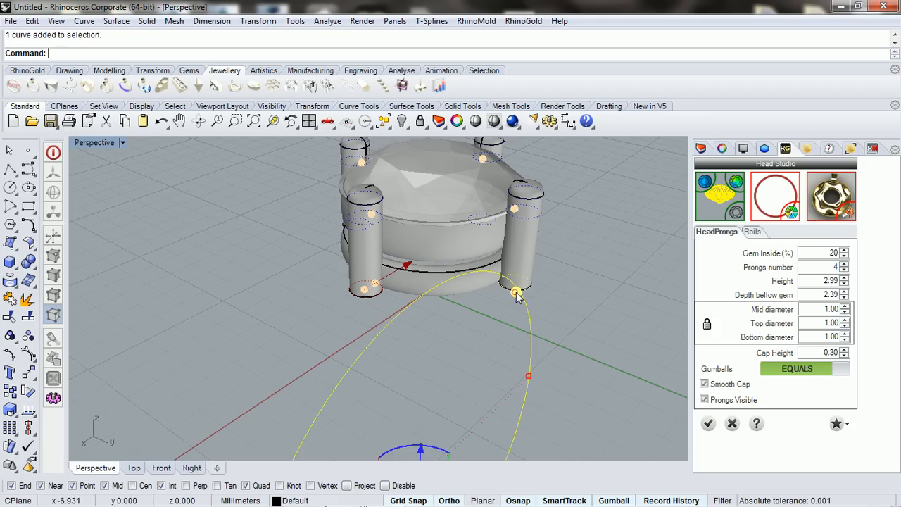
left_click(533, 331)
middle_click(533, 328)
left_click(495, 321)
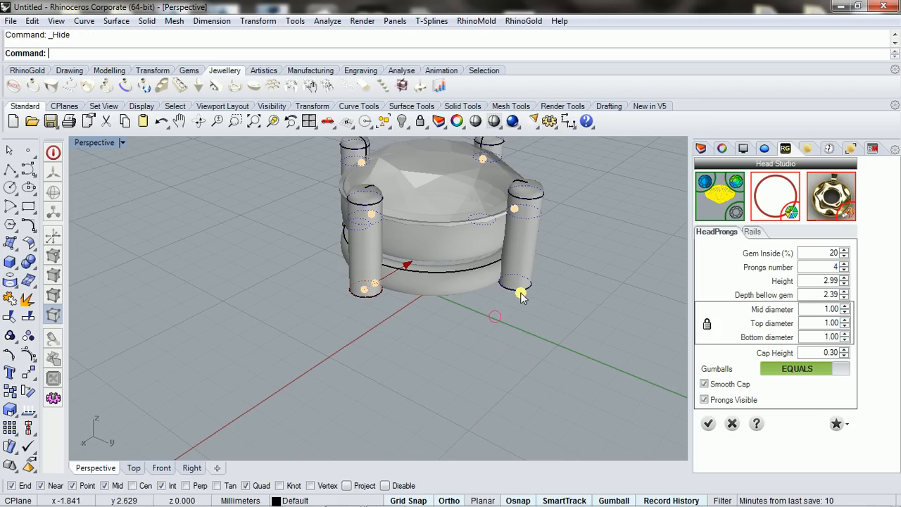
Try to select the bottom control circles of the remaining prongs
right_click_drag(481, 306, 496, 302)
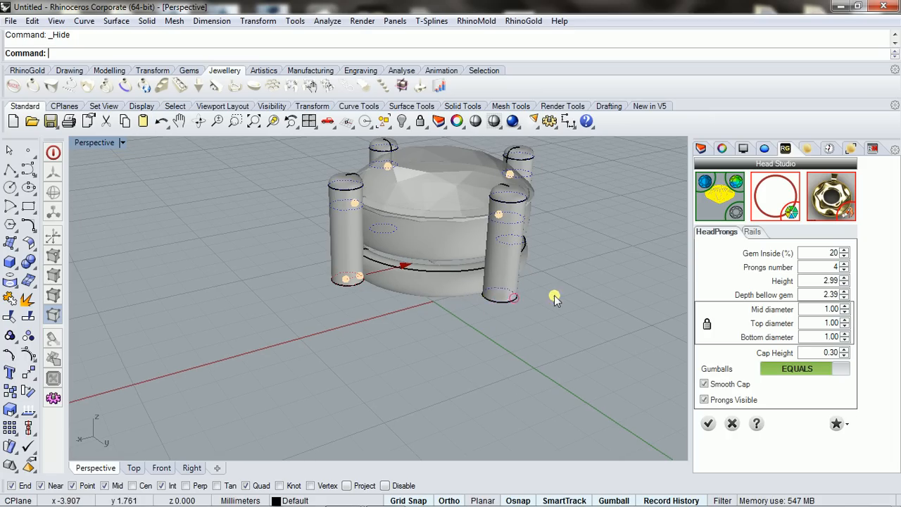
right_click_drag(554, 299, 473, 278)
left_click(477, 278)
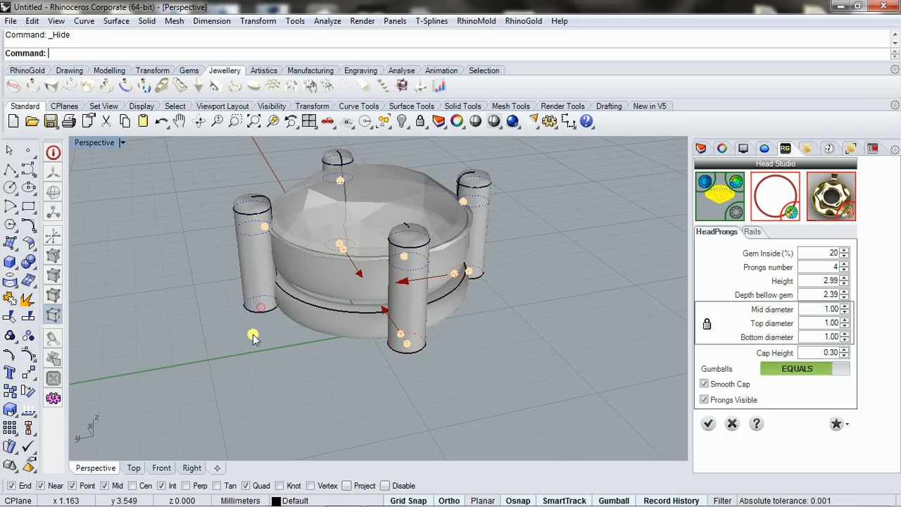
right_click_drag(254, 337, 493, 374)
right_click_drag(382, 342, 531, 334)
scroll(520, 262, "up", 2)
scroll(525, 303, "up", 2)
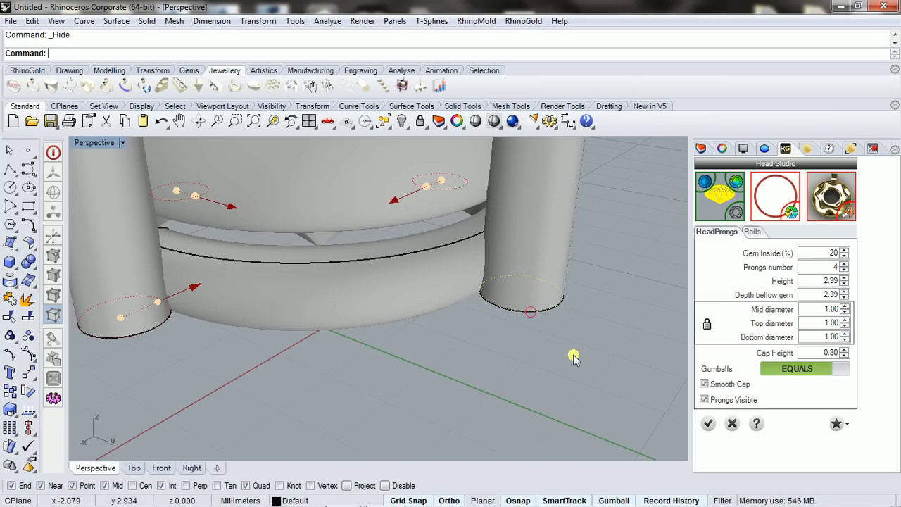
scroll(528, 346, "down", 3)
scroll(525, 336, "up", 4)
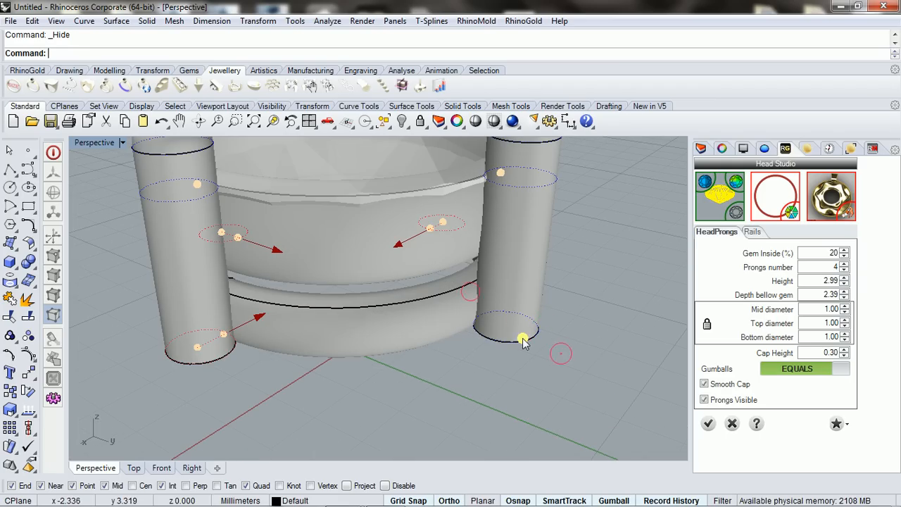
scroll(459, 257, "down", 3)
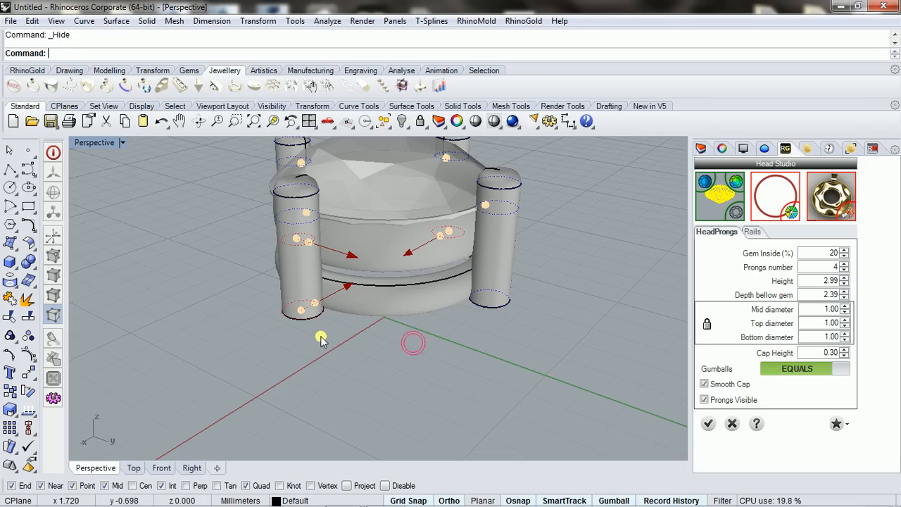
Clear the current prong selection and discard the unfinished head
left_click(293, 185)
left_click(207, 288)
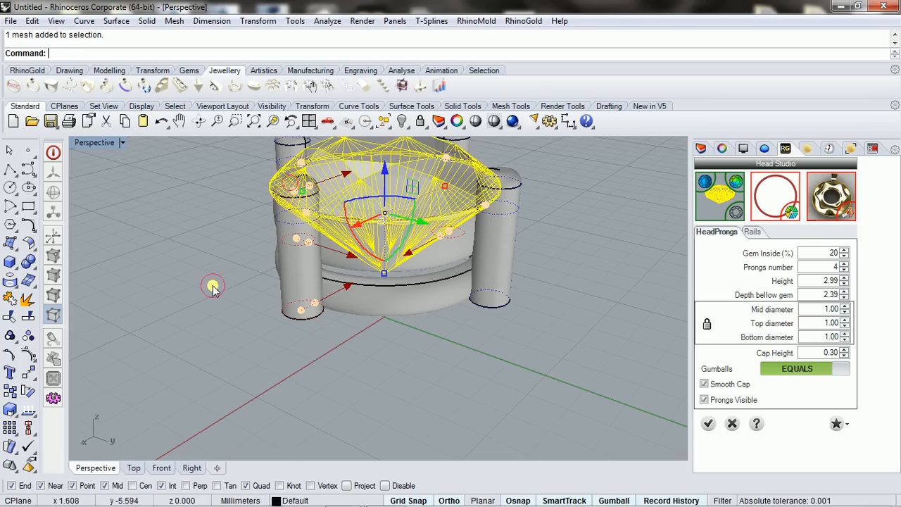
left_click(751, 232)
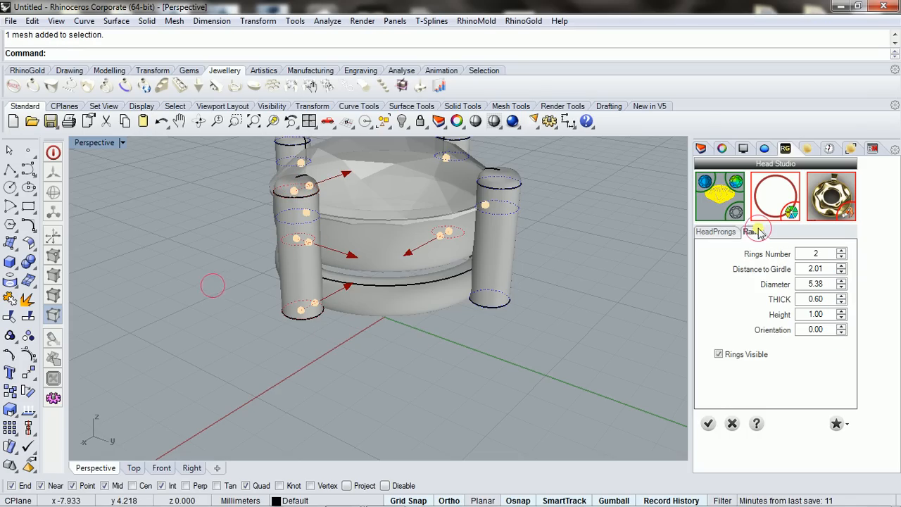
left_click(707, 232)
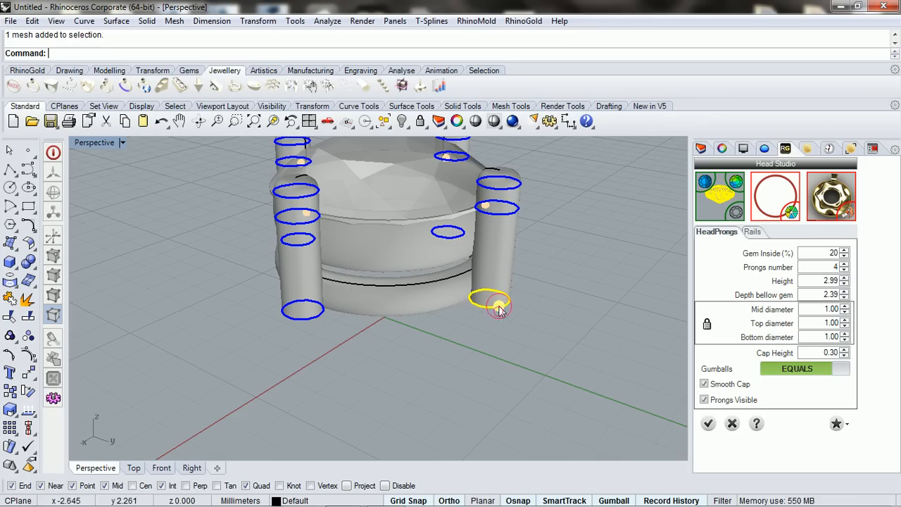
left_click(732, 423)
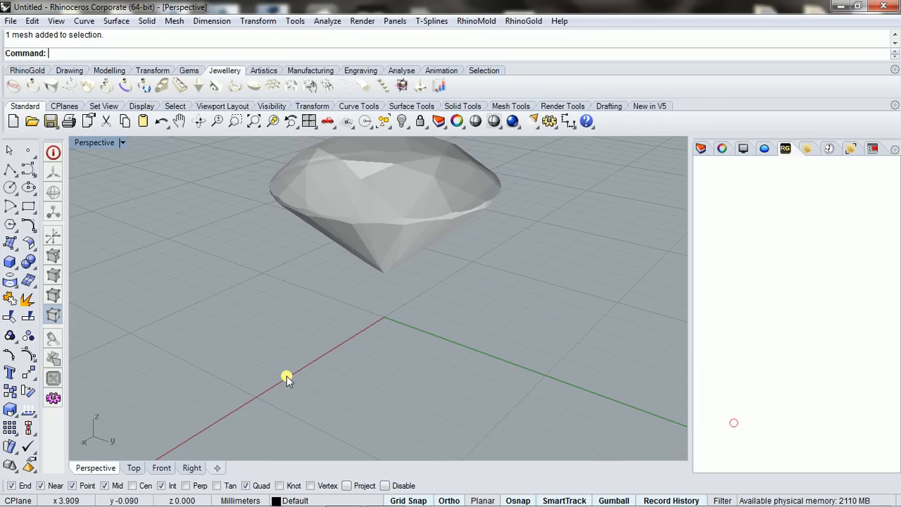
Start a new Head Studio head on the diamond and set the prongs' mid, top and bottom diameters to 1.00 mm
left_click(373, 219)
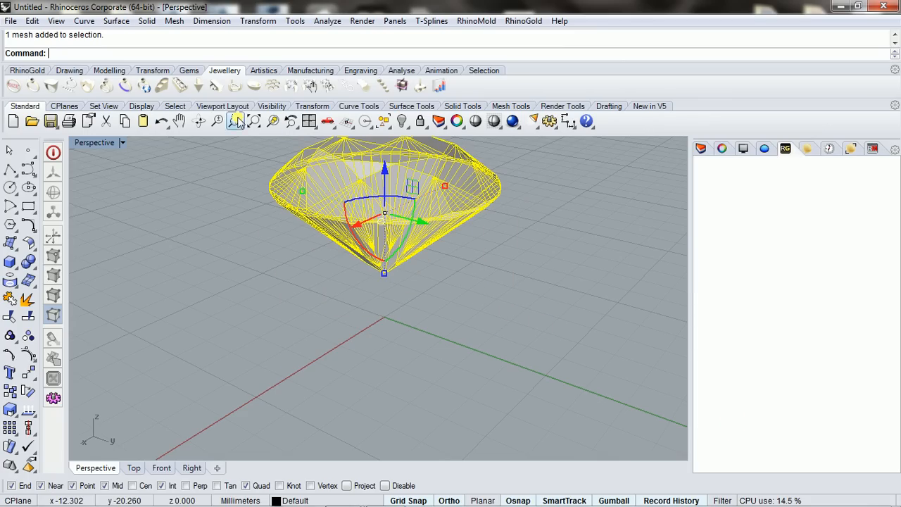
left_click(234, 86)
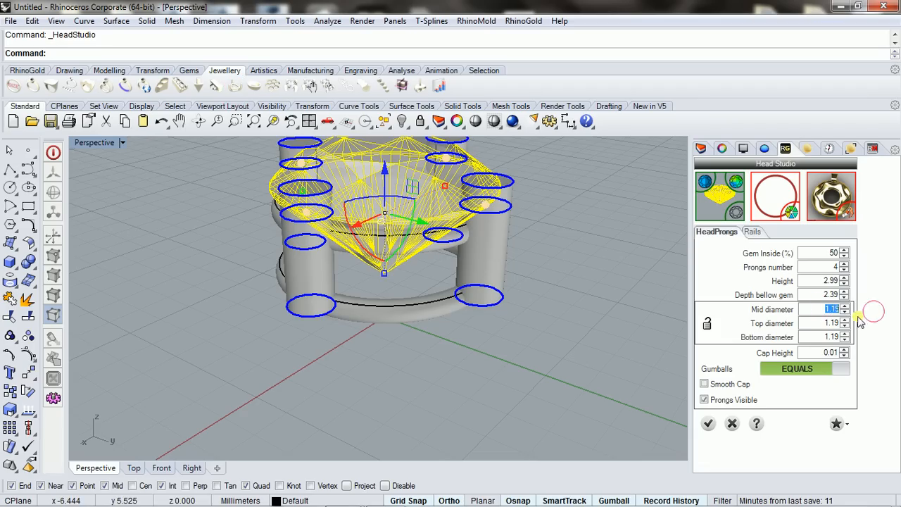
type("1")
left_click(824, 323)
left_click_drag(825, 322, 900, 322)
type("1")
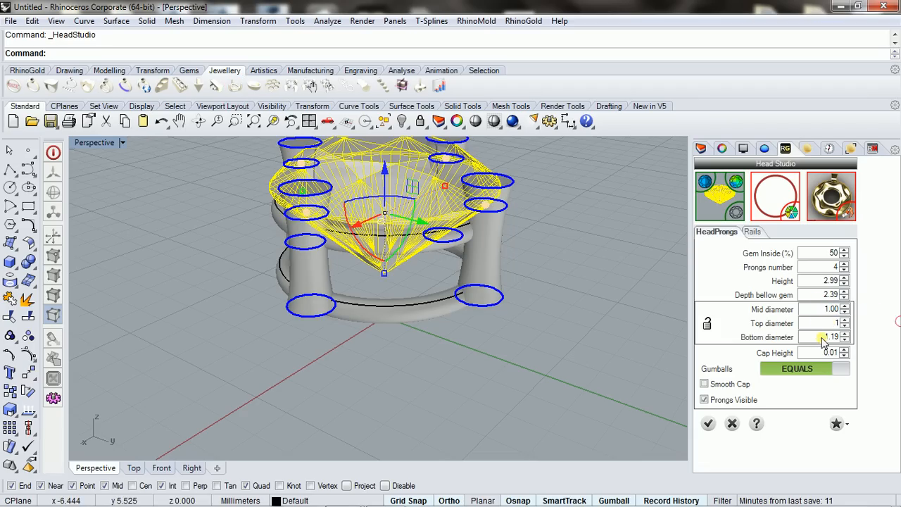
left_click_drag(821, 337, 892, 337)
type("1")
Set the prongs' cap height to 0.50 mm, enable the smooth cap, and set Gem Inside to 20%
left_click_drag(836, 354, 841, 357)
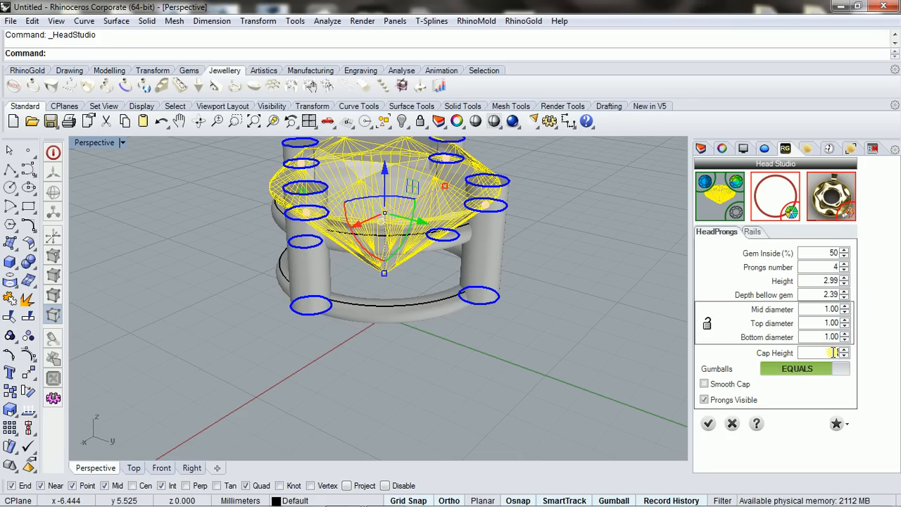
left_click(704, 385)
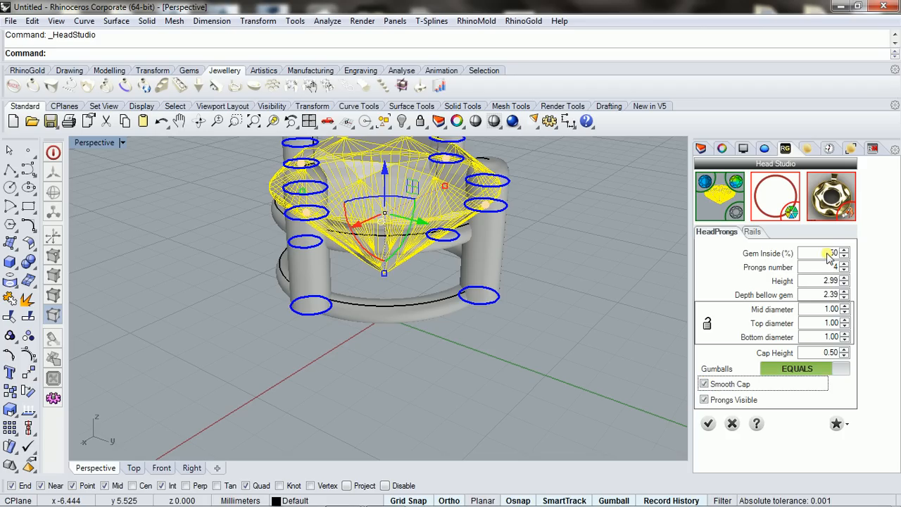
double_click(831, 253)
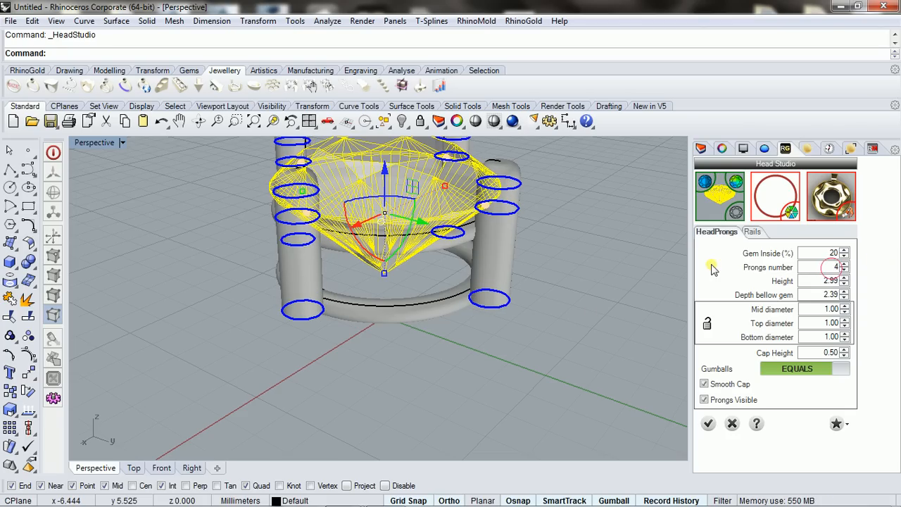
right_click_drag(588, 317, 593, 344)
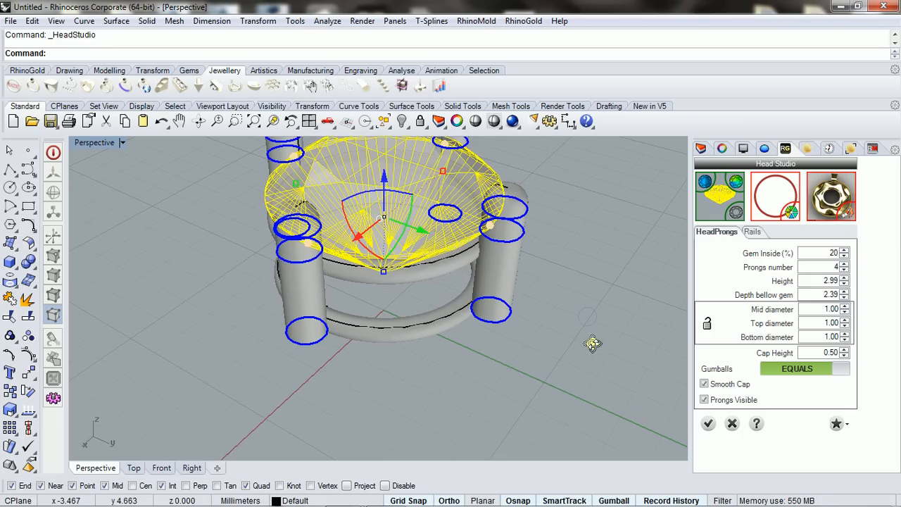
Select the head's upper rail and set its height to 1.00 mm
left_click(753, 232)
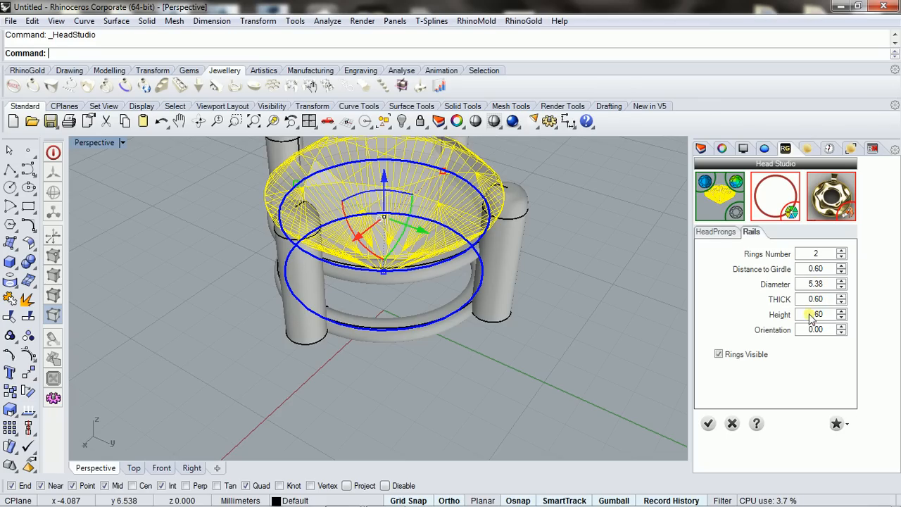
left_click_drag(810, 314, 857, 307)
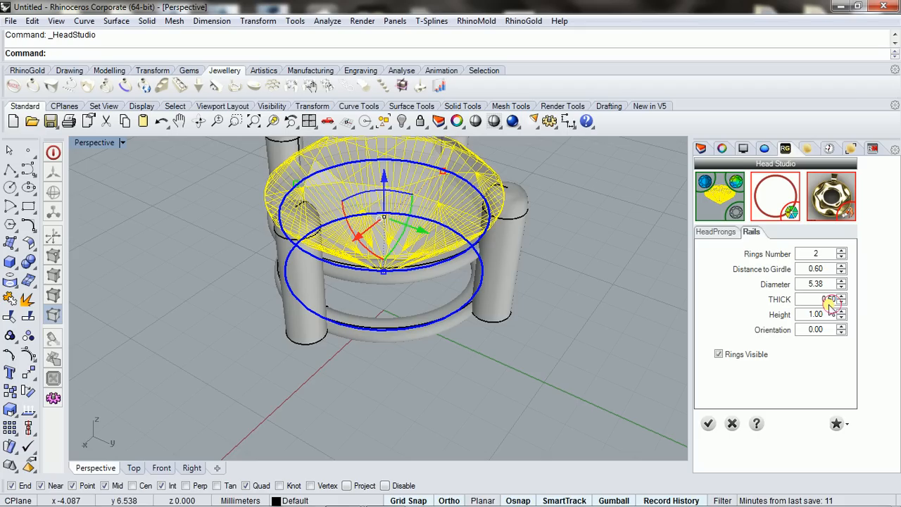
right_click_drag(564, 346, 538, 292)
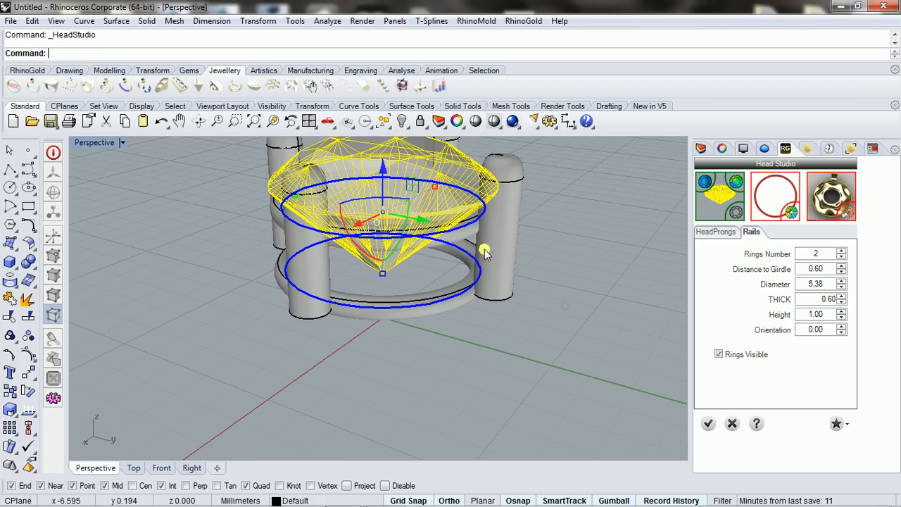
left_click(473, 219)
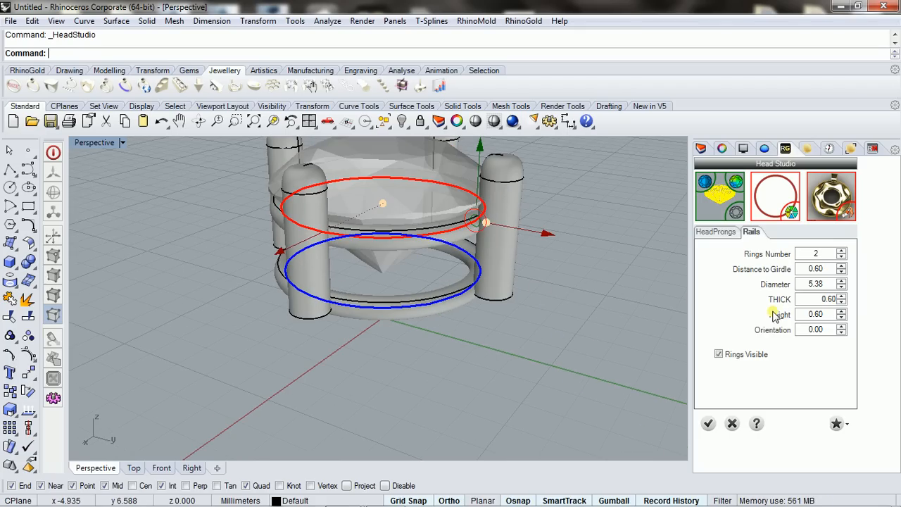
double_click(828, 314)
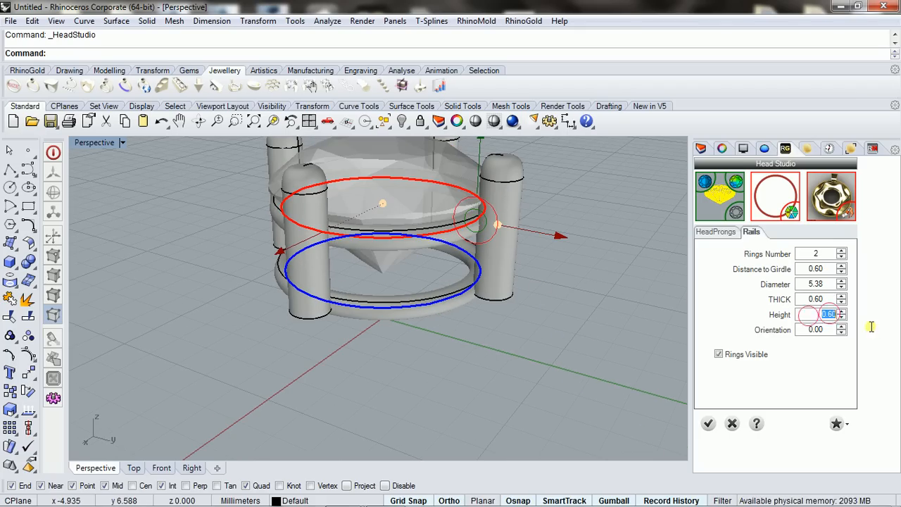
type("1")
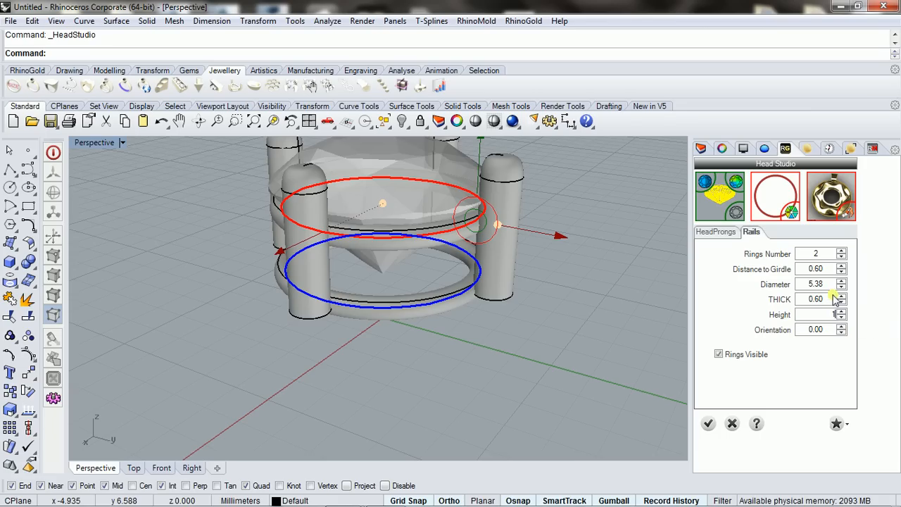
key("Return")
Select only the head's lower rail and set its height to 1.00 mm
right_click_drag(630, 282, 529, 348)
left_click(450, 311)
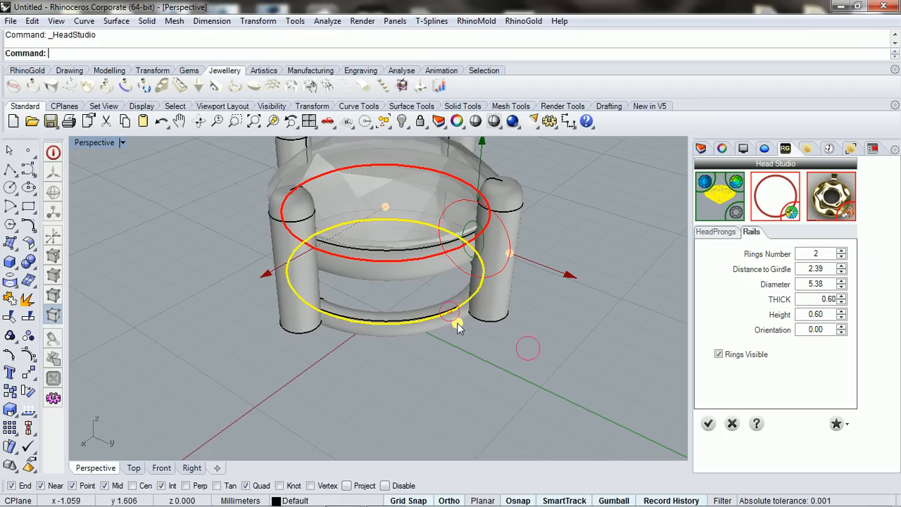
left_click(603, 369)
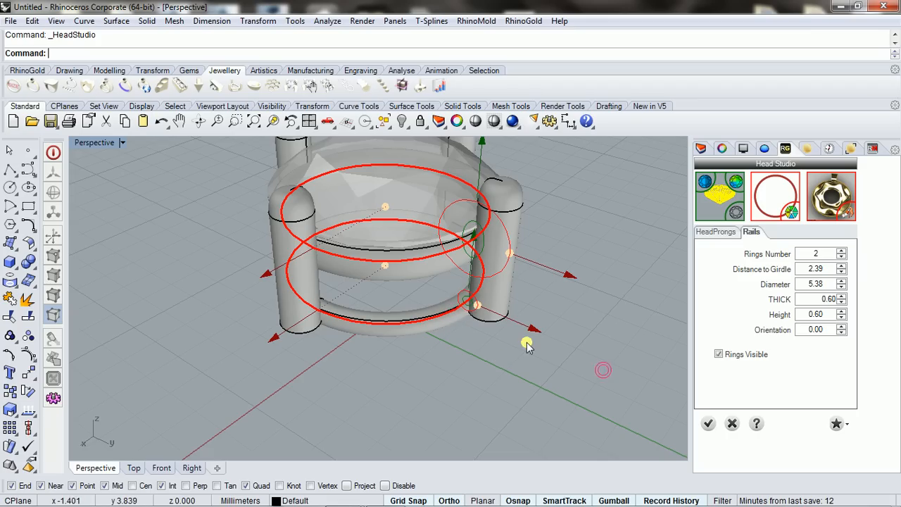
left_click(447, 357)
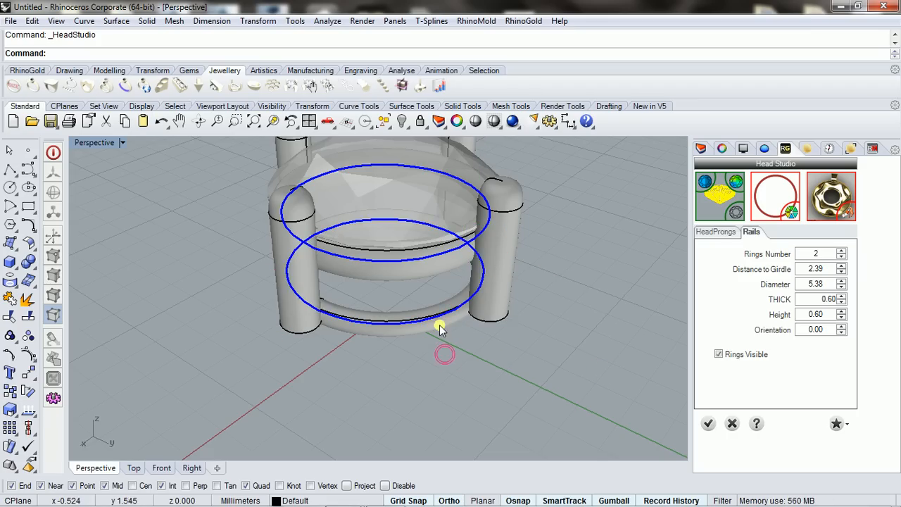
left_click(449, 320)
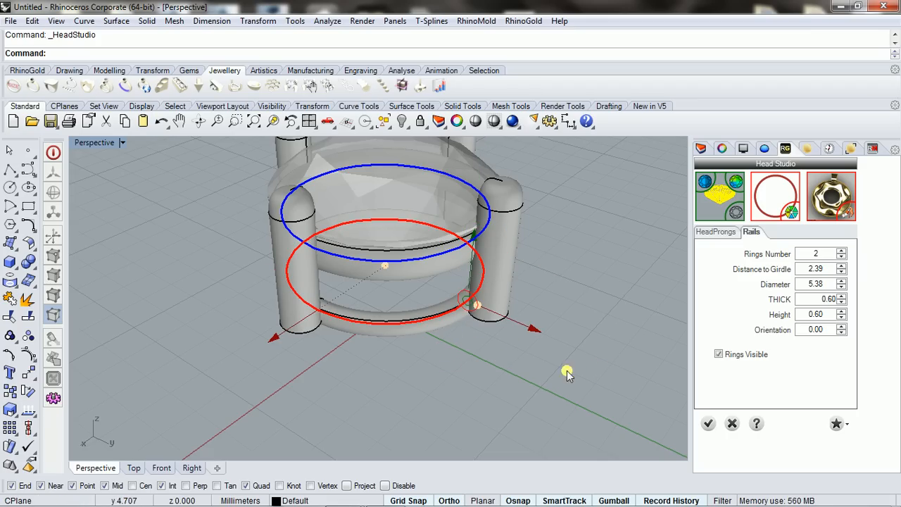
double_click(825, 314)
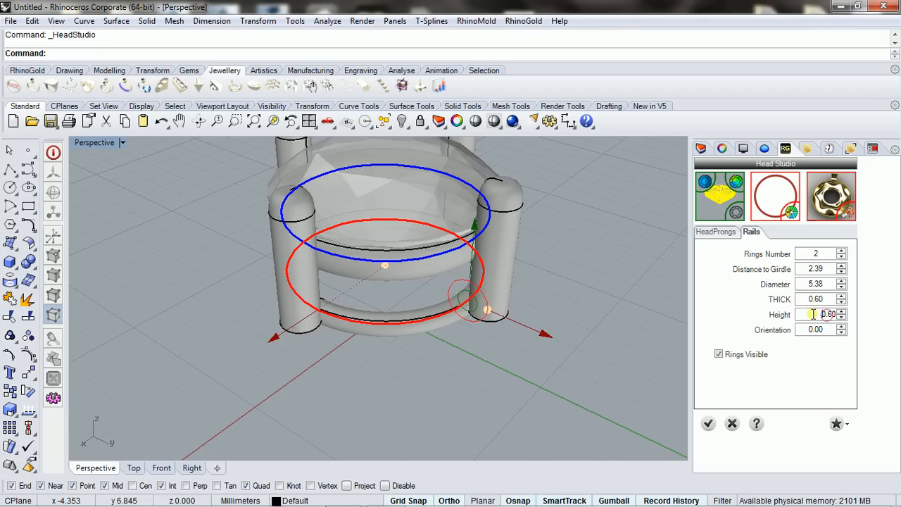
type("1")
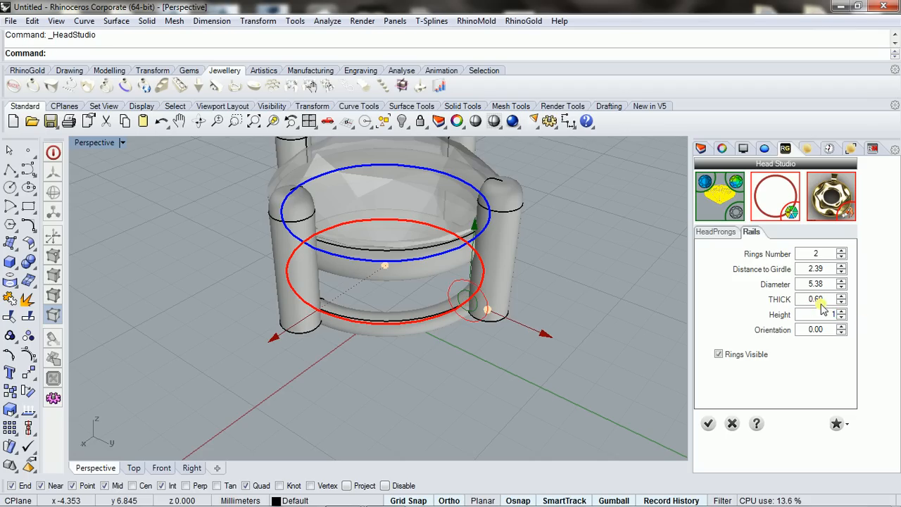
double_click(825, 300)
Raise the lower rail towards the upper one, to about 1.82 mm from the girdle
right_click_drag(642, 337, 627, 298)
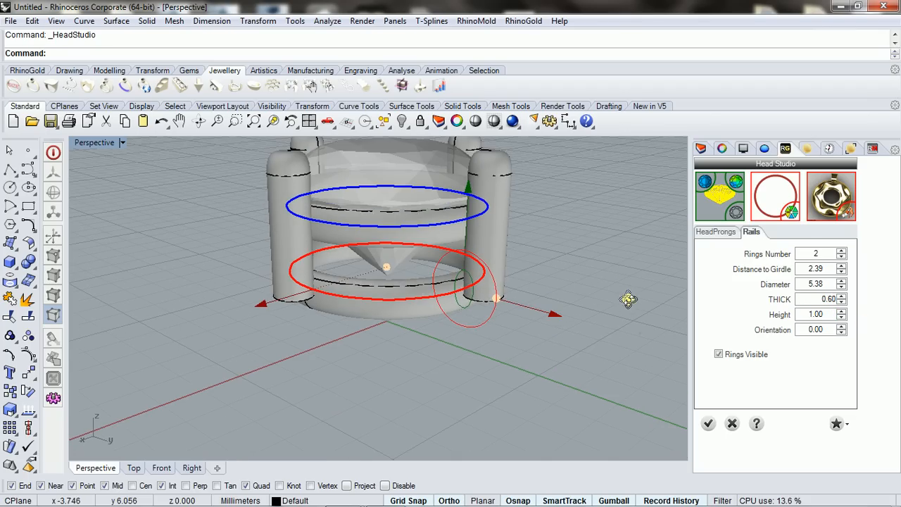
left_click_drag(388, 269, 386, 248)
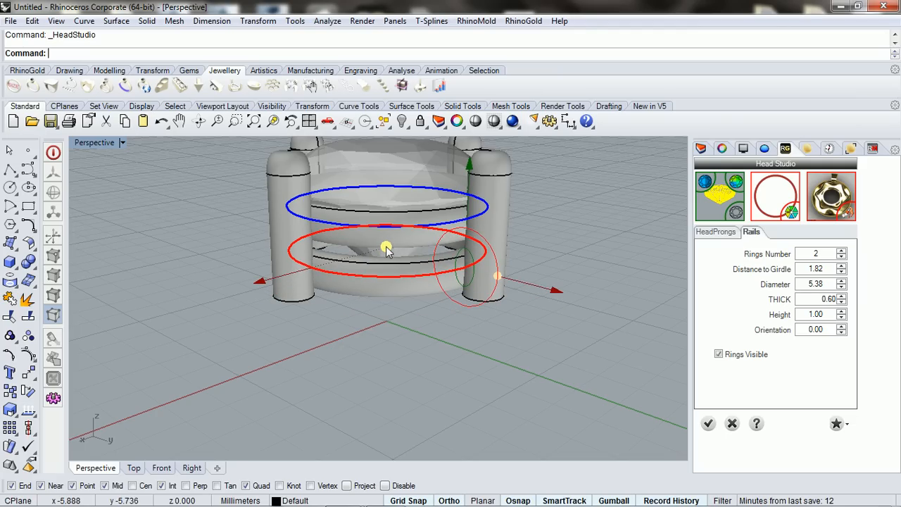
right_click_drag(416, 331, 499, 361)
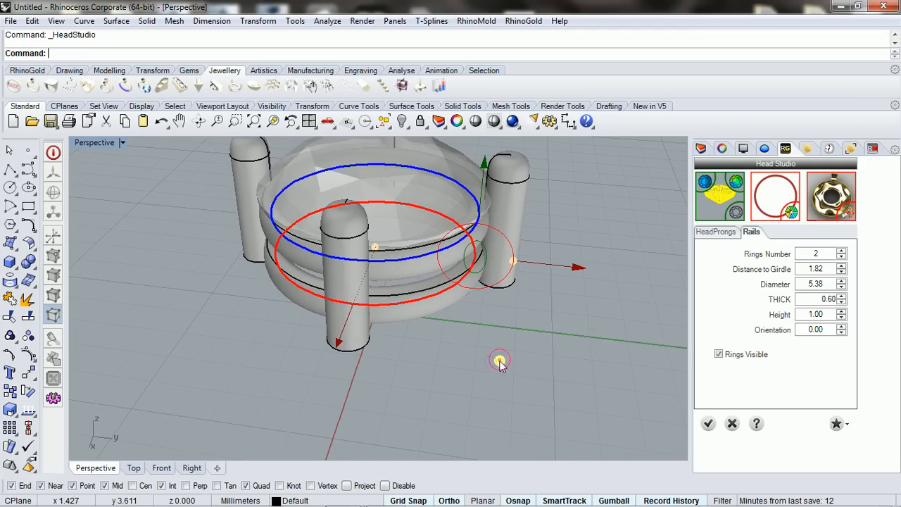
Activate the bottom profile of all four head prongs for editing
left_click(716, 231)
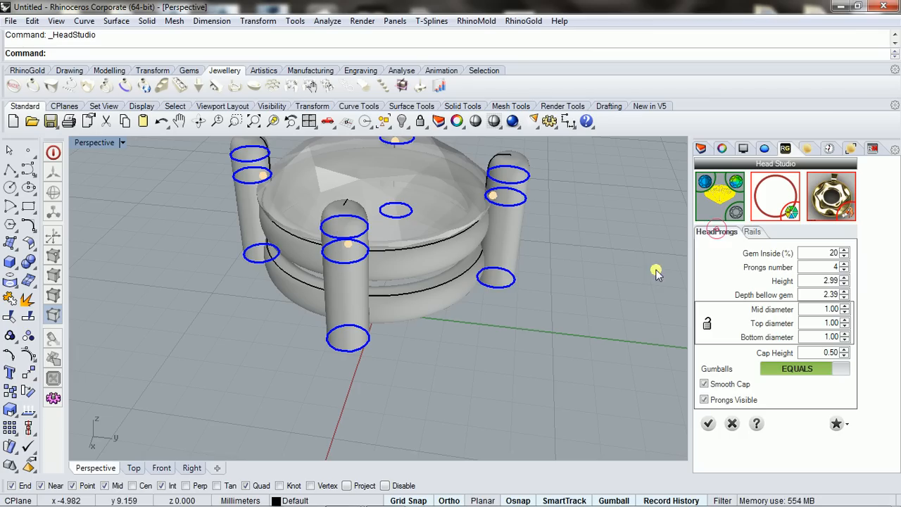
left_click(507, 288)
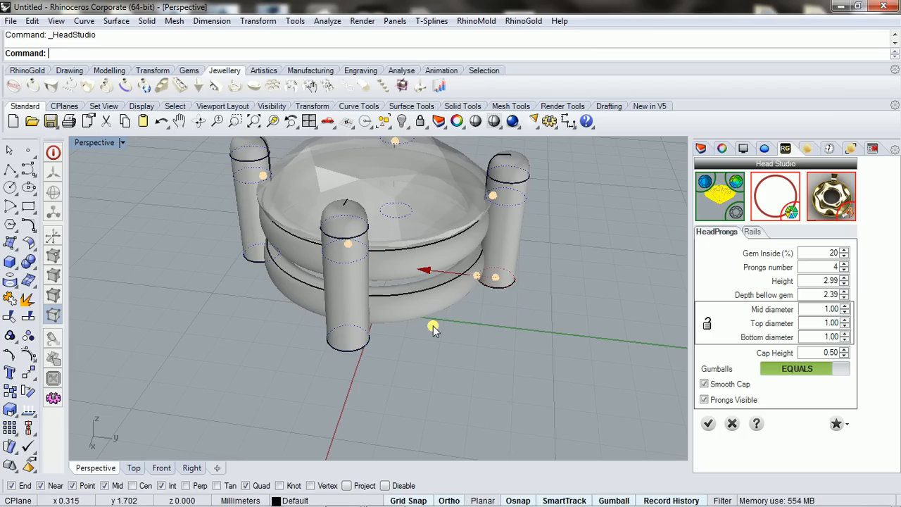
left_click(343, 352)
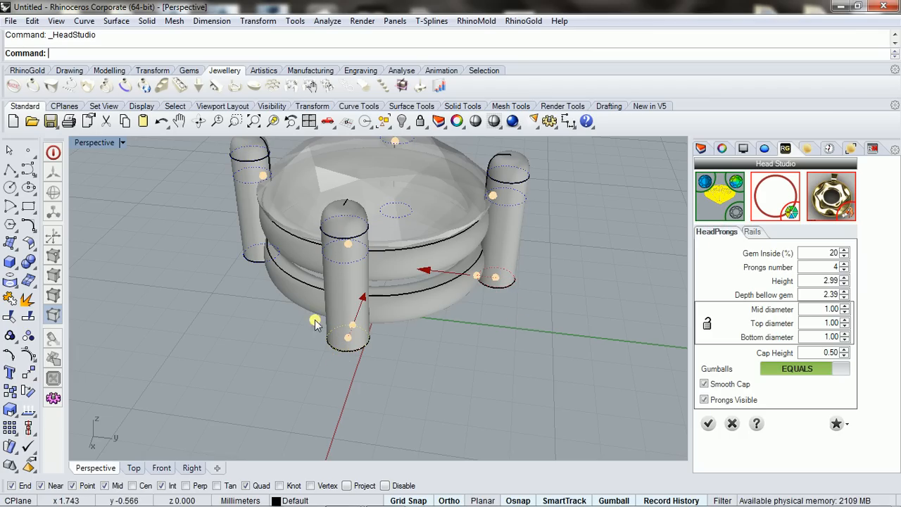
left_click(255, 264)
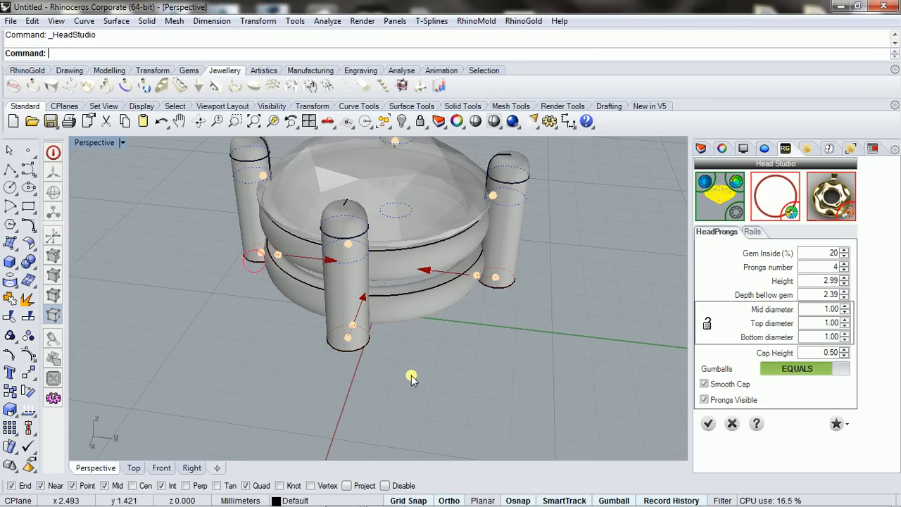
right_click_drag(410, 376, 500, 271)
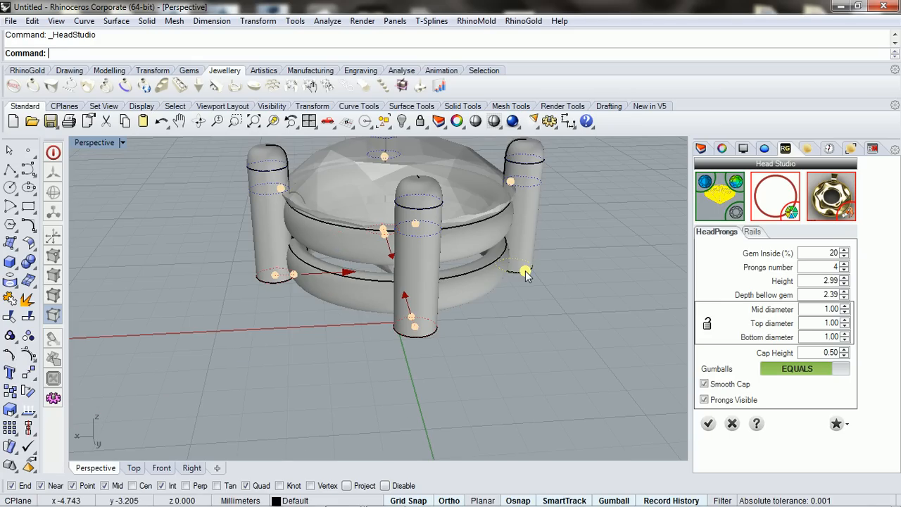
left_click(526, 272)
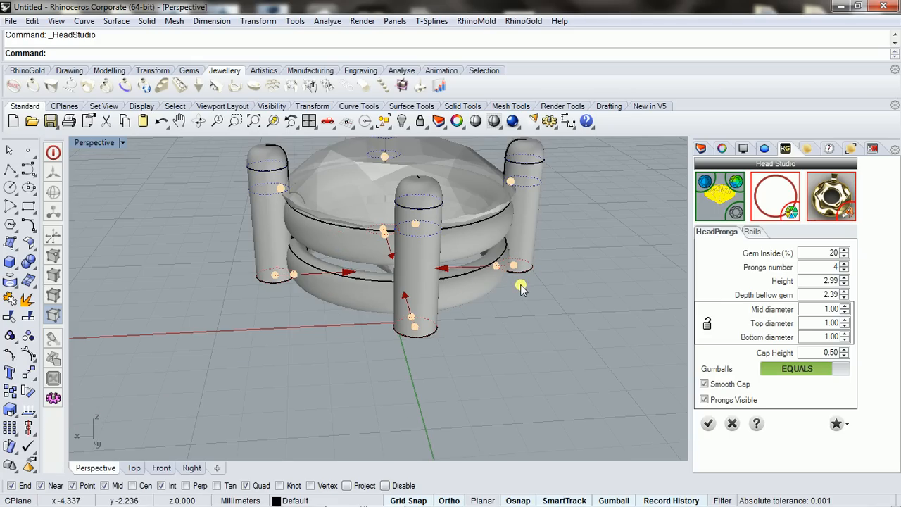
Show the hidden ring shank so the prongs' lower ends can be positioned against it
middle_click(521, 289)
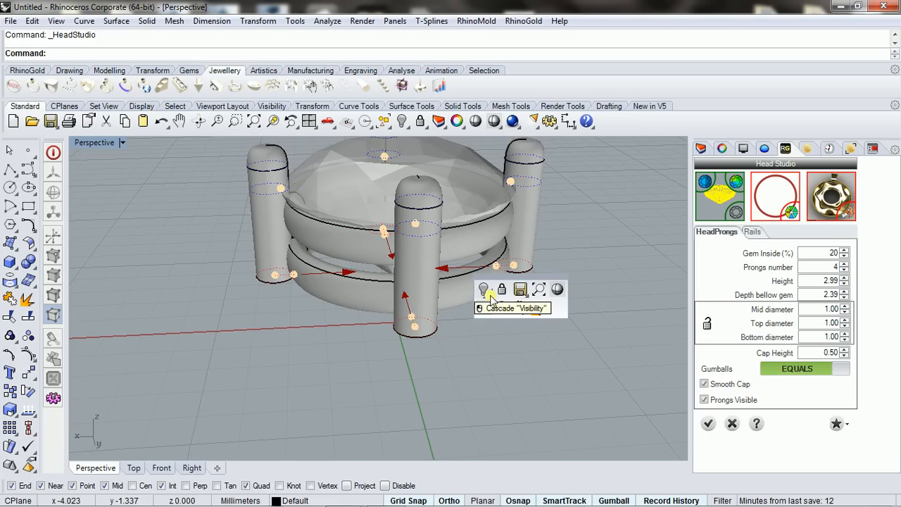
left_click(486, 291)
left_click(492, 320)
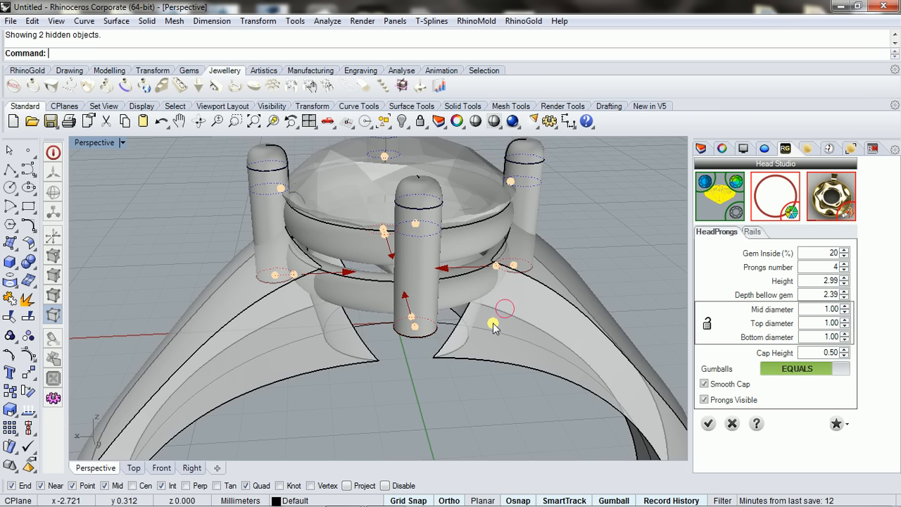
right_click_drag(493, 323, 611, 325)
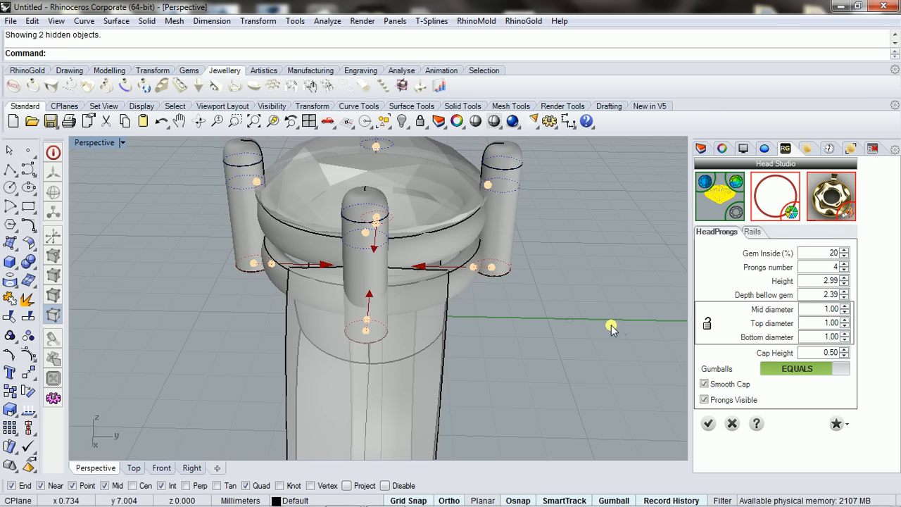
right_click(526, 296)
right_click_drag(526, 295, 497, 311)
scroll(509, 268, "down", 4)
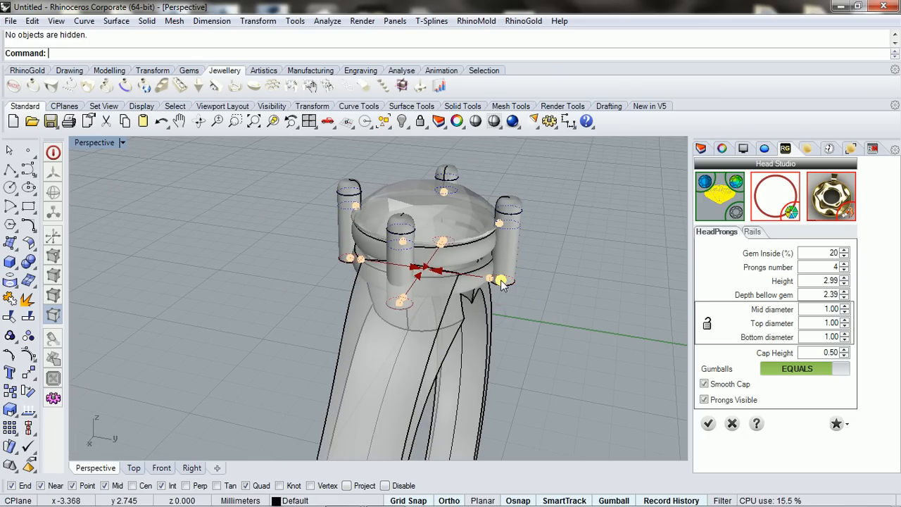
Pull the four prongs' lower ends down and inward to the finger opening, making the prong height about 5.44 mm
left_click_drag(500, 280, 456, 324)
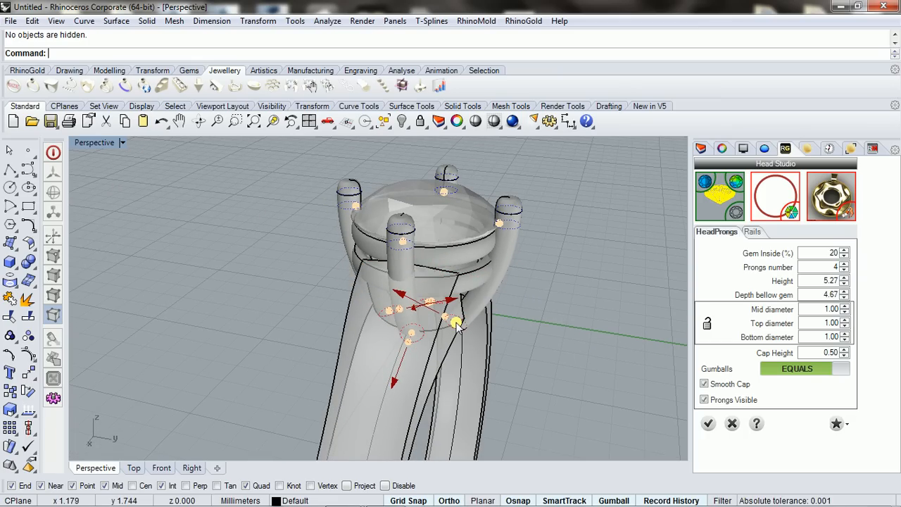
right_click_drag(540, 328, 435, 338)
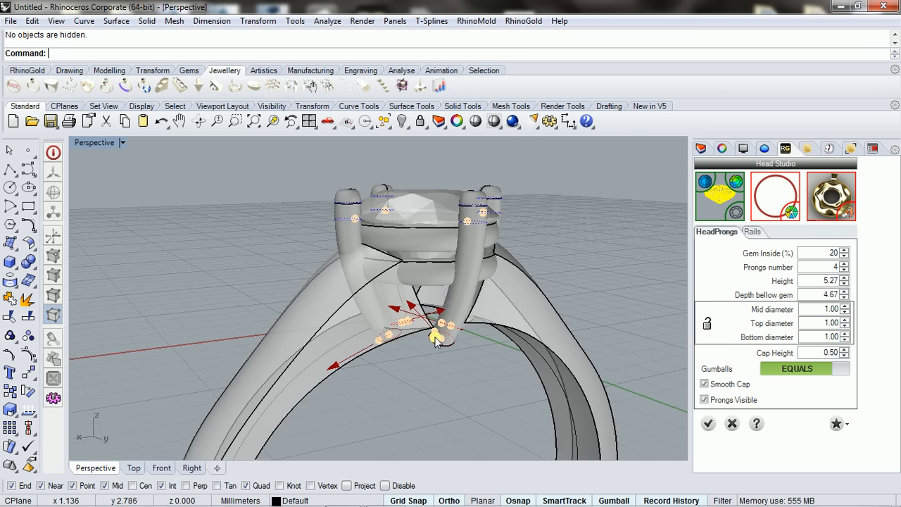
scroll(435, 338, "up", 5)
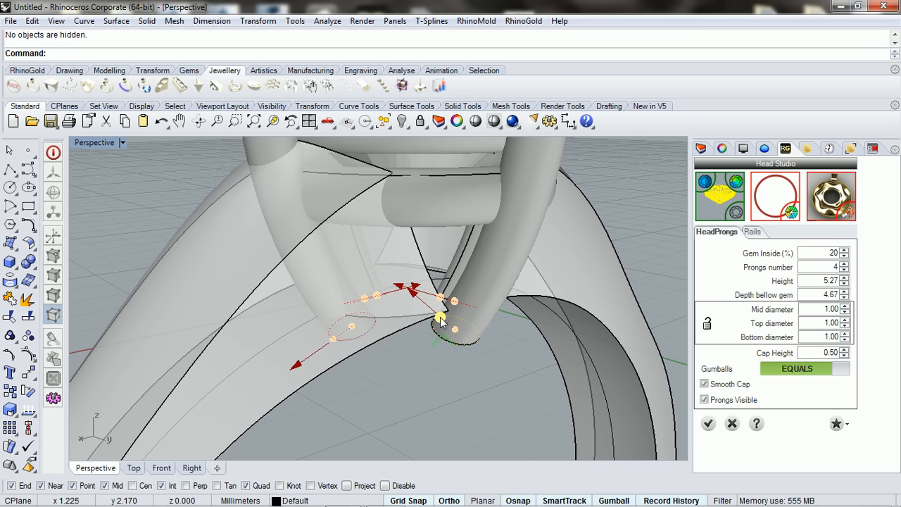
right_click_drag(456, 334, 426, 329)
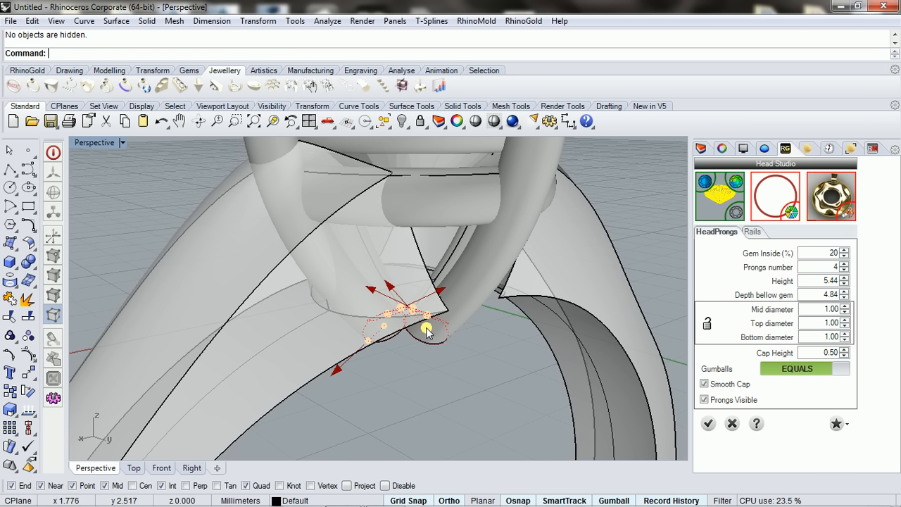
Lock the prongs' mid, top and bottom diameters together and accept the head
right_click_drag(520, 376, 445, 424)
scroll(478, 354, "down", 10)
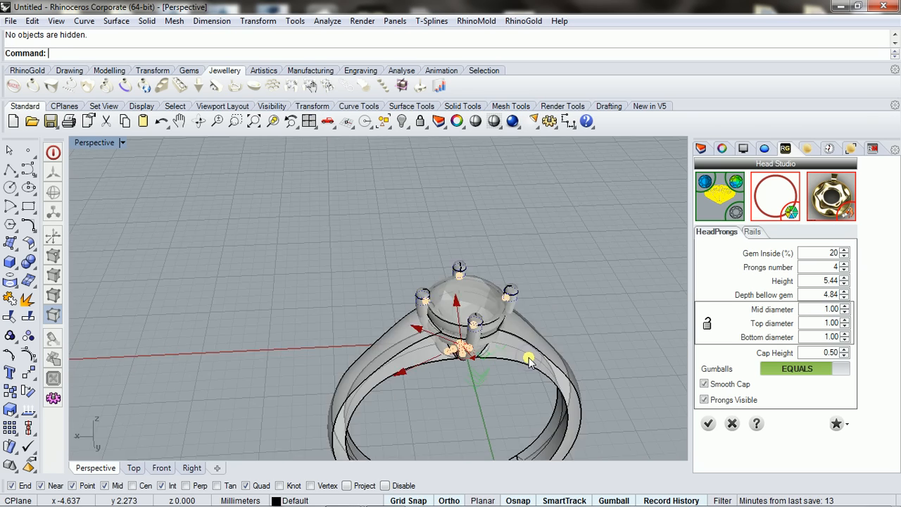
right_click_drag(529, 358, 541, 302)
scroll(490, 358, "up", 4)
right_click_drag(469, 322, 415, 403)
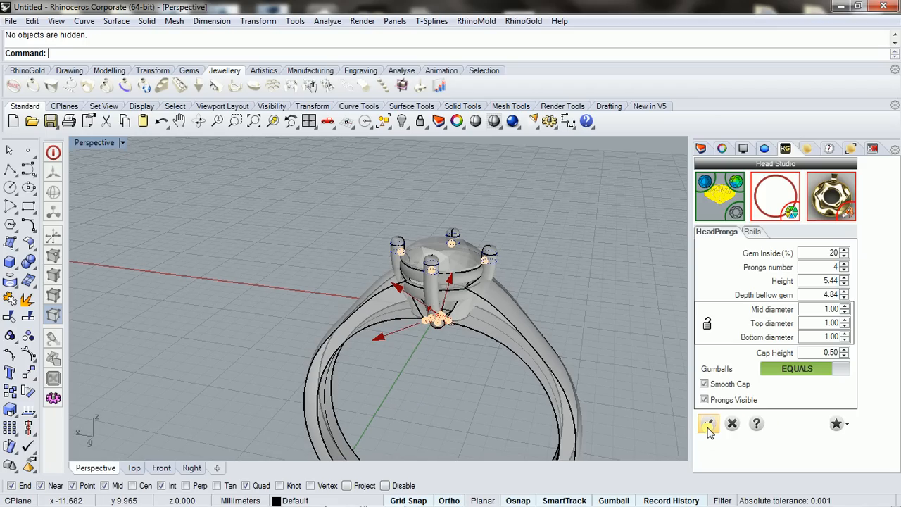
left_click(708, 323)
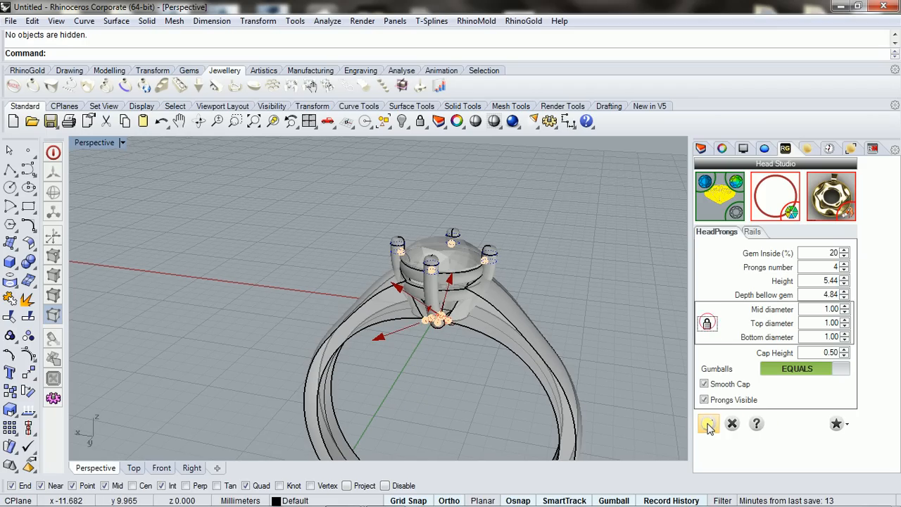
left_click(709, 424)
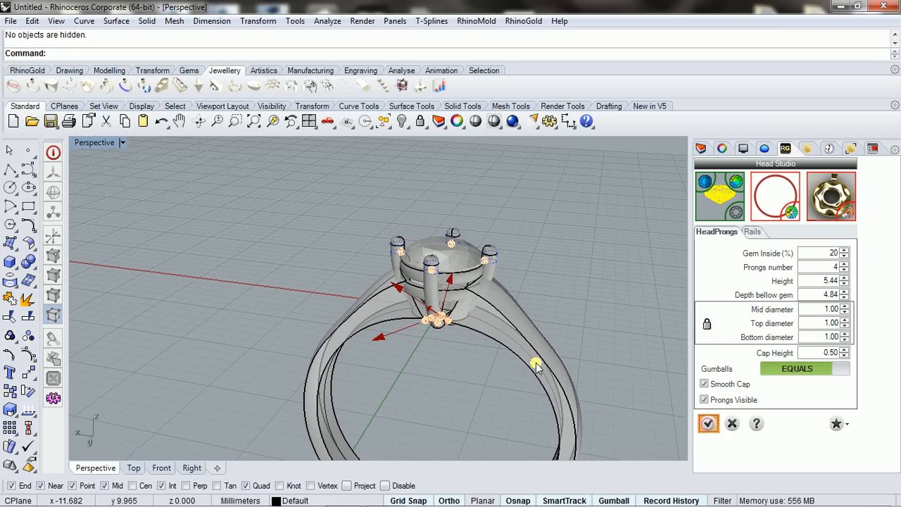
Rotate the finished head 45 degrees about its vertical axis and deselect it
right_click_drag(471, 367, 511, 390)
scroll(511, 391, "up", 8)
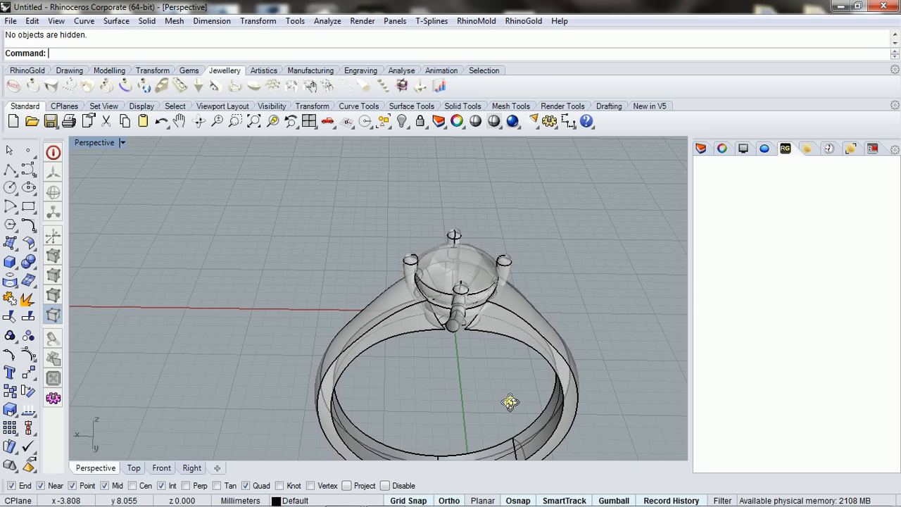
scroll(462, 260, "down", 10)
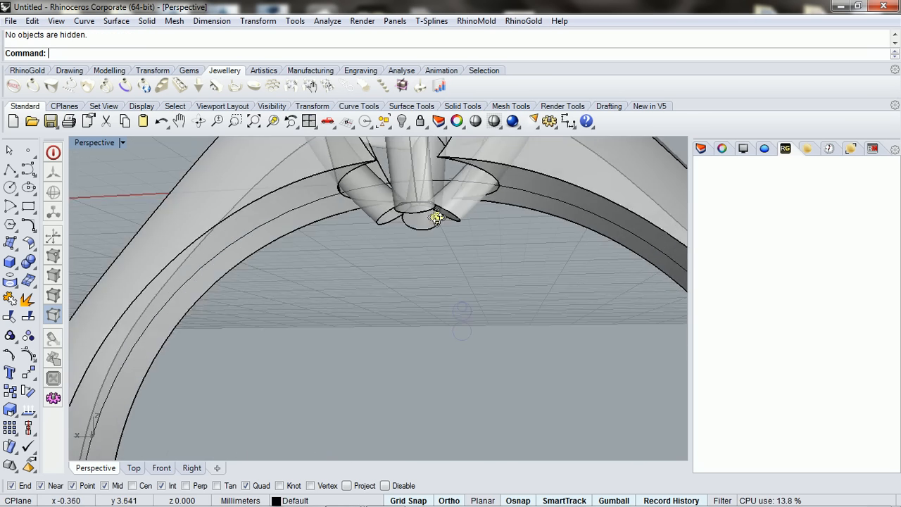
left_click(459, 195)
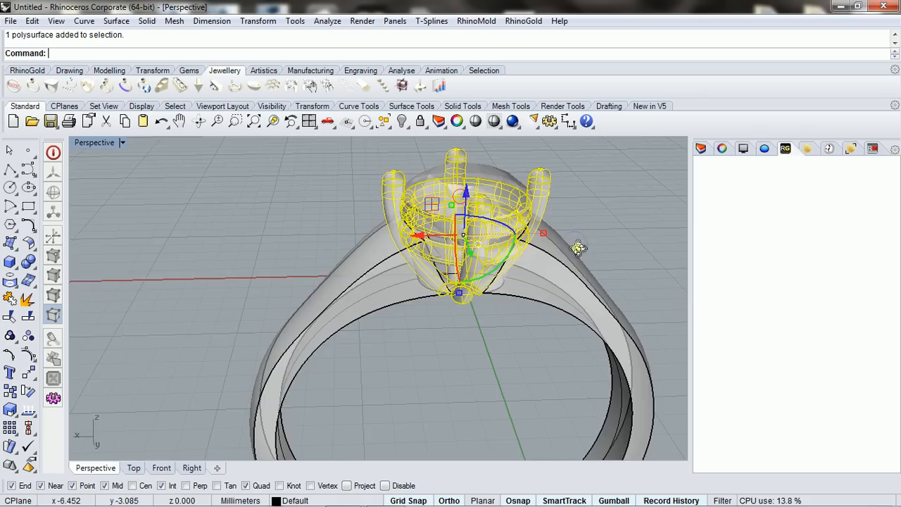
right_click_drag(577, 246, 591, 286)
left_click(499, 232)
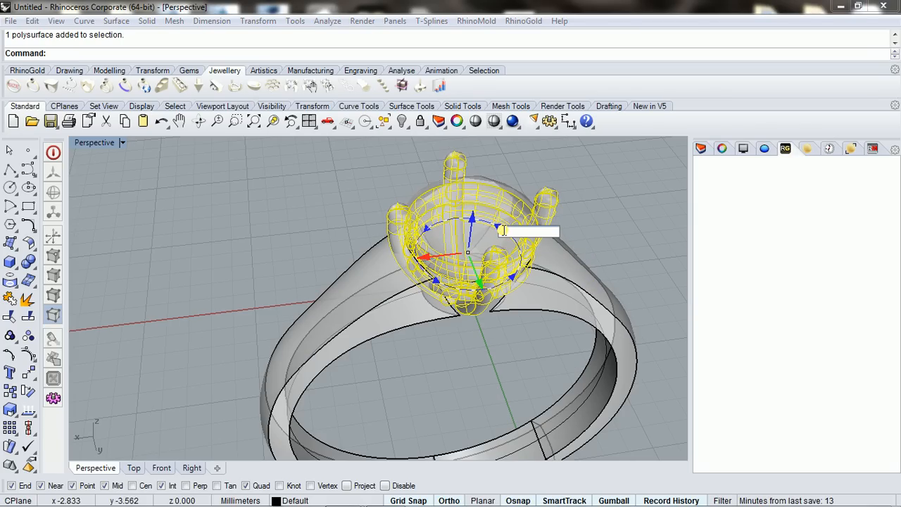
type("45")
key("Return")
left_click(617, 246)
right_click_drag(617, 247, 516, 170)
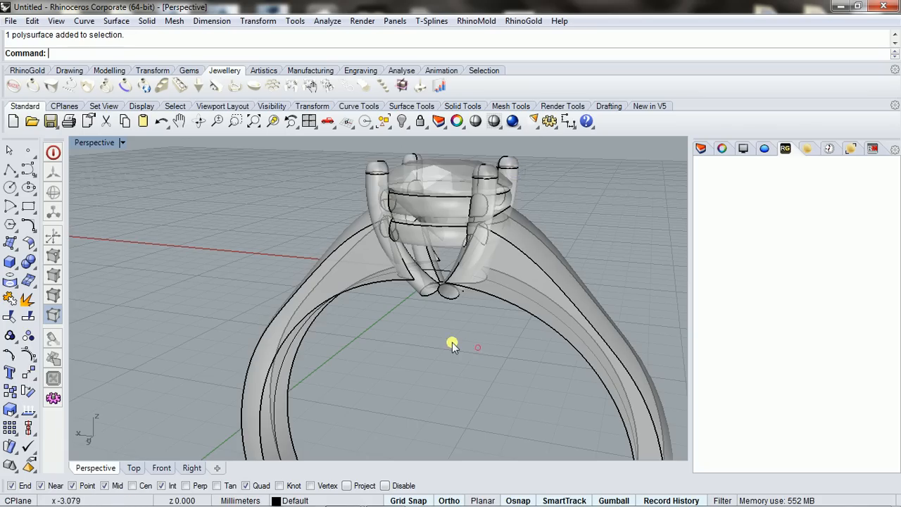
In a maximized Front view, cut the head's prongs with the ring's inner finger circle, keeping the inside pieces
right_click_drag(478, 348, 476, 261)
scroll(455, 262, "up", 3)
right_click_drag(423, 258, 402, 255)
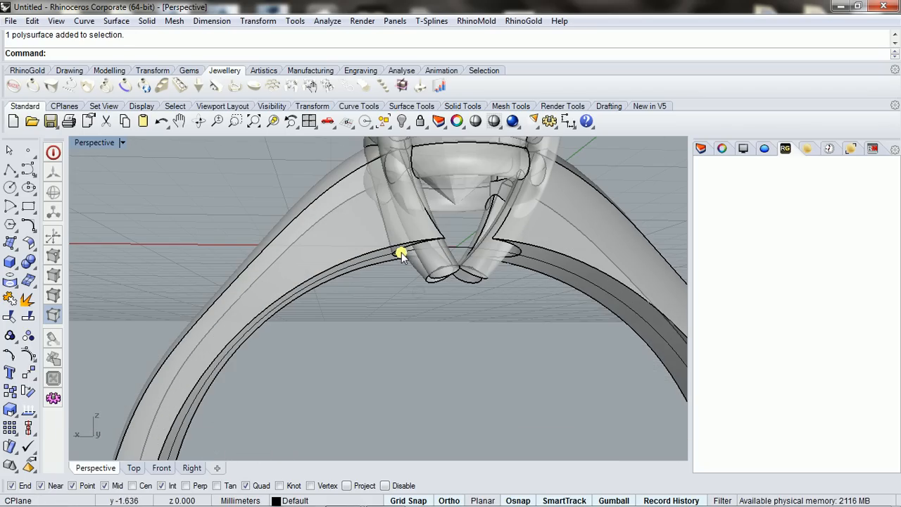
left_click(95, 143)
double_click(95, 143)
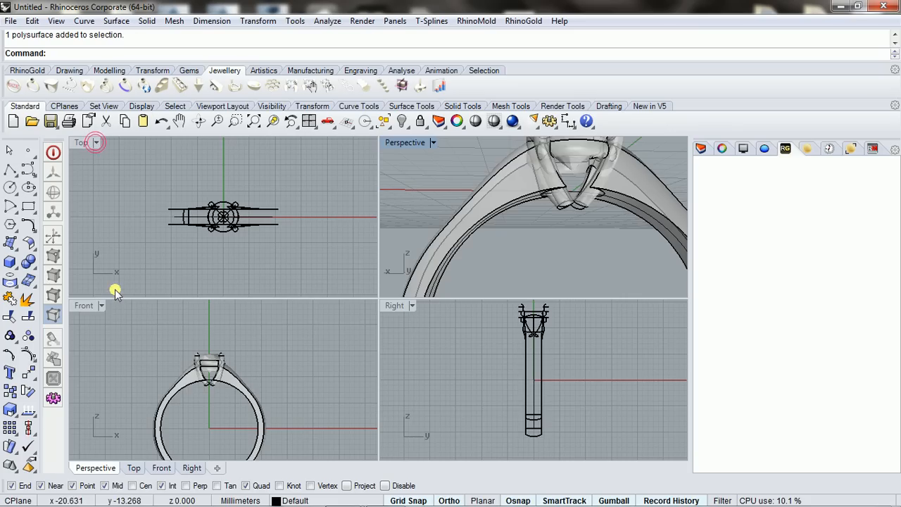
double_click(85, 307)
scroll(368, 227, "up", 5)
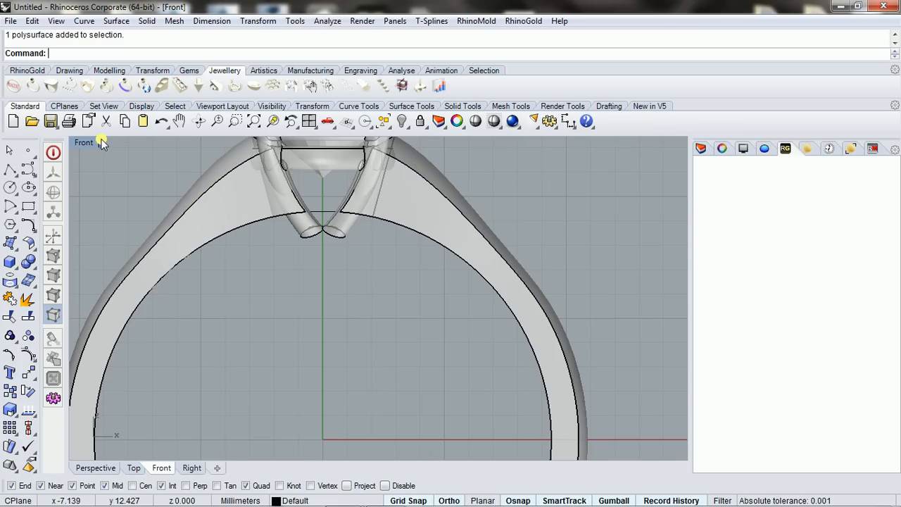
left_click(324, 214)
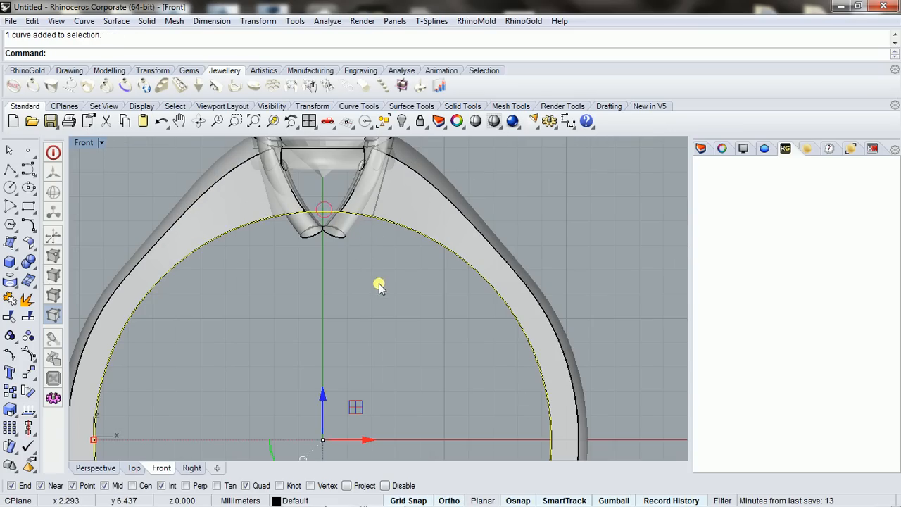
left_click(110, 70)
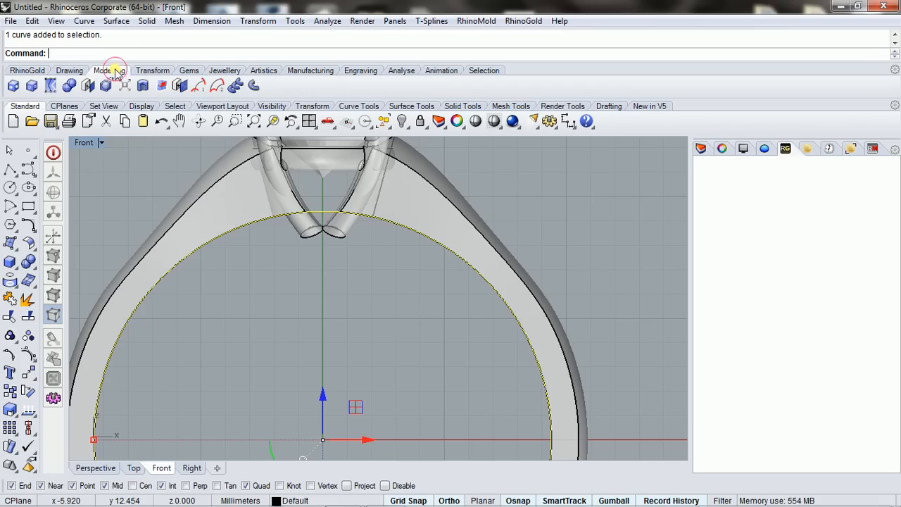
left_click(31, 88)
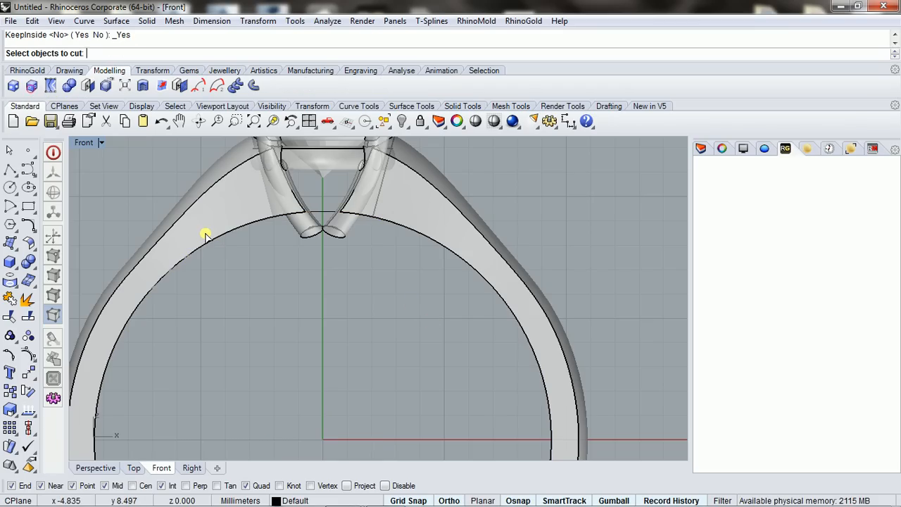
scroll(310, 233, "up", 3)
left_click(307, 231)
key("Return")
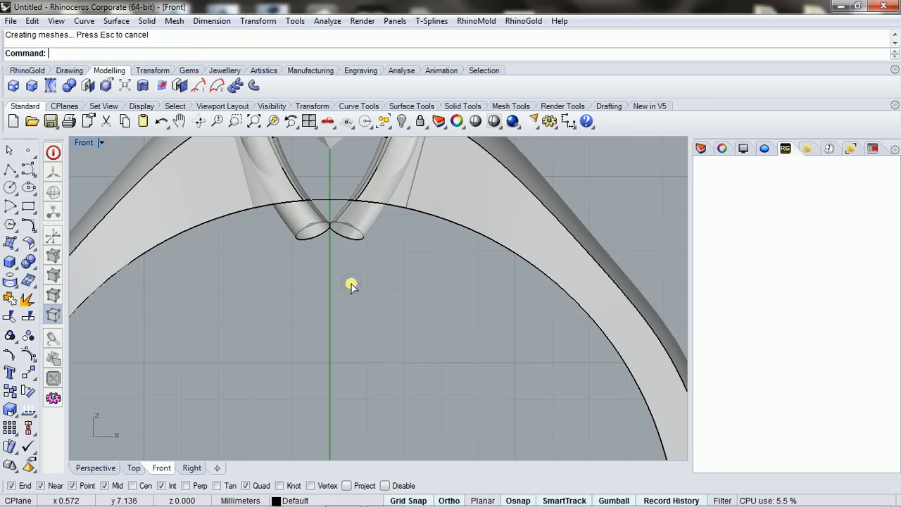
Delete the cut-off prong ends inside the finger opening and restore the four-viewport layout
left_click_drag(404, 287, 310, 229)
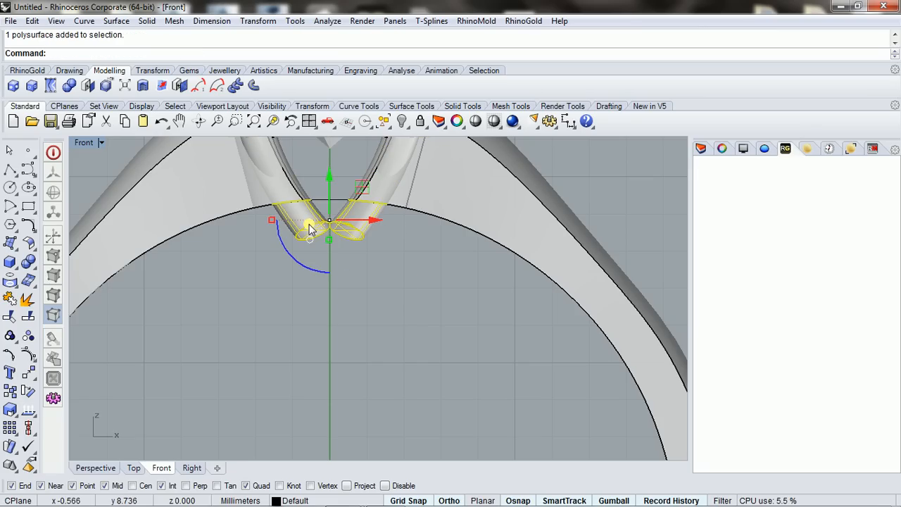
key("Delete")
scroll(376, 300, "down", 3)
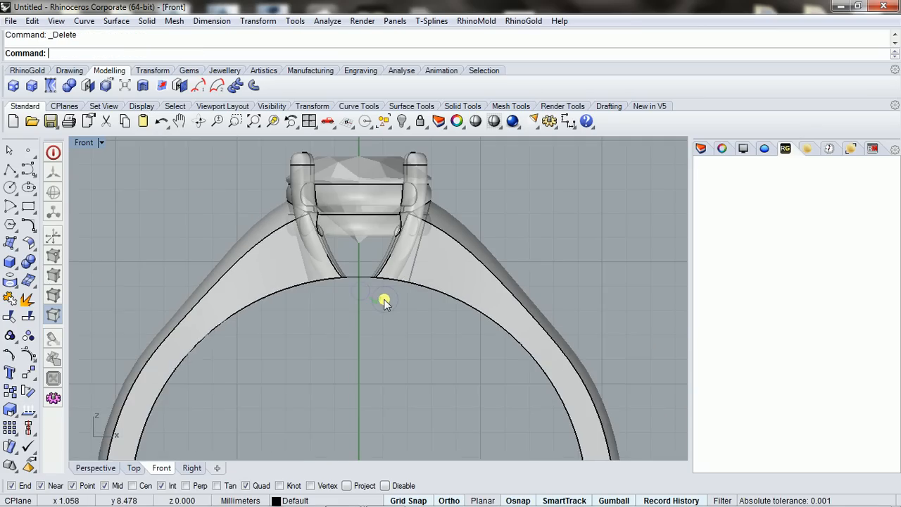
scroll(383, 301, "up", 3)
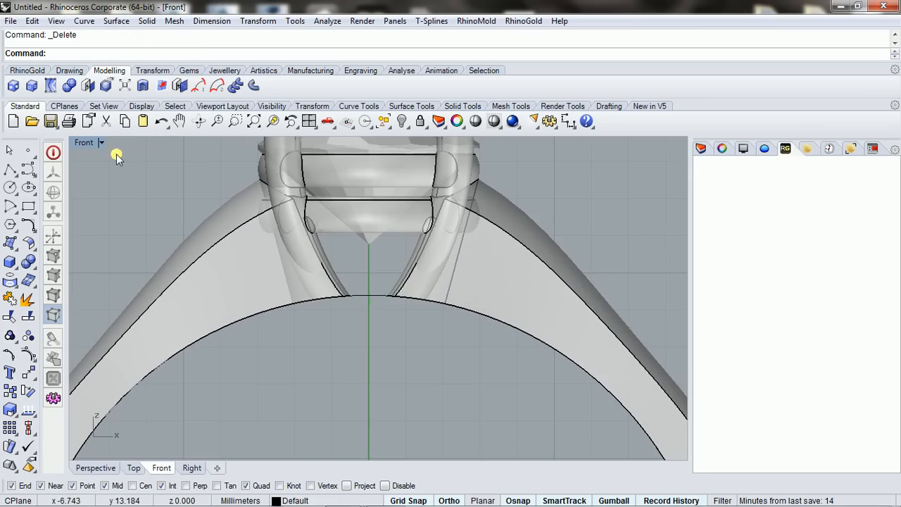
double_click(85, 143)
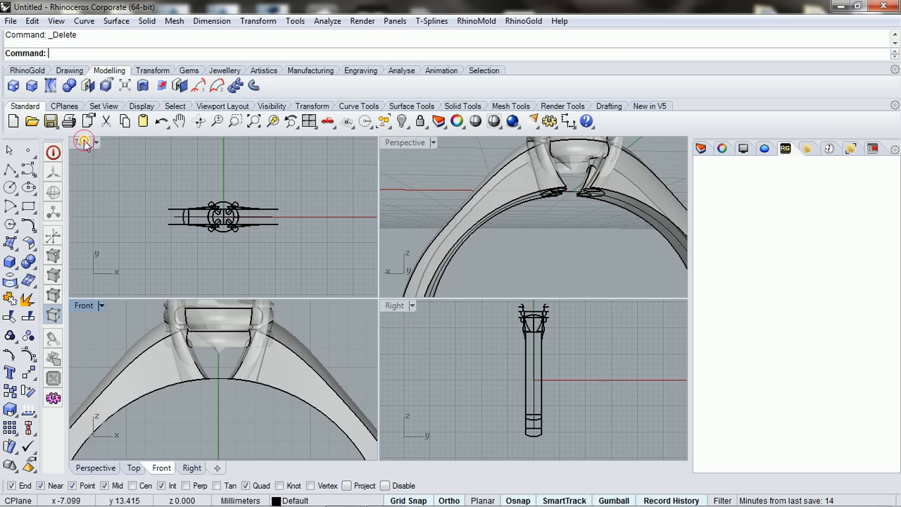
Examine how the prong bases meet the shank in the perspective and front views
left_click(407, 143)
double_click(407, 143)
right_click_drag(494, 275, 450, 313)
scroll(451, 314, "down", 5)
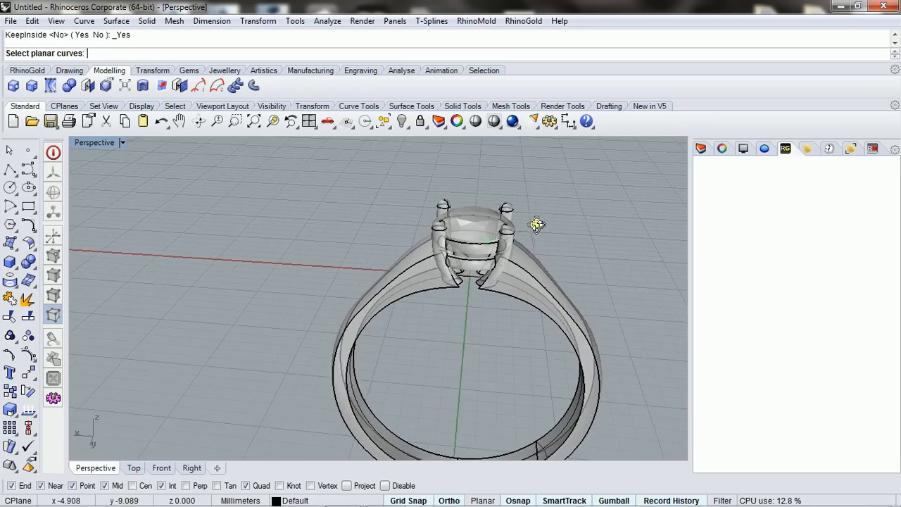
scroll(502, 219, "up", 3)
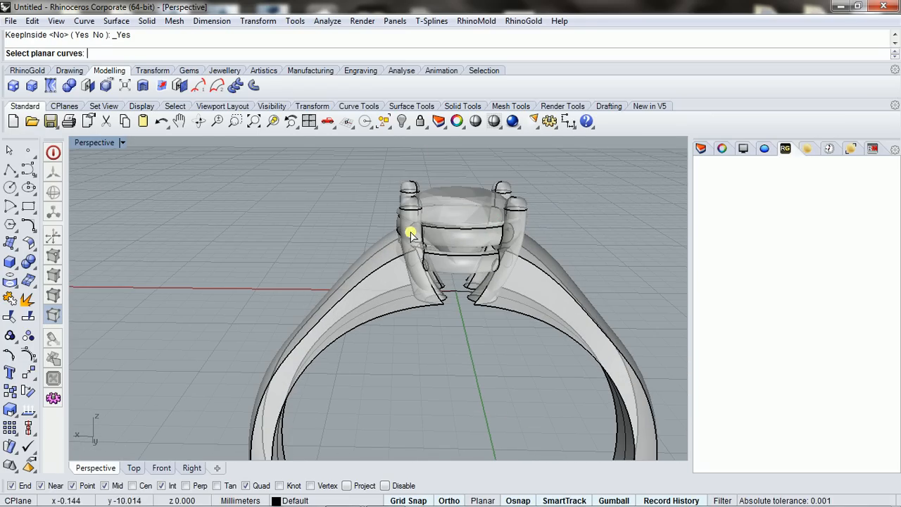
double_click(93, 144)
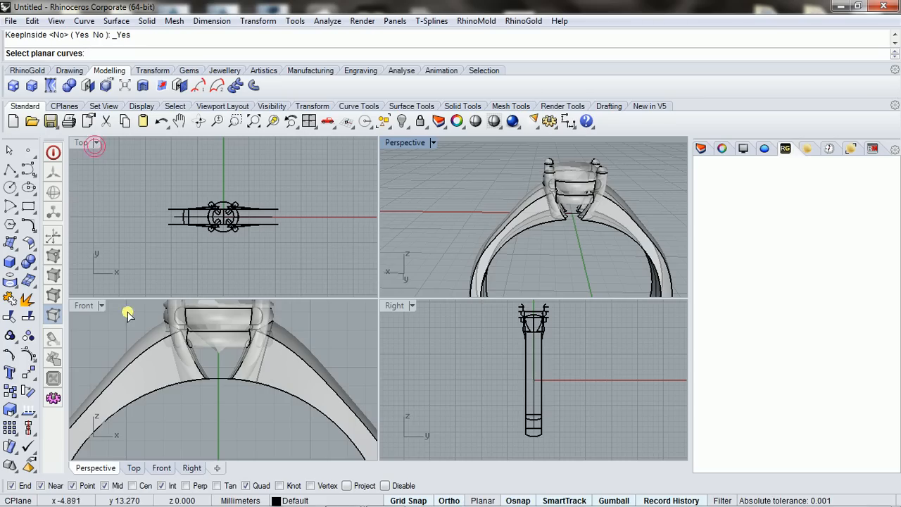
double_click(87, 306)
scroll(354, 368, "down", 2)
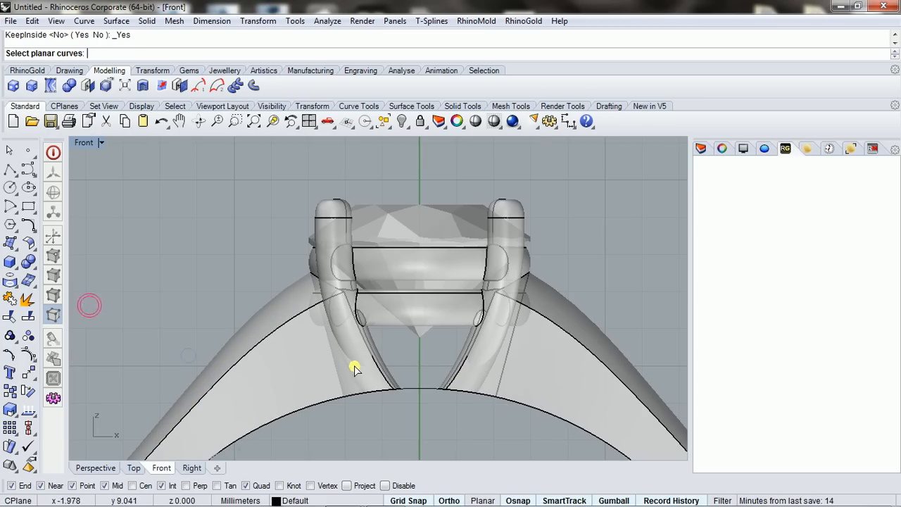
left_click_drag(388, 198, 353, 180)
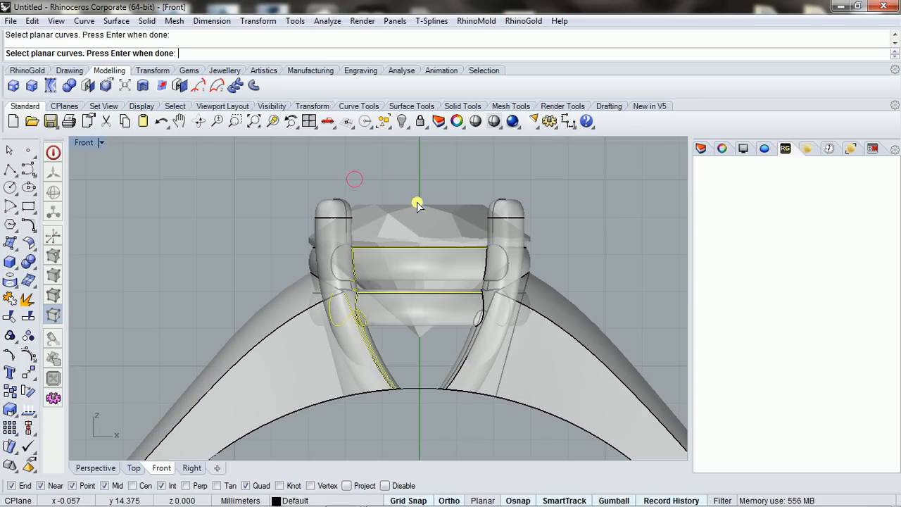
key("Return")
left_click_drag(440, 350, 402, 197)
key("ctrl+z")
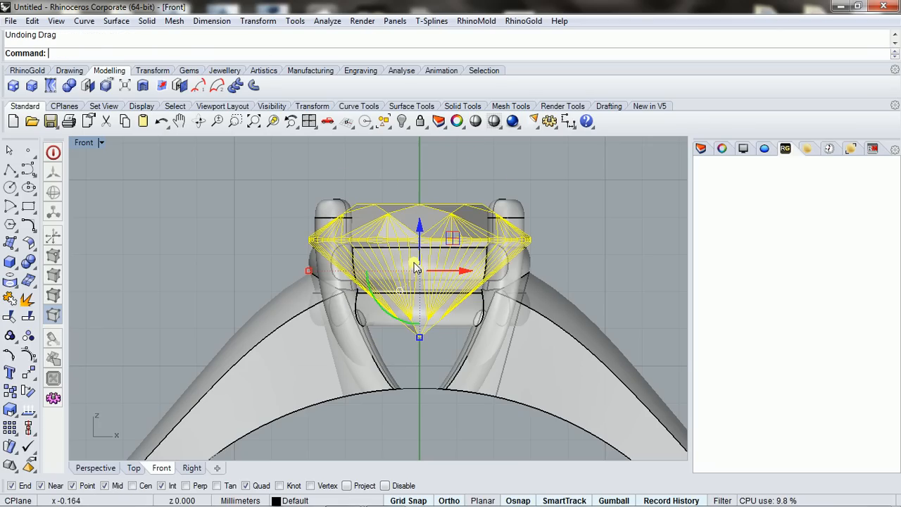
Select the gem and its prong head, leaving the shank out of the selection
left_click(443, 352)
left_click_drag(274, 153, 328, 171)
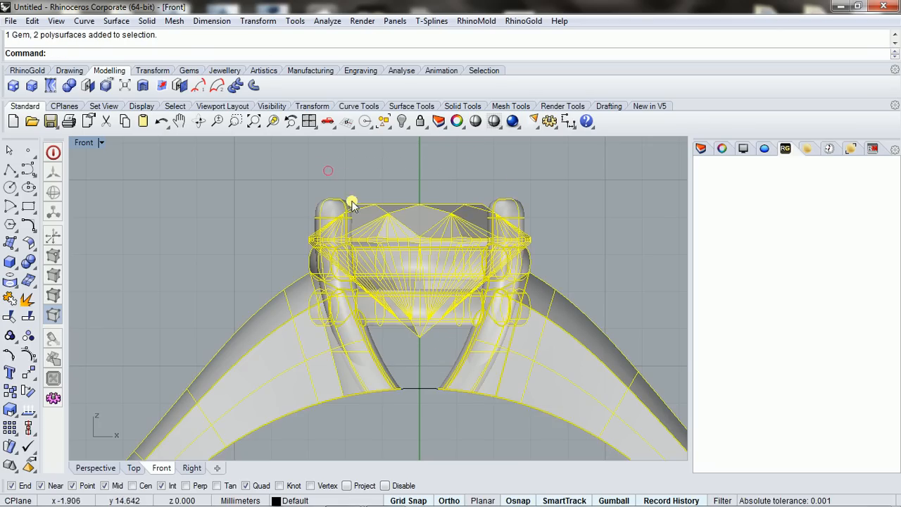
left_click(280, 394, "ctrl")
scroll(429, 268, "up", 2)
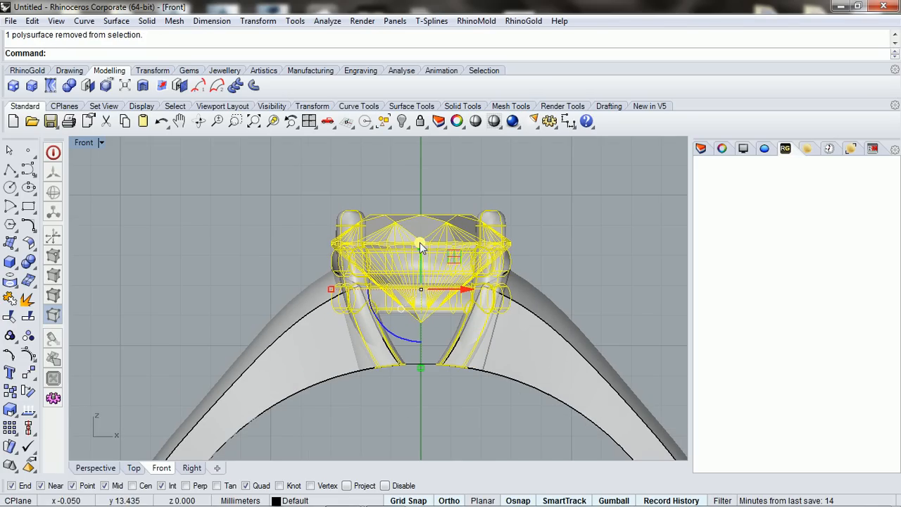
Try to lower the gem and prong head by 1 mm in the front view and undo the move
left_click_drag(419, 242, 425, 280)
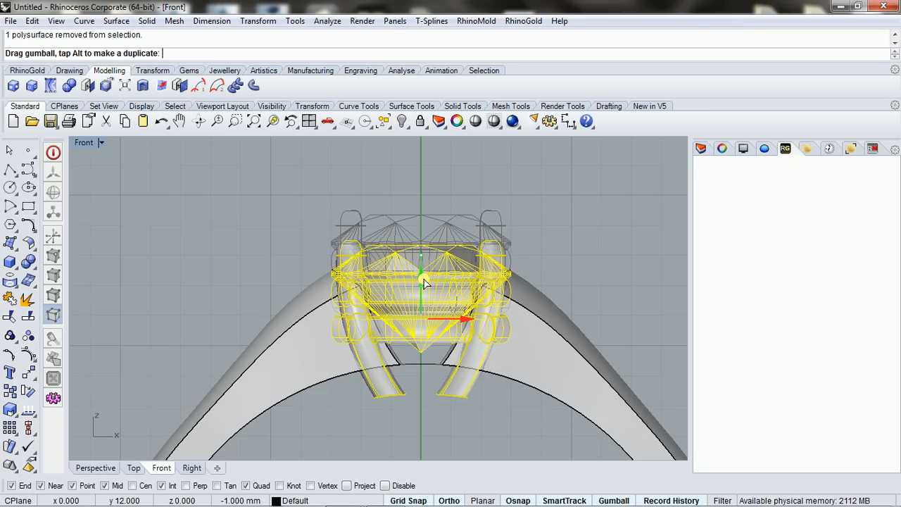
left_click_drag(425, 282, 426, 281)
left_click(543, 248)
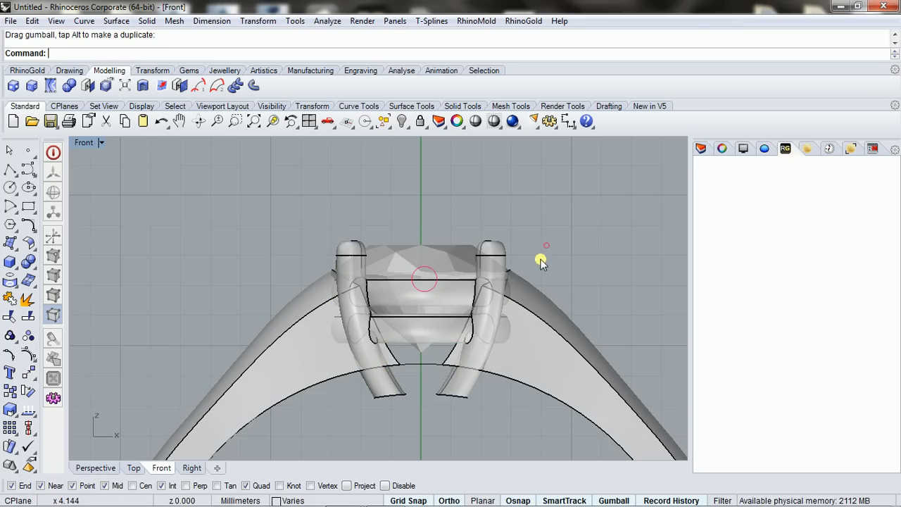
right_click_drag(543, 312, 551, 224)
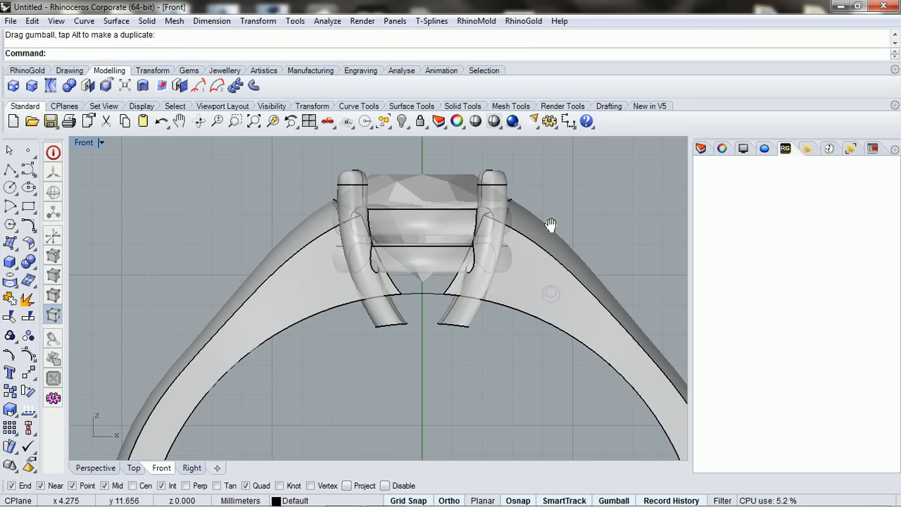
key("ctrl+z")
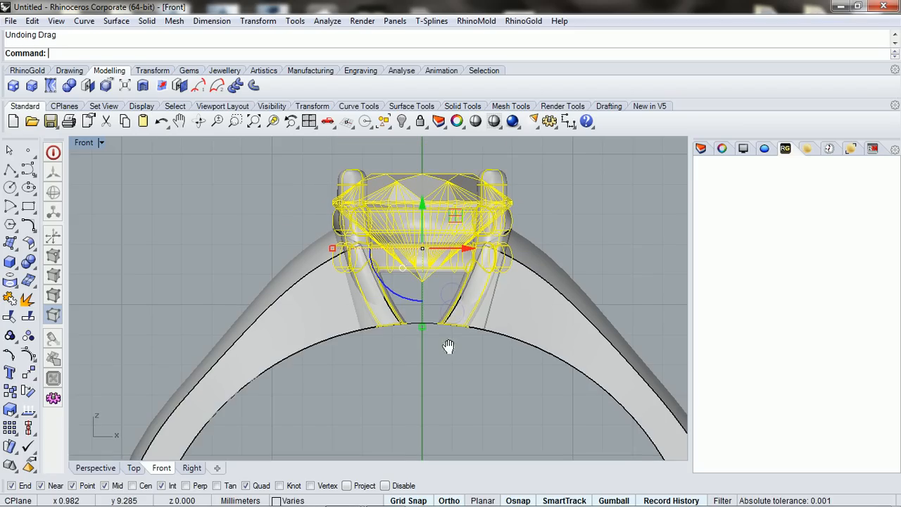
key("Home")
left_click_drag(417, 230, 419, 259)
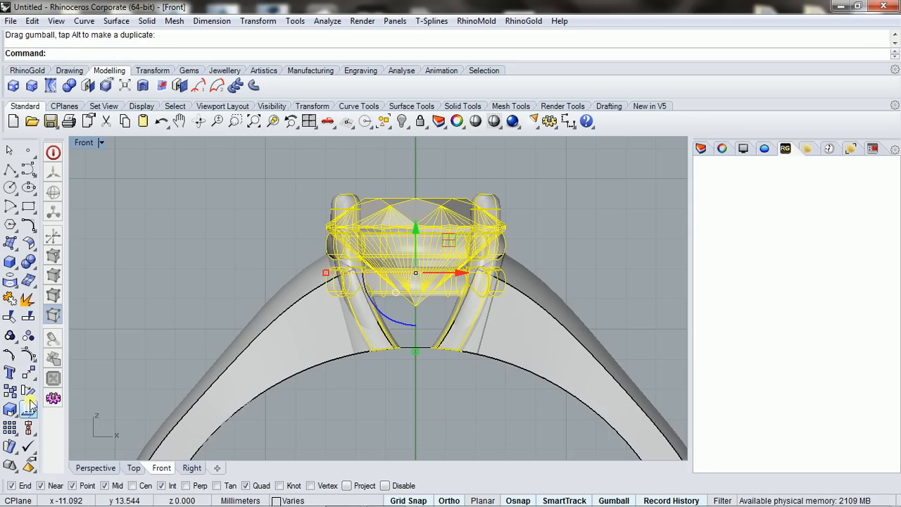
Move the gem and prong head 0.5 mm straight down in the front view, using the gem's lower tip as base point
left_click(34, 373)
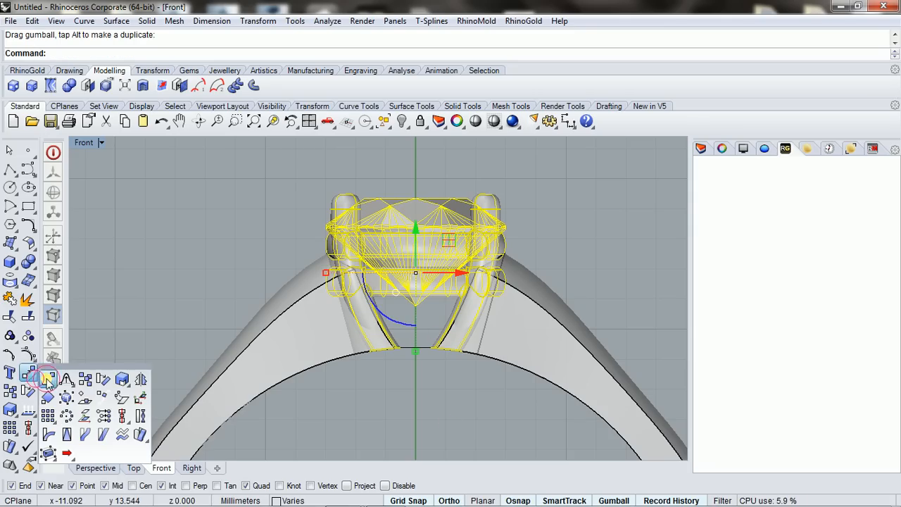
left_click(45, 375)
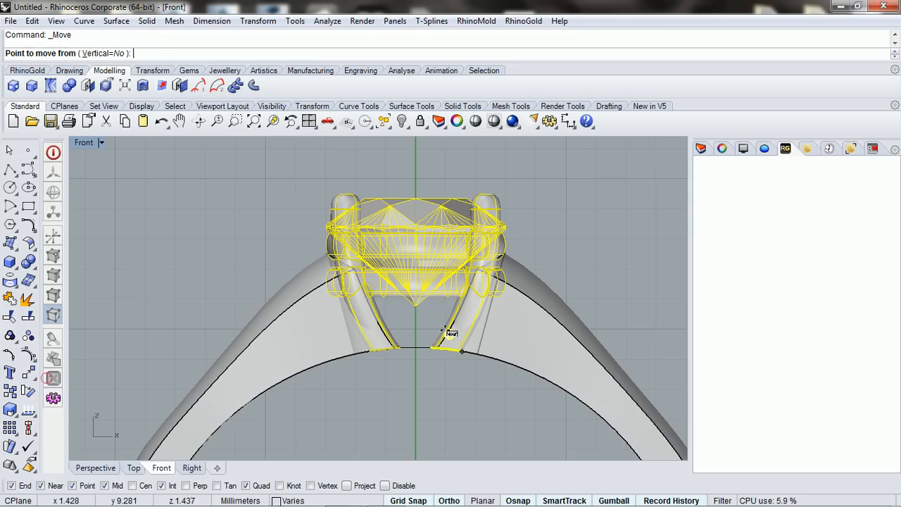
left_click(416, 301)
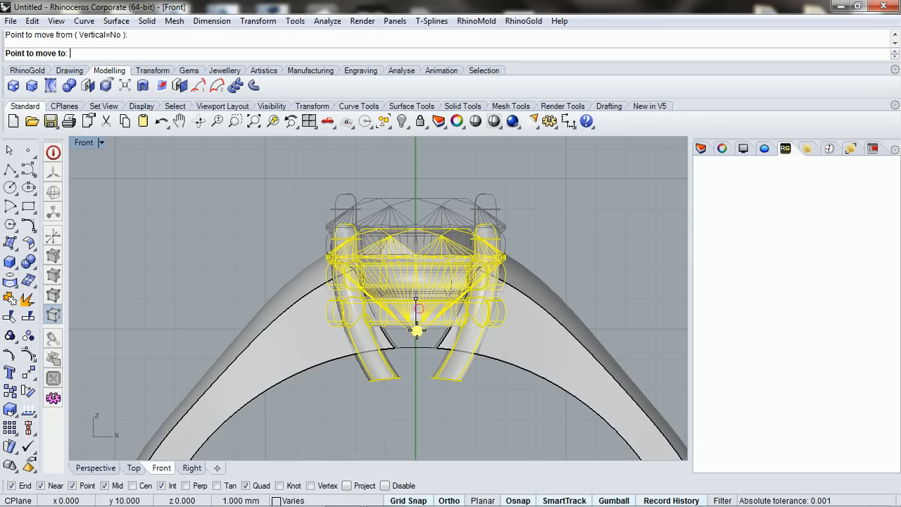
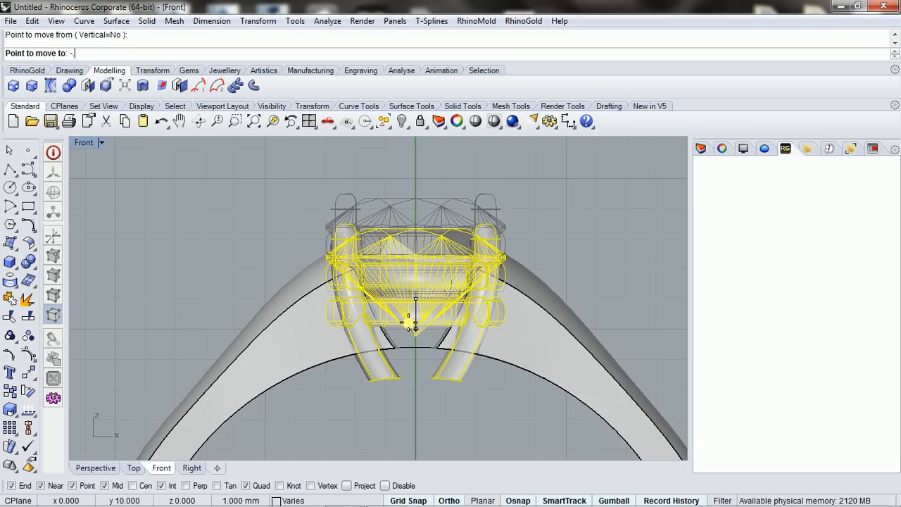
key("Return")
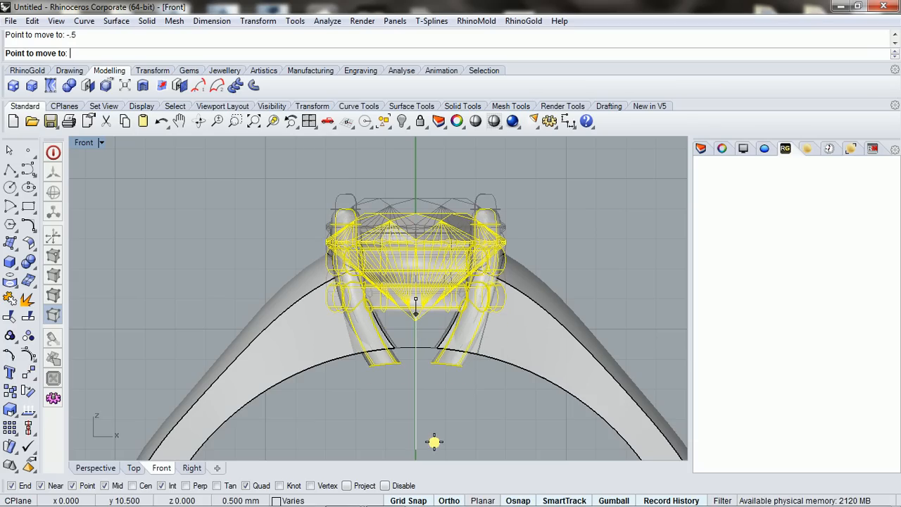
left_click(403, 384)
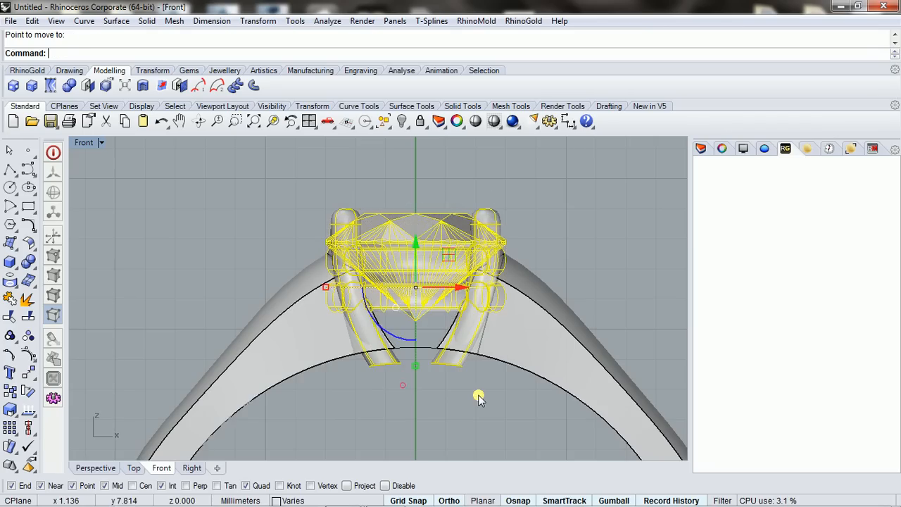
left_click(451, 388)
Cut the prong head with the inner finger-hole curve and delete the prong ends protruding into the finger hole
right_click_drag(443, 432, 414, 330)
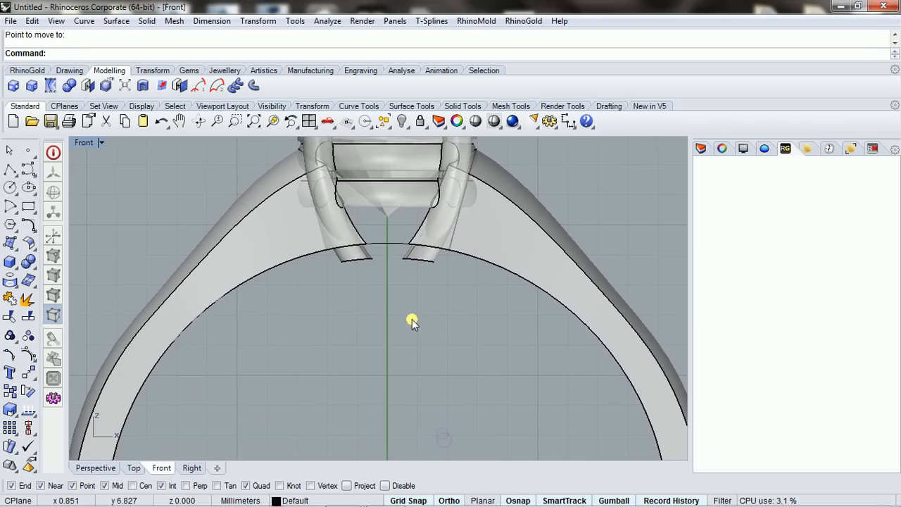
scroll(365, 244, "up", 3)
left_click(385, 246)
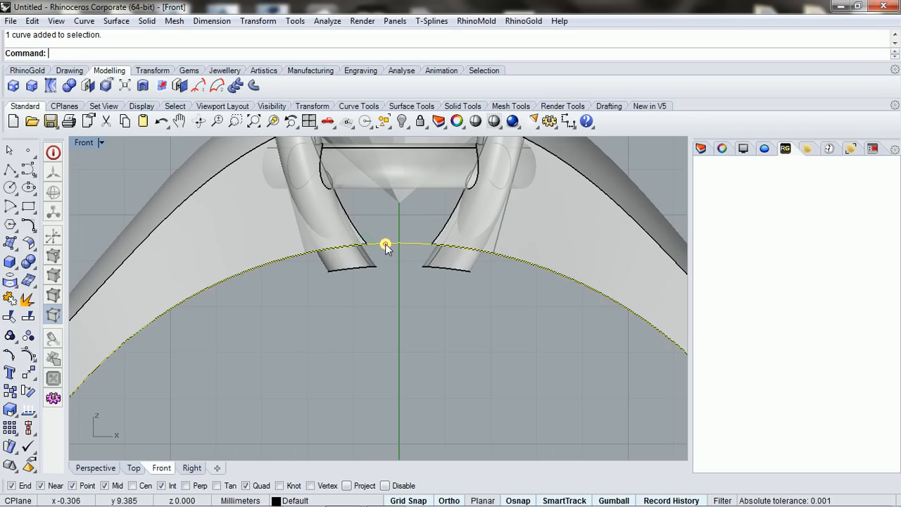
left_click(31, 86)
left_click(353, 267)
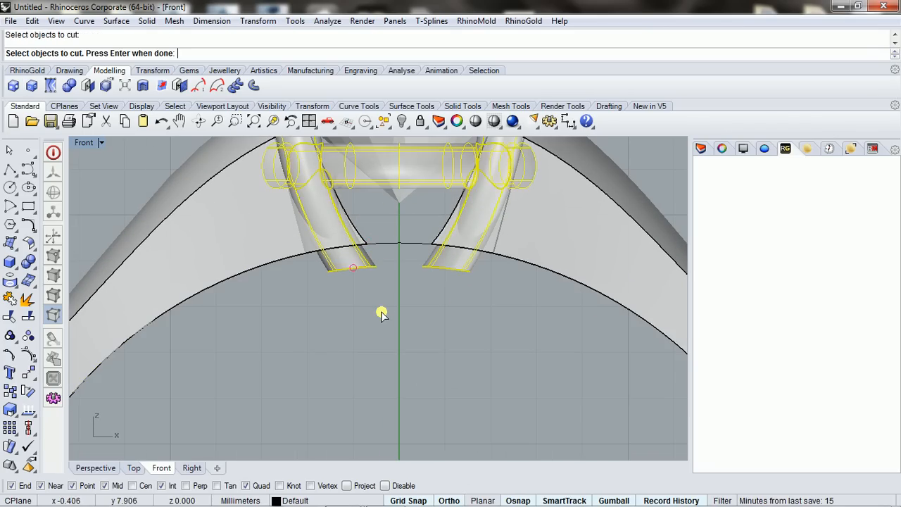
key("Return")
left_click_drag(483, 347, 381, 296)
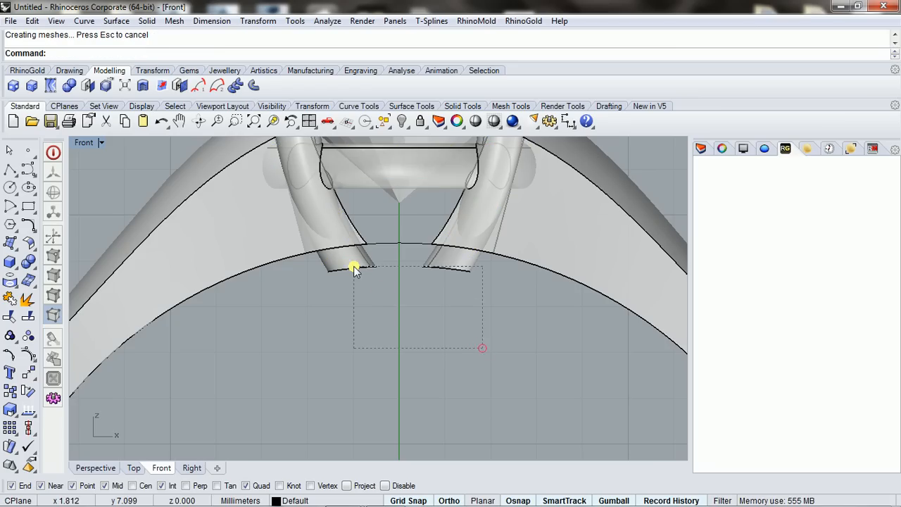
left_click_drag(354, 269, 354, 269)
key("Delete")
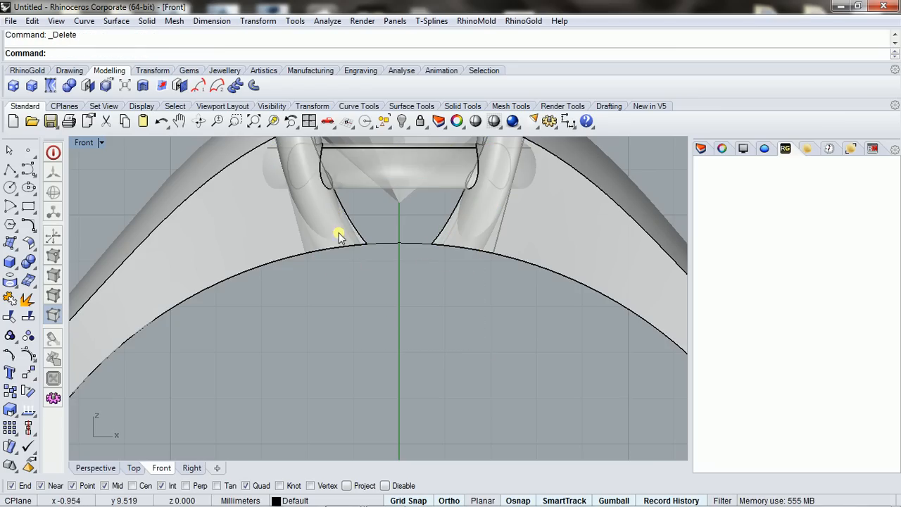
Show the ring in the maximized Perspective viewport with the Rendered display mode
double_click(85, 142)
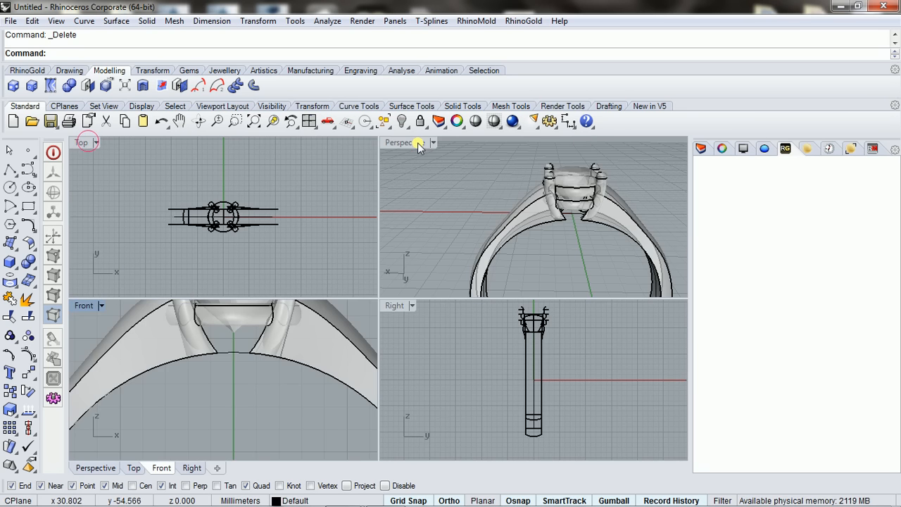
double_click(412, 142)
right_click_drag(529, 227, 270, 196)
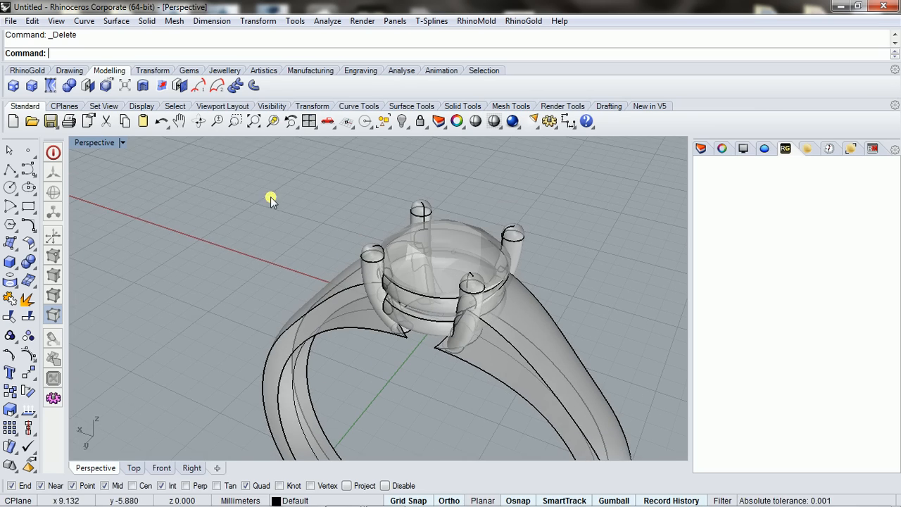
left_click(124, 144)
left_click(167, 112)
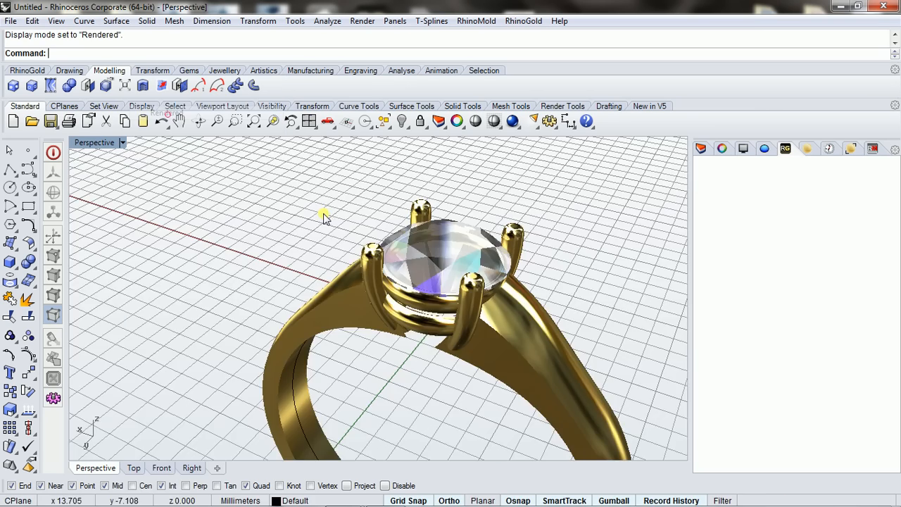
Examine the rendered prongs, gallery rings and gem seat up close from several angles
right_click_drag(364, 269, 367, 316)
right_click_drag(411, 259, 445, 264)
scroll(441, 224, "up", 4)
scroll(428, 297, "down", 5)
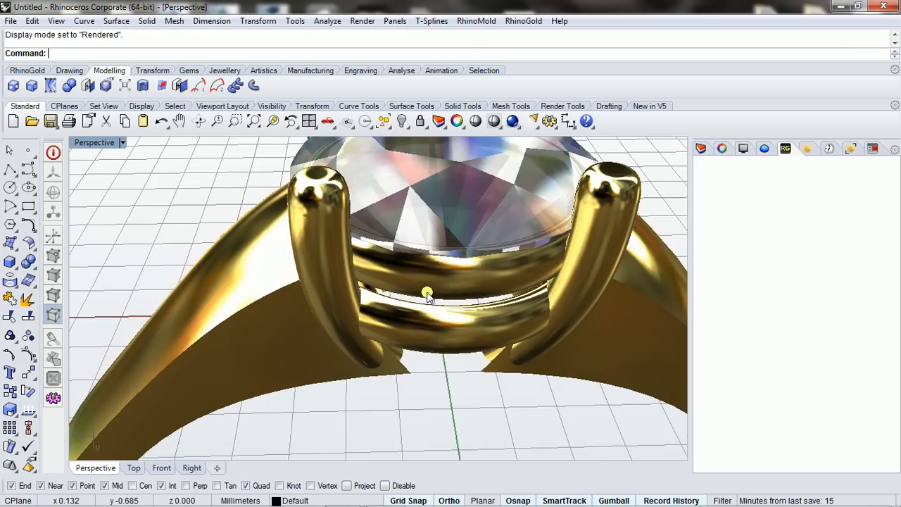
right_click_drag(427, 296, 410, 301)
right_click(408, 301)
scroll(393, 258, "up", 2)
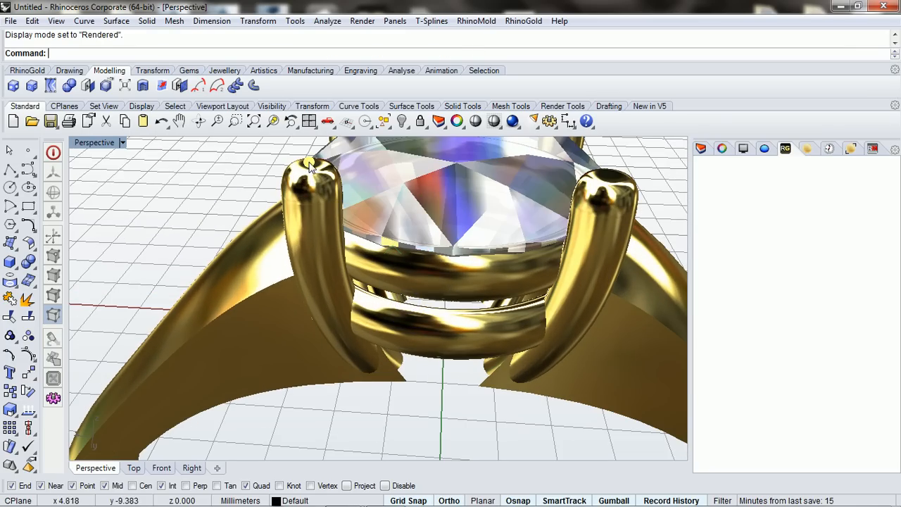
Extract the outline curve of the centre gem
left_click(224, 70)
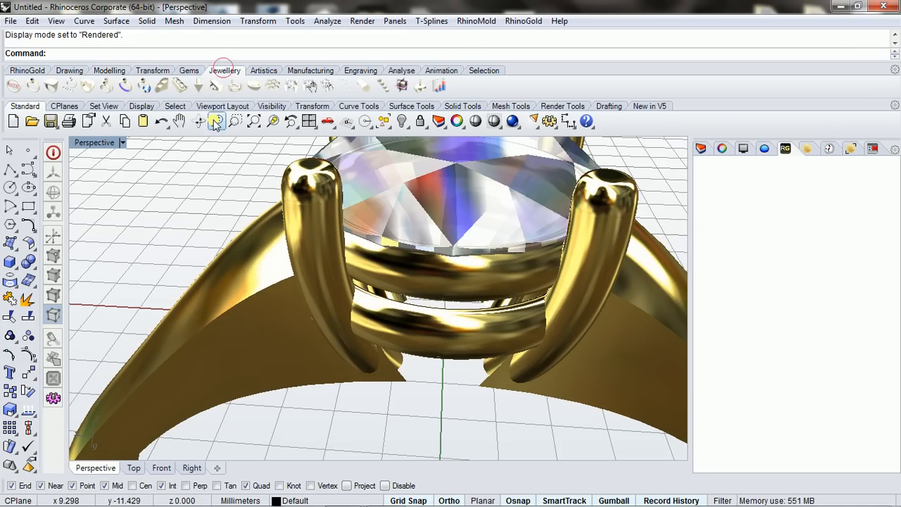
left_click(189, 70)
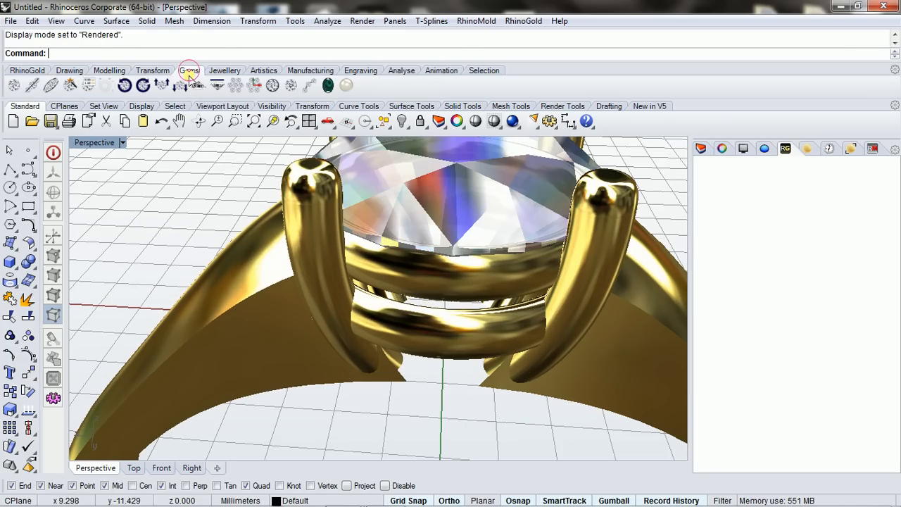
left_click(272, 86)
left_click(392, 245)
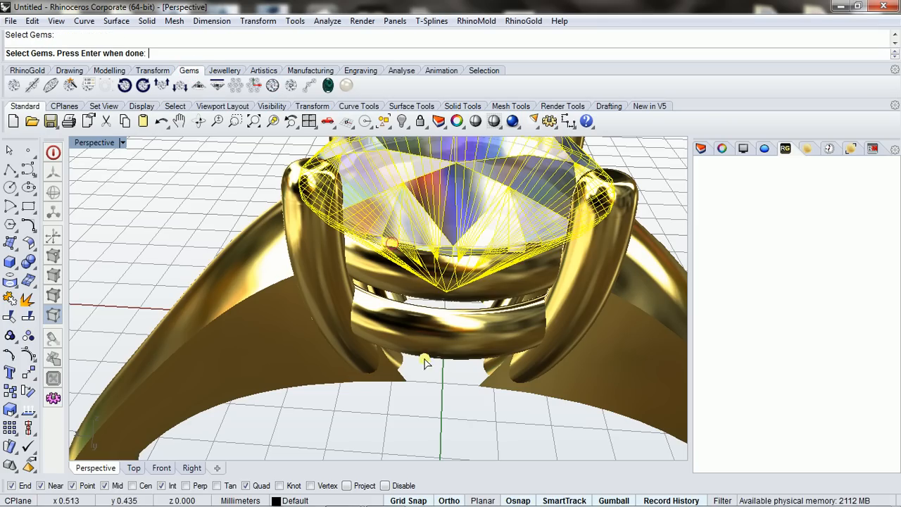
right_click(440, 432)
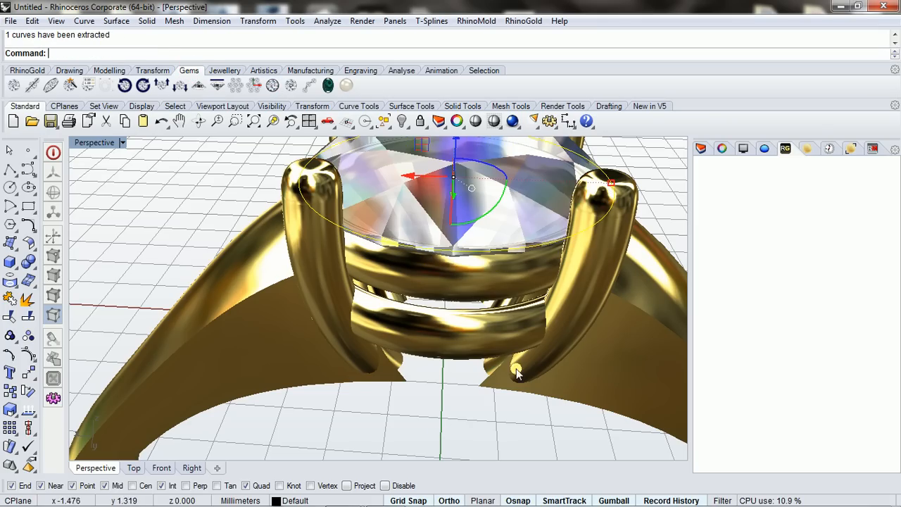
left_click(112, 22)
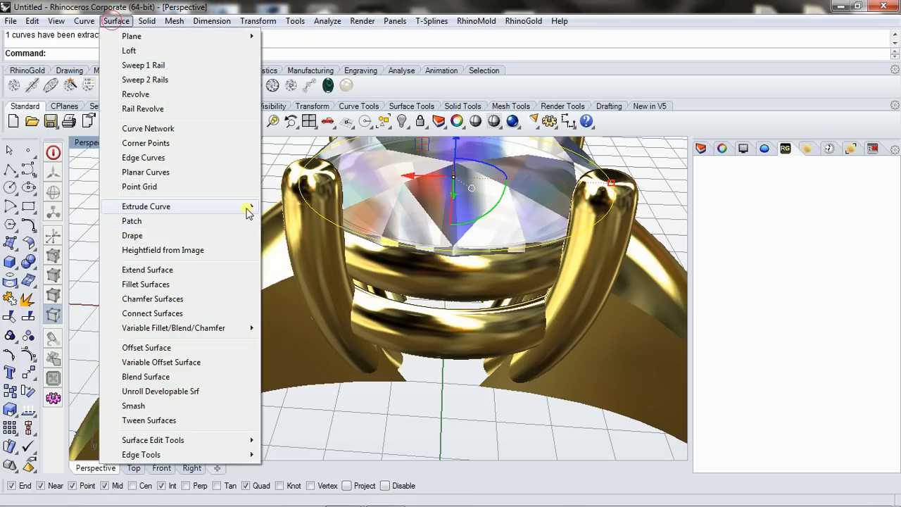
mouse_move(248, 206)
left_click(284, 207)
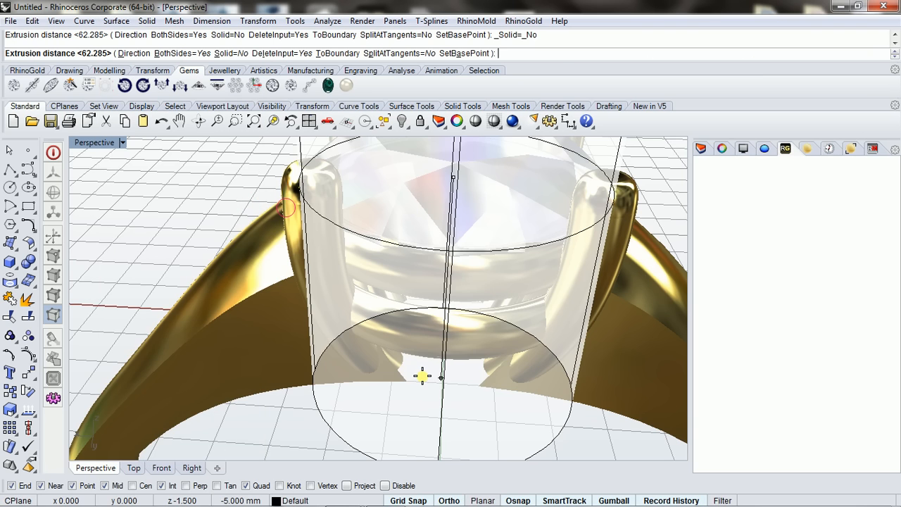
right_click_drag(428, 373, 380, 232)
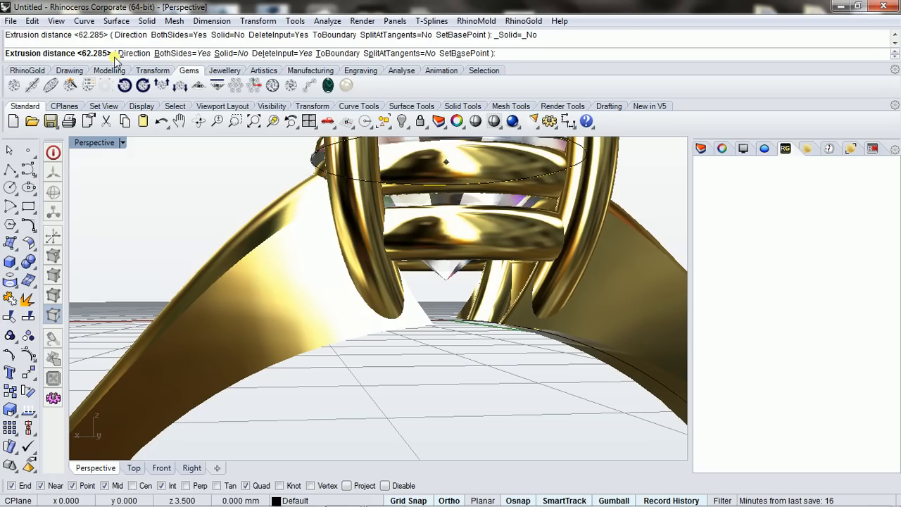
key("Escape")
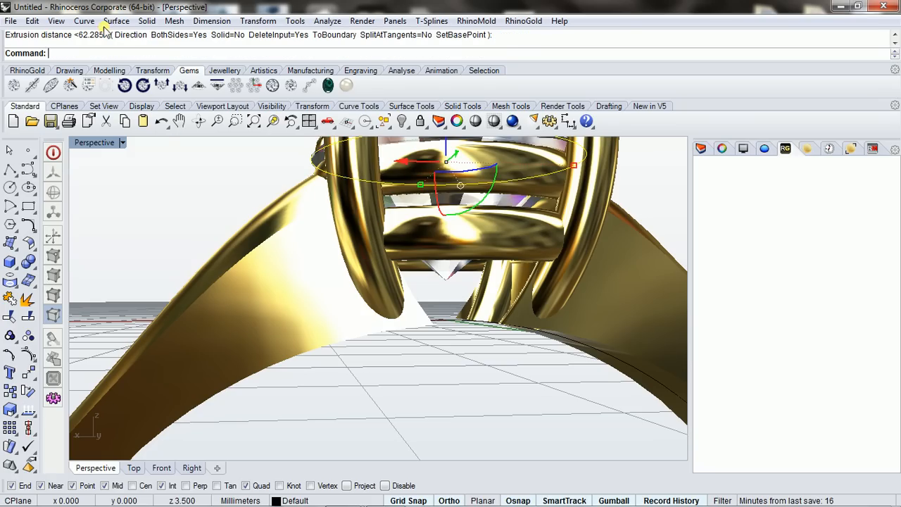
Extrude the gem outline curve 6 mm downward as a tapered surface with a draft angle of 10 degrees
left_click(107, 22)
mouse_move(225, 207)
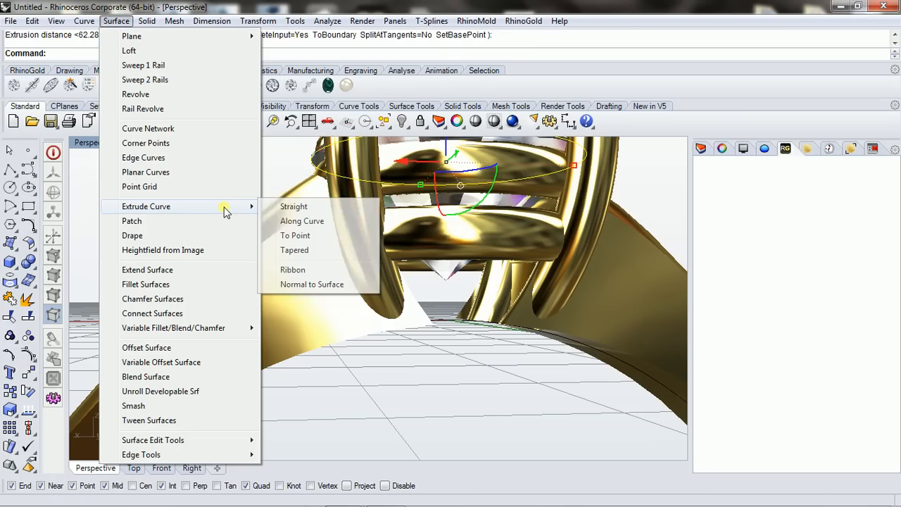
left_click(329, 251)
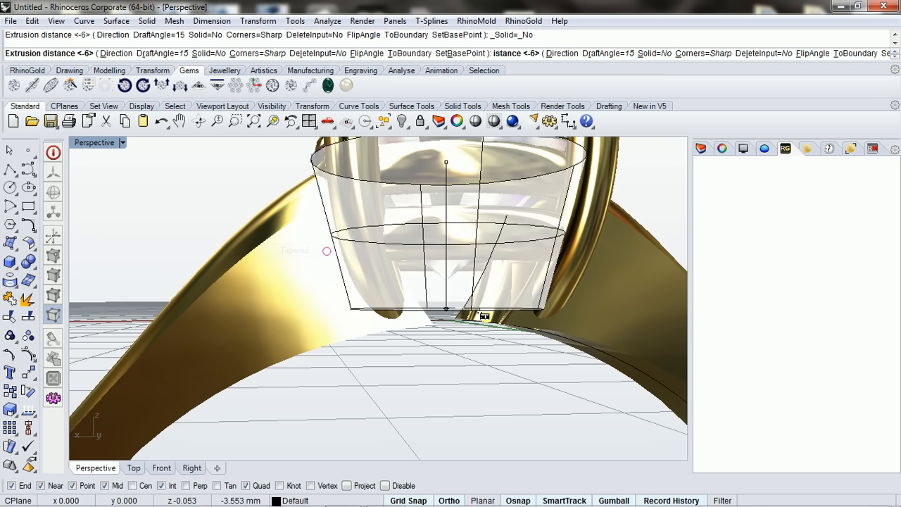
left_click(167, 55)
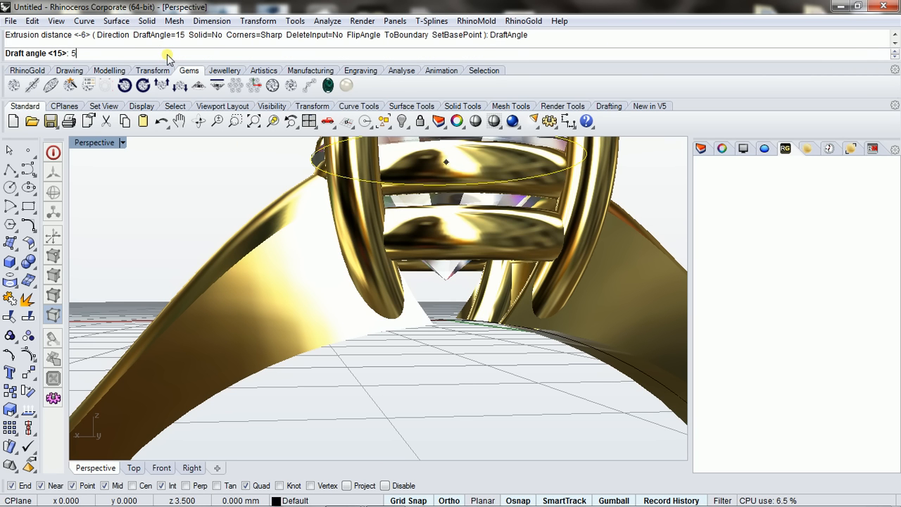
type("5")
key("Return")
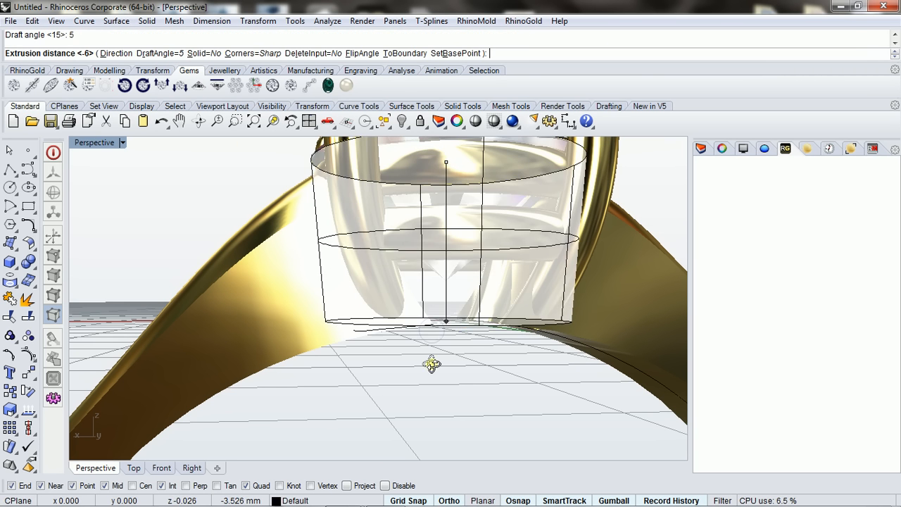
right_click_drag(431, 364, 246, 180)
left_click(156, 54)
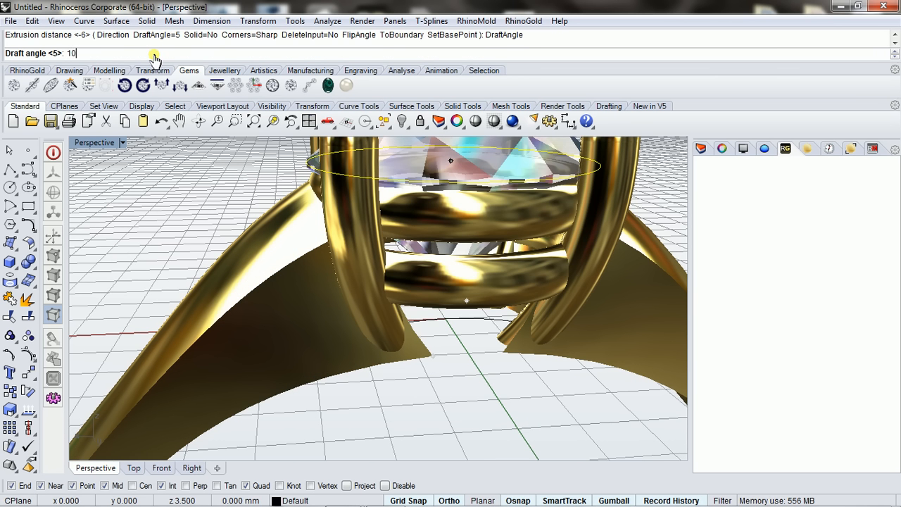
key("Return")
right_click_drag(451, 371, 475, 268)
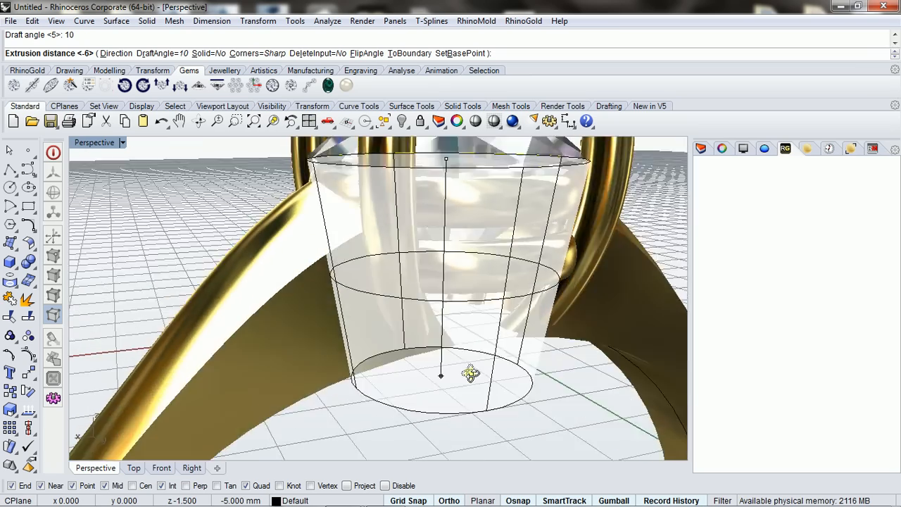
right_click_drag(470, 373, 452, 376)
right_click(451, 376)
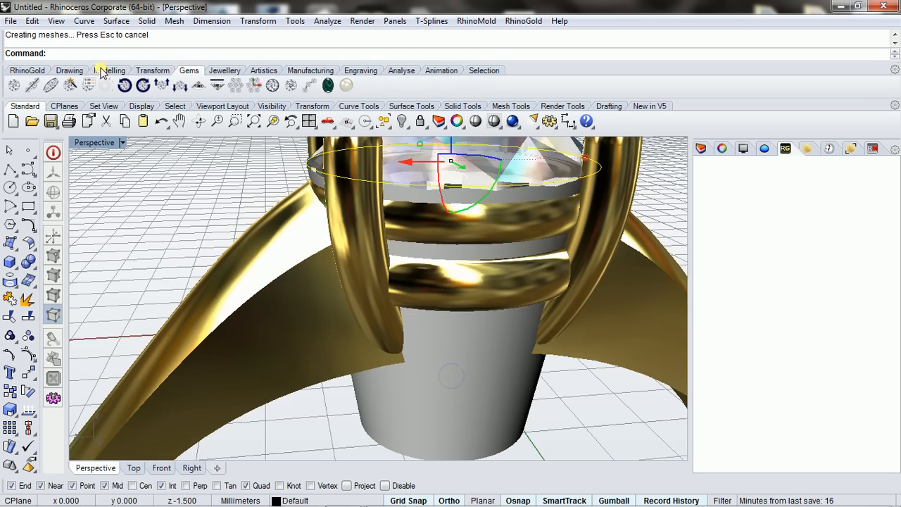
right_click_drag(455, 315, 228, 247)
scroll(448, 240, "down", 5)
right_click(453, 233)
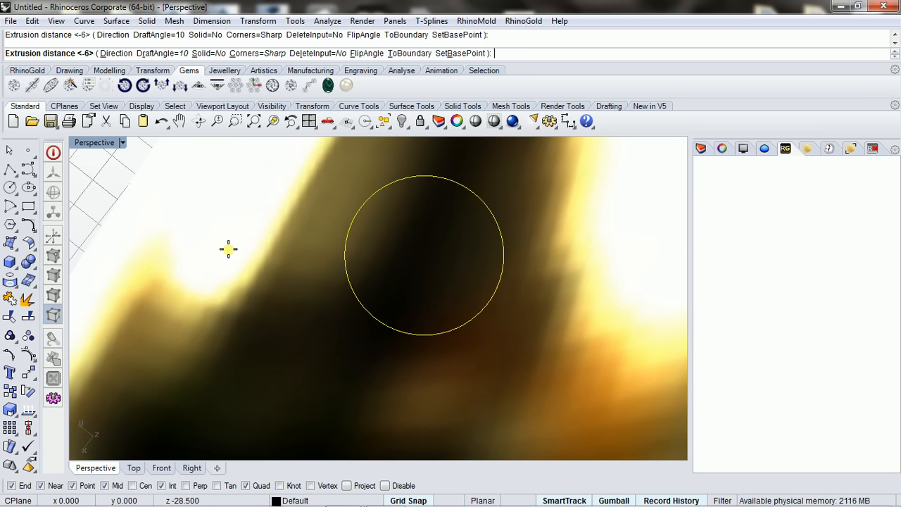
key("Escape")
Cap the open ends of the tapered extrusion under the gem to make it a closed solid
right_click_drag(212, 177, 412, 412)
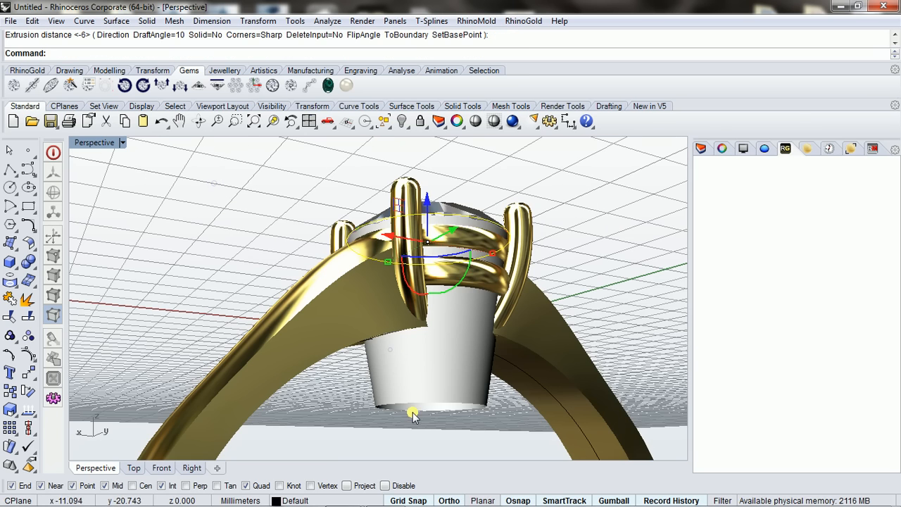
left_click(468, 442)
right_click_drag(467, 442, 448, 148)
left_click(468, 380)
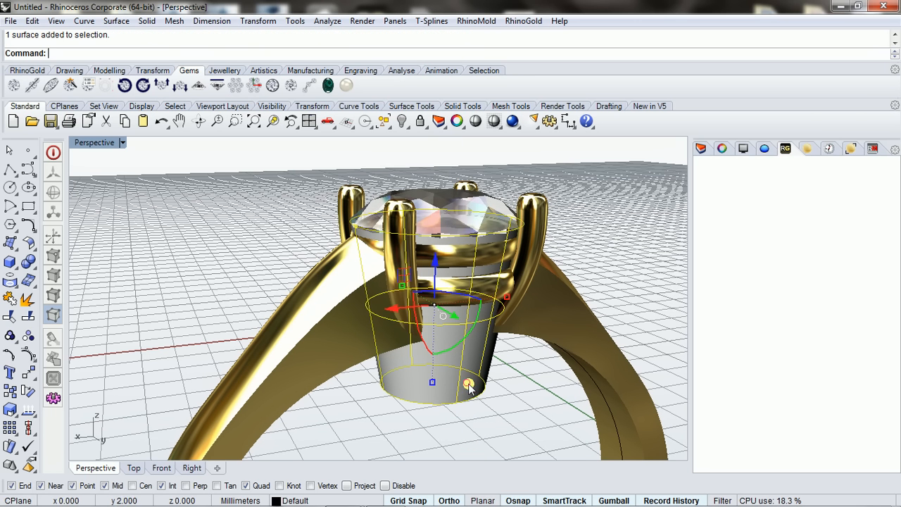
type("Cap")
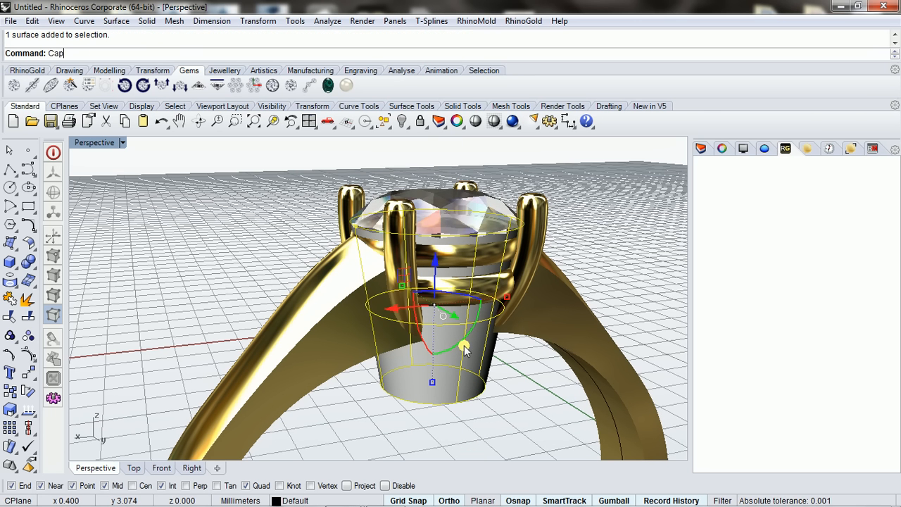
key("Return")
left_click(451, 291)
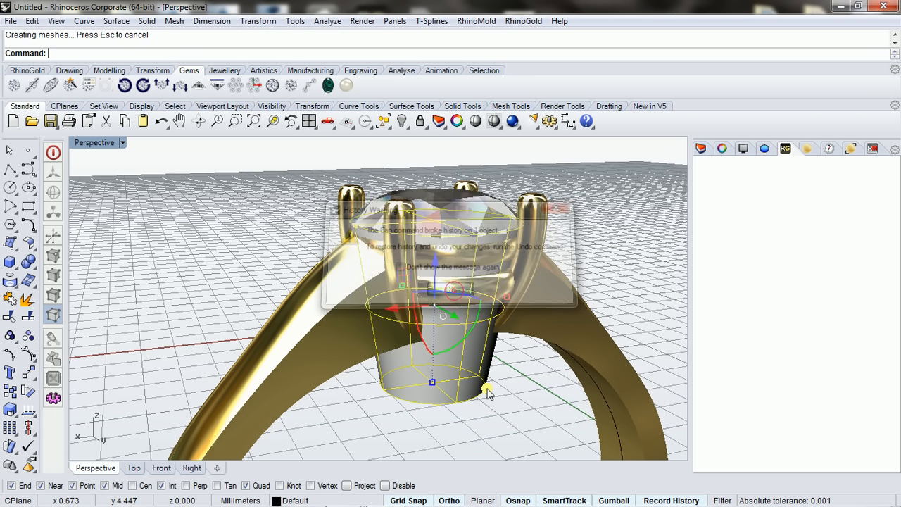
Subtract the capped tapered cutter from the ring shank with Boolean Difference, deleting the cutter
right_click_drag(454, 296, 474, 357)
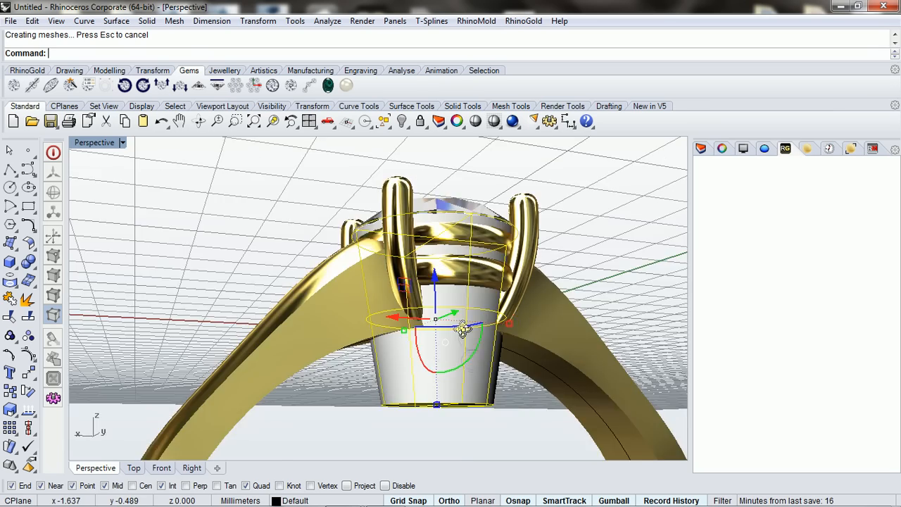
right_click_drag(462, 331, 489, 412)
scroll(559, 320, "up", 3)
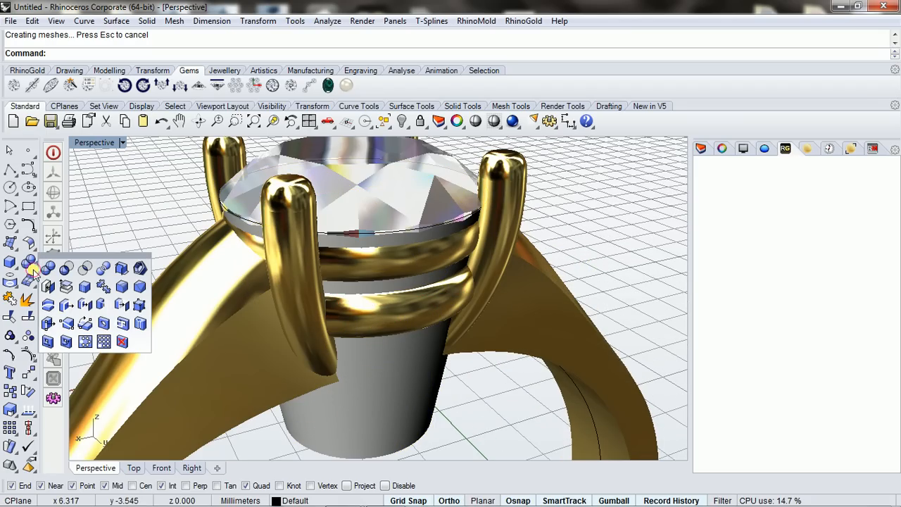
left_click(66, 270)
left_click(226, 364)
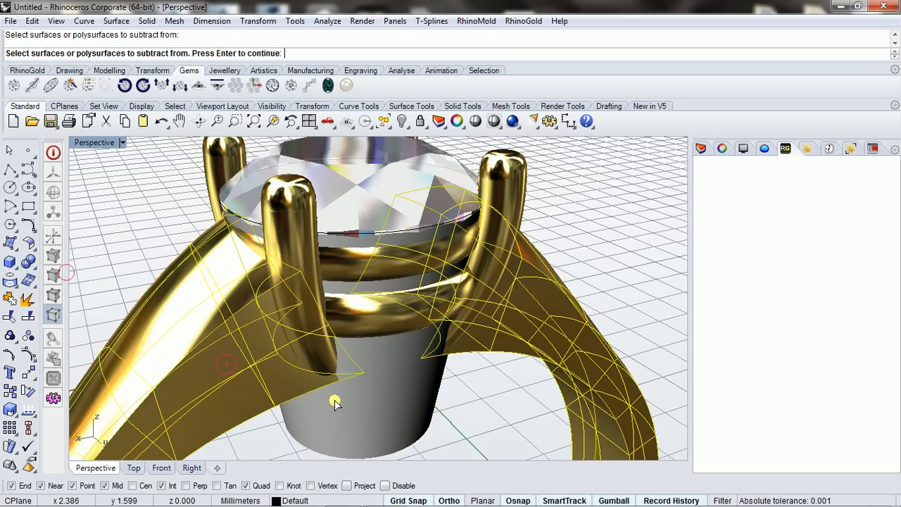
key("Return")
left_click(431, 411)
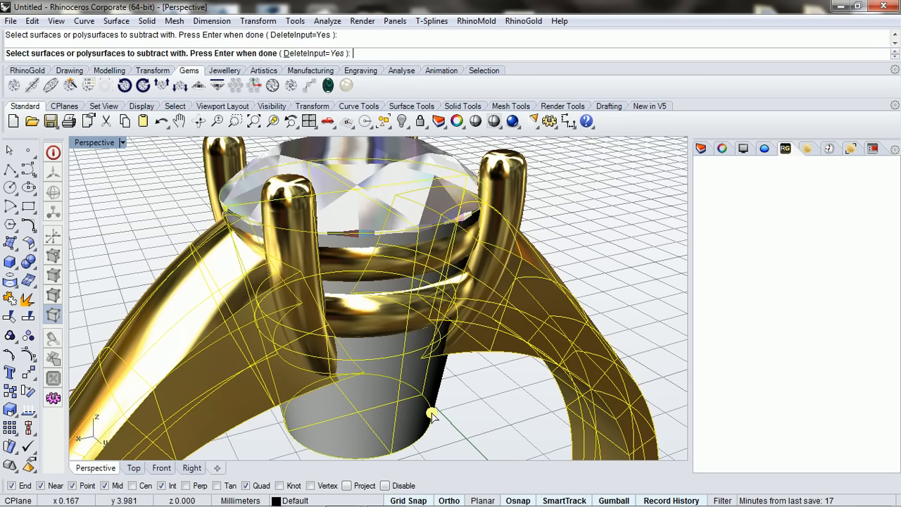
key("Return")
Switch the Perspective viewport to the Shaded display mode
right_click_drag(491, 413, 445, 358)
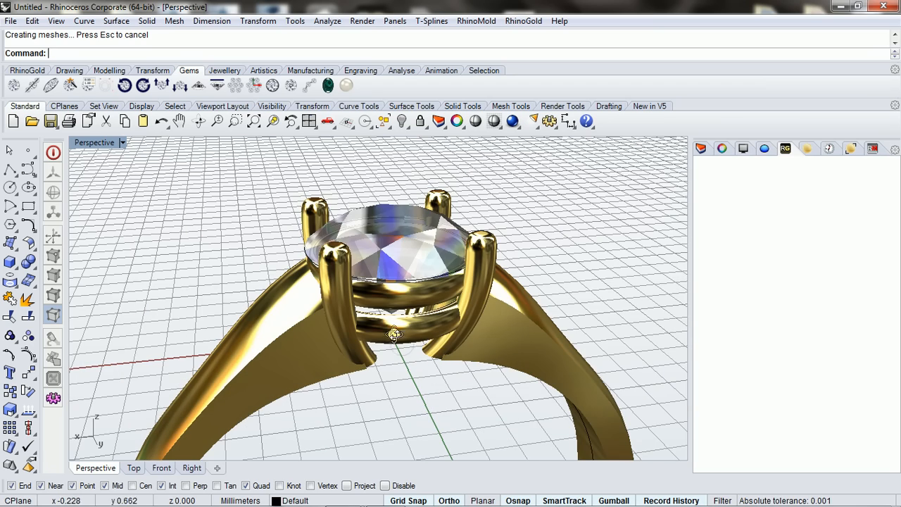
right_click_drag(394, 335, 403, 384)
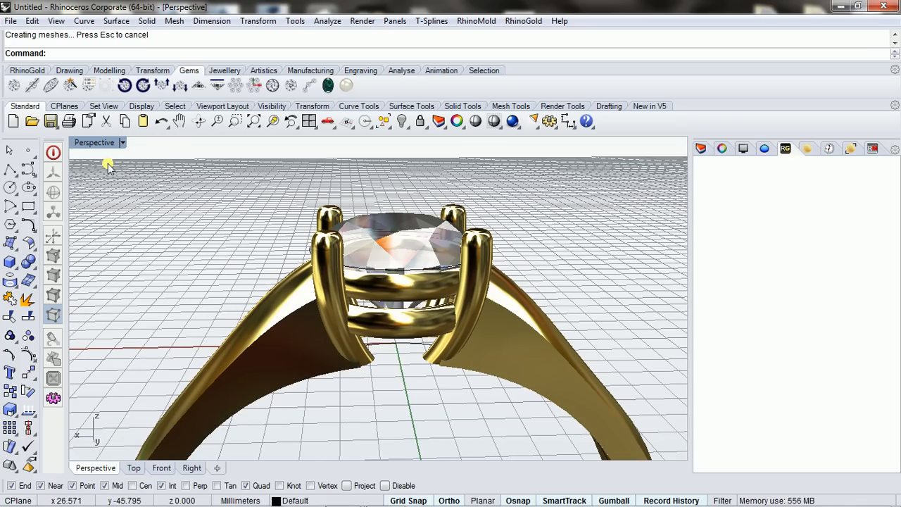
left_click(123, 142)
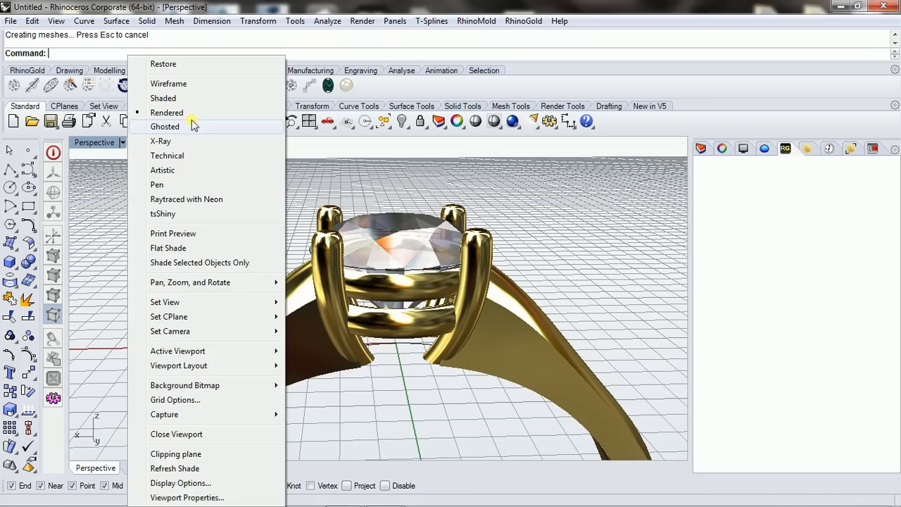
left_click(176, 98)
Examine the cut shank ends and how they meet the prongs from several angles
mouse_move(312, 301)
right_mouse_down()
mouse_move(346, 312)
mouse_move(339, 300)
right_mouse_up()
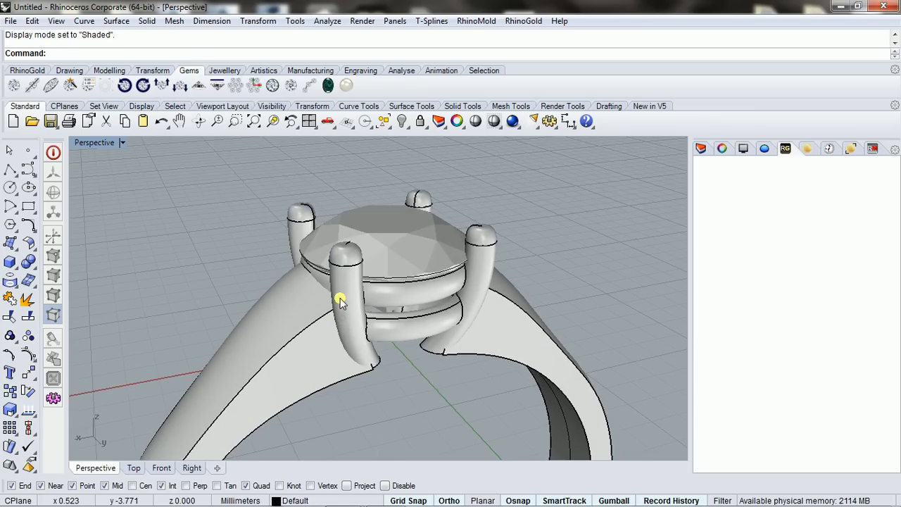
left_click(341, 300)
key("Escape")
right_click_drag(390, 343, 258, 339)
scroll(395, 233, "down", 4)
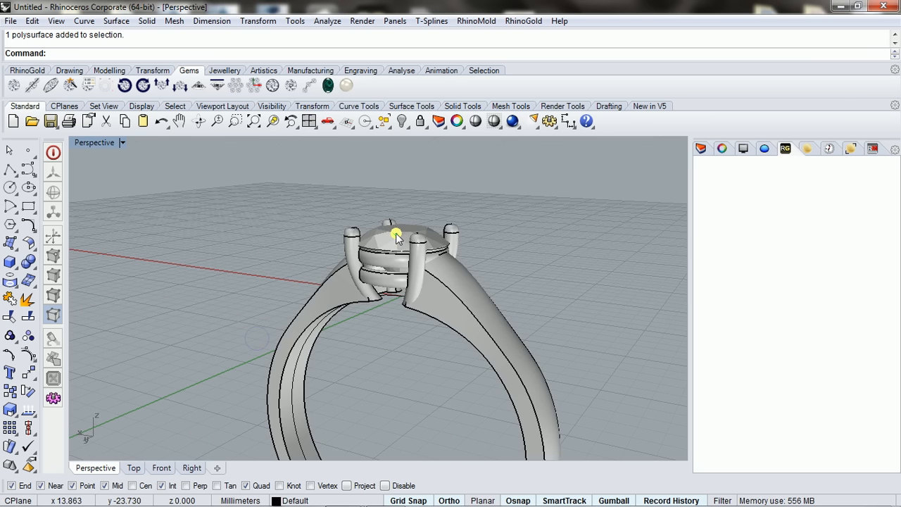
mouse_move(471, 289)
right_mouse_down()
mouse_move(466, 296)
mouse_move(505, 289)
mouse_move(466, 296)
right_mouse_up()
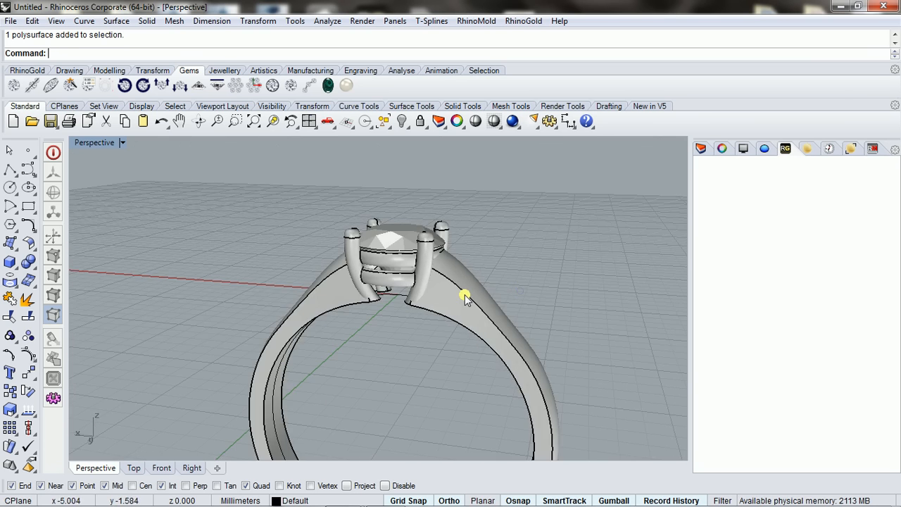
scroll(407, 307, "up", 2)
right_click_drag(407, 307, 358, 326)
scroll(386, 306, "up", 3)
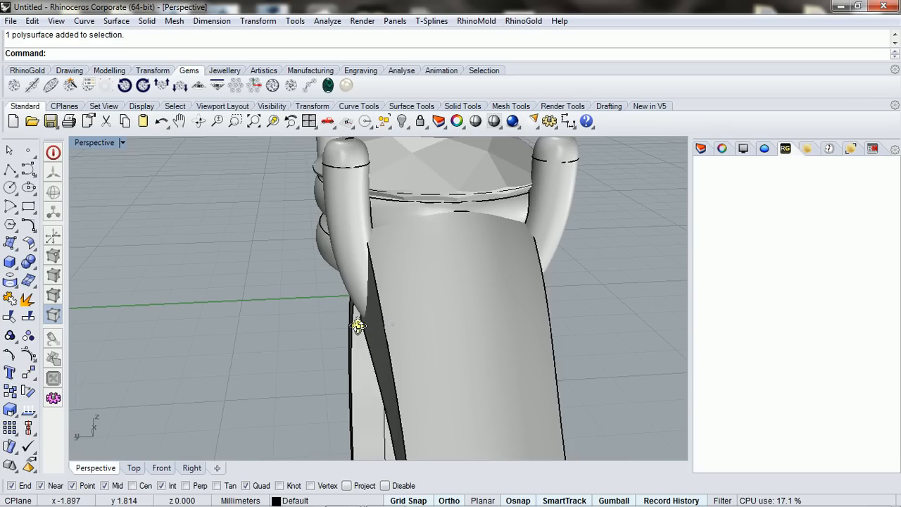
scroll(402, 322, "down", 2)
scroll(498, 301, "down", 2)
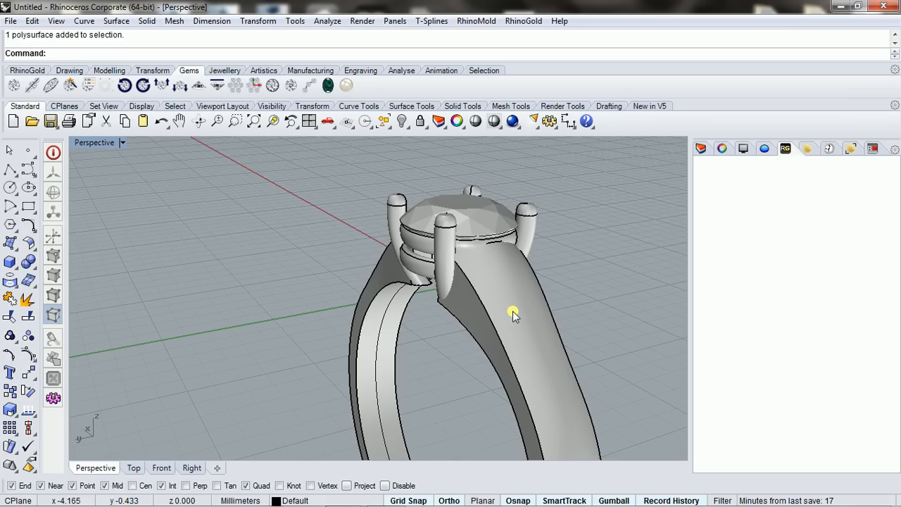
Hide the ring shank so only the gem, prong head and finger-hole curve are shown
left_click(513, 311)
middle_click(545, 303)
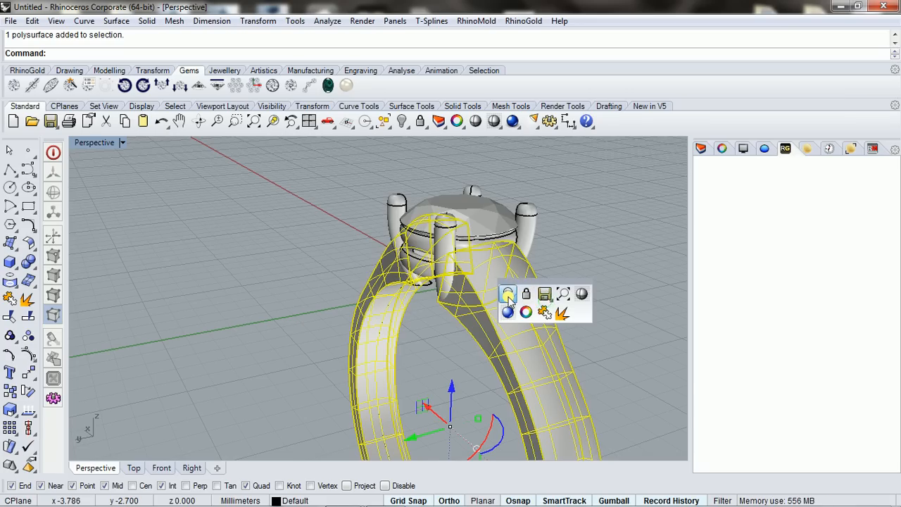
left_click(508, 294)
Build a Dynamic Profile band along the finger-hole curve, 1.50 mm high and 3.00 mm wide, with the profile rotated 180 degrees
right_click_drag(458, 312, 508, 320)
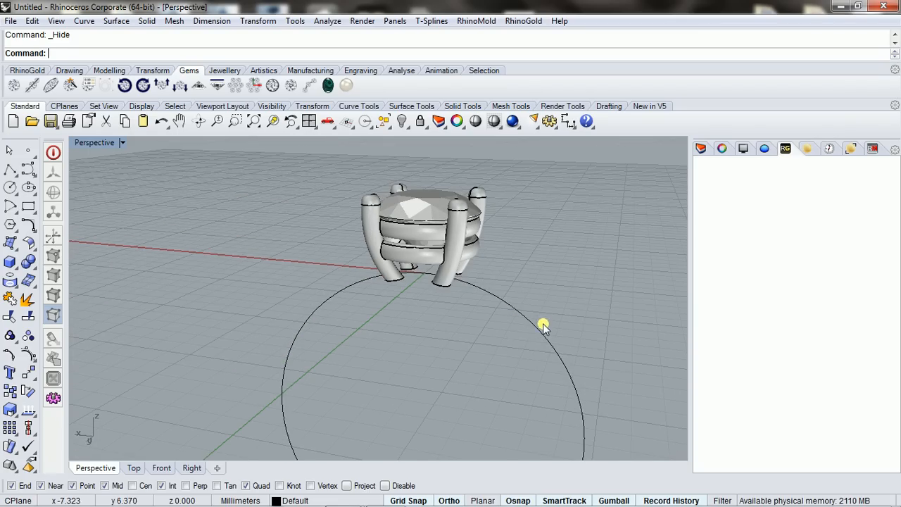
left_click(546, 327)
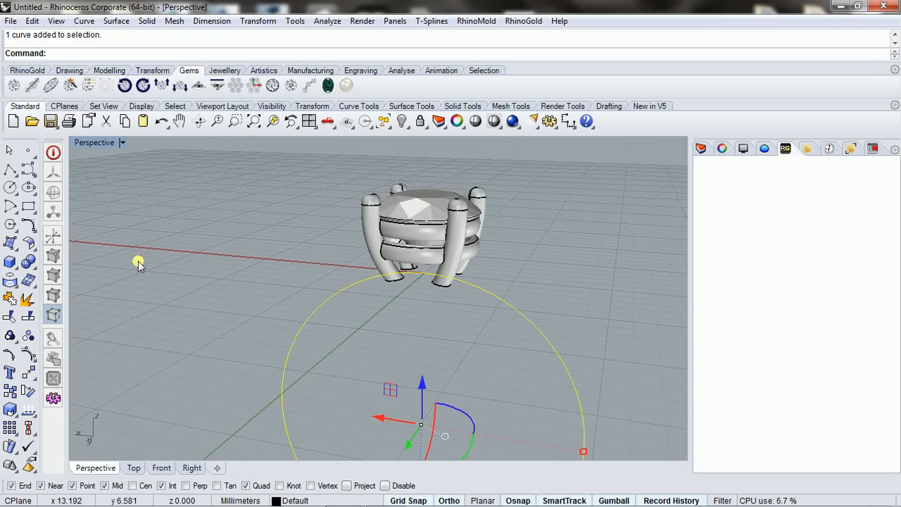
left_click(224, 70)
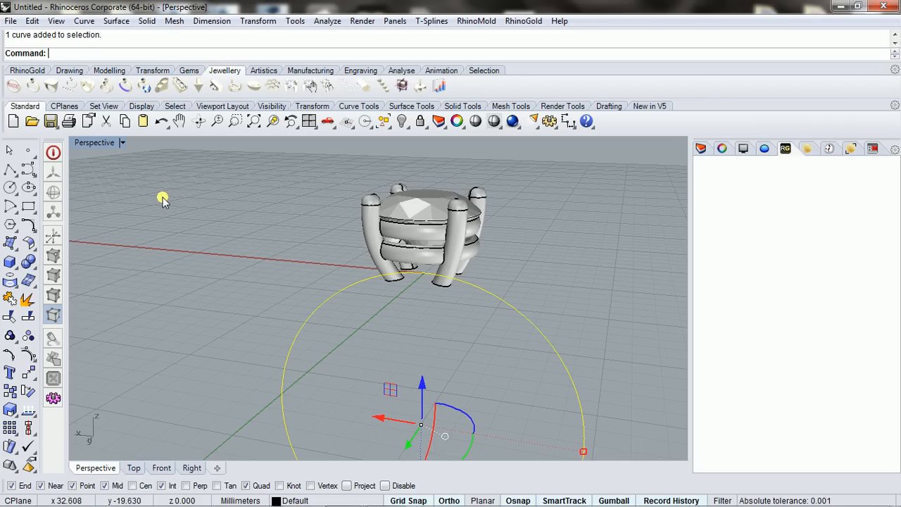
left_click(162, 86)
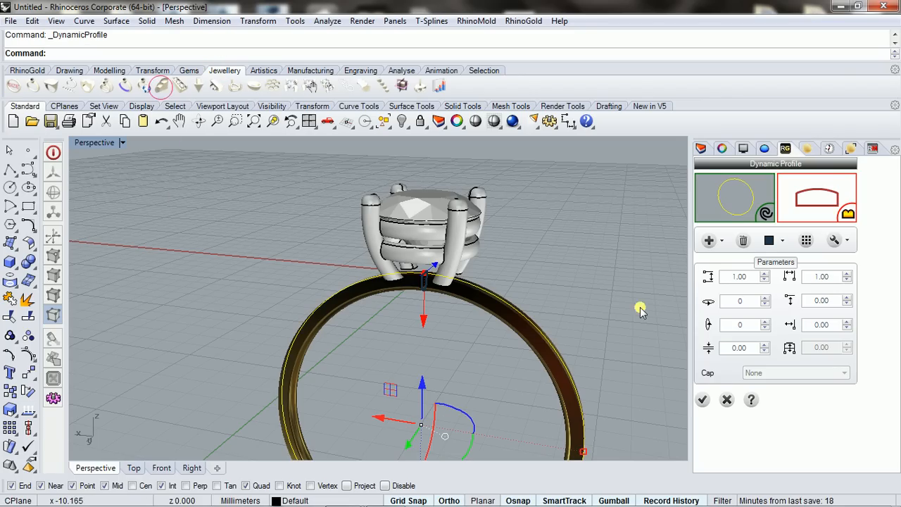
double_click(755, 278)
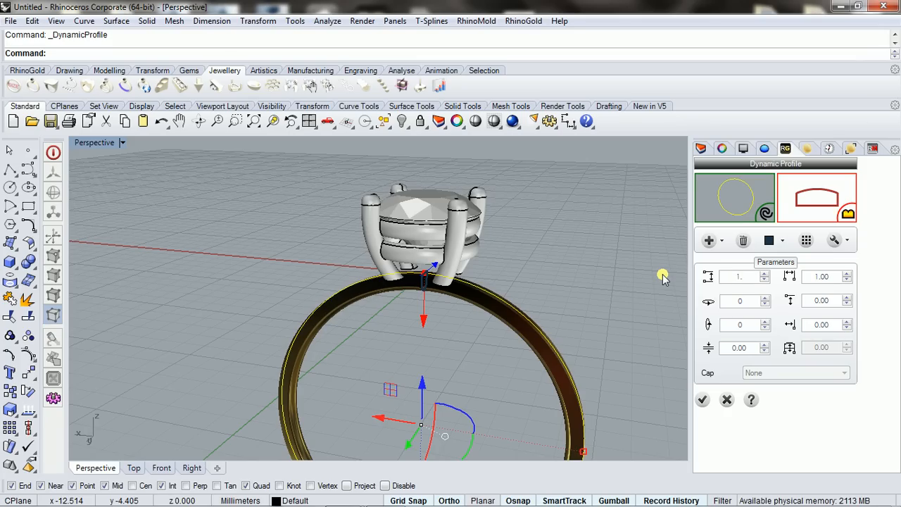
double_click(832, 277)
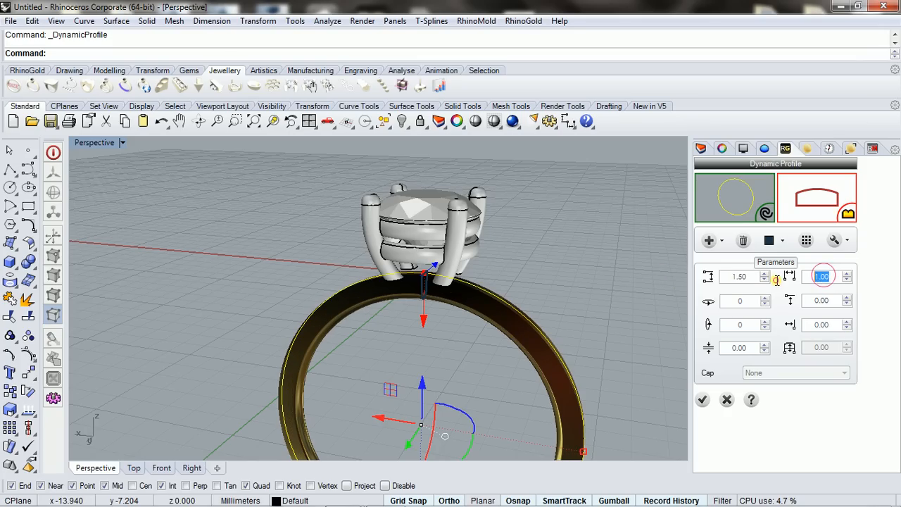
type("3")
left_click(746, 326)
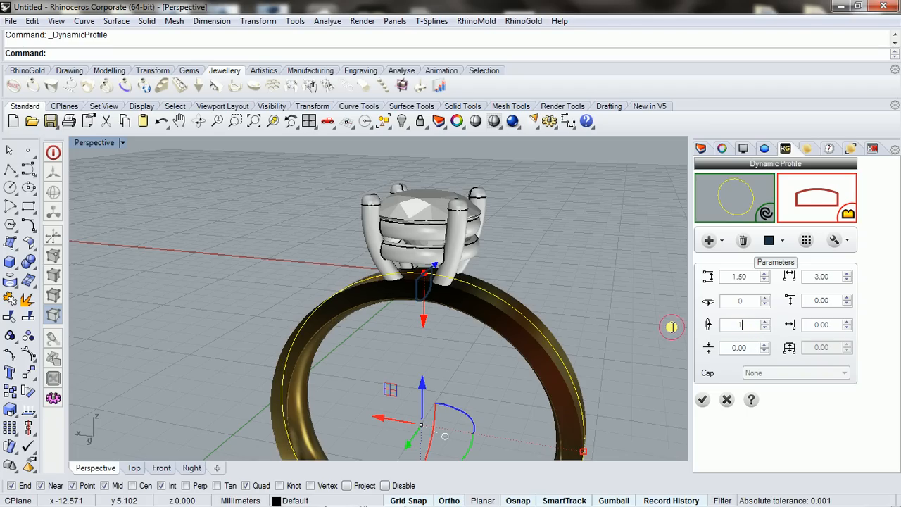
left_click(747, 299)
right_click_drag(507, 302, 513, 275)
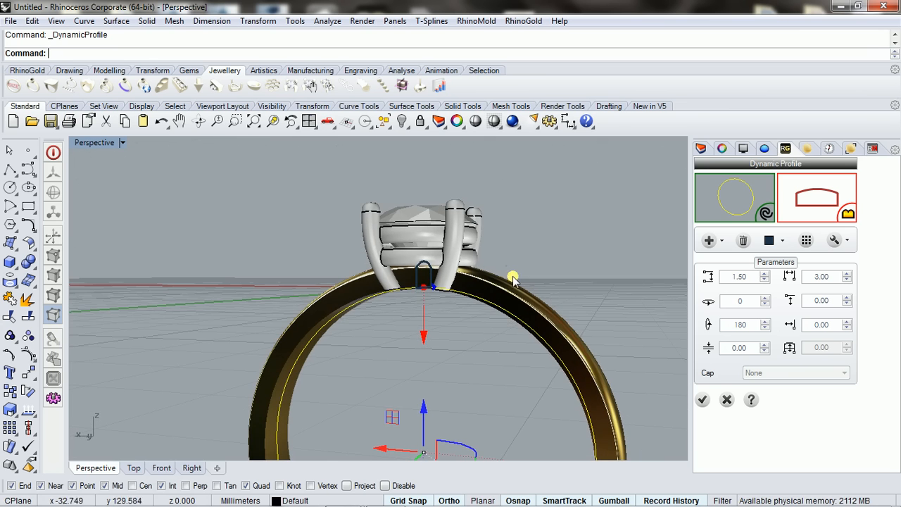
Replace the band's single profile with eight profiles spaced around the finger-hole curve
left_click(726, 241)
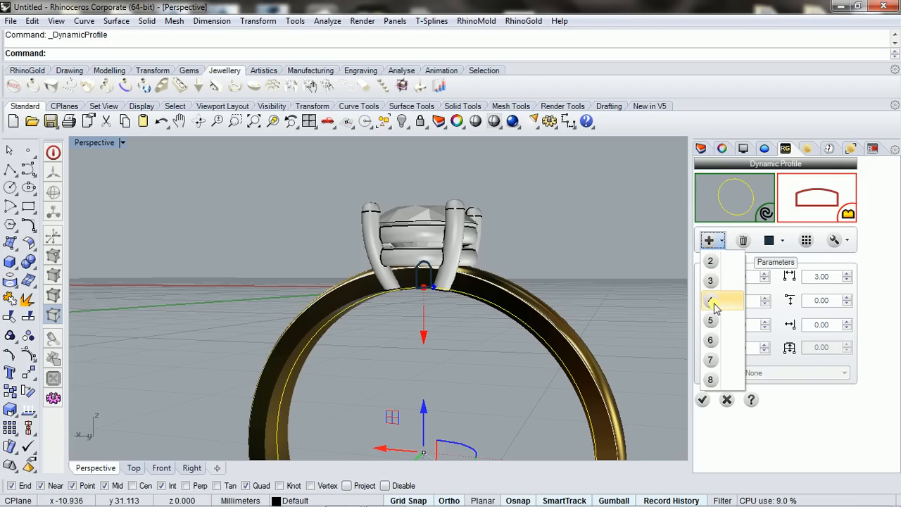
left_click(710, 379)
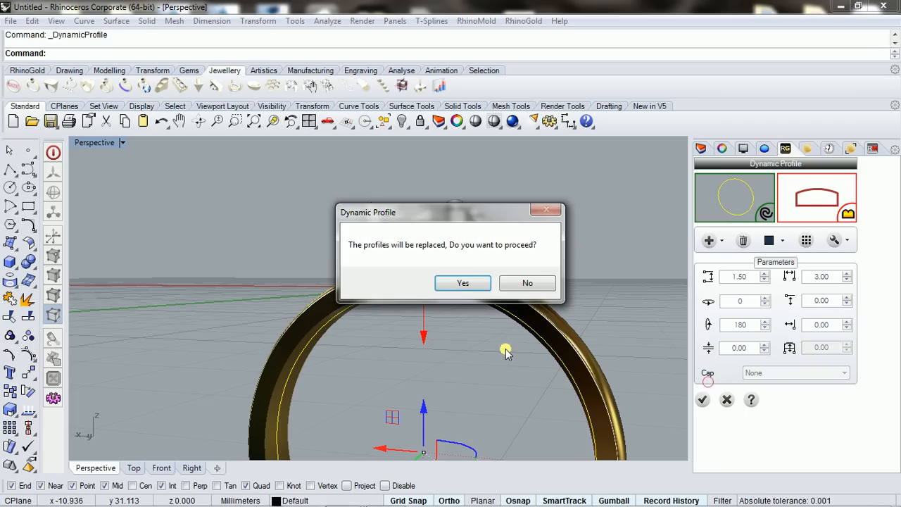
left_click(463, 284)
right_click_drag(446, 326, 455, 382)
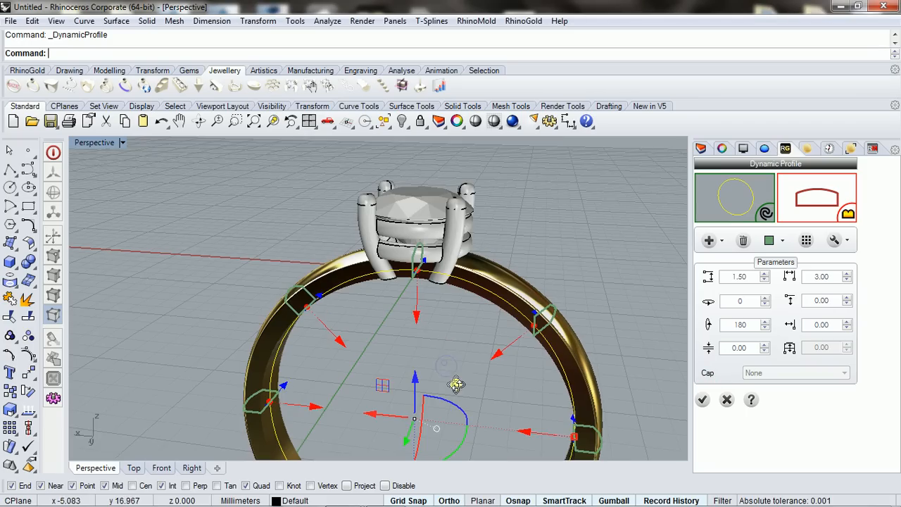
Set the height of the profile directly beneath the gem to 4.00 mm and accept the band
left_click(628, 311)
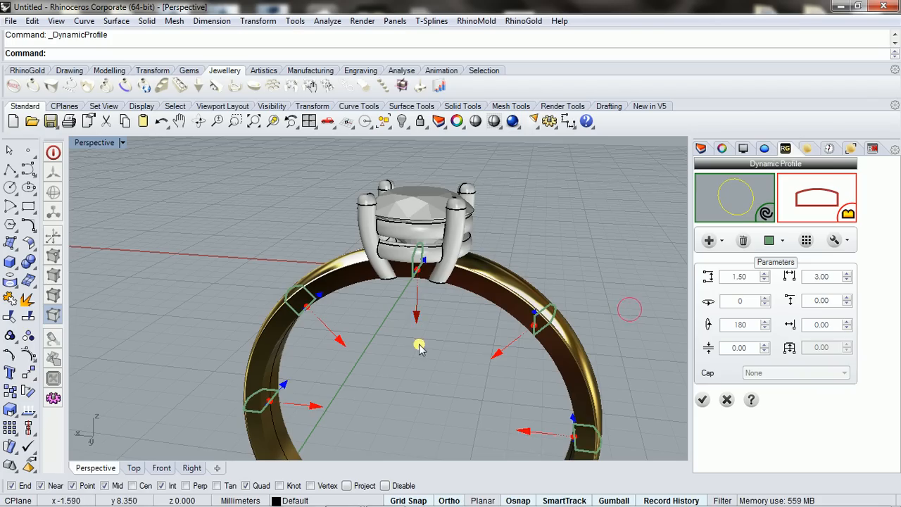
left_click(421, 352)
left_click(416, 274)
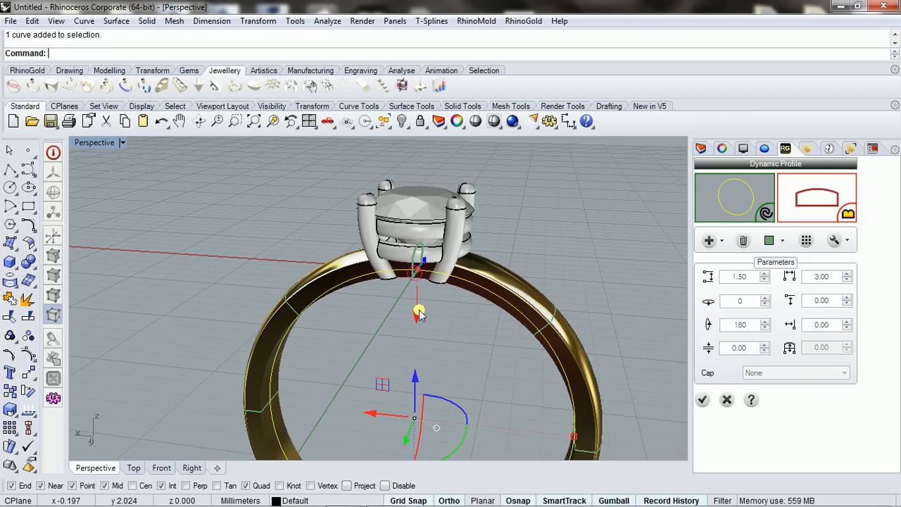
mouse_move(463, 360)
right_mouse_down()
mouse_move(388, 330)
mouse_move(354, 260)
mouse_move(336, 284)
mouse_move(374, 318)
mouse_move(443, 318)
mouse_move(491, 345)
mouse_move(494, 356)
mouse_move(492, 338)
mouse_move(426, 249)
mouse_move(408, 244)
mouse_move(402, 306)
mouse_move(456, 351)
right_mouse_up()
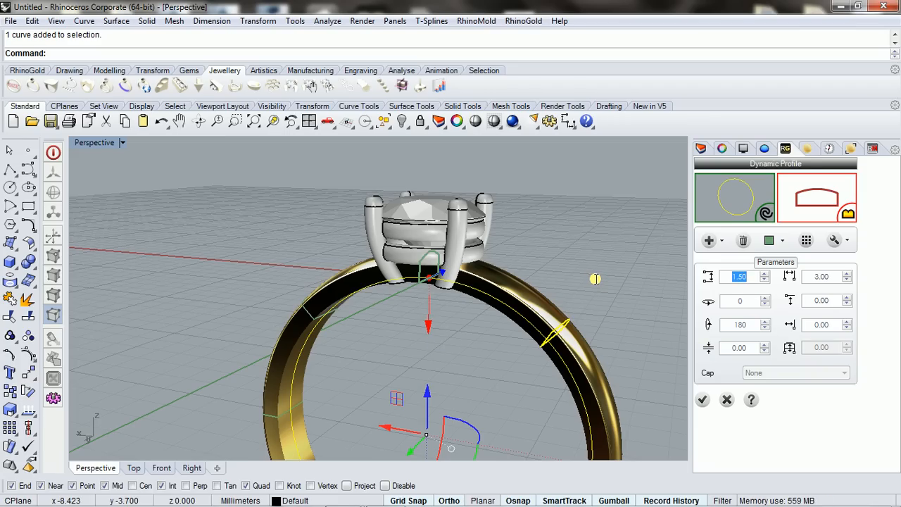
left_click(829, 278)
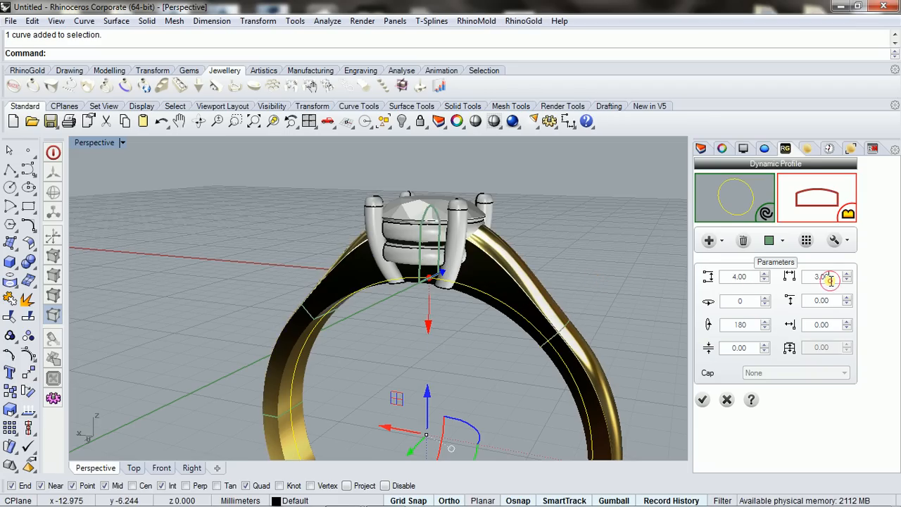
right_click_drag(485, 284, 492, 307)
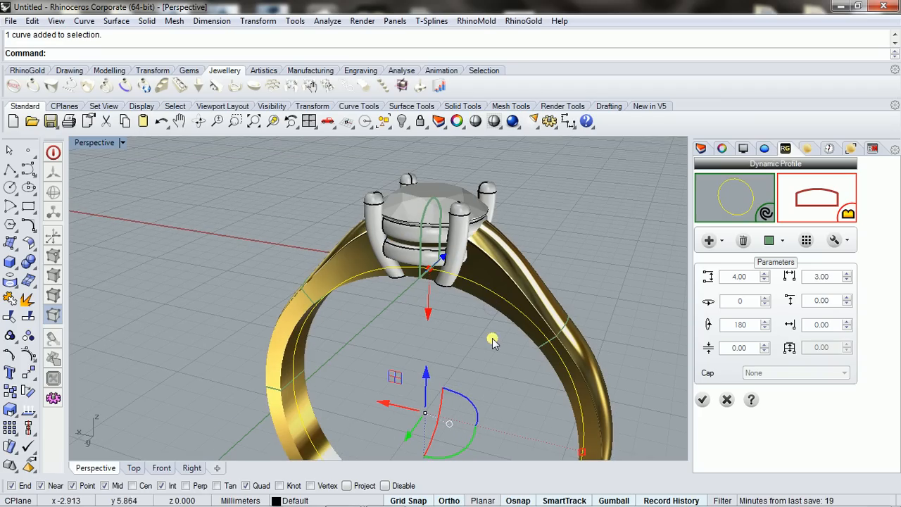
left_click(702, 401)
Extrude the curve around the gem's girdle downward about 6 mm as a tapered surface with a 10-degree draft angle
scroll(405, 290, "up", 2)
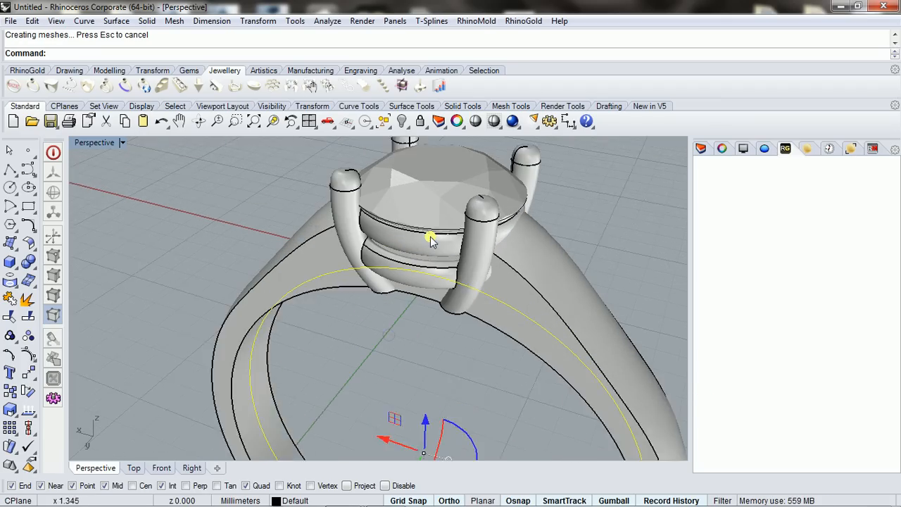
scroll(428, 235, "up", 3)
left_click(452, 229)
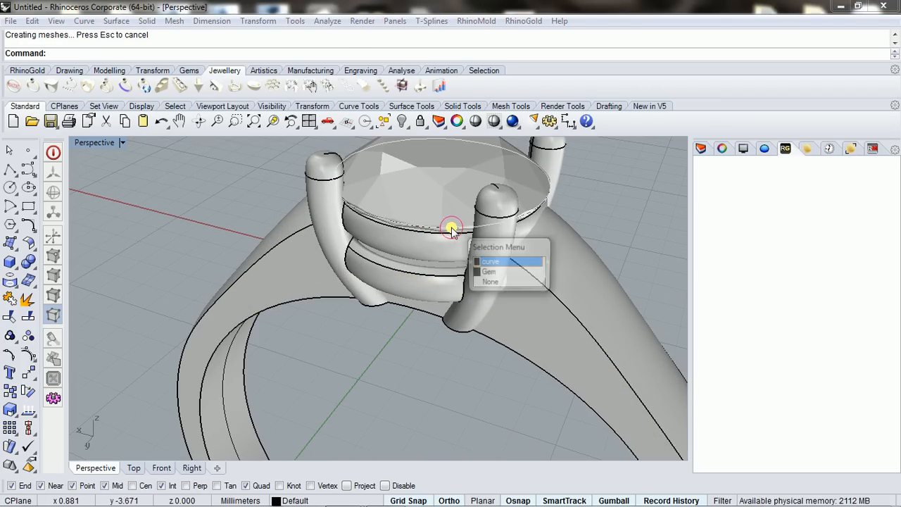
left_click(490, 263)
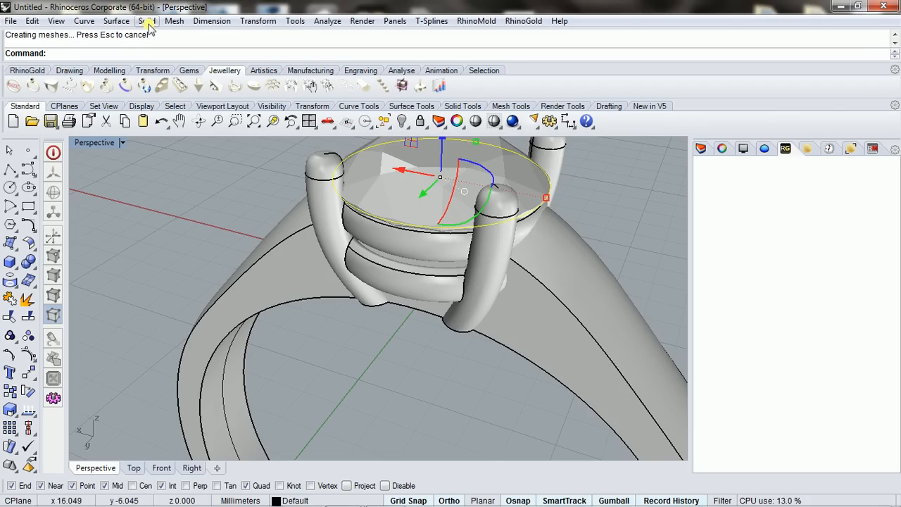
left_click(117, 21)
mouse_move(205, 206)
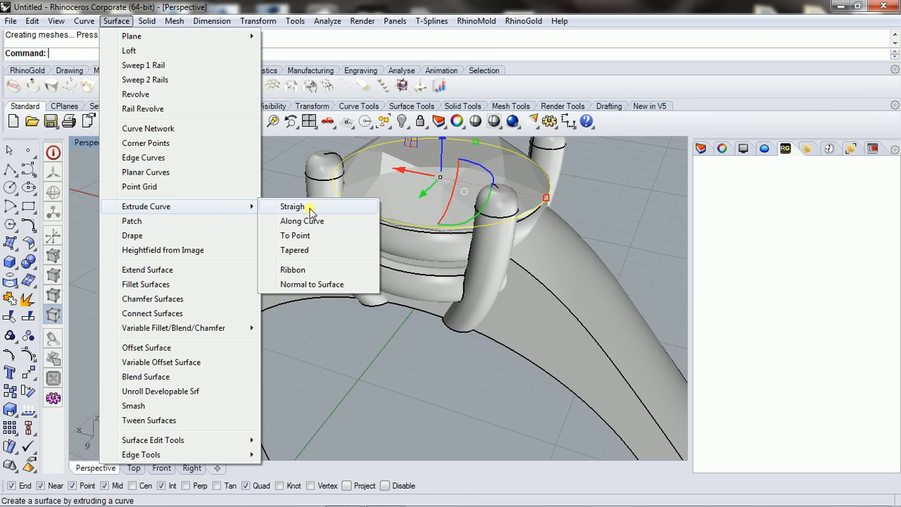
left_click(321, 250)
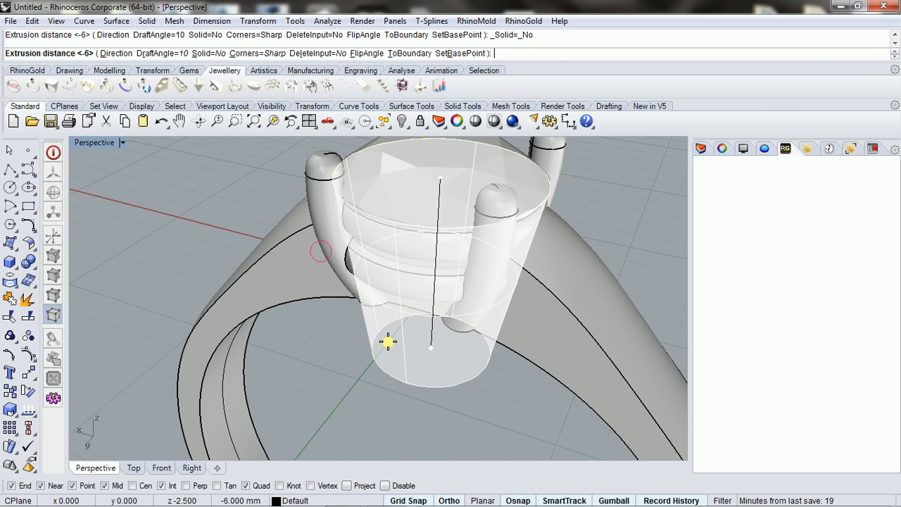
left_click(389, 340)
Cap the open ends of the tapered surface to make a solid cutter
right_click_drag(368, 360, 439, 312)
left_click(459, 404)
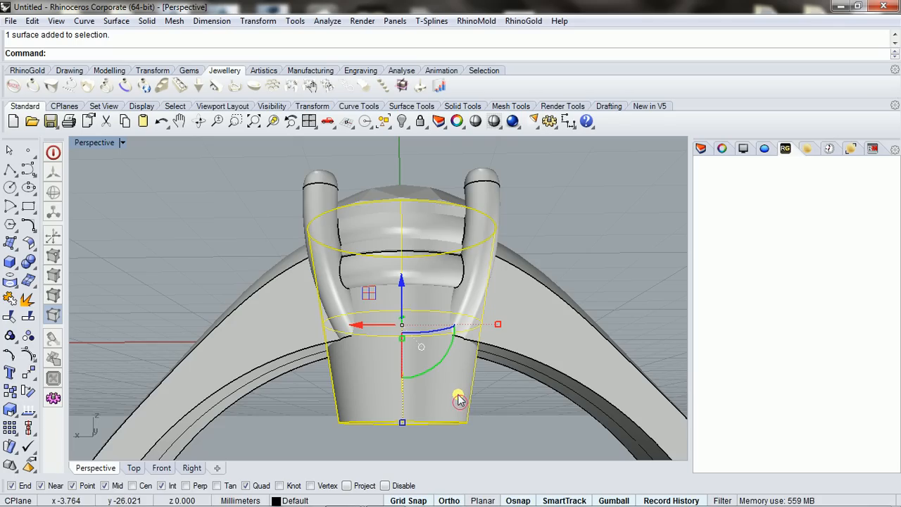
type("Cap")
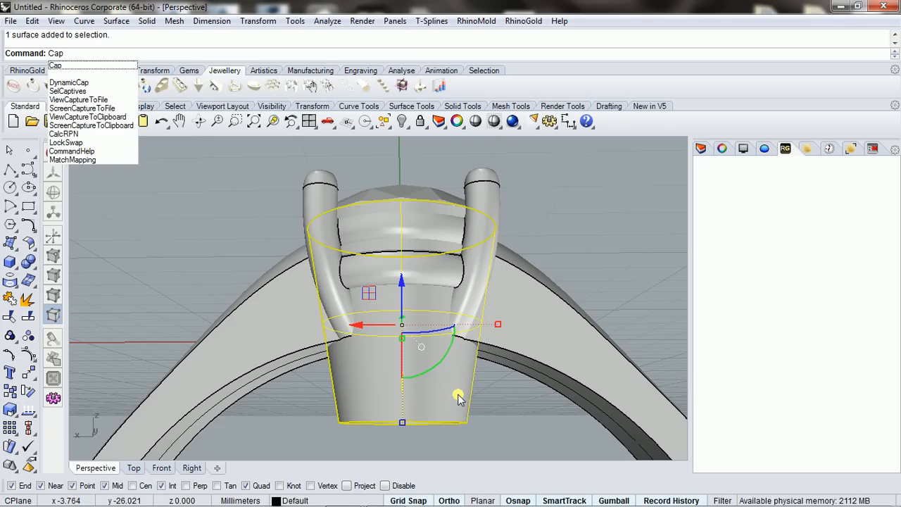
key("Return")
left_click(449, 290)
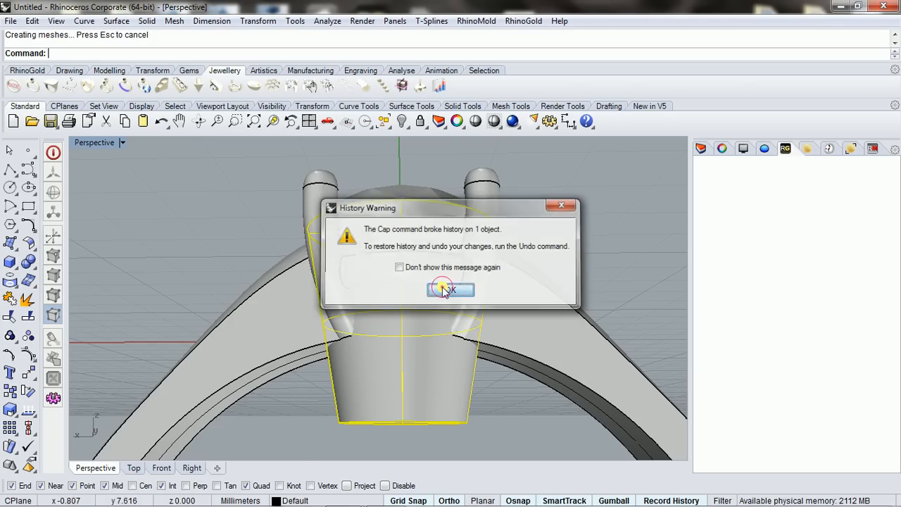
Try to subtract the new band from the tapered cutter with Boolean Difference and undo the operation
right_click_drag(493, 406, 552, 301)
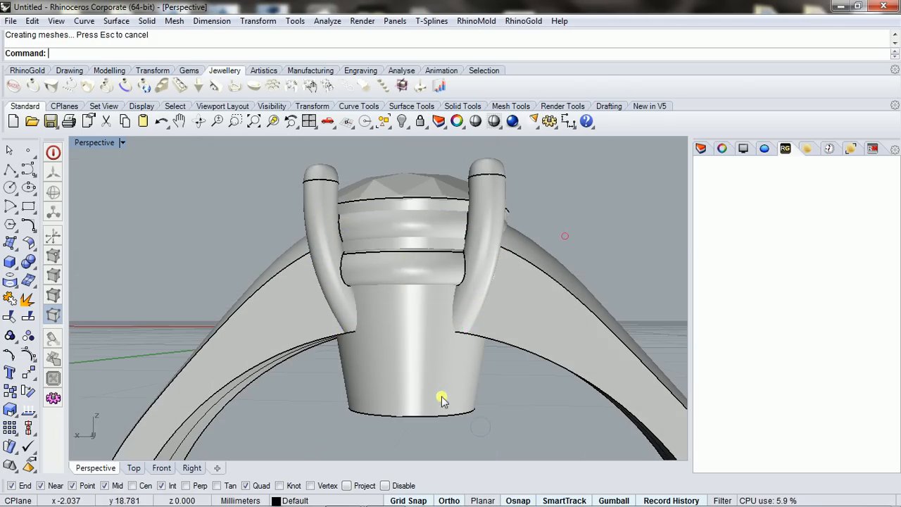
left_click(424, 410)
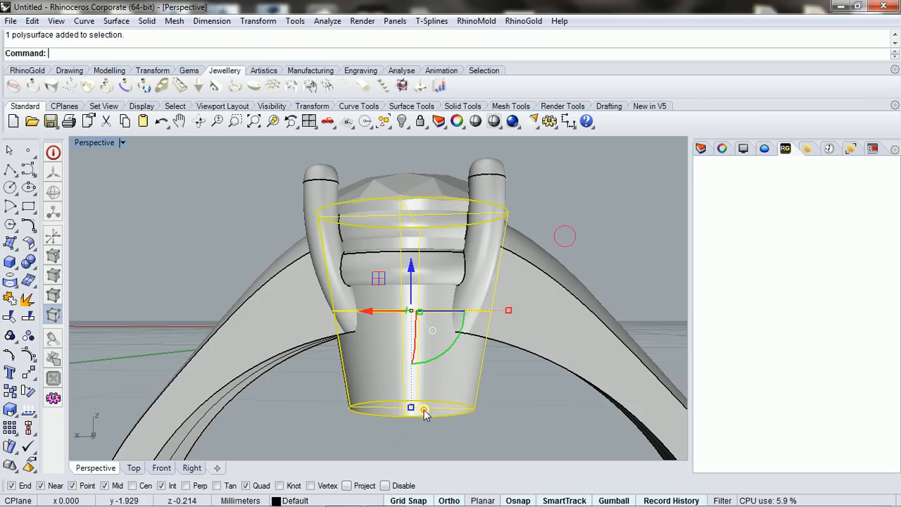
left_click(31, 268)
left_click(64, 269)
left_click(268, 324)
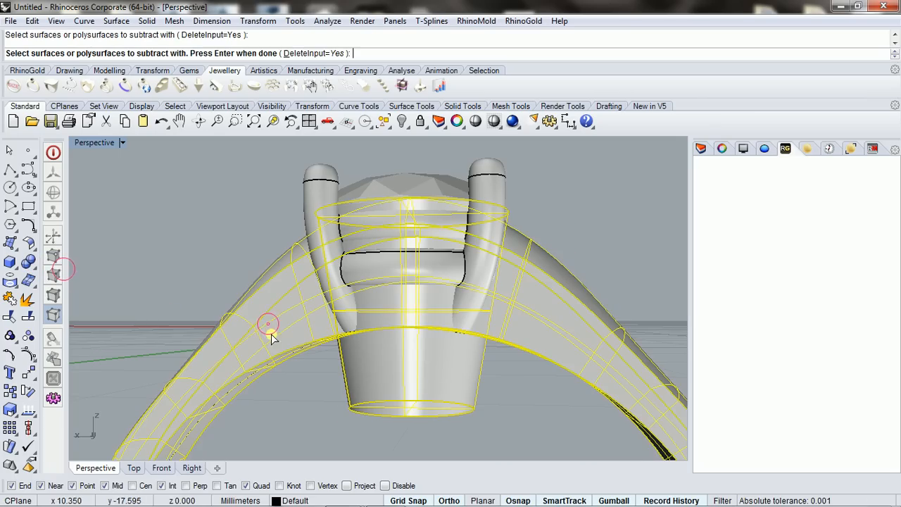
key("Return")
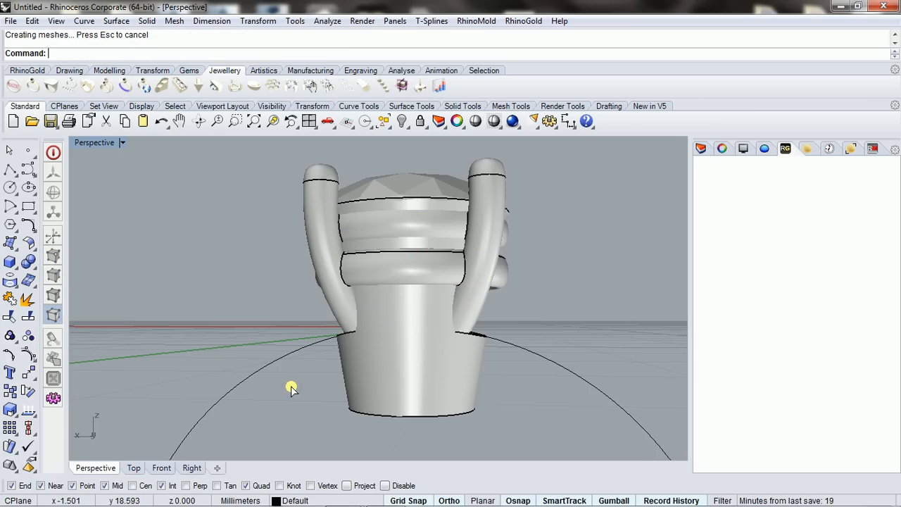
key("ctrl+z")
Subtract the tapered cutter from the new band with Boolean Difference, deleting the cutter
left_click(329, 407)
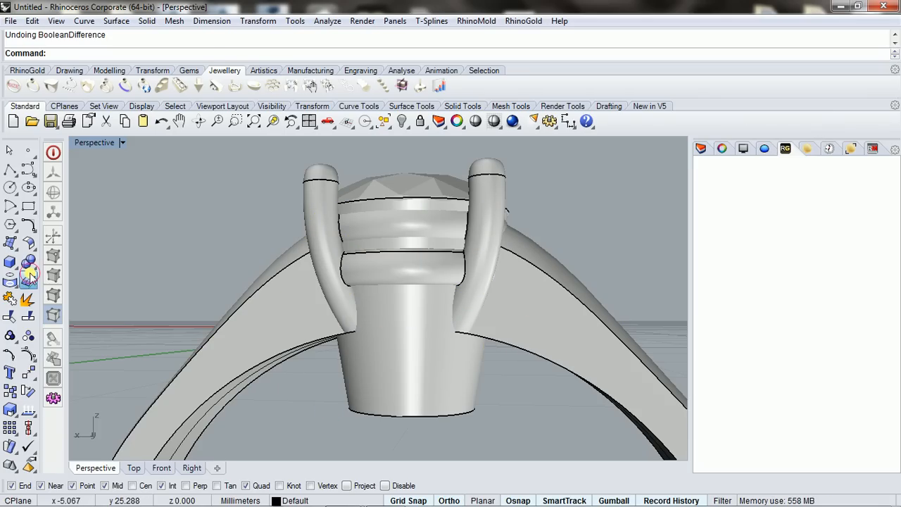
left_click(30, 278)
left_click(33, 267)
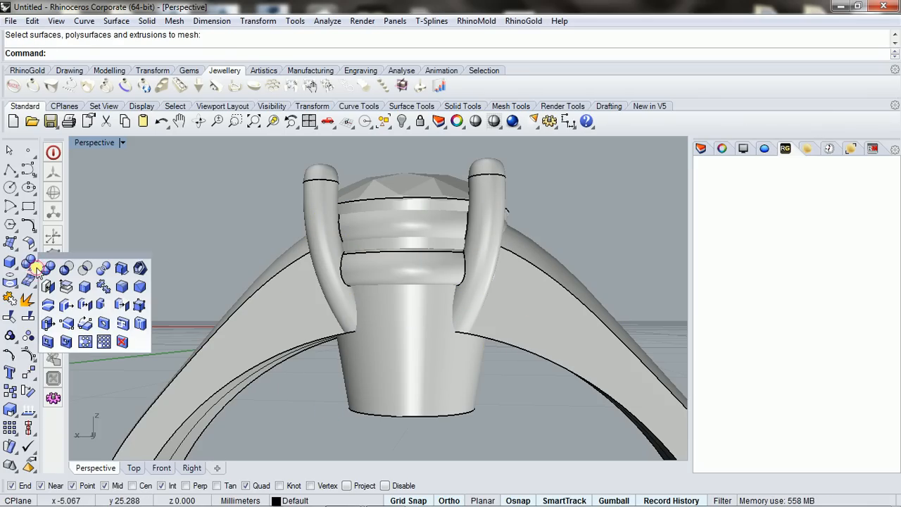
left_click(66, 268)
left_click(288, 331)
right_click(388, 386)
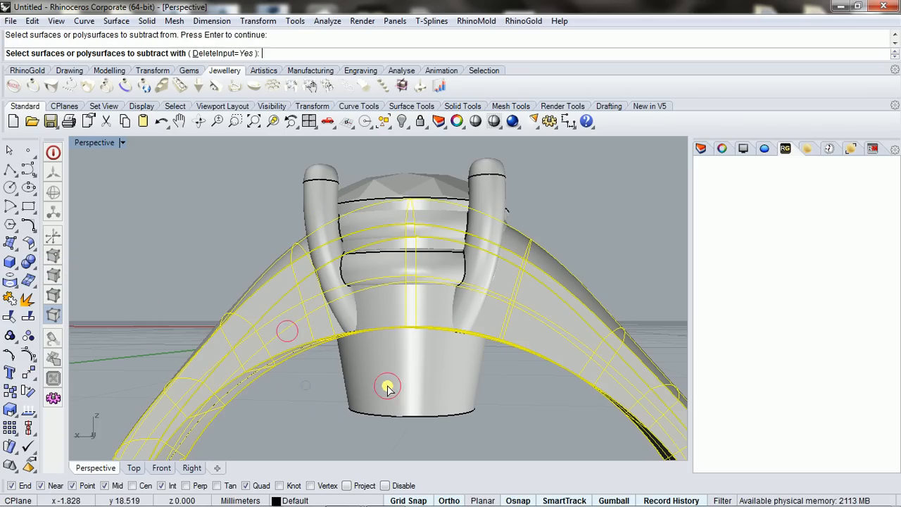
left_click(388, 386)
right_click(479, 402)
right_click_drag(479, 402, 464, 310)
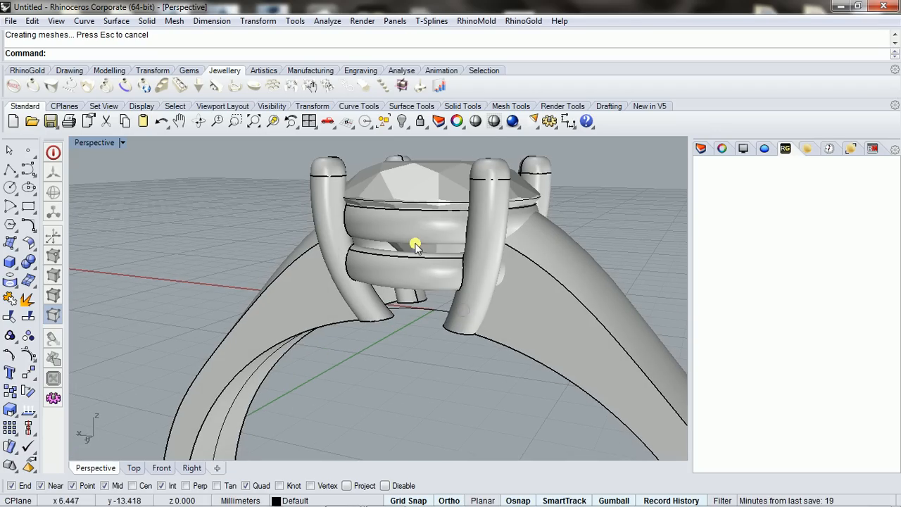
Maximize the Front viewport and examine the cut beneath the gem where the band meets the prongs
double_click(89, 144)
double_click(83, 307)
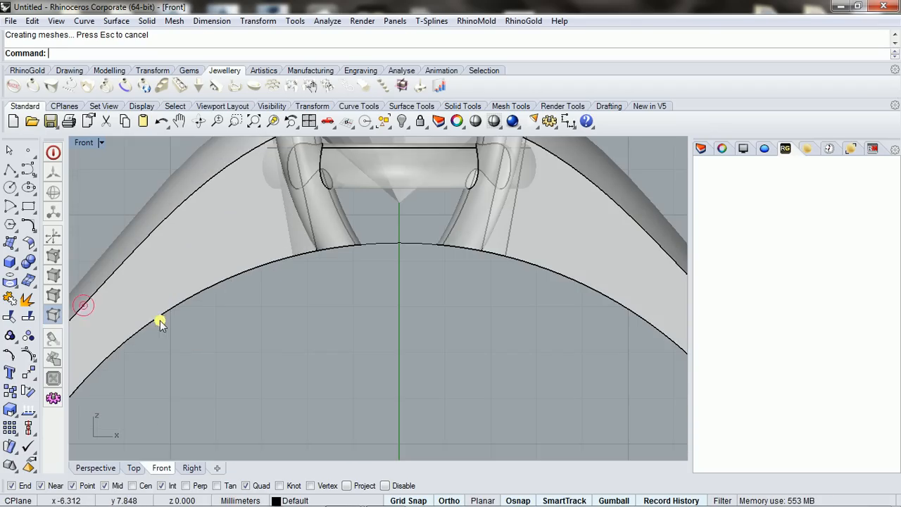
scroll(261, 392, "down", 5)
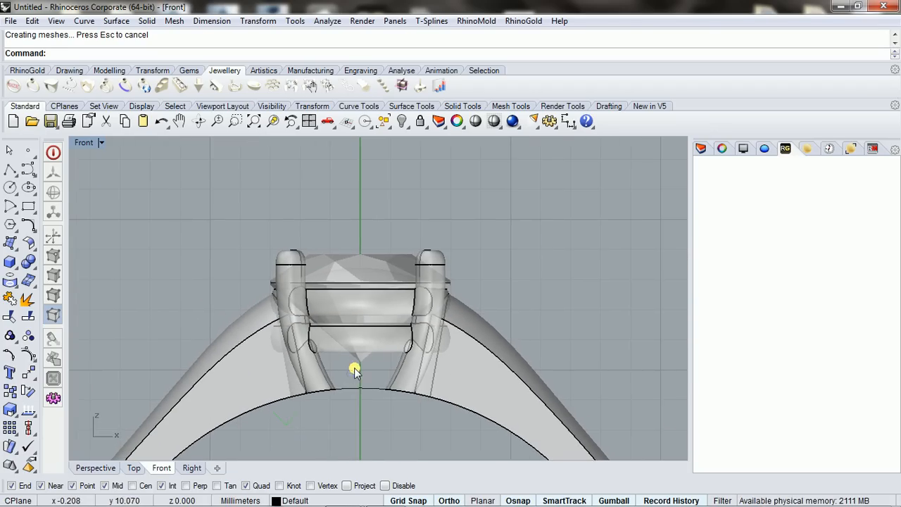
scroll(352, 373, "up", 4)
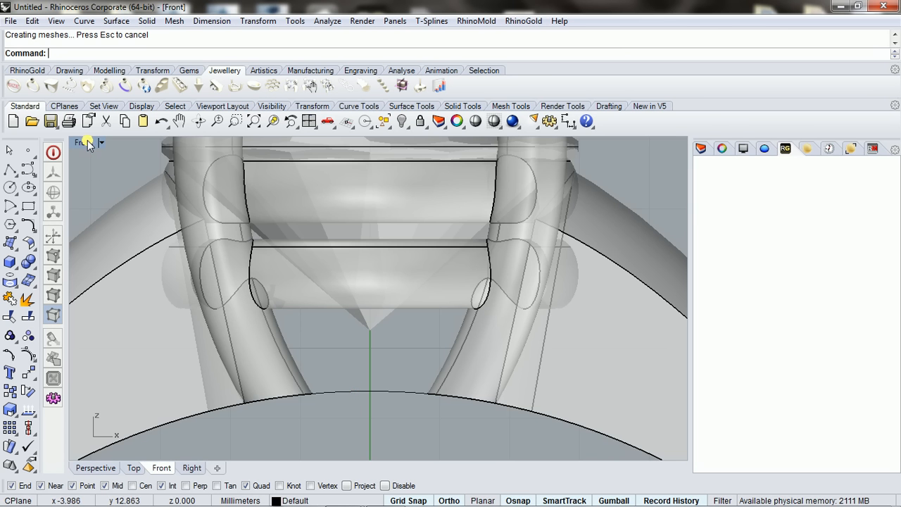
Combine the cut band and the gem's prong setting into one solid with Boolean Union
double_click(86, 143)
double_click(413, 144)
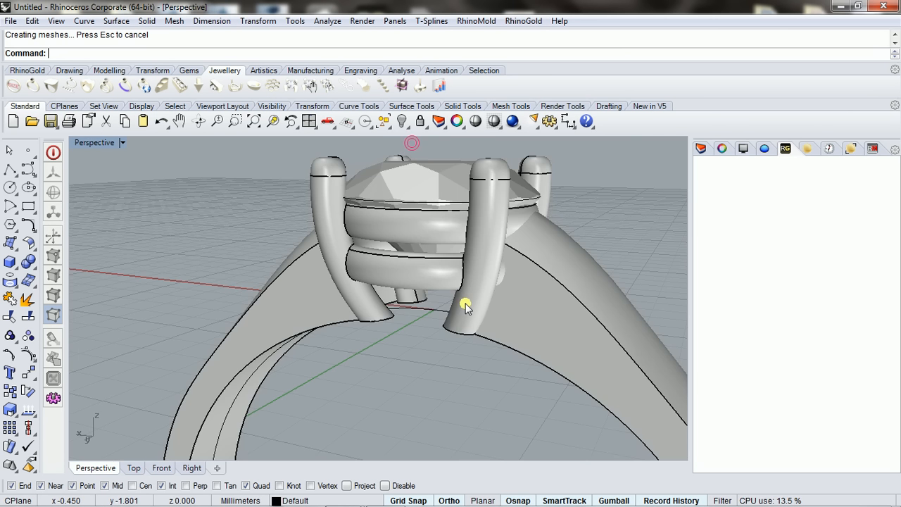
right_click_drag(463, 302, 544, 337)
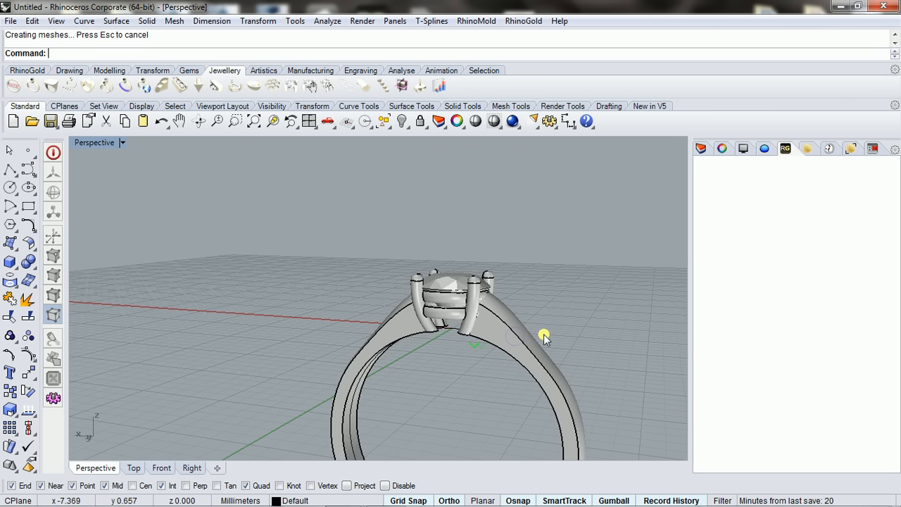
scroll(504, 339, "up", 2)
left_click(499, 340)
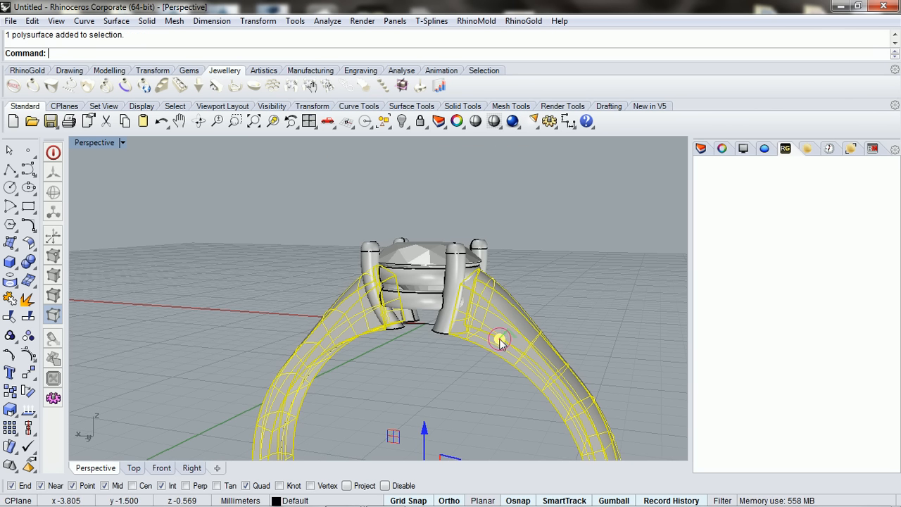
left_click(449, 325, "shift")
right_click_drag(490, 362, 476, 405)
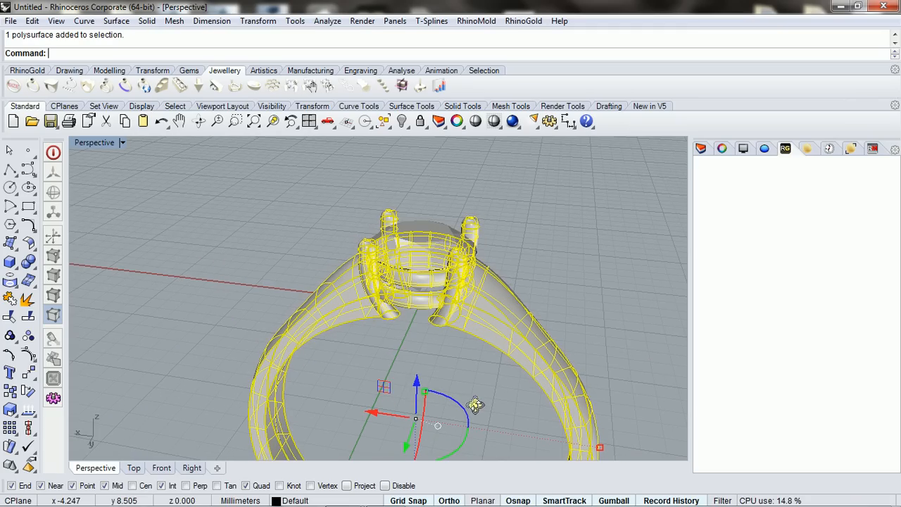
left_click(28, 262)
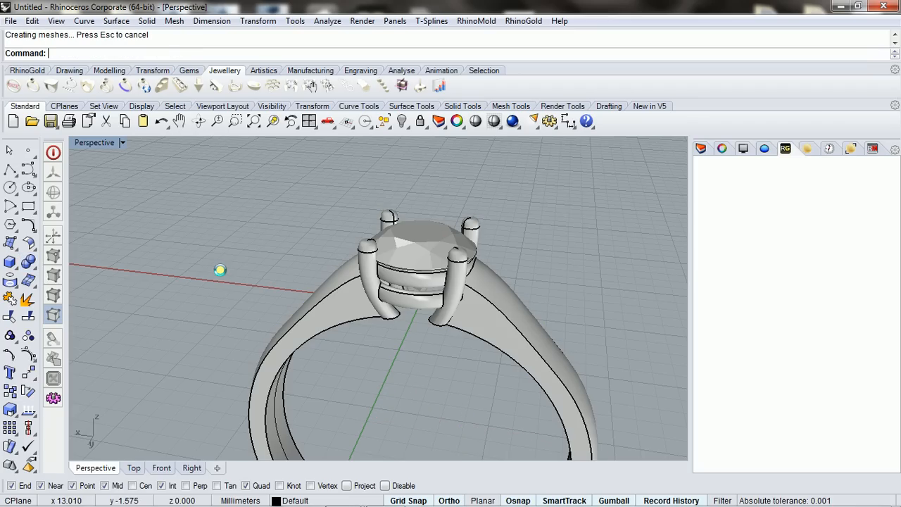
left_click(333, 295)
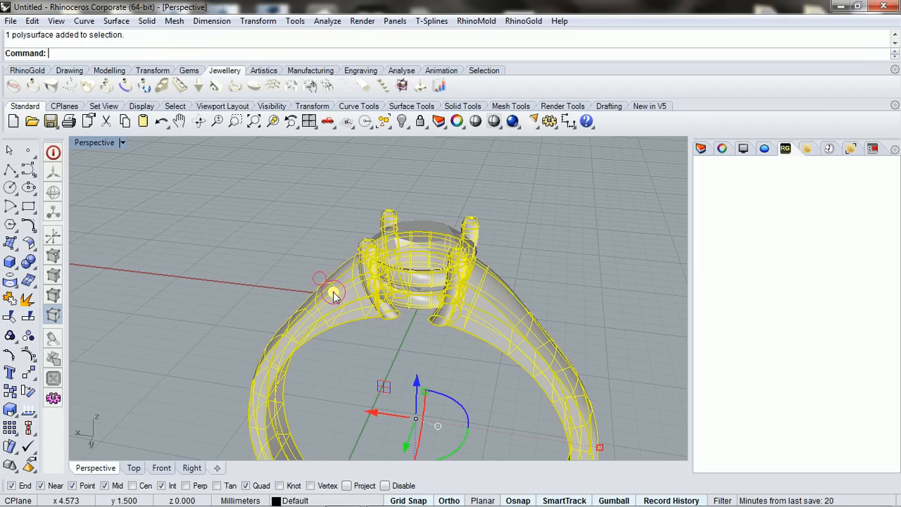
left_click(297, 245)
Set the Perspective viewport's display mode to Rendered and examine the ring around the gem
left_click(126, 143)
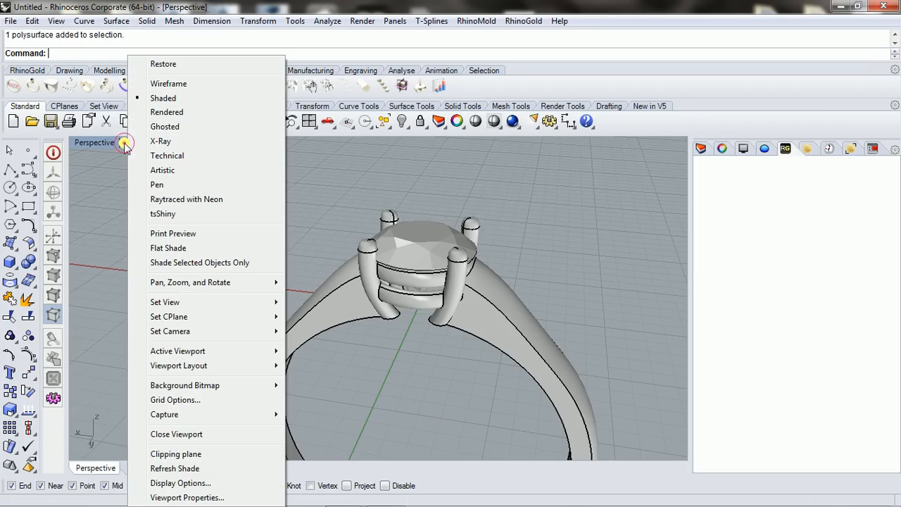
left_click(178, 112)
right_click_drag(533, 232, 196, 223)
right_click_drag(392, 238, 432, 338)
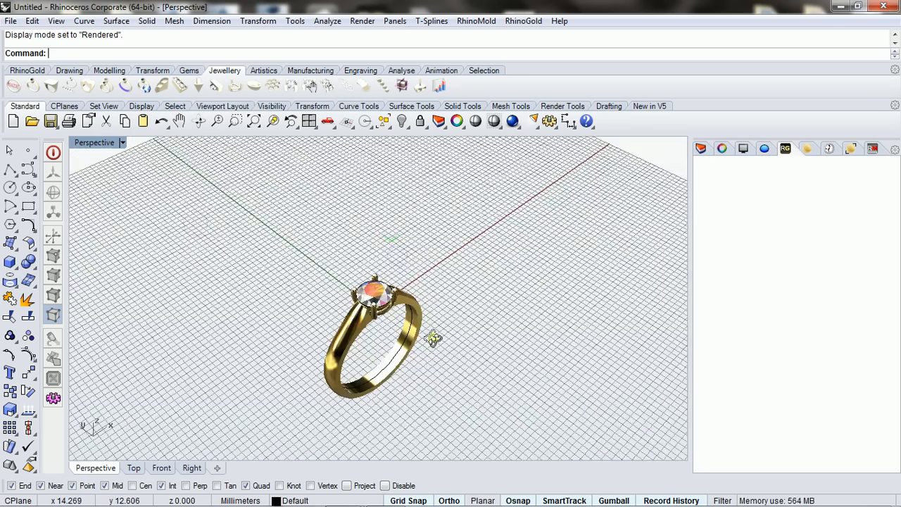
scroll(387, 314, "up", 3)
scroll(380, 259, "up", 3)
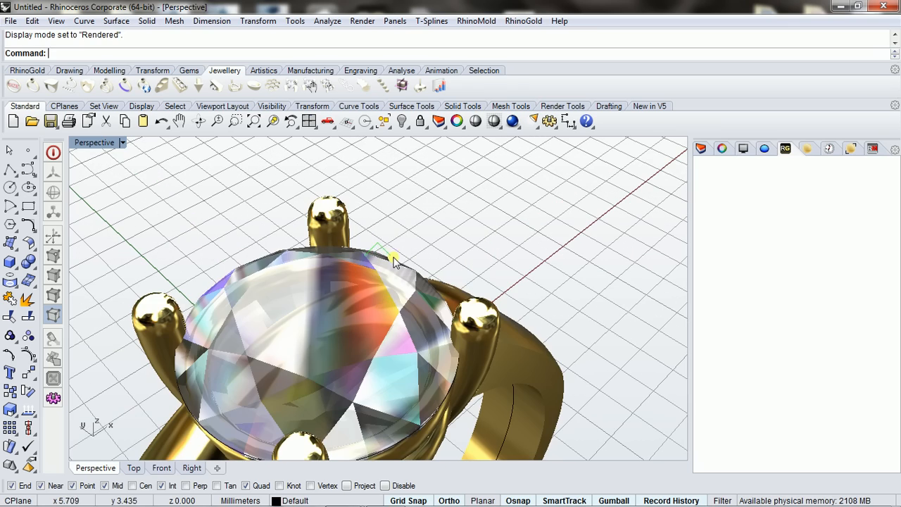
Delete the leftover geometry at the gem's outer edge
left_click(392, 261)
key("Delete")
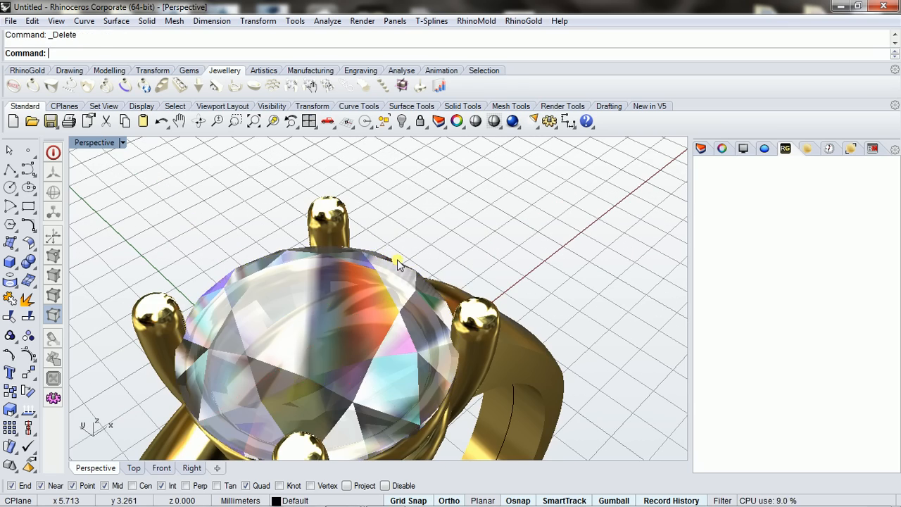
scroll(443, 237, "down", 6)
scroll(459, 278, "up", 2)
scroll(459, 278, "up", 3)
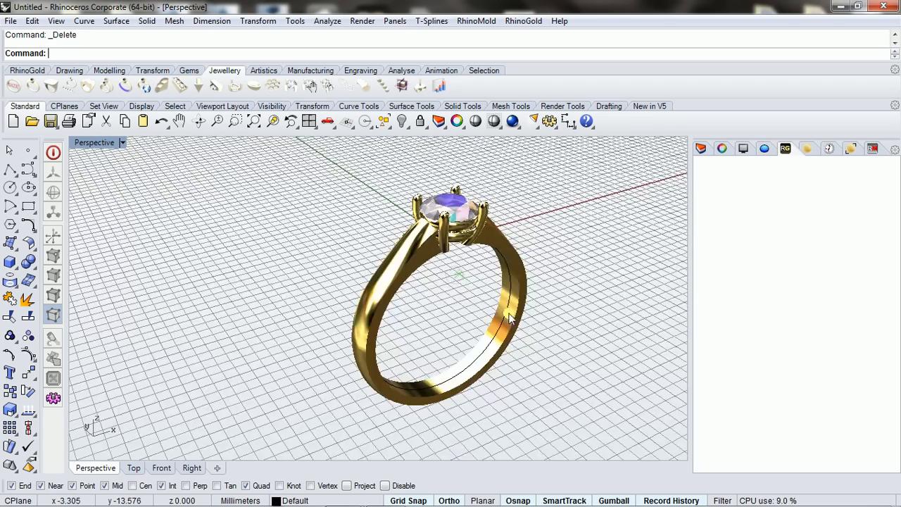
Delete the finger-hole curve running along the inside of the band
right_click_drag(504, 313, 353, 362)
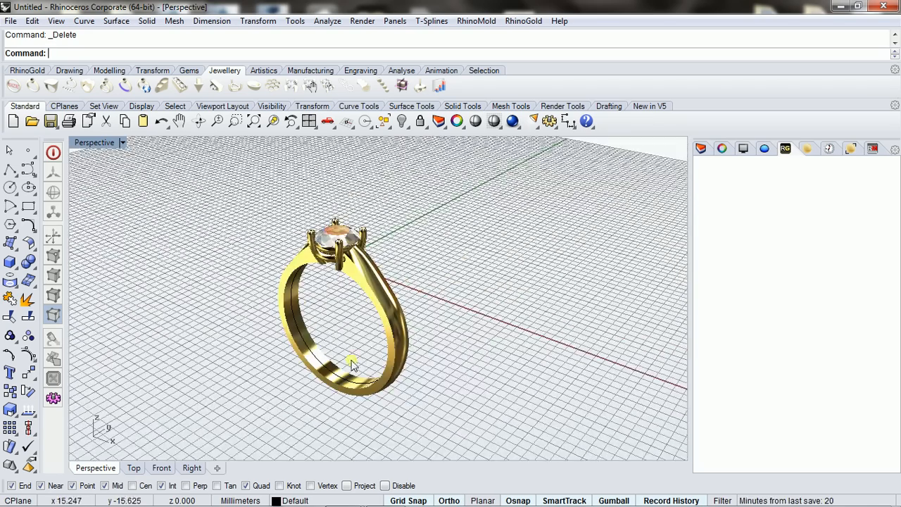
scroll(356, 370, "up", 3)
scroll(363, 386, "up", 2)
left_click(345, 390)
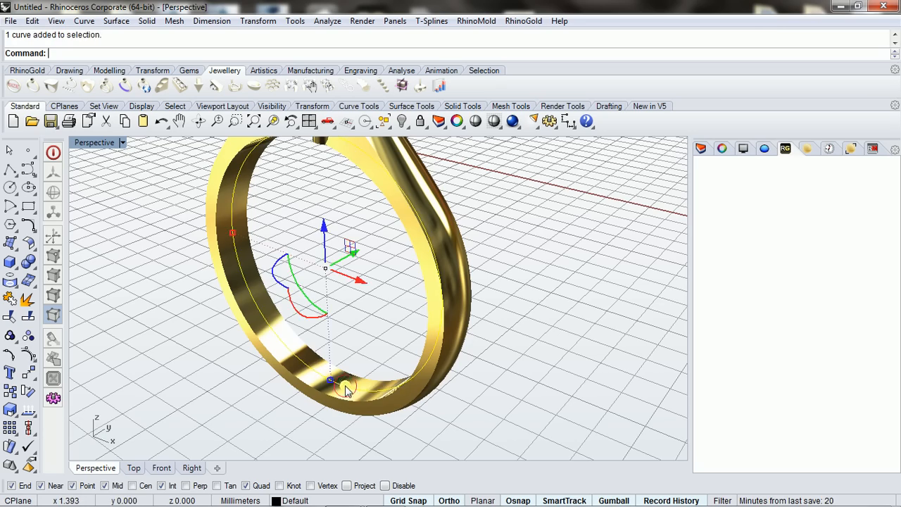
key("Delete")
scroll(381, 365, "down", 5)
right_click_drag(351, 294, 367, 335)
scroll(392, 370, "up", 2)
right_click_drag(388, 366, 397, 343)
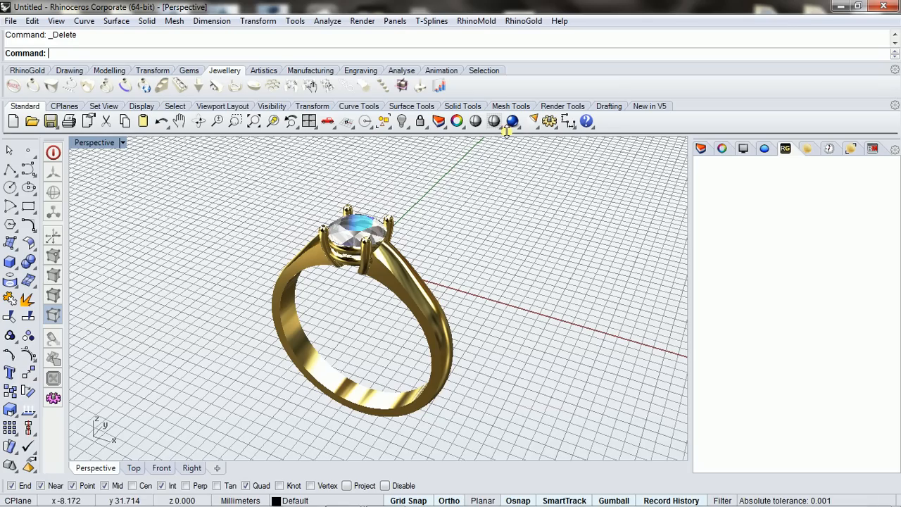
Draw a corner-to-corner plane covering the whole grid around the ring in the Top viewport
double_click(98, 144)
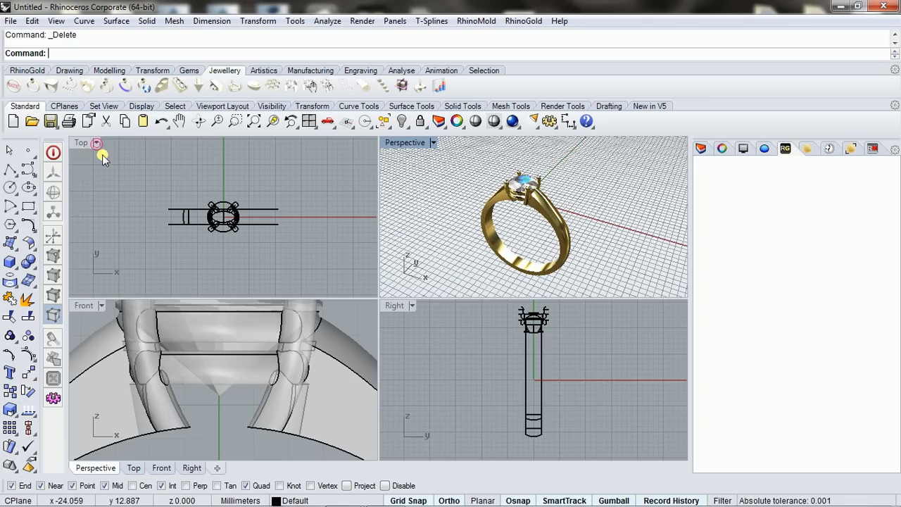
double_click(81, 143)
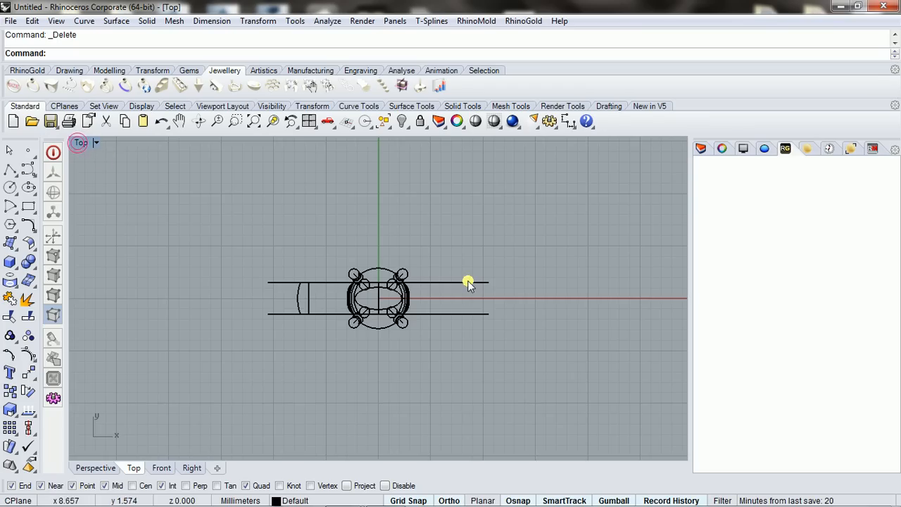
right_click_drag(496, 283, 528, 265)
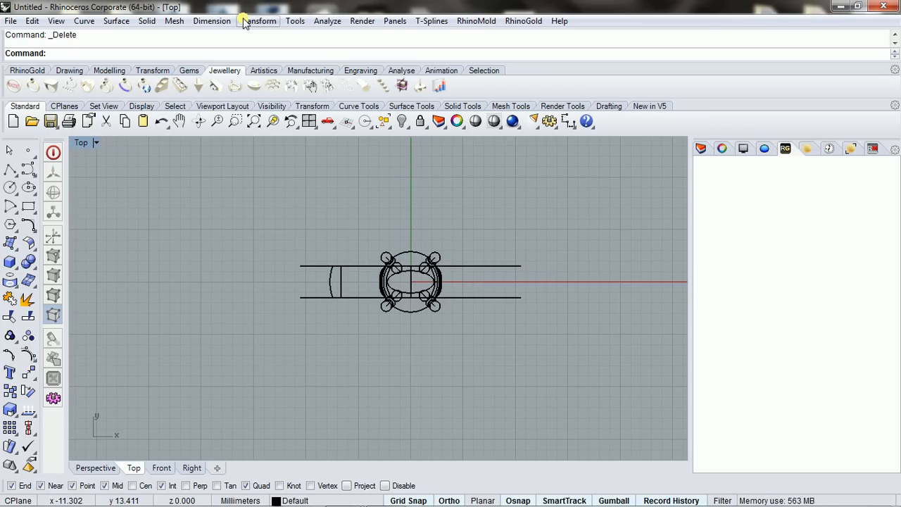
left_click(364, 22)
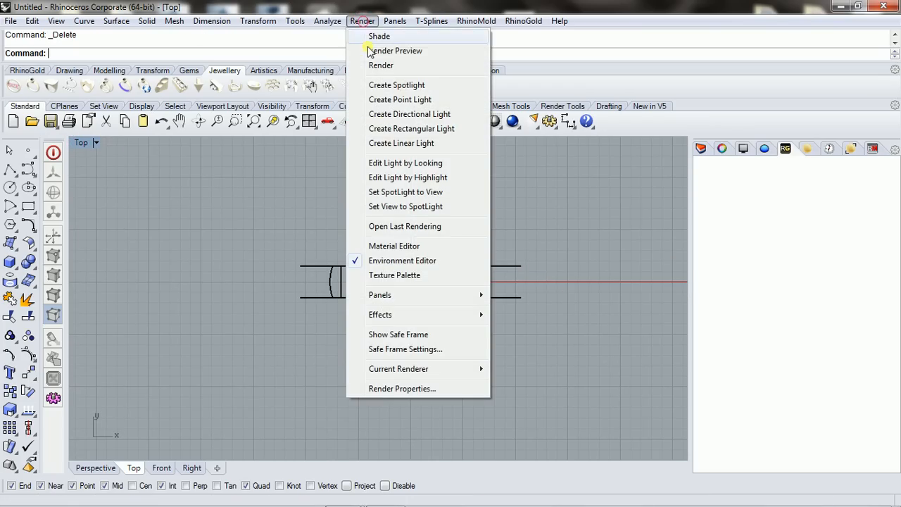
left_click(249, 202)
scroll(265, 261, "down", 3)
left_click(116, 20)
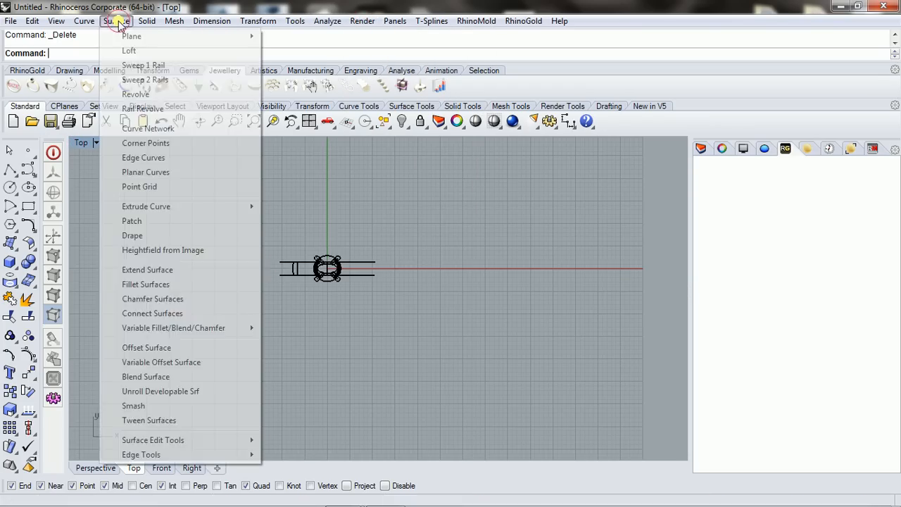
mouse_move(249, 38)
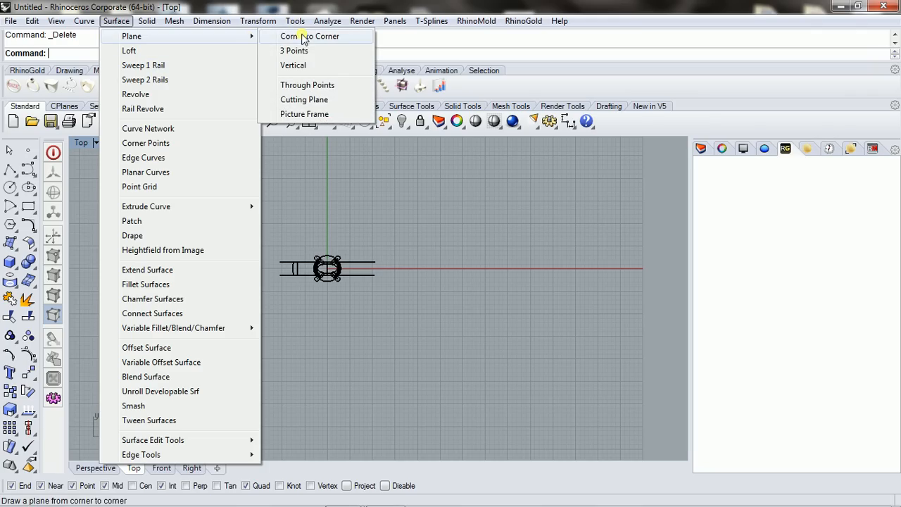
left_click(306, 36)
scroll(291, 312, "down", 5)
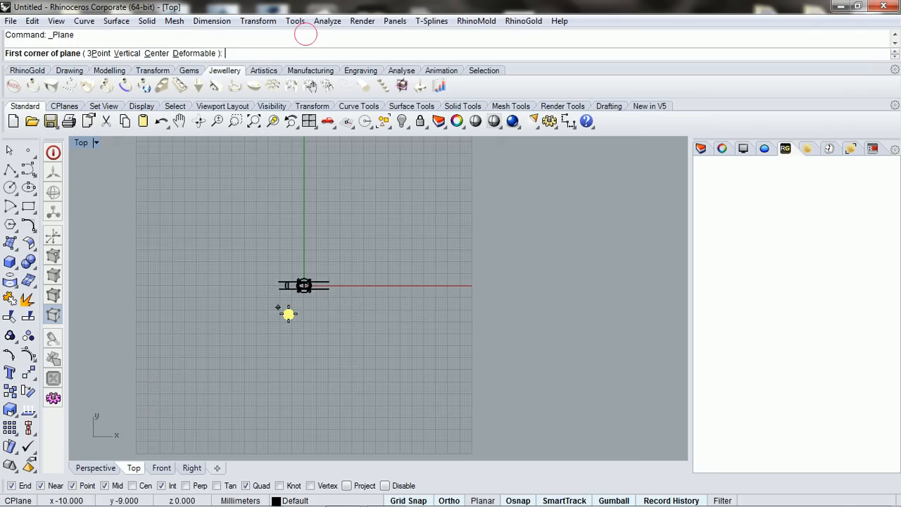
left_click(231, 230)
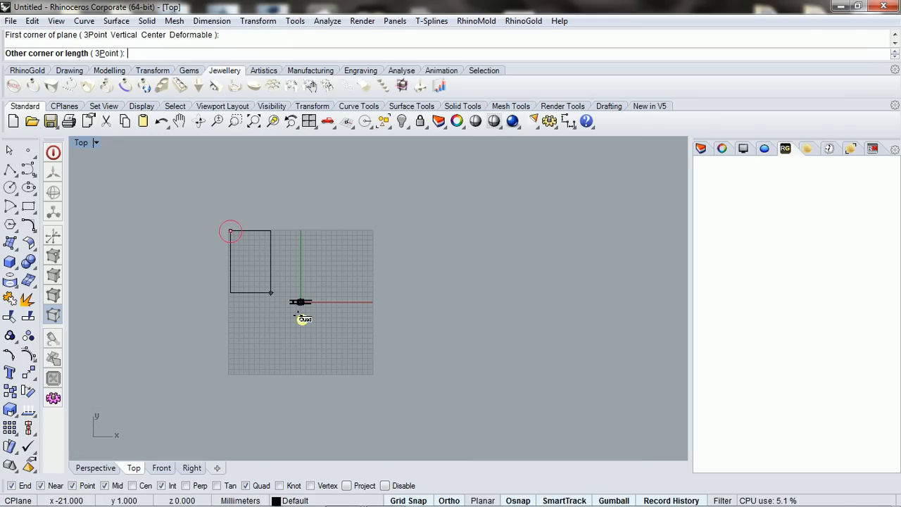
left_click(376, 377)
Move the ground plane straight down to the base of the ring in the Perspective viewport
double_click(82, 143)
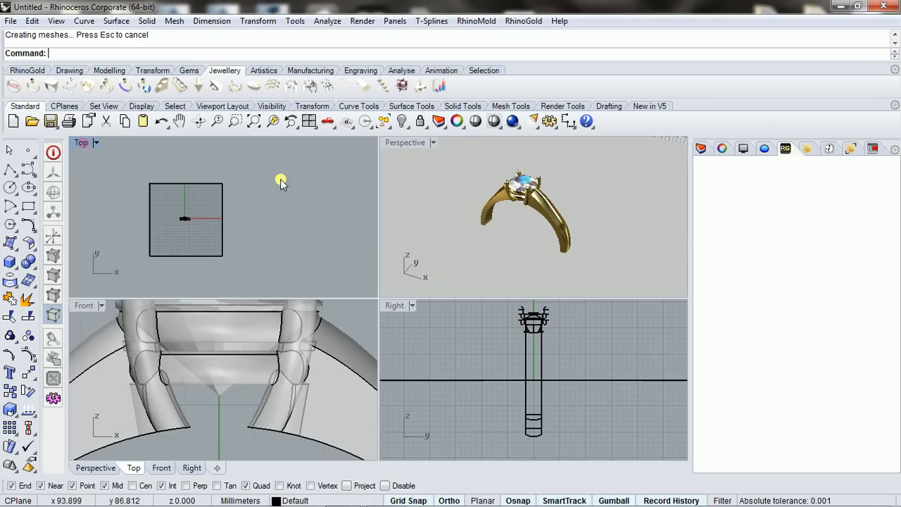
double_click(404, 143)
scroll(441, 183, "down", 5)
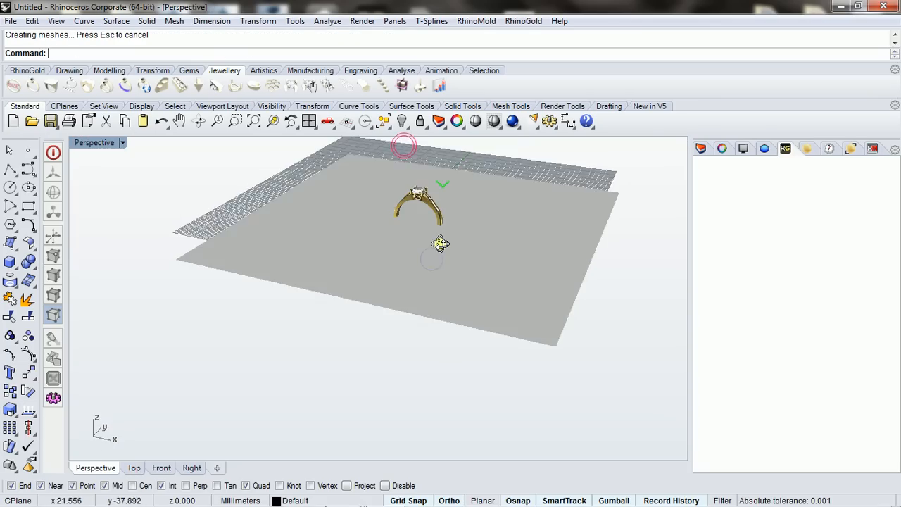
left_click(441, 245)
left_click_drag(423, 198, 420, 250)
left_click(549, 175)
right_click_drag(514, 179, 515, 233)
scroll(488, 244, "up", 4)
right_click_drag(428, 280, 460, 259)
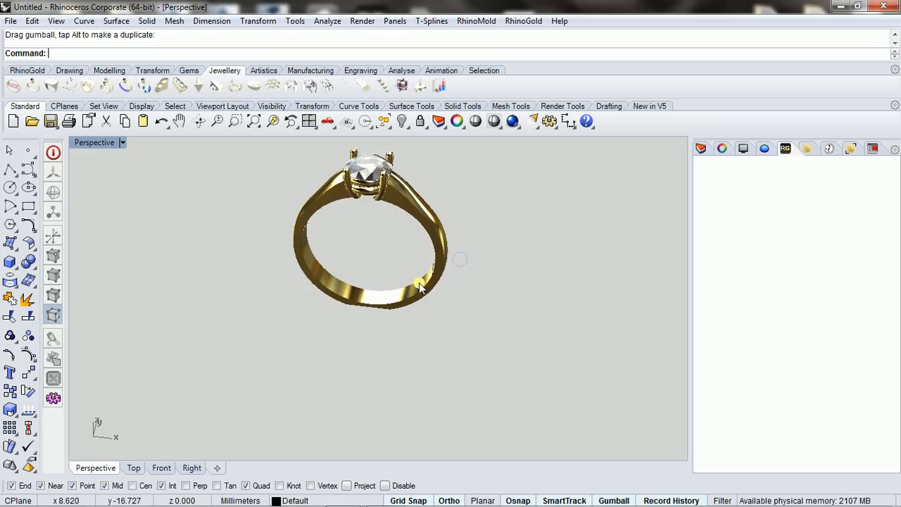
right_click_drag(419, 283, 374, 286)
scroll(343, 200, "up", 3)
right_click_drag(323, 231, 383, 243)
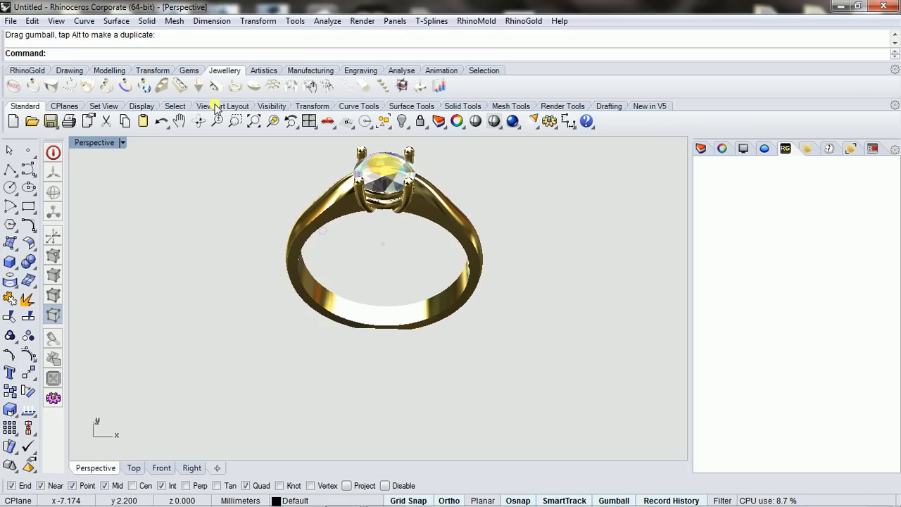
Create a rectangular light about 38 by 29 mm around the ring in the Top viewport
double_click(96, 142)
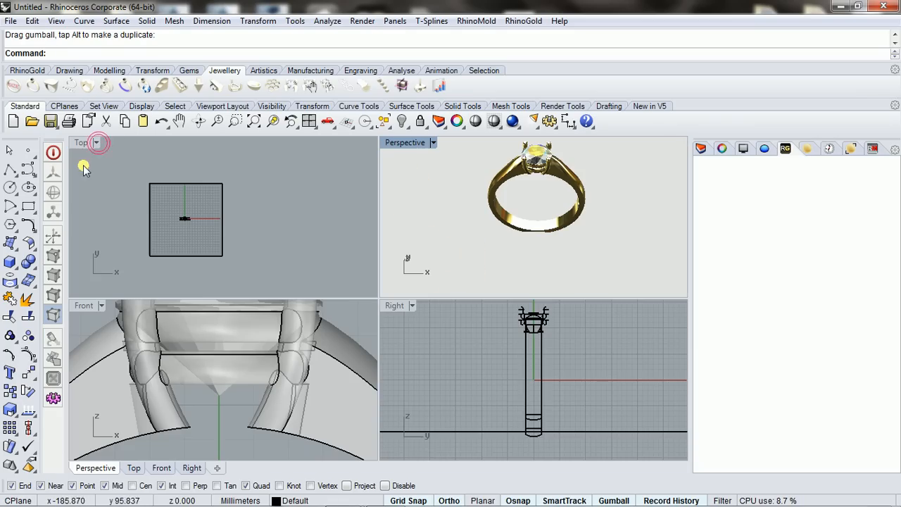
double_click(81, 143)
scroll(312, 217, "up", 2)
mouse_move(332, 258)
right_mouse_down()
mouse_move(333, 217)
mouse_move(341, 251)
right_mouse_up()
scroll(332, 217, "up", 3)
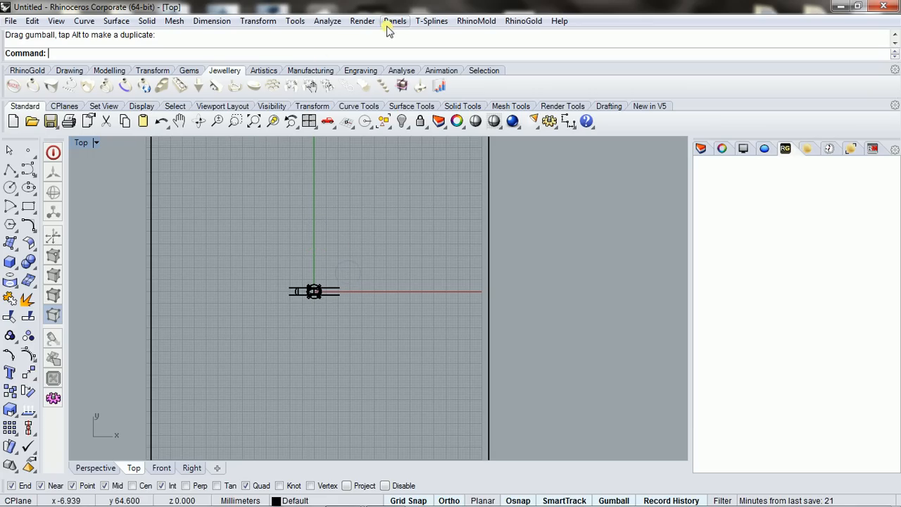
left_click(363, 23)
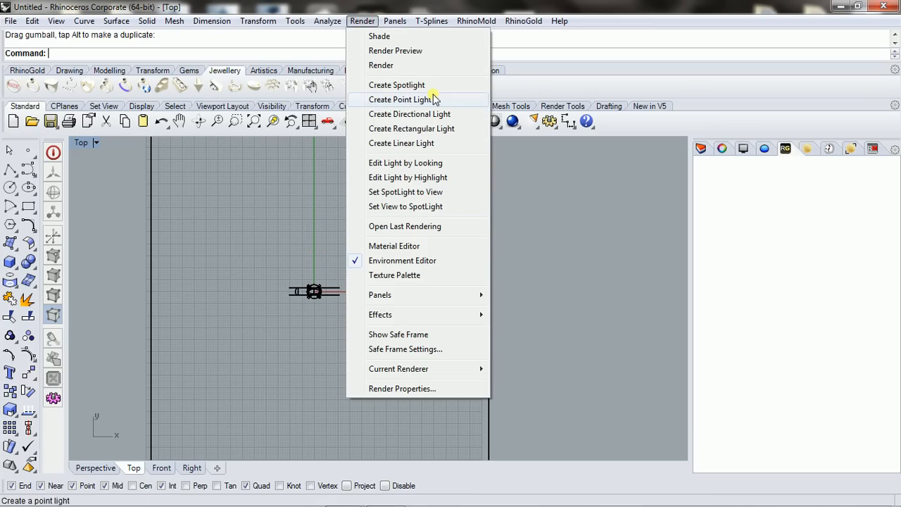
left_click(412, 129)
left_click(275, 255)
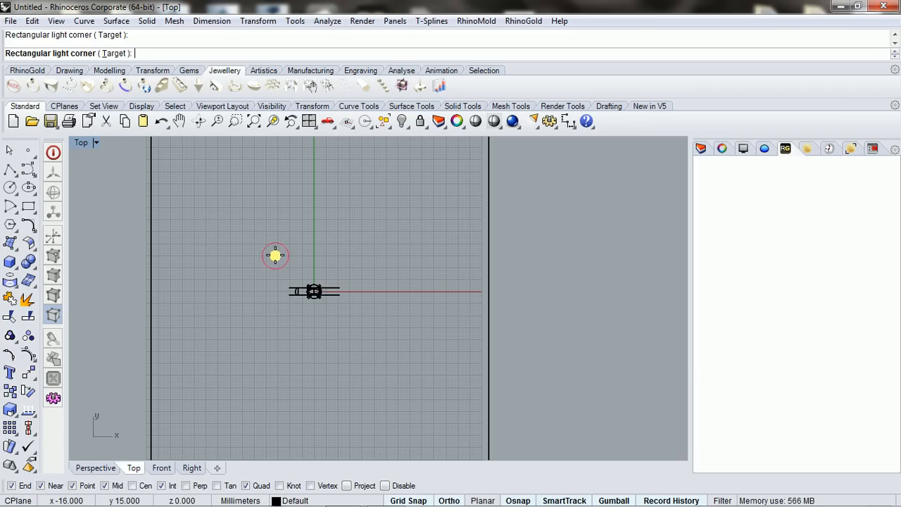
left_click(367, 269)
left_click(351, 325)
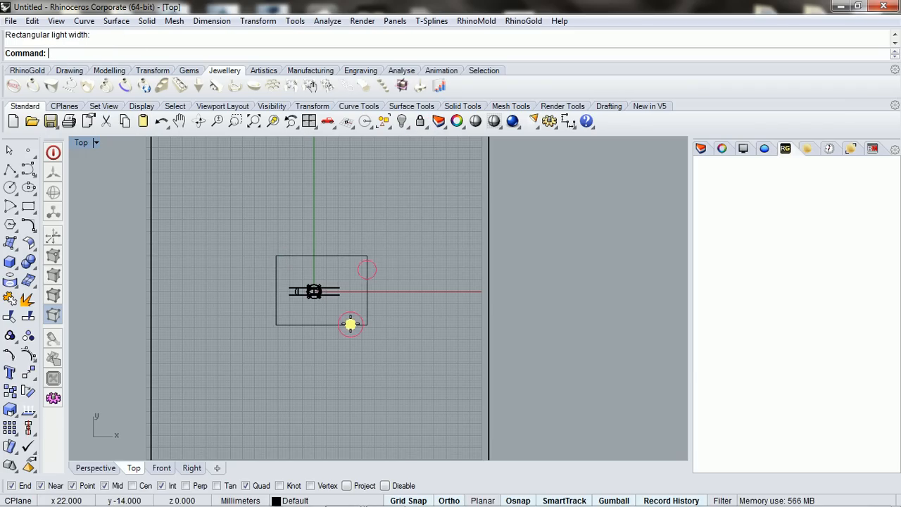
Try placing copies of the rectangular light on either side of the ring along X, and undo both copies
left_click(355, 325)
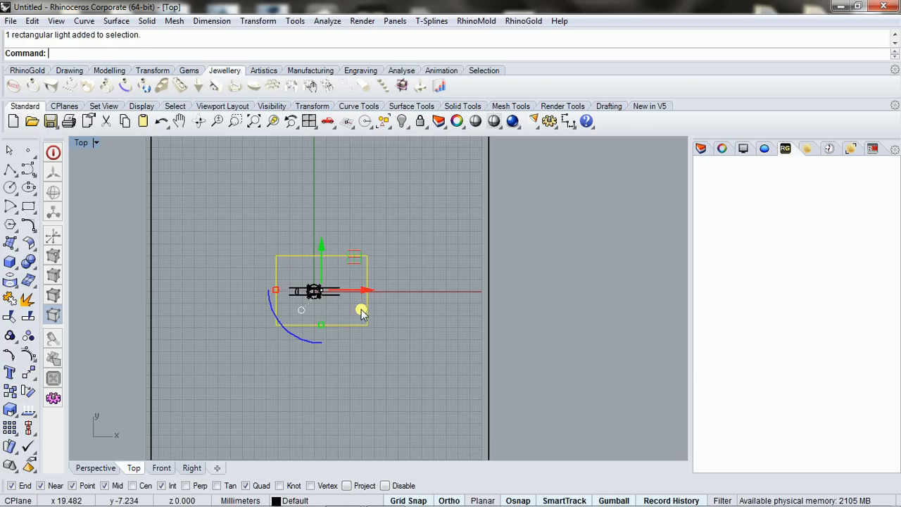
left_click_drag(369, 290, 476, 286)
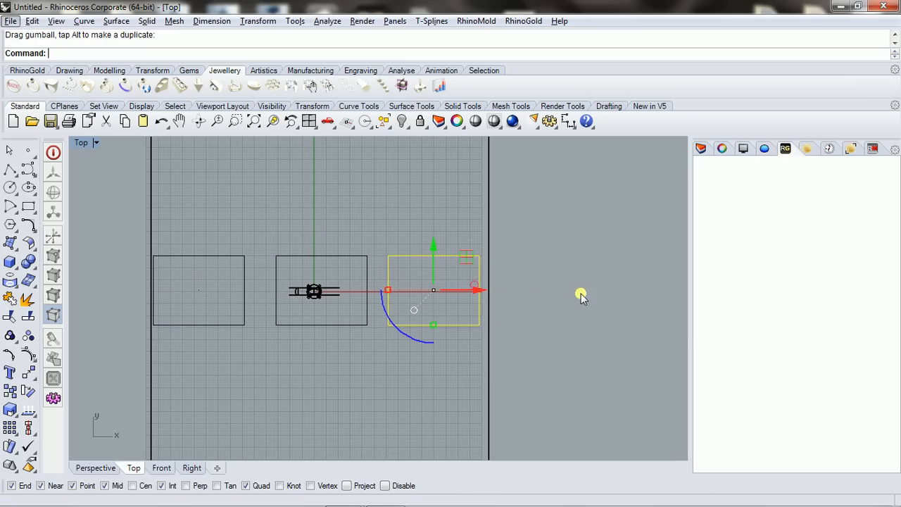
left_click(108, 176)
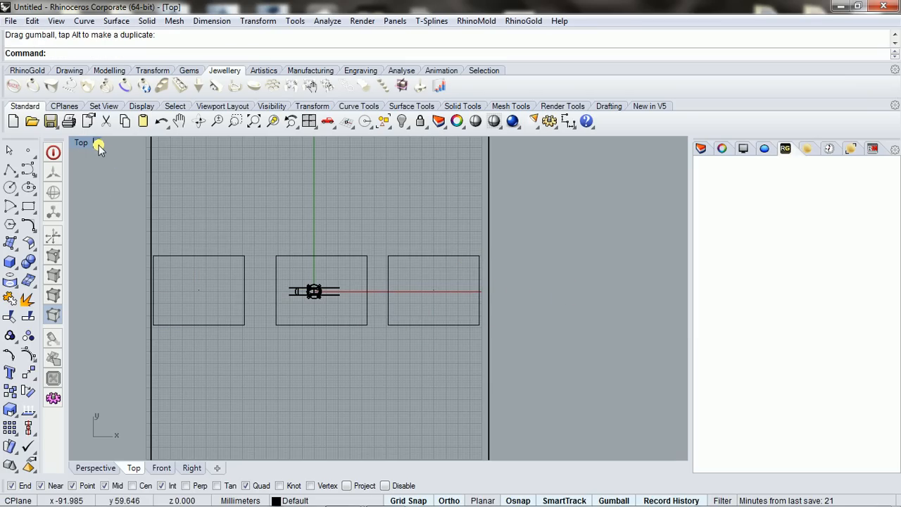
key("ctrl+z")
key("ctrl+z")
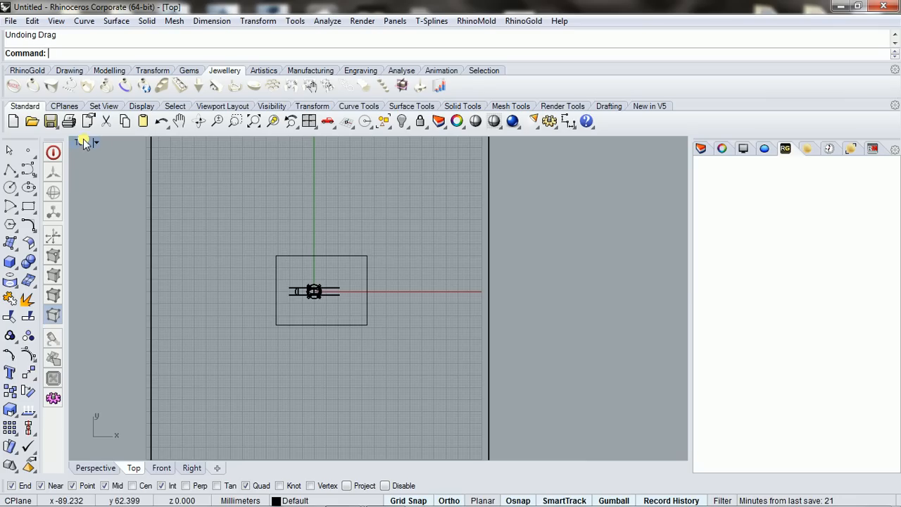
Rotate the rectangular light half a turn in the Right viewport so that it shines downward
double_click(80, 144)
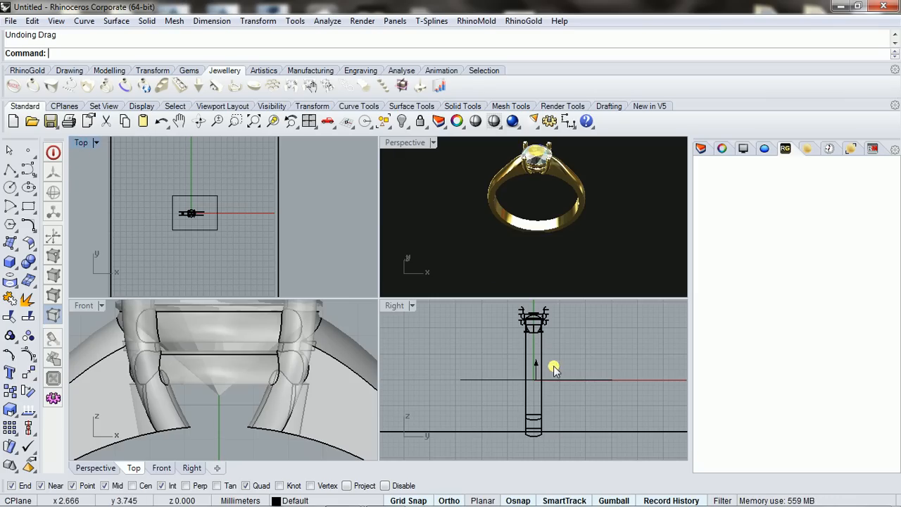
left_click(584, 383)
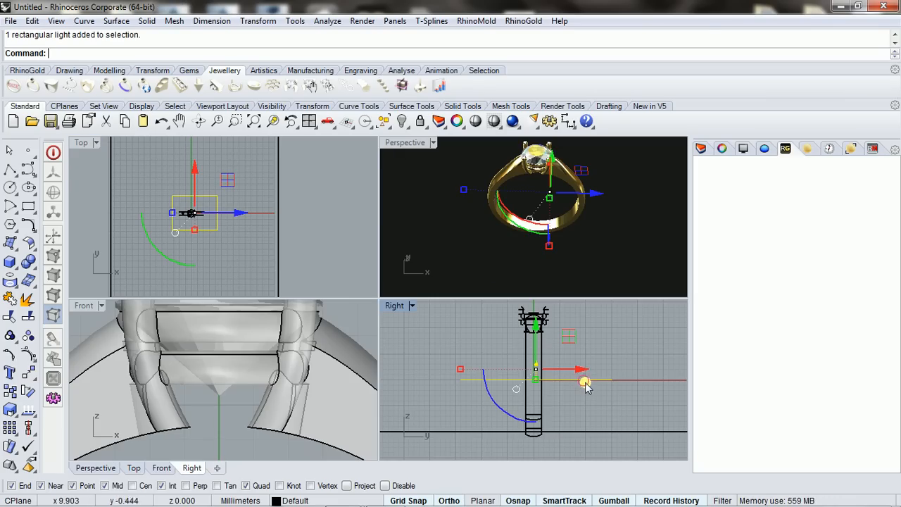
left_click(498, 405)
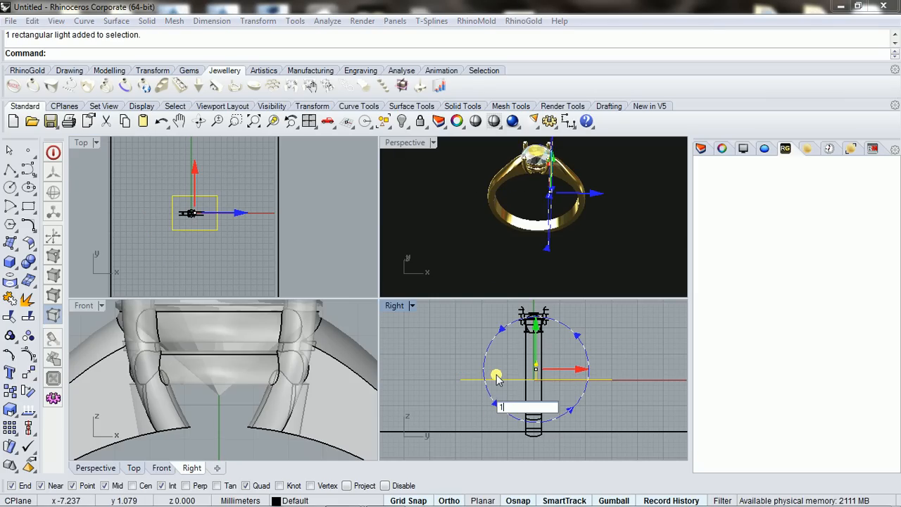
key("Return")
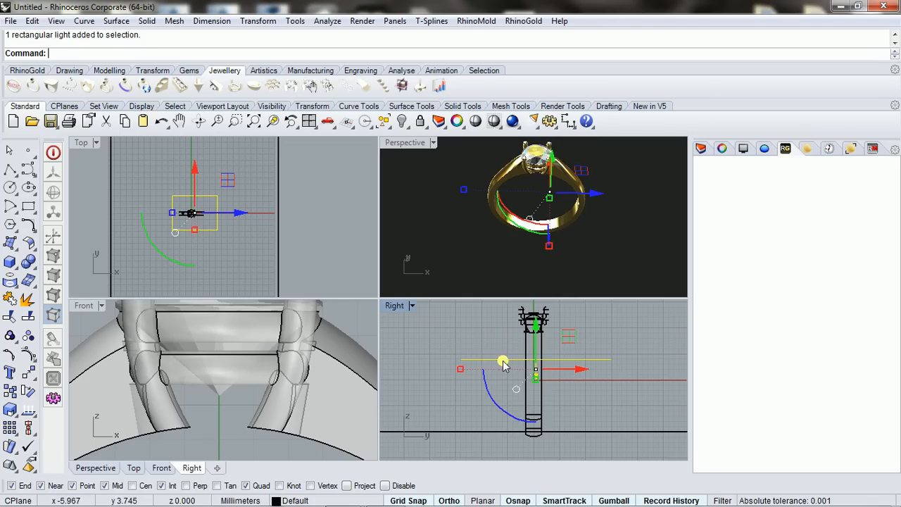
Move the flipped rectangular light straight up in the Right viewport, to about 31 mm high above the ring
scroll(496, 380, "down", 2)
left_click_drag(521, 331, 542, 335)
scroll(558, 373, "up", 2)
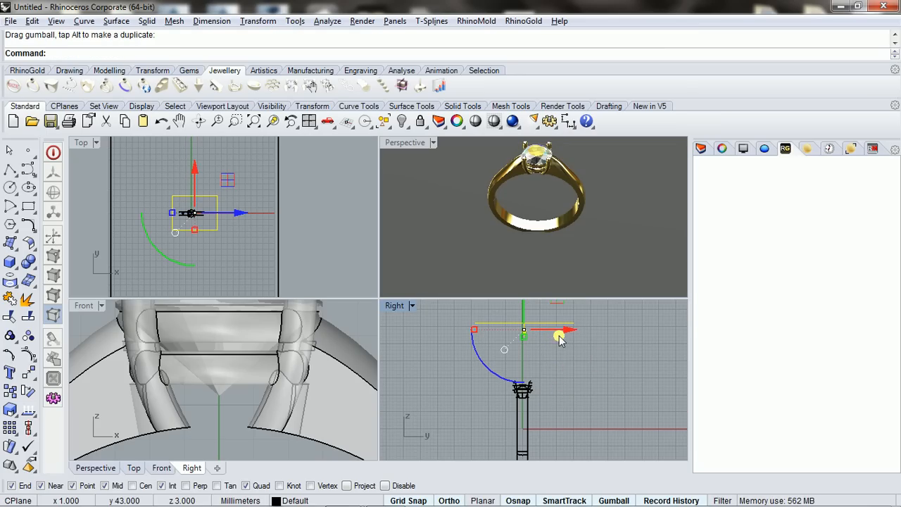
left_click(571, 356)
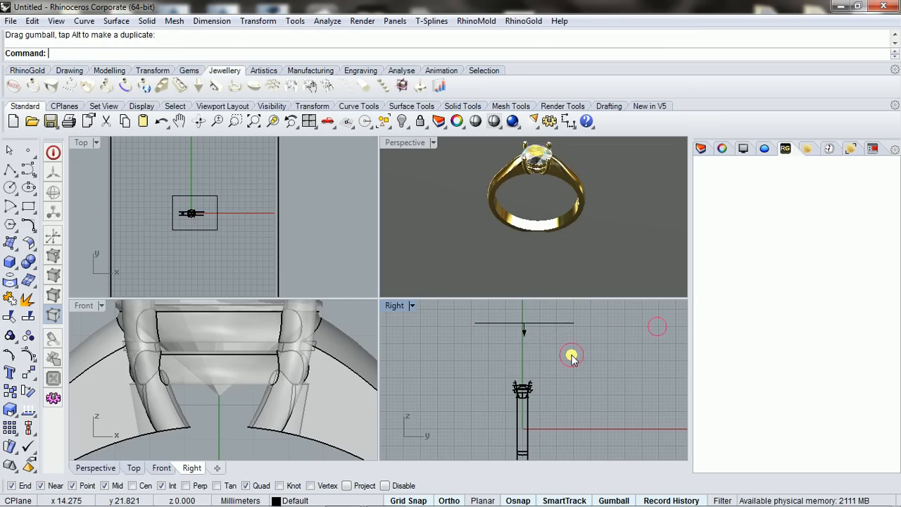
Place copies of the overhead rectangular light on both sides of it along Y in the Right viewport
left_click(561, 319)
left_click_drag(563, 317, 661, 329)
left_click(500, 323)
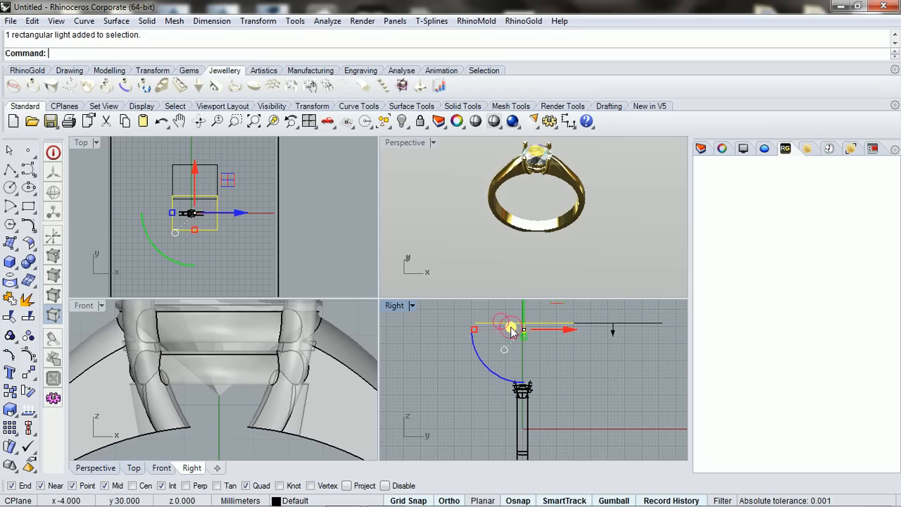
left_click_drag(567, 331, 435, 329)
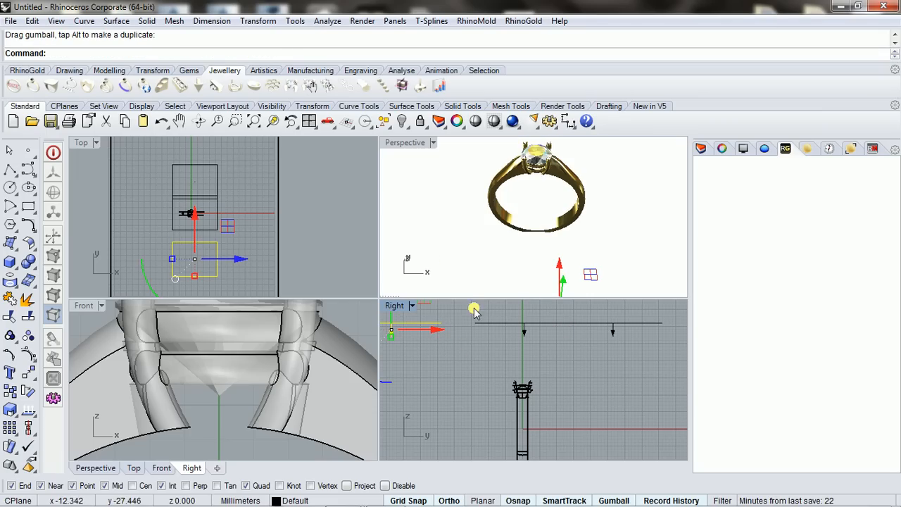
Set the intensity of the negative-Y light copy to 7 and of the middle light above the ring to 25
left_click(724, 150)
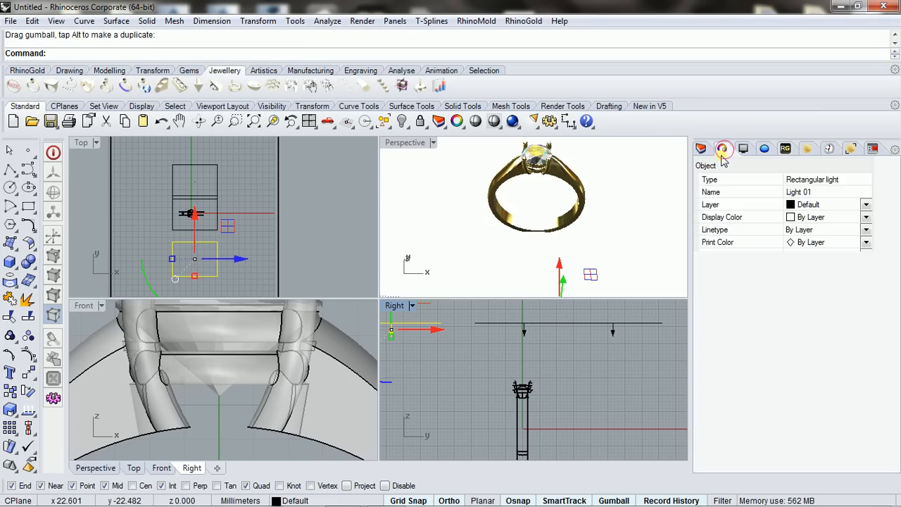
left_click(745, 167)
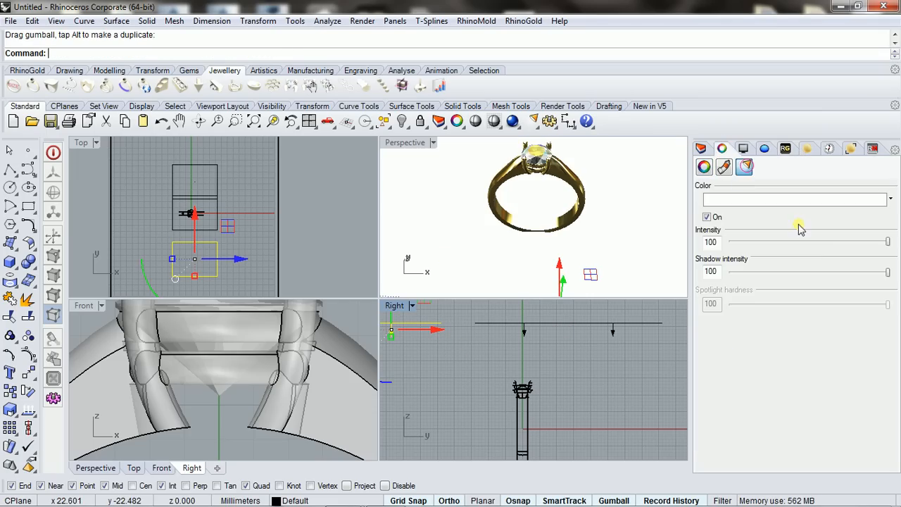
left_click(843, 241)
left_click_drag(871, 241, 750, 245)
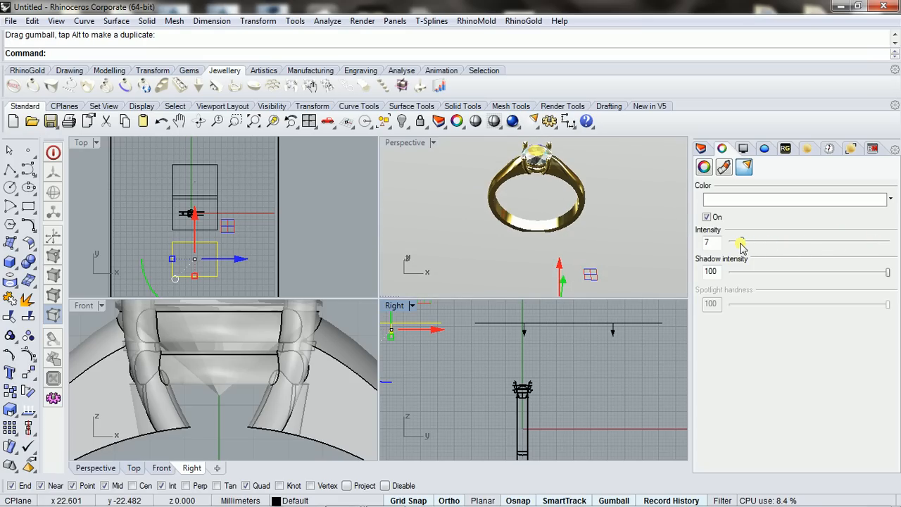
left_click(532, 323)
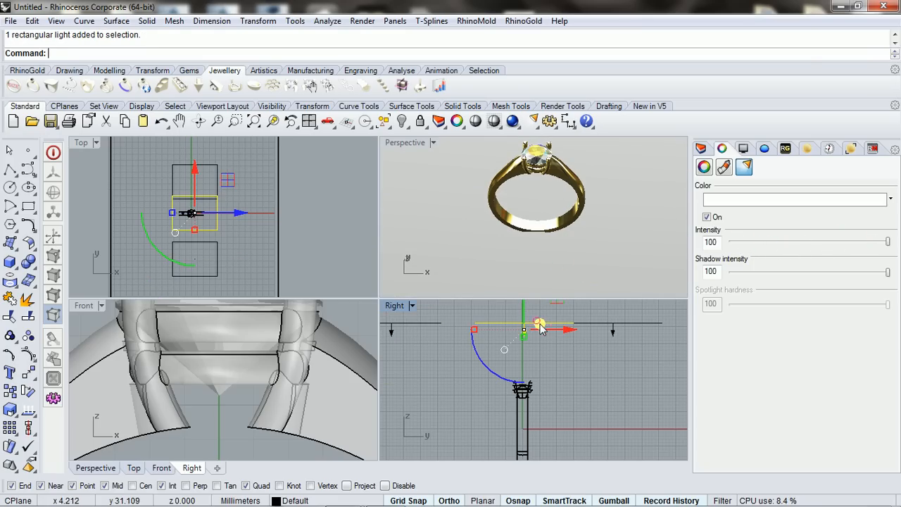
left_click_drag(871, 241, 783, 247)
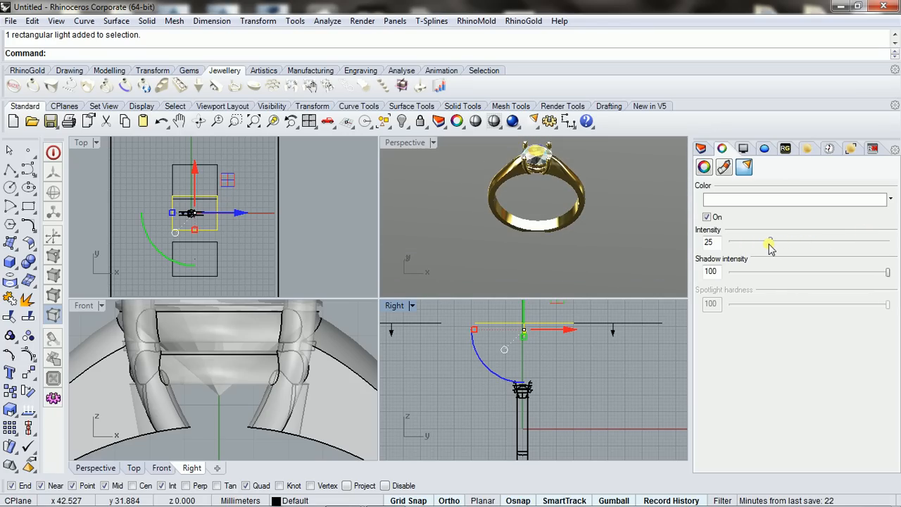
Set the positive-Y rectangular light's intensity to 7 and its shadow intensity to 0
left_click(611, 328)
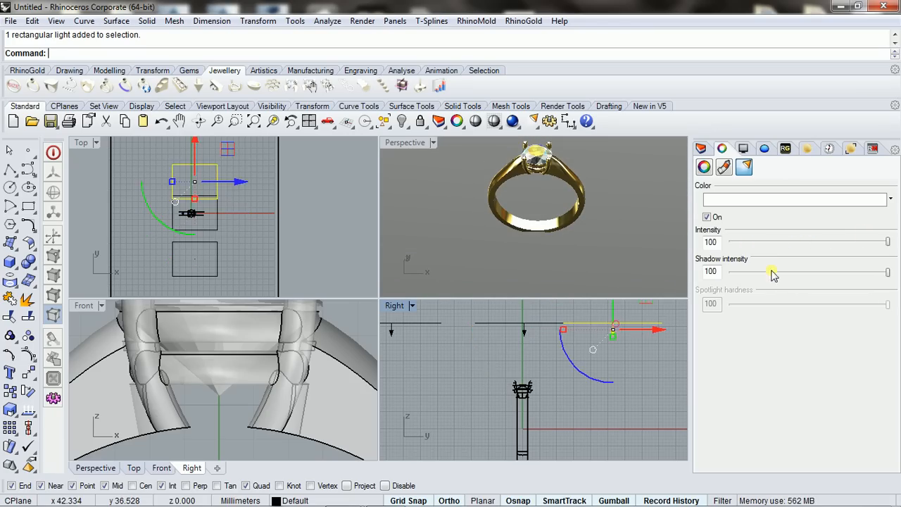
left_click_drag(888, 243, 813, 241)
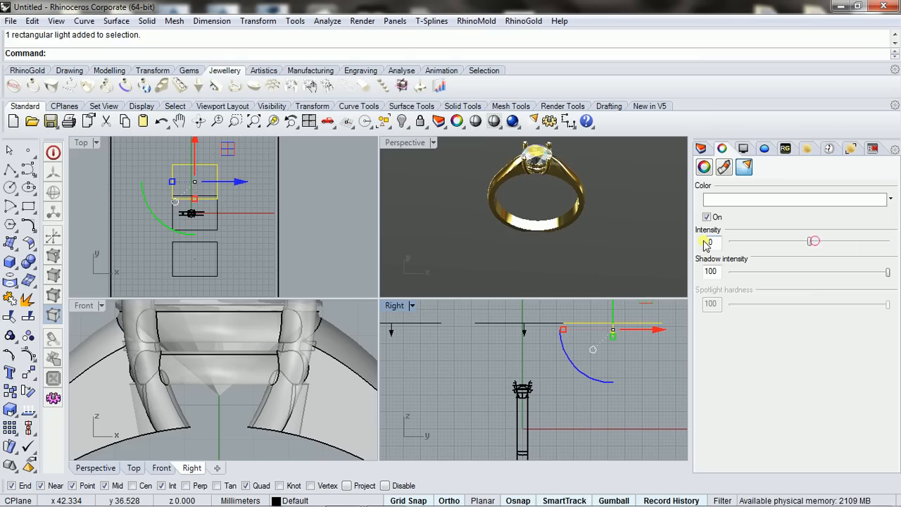
double_click(713, 242)
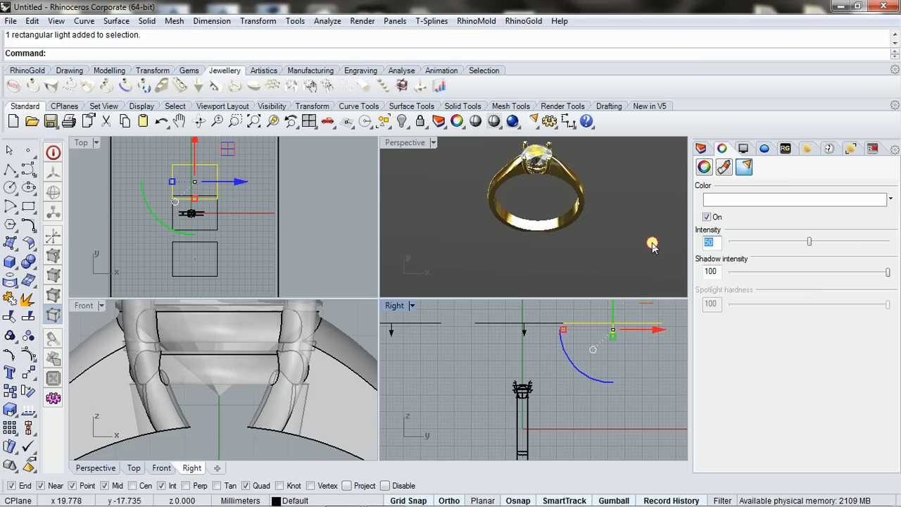
type("7")
left_click(719, 272)
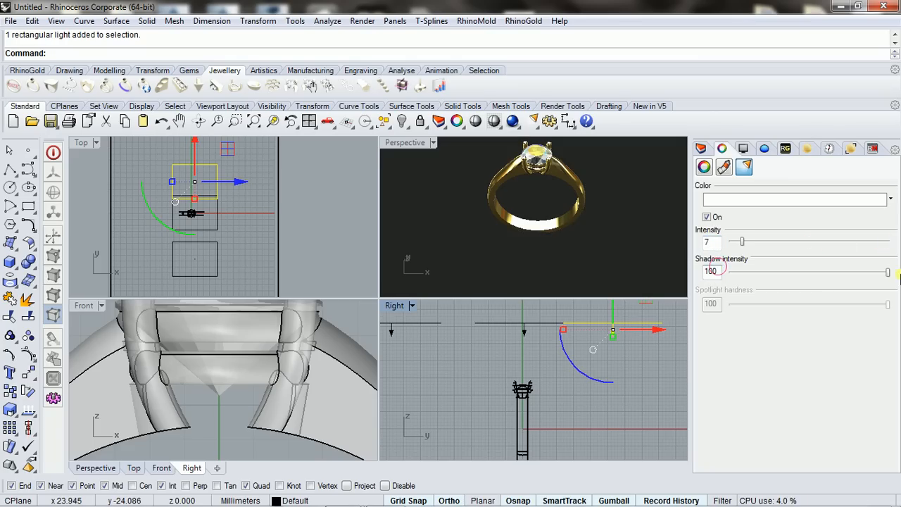
left_click_drag(753, 273, 729, 274)
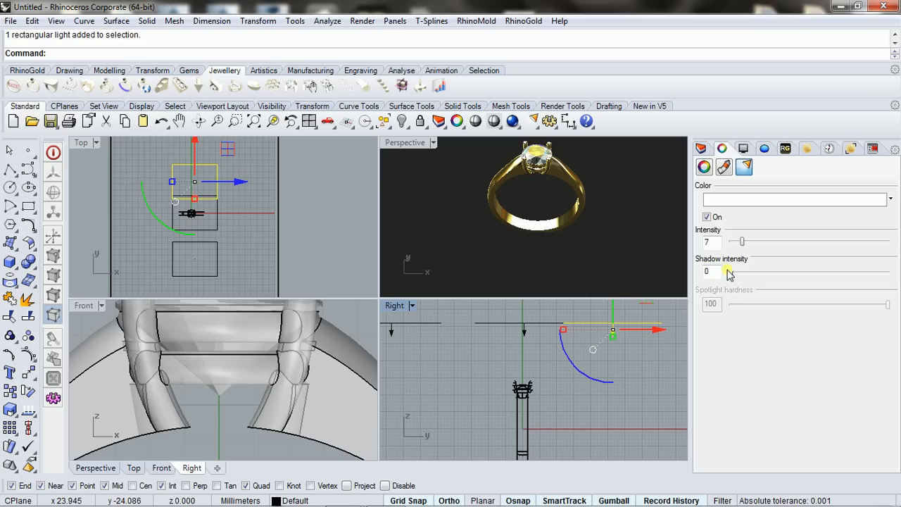
Set the negative-Y rectangular light's shadow intensity to 0, then check the middle light's settings and clear the selection
left_click(419, 326)
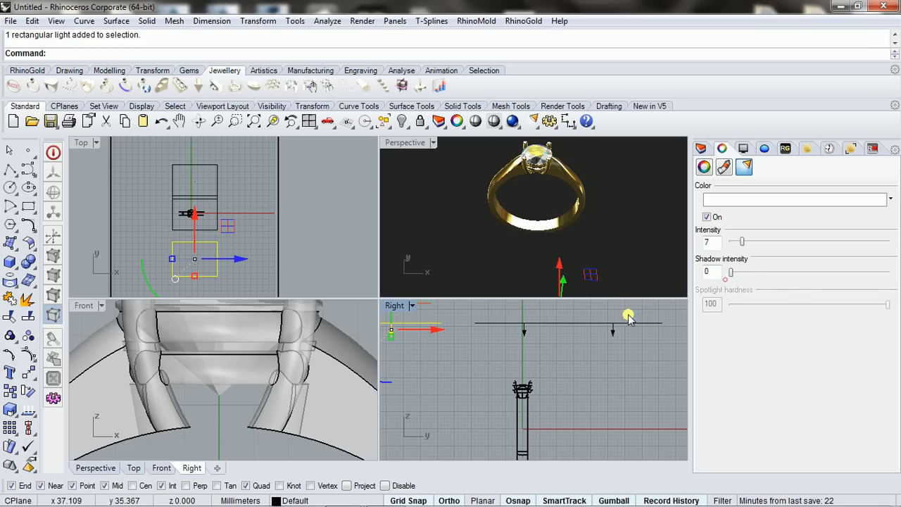
left_click(569, 325)
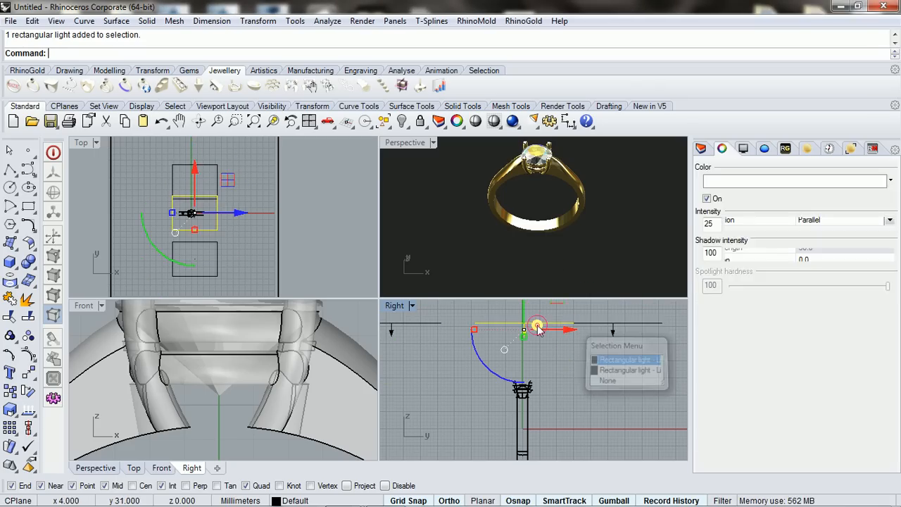
left_click(623, 360)
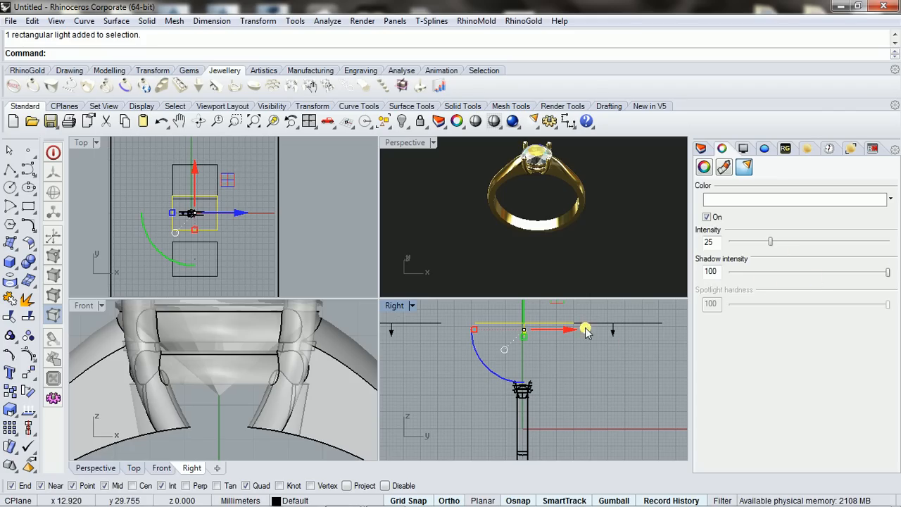
left_click(427, 328)
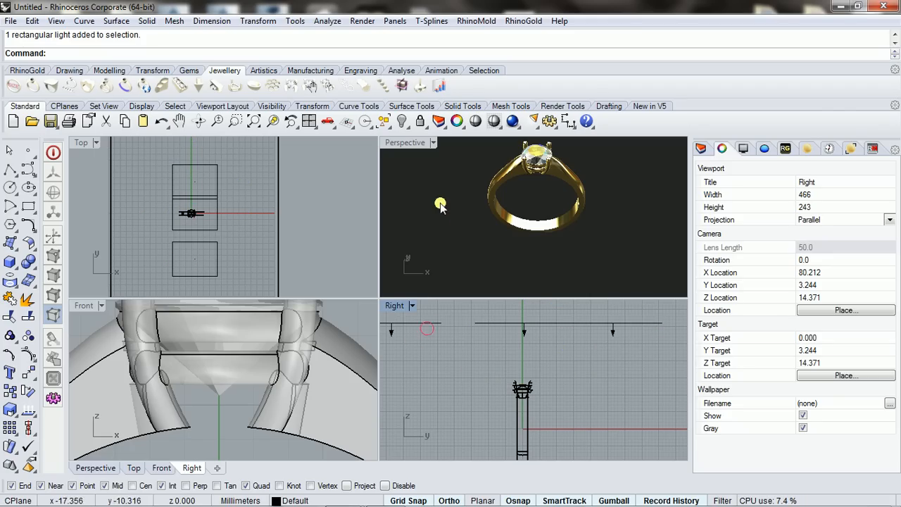
Maximize the Perspective viewport, frame the whole ring from the front and render it
double_click(409, 145)
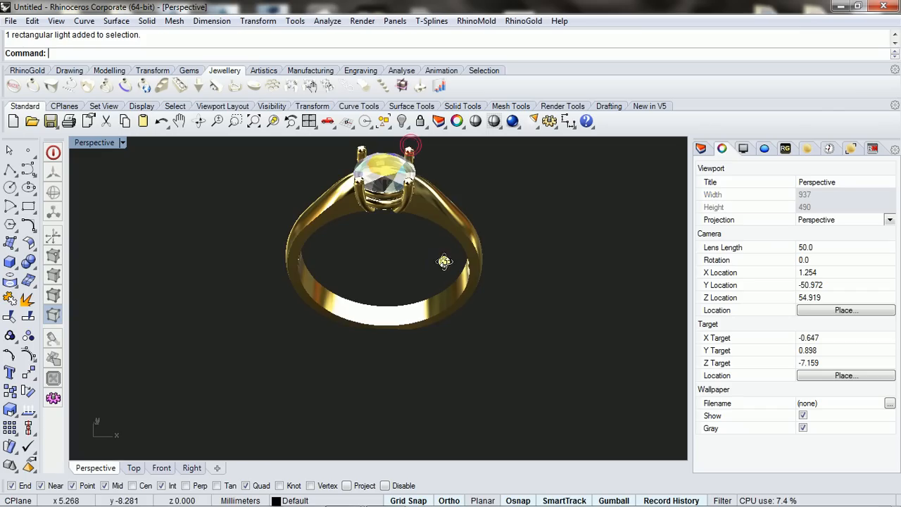
right_click_drag(444, 262, 402, 214)
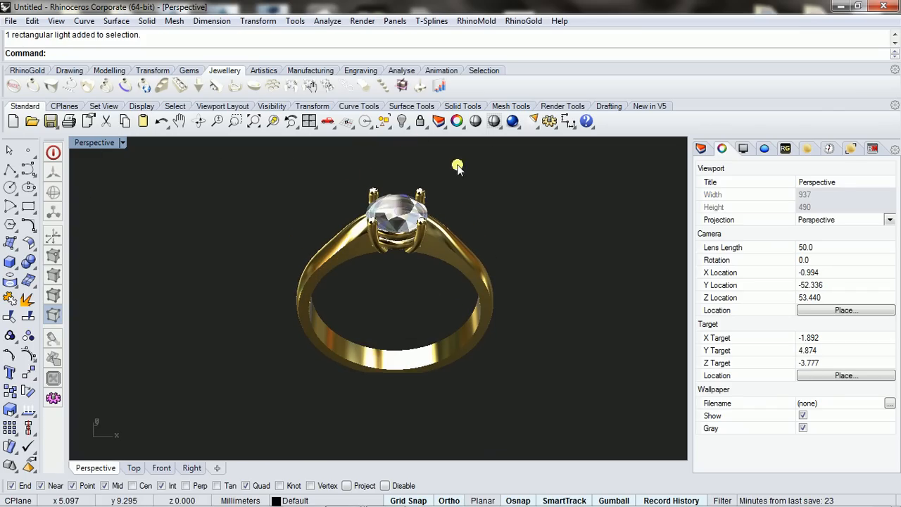
left_click(511, 122)
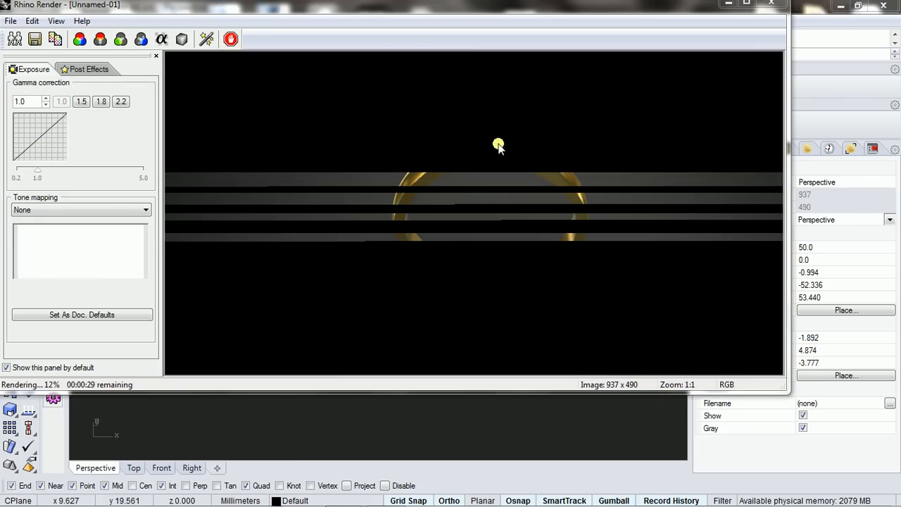
mouse_move(627, 504)
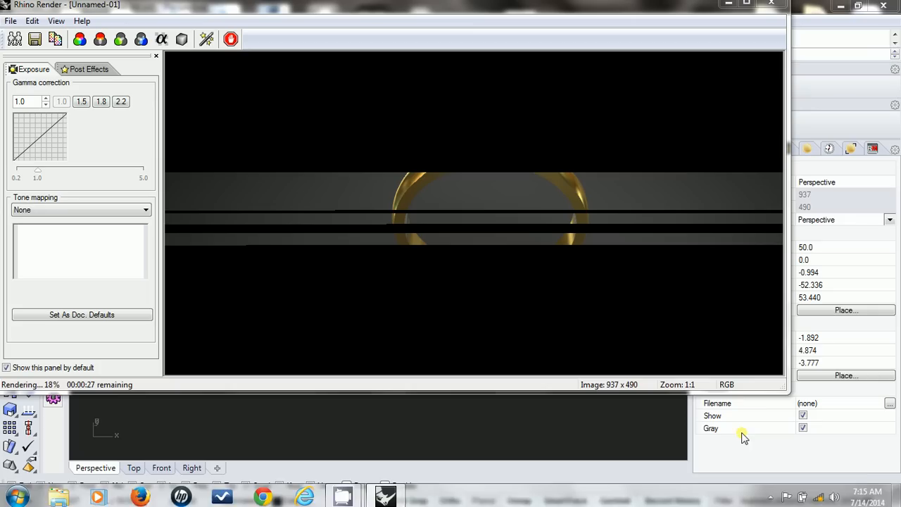
mouse_move(343, 495)
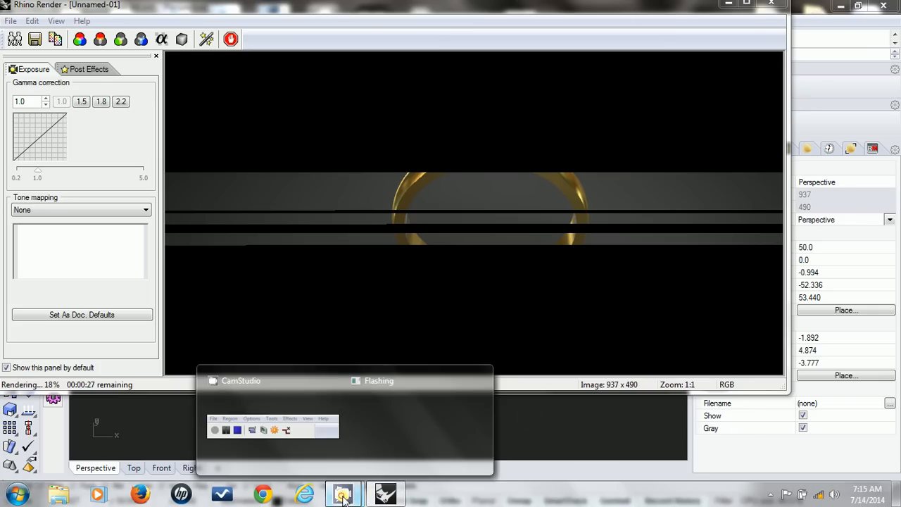
left_click(266, 459)
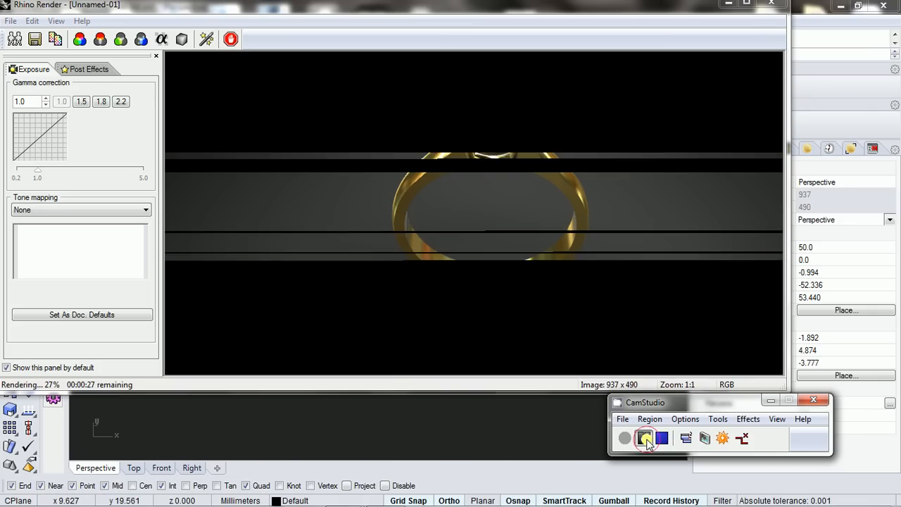
left_click(642, 438)
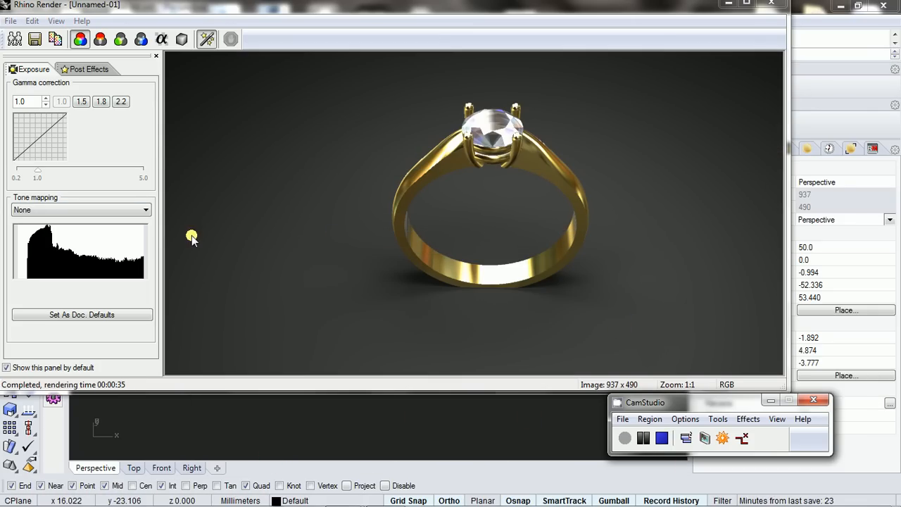
Apply Logarithmic tone mapping to the finished render, with tone mapping active while rendering, inspect the image and close the render window
left_click(136, 212)
left_click(134, 212)
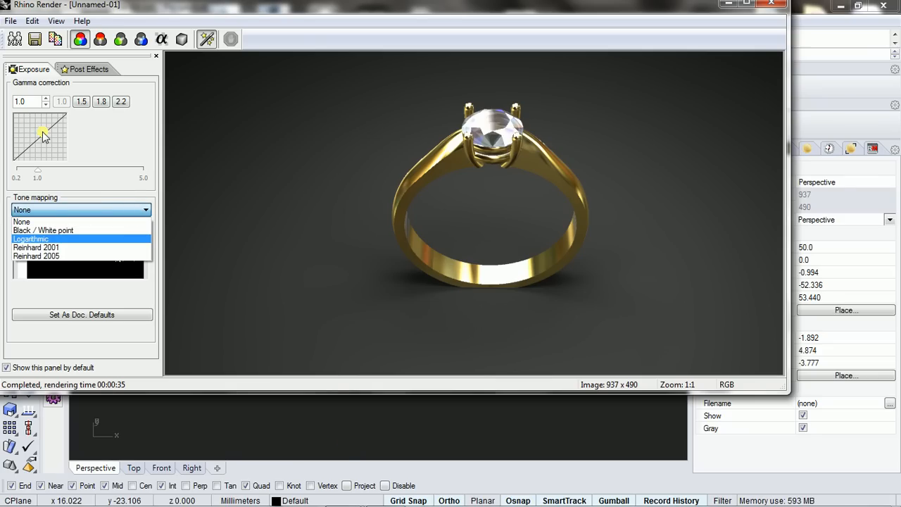
left_click(44, 239)
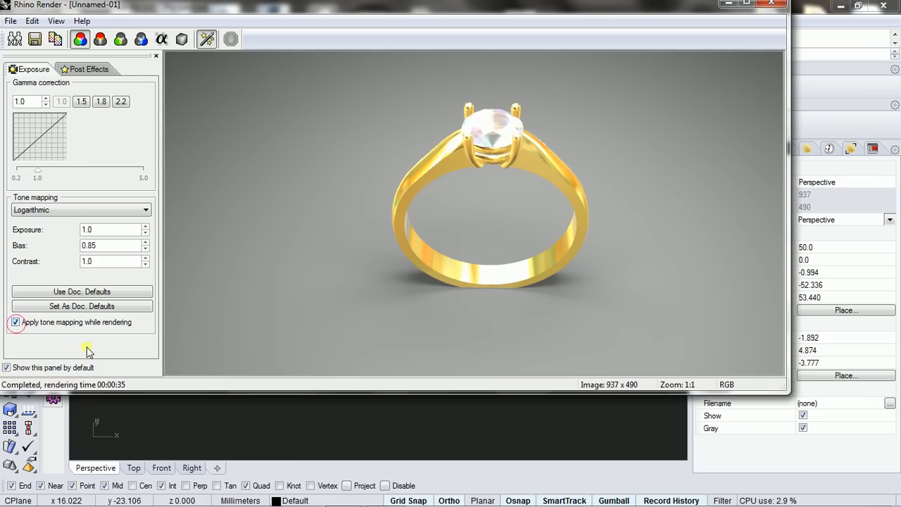
scroll(566, 283, "down", 3)
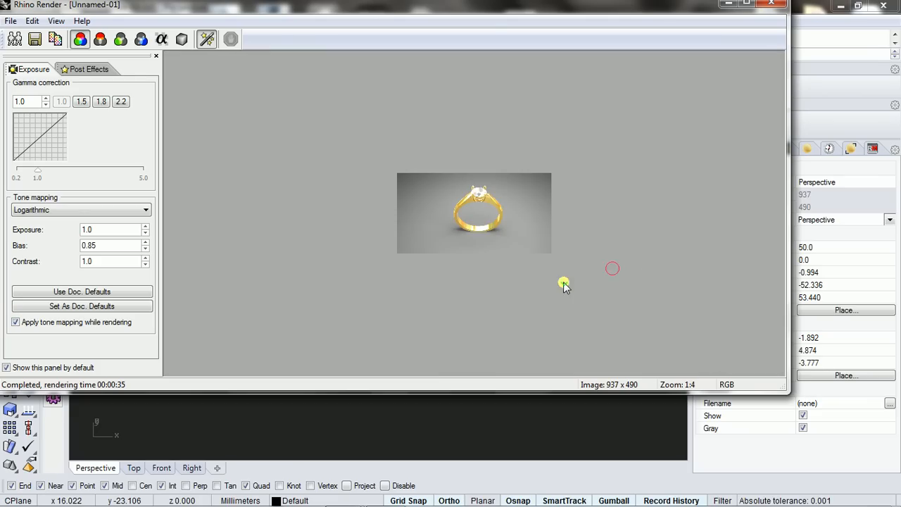
scroll(488, 217, "up", 3)
scroll(426, 212, "down", 2)
scroll(509, 209, "up", 1)
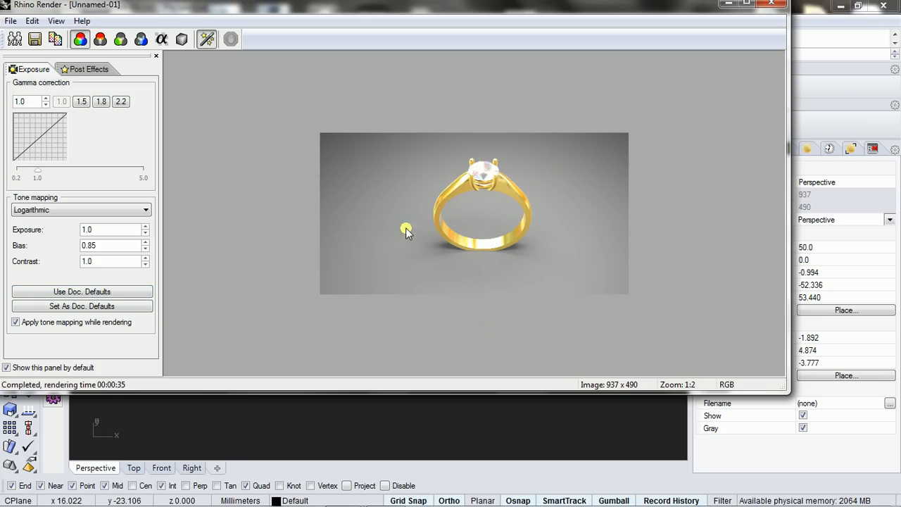
left_click(772, 4)
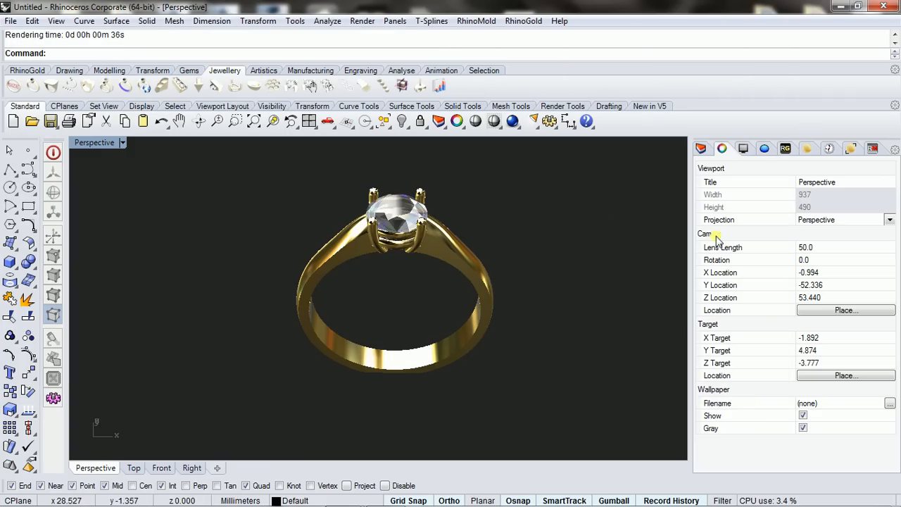
Set the background to Environment and add the Rhino Sky environment from the Environments render content
left_click(766, 148)
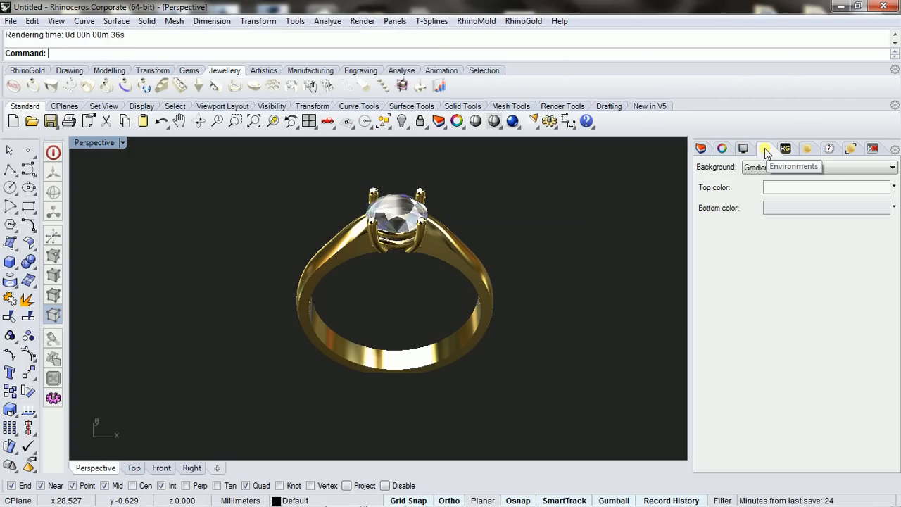
left_click(766, 169)
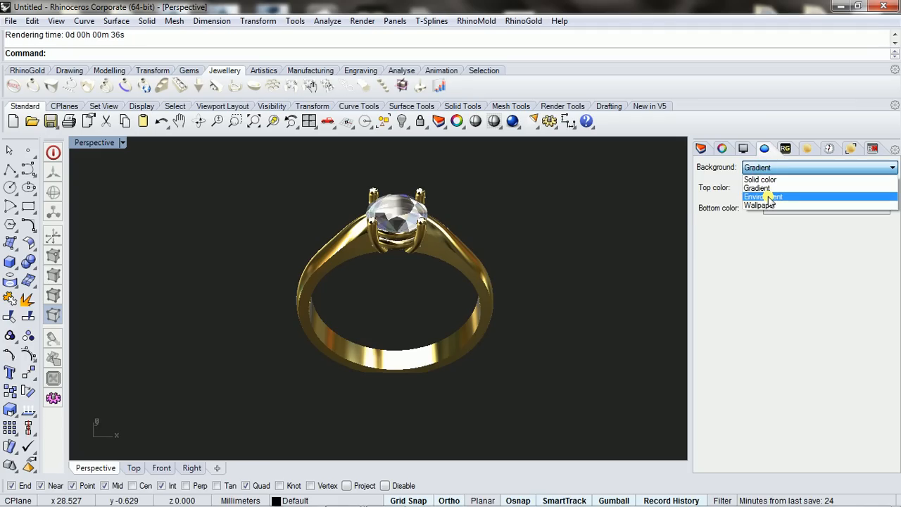
left_click(767, 197)
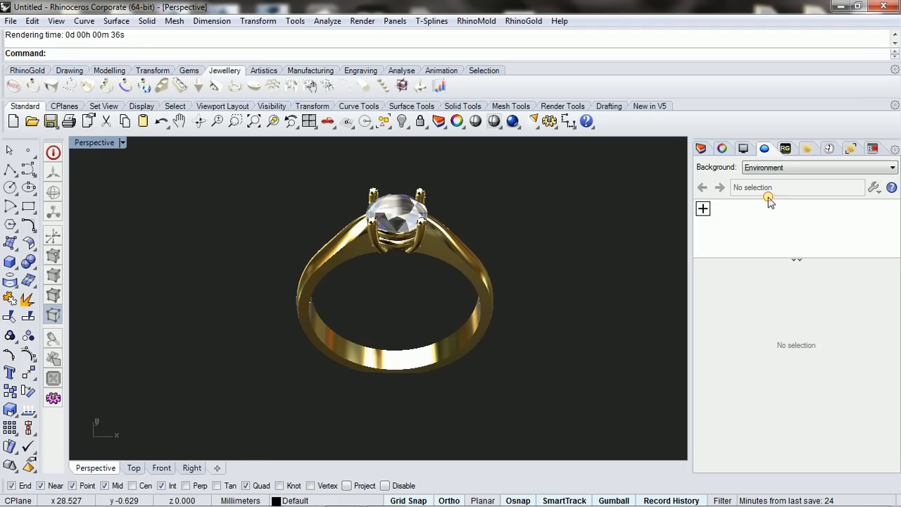
left_click(703, 209)
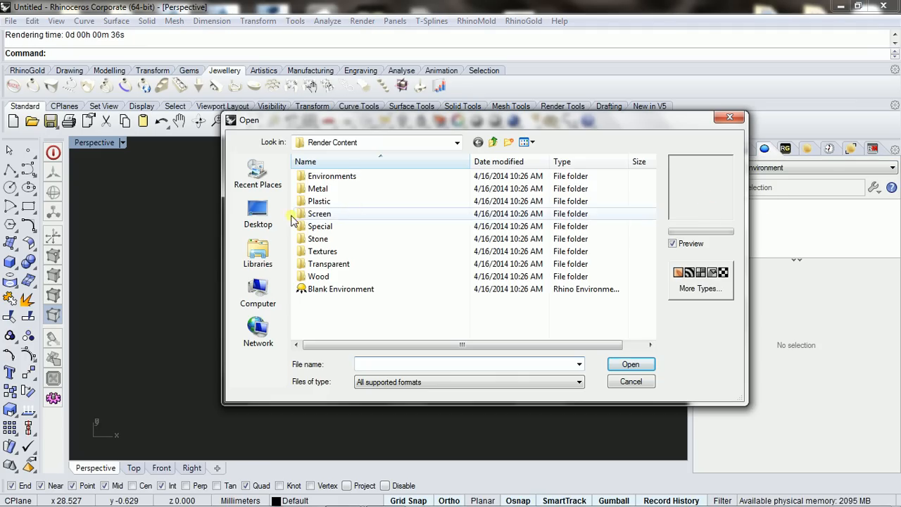
double_click(339, 176)
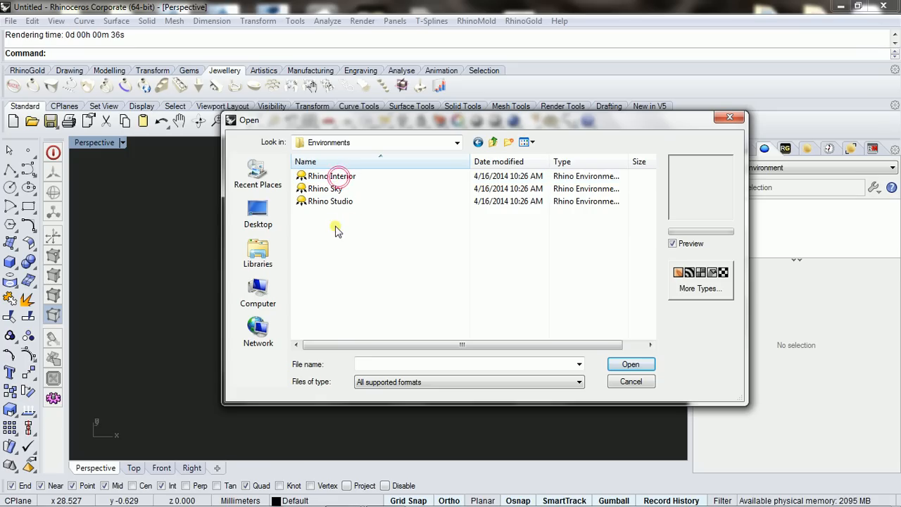
double_click(322, 189)
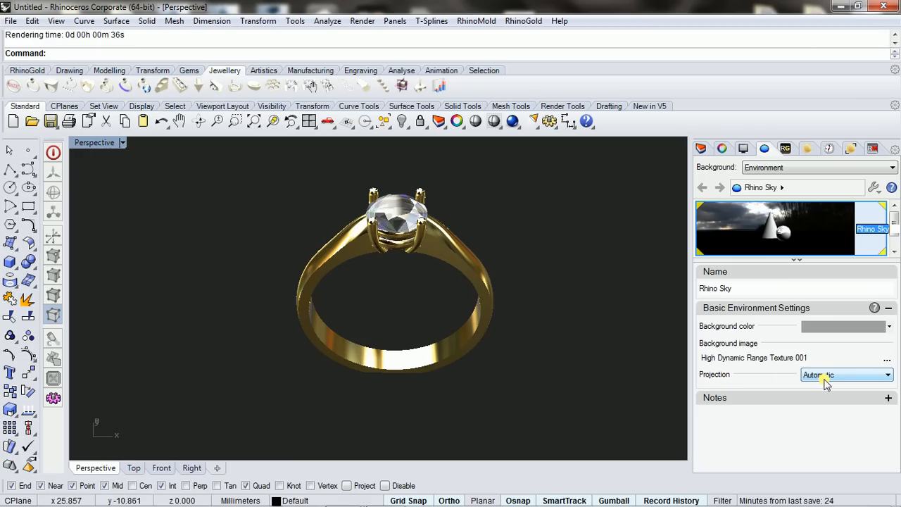
Replace the Rhino Sky background image with the uffizi_probe HDR file from the scenes folder on the desktop
left_click(742, 360)
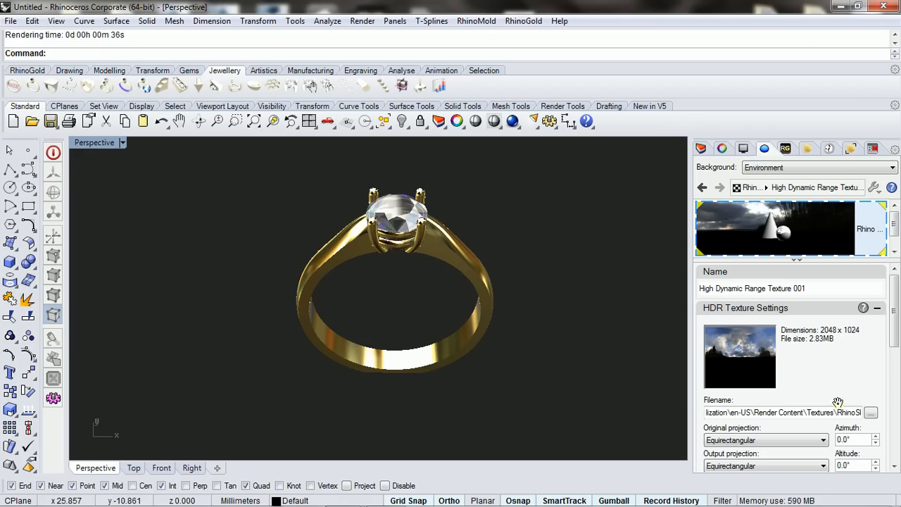
left_click(871, 413)
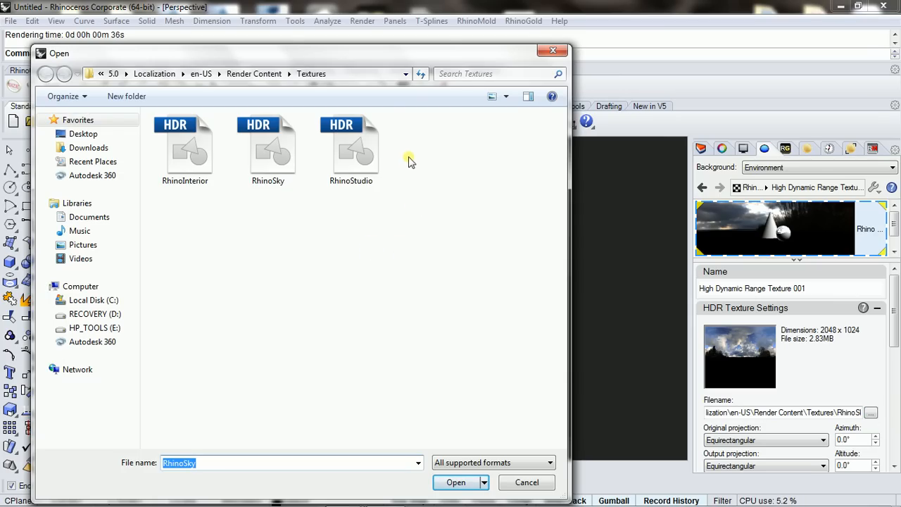
left_click(79, 134)
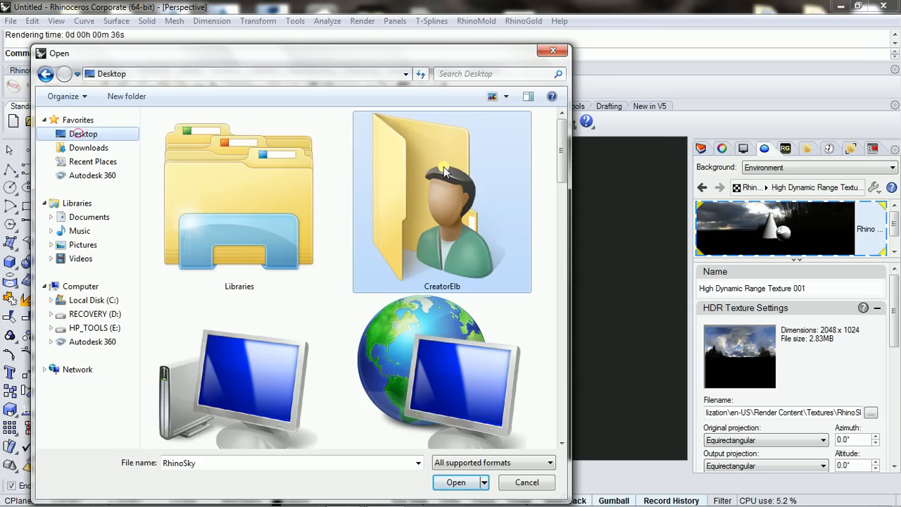
left_click_drag(560, 156, 557, 371)
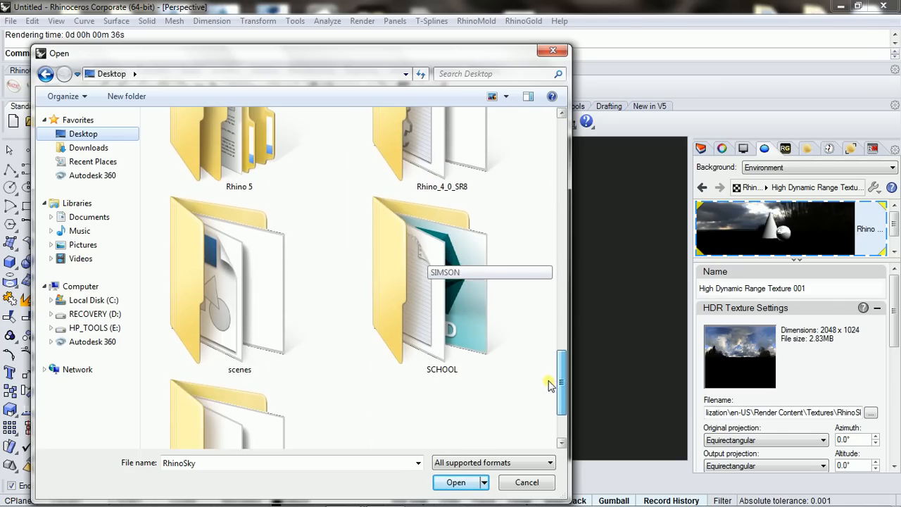
double_click(267, 322)
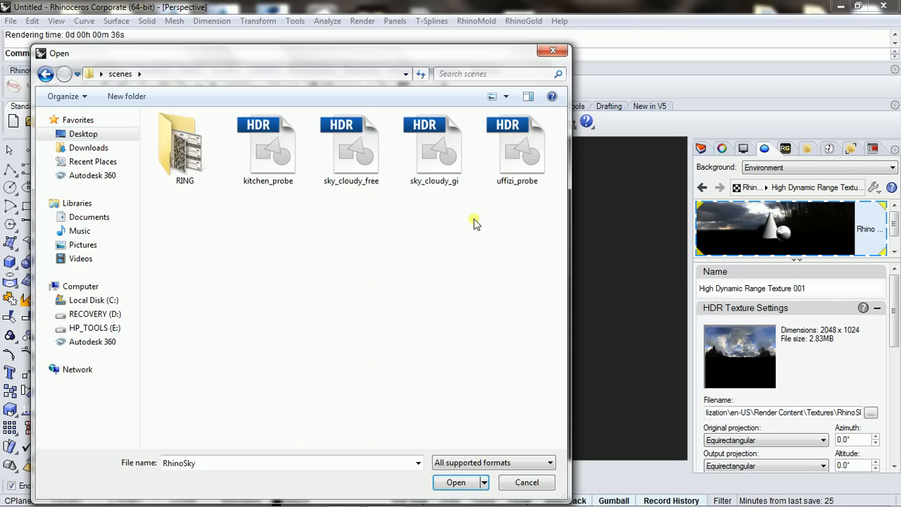
left_click(529, 166)
left_click(458, 483)
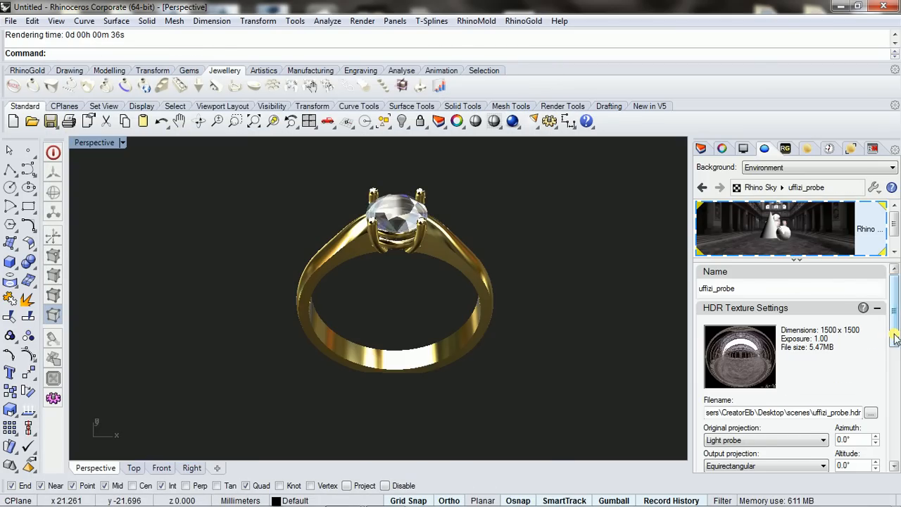
Set the uffizi_probe texture's HDR multiplier to 2, its output projection to Light probe and its mapping to Screen
left_click_drag(894, 336, 895, 382)
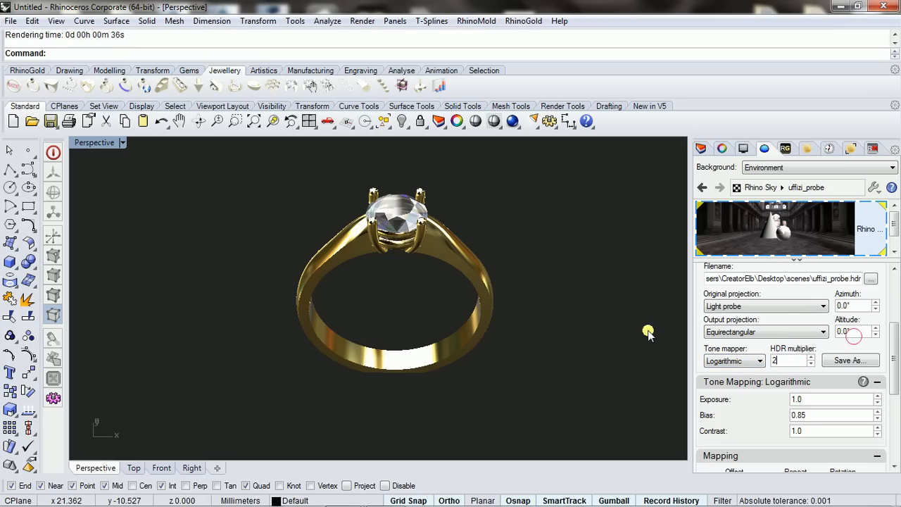
left_click(771, 334)
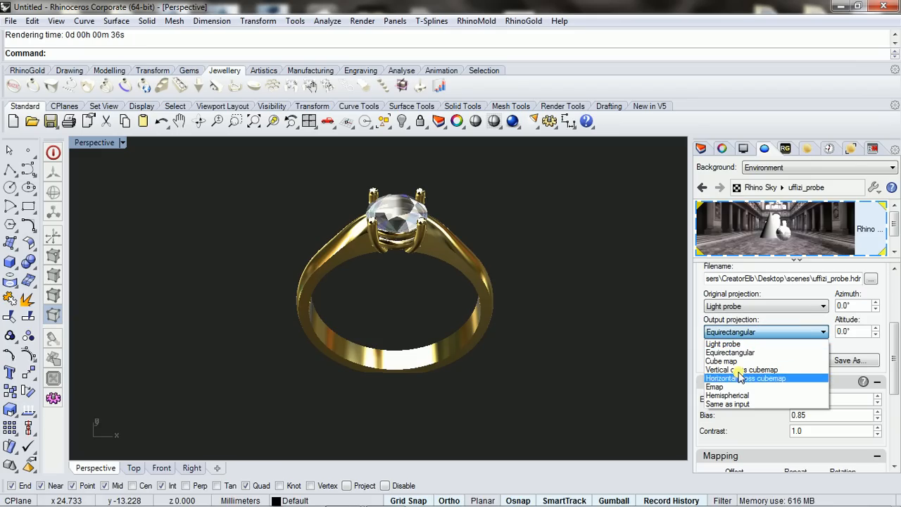
left_click(740, 344)
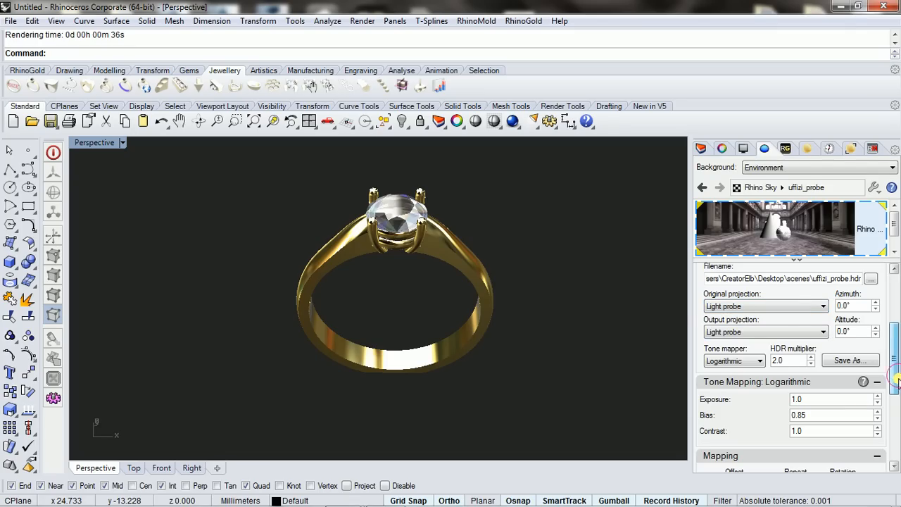
left_click_drag(895, 374, 899, 445)
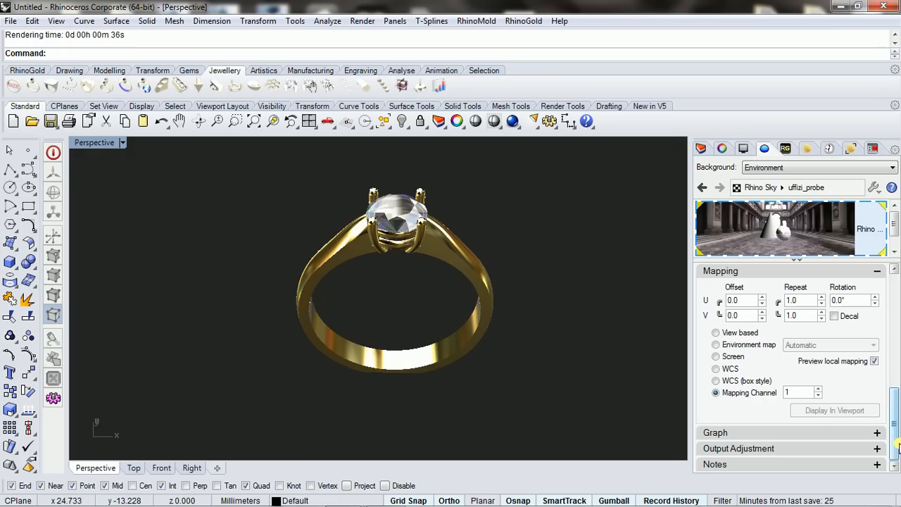
left_click(716, 356)
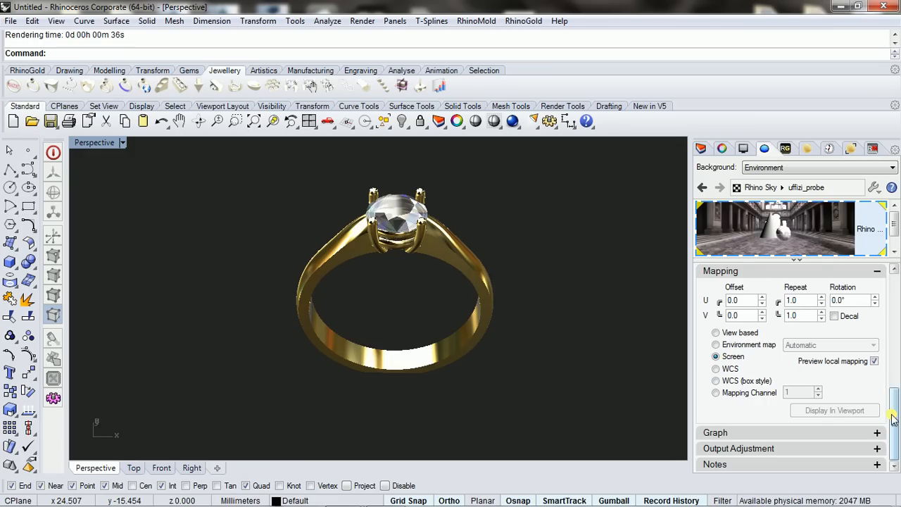
left_click_drag(894, 415, 893, 348)
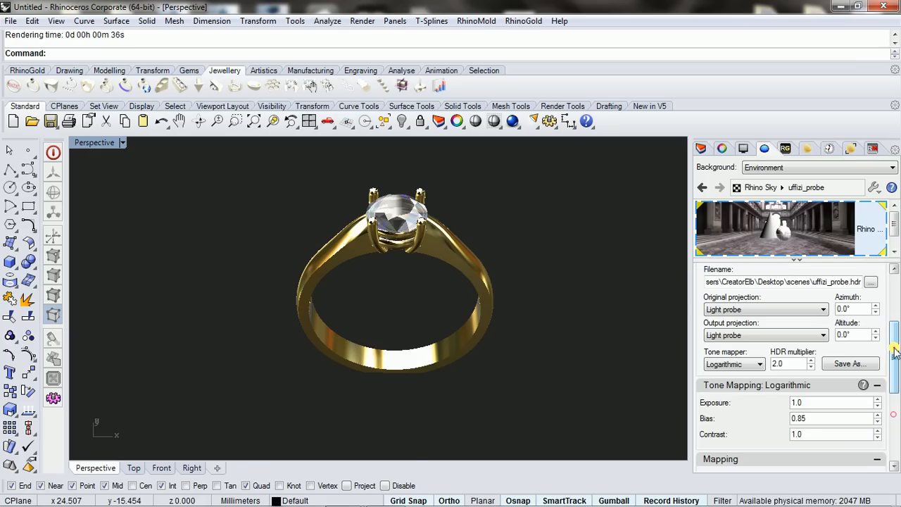
Lock the ground plane surface beneath the ring
left_click(556, 288)
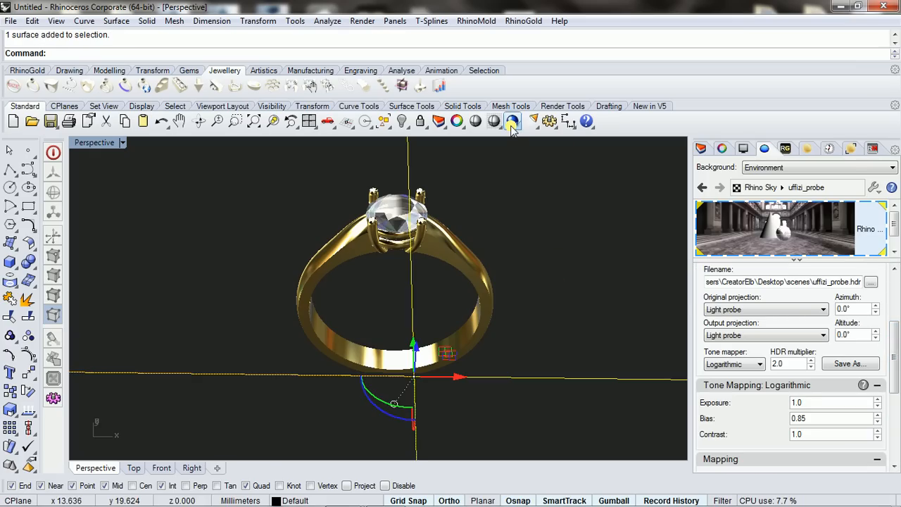
middle_click(563, 326)
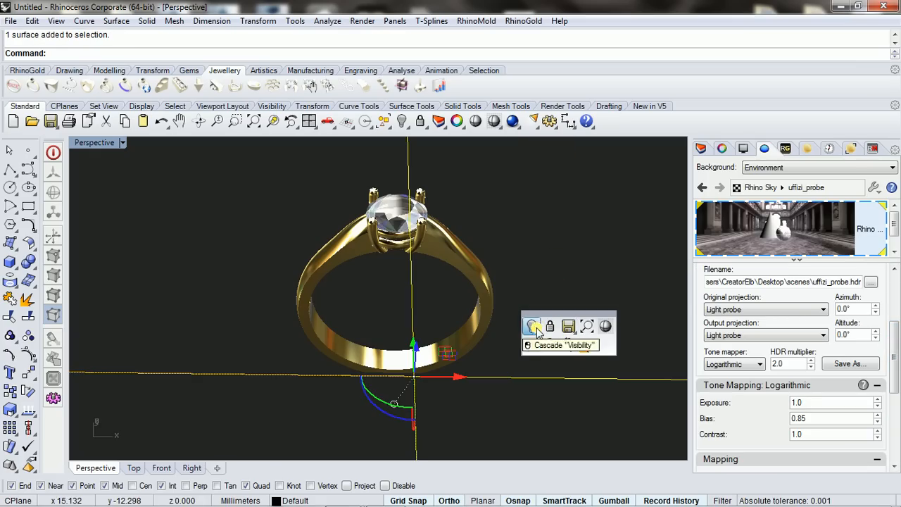
left_click(552, 327)
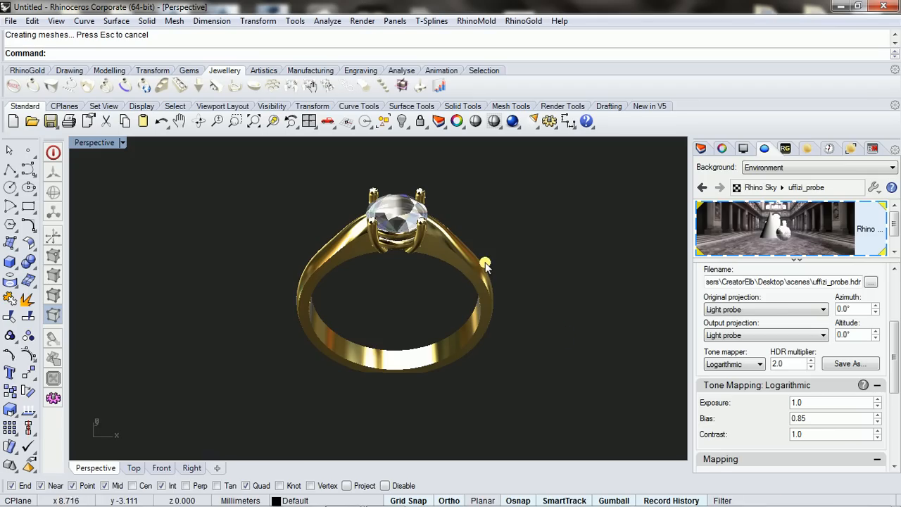
Turn on the document's rendering safe frame for the active view
left_click(550, 122)
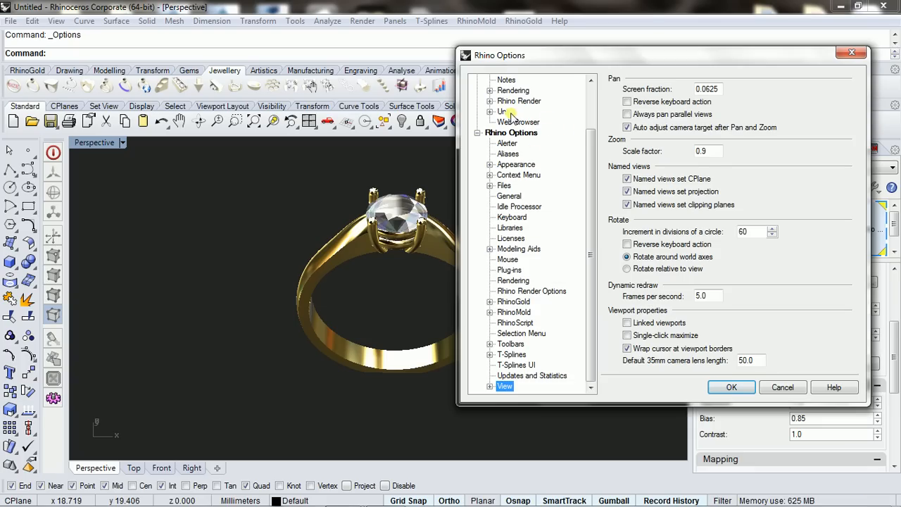
left_click(490, 90)
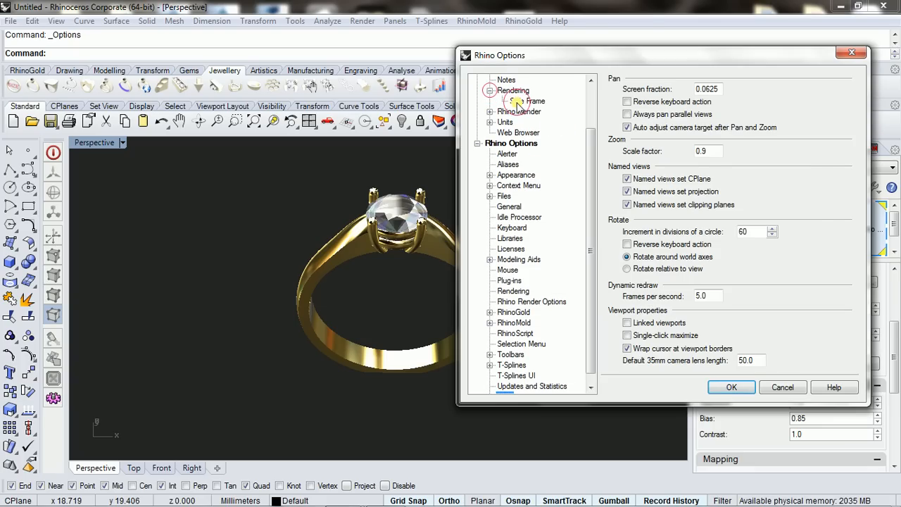
left_click(524, 100)
left_click(618, 102)
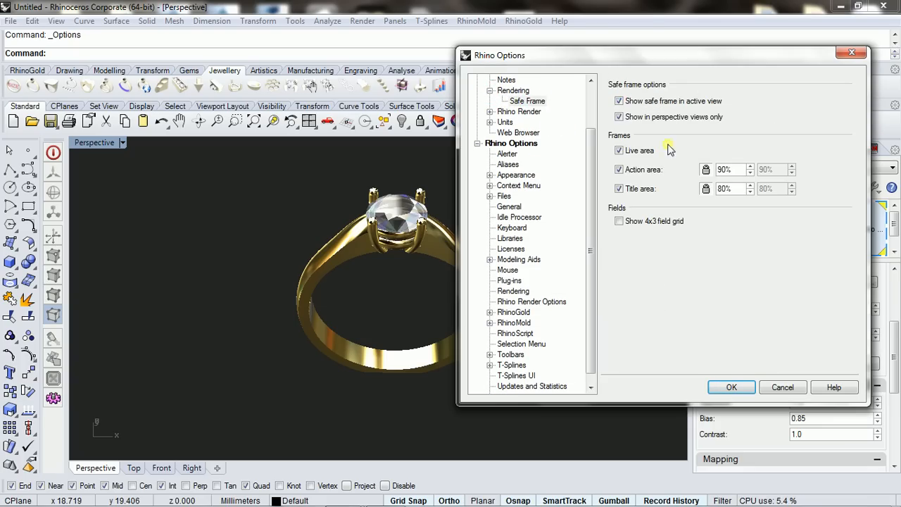
left_click(733, 386)
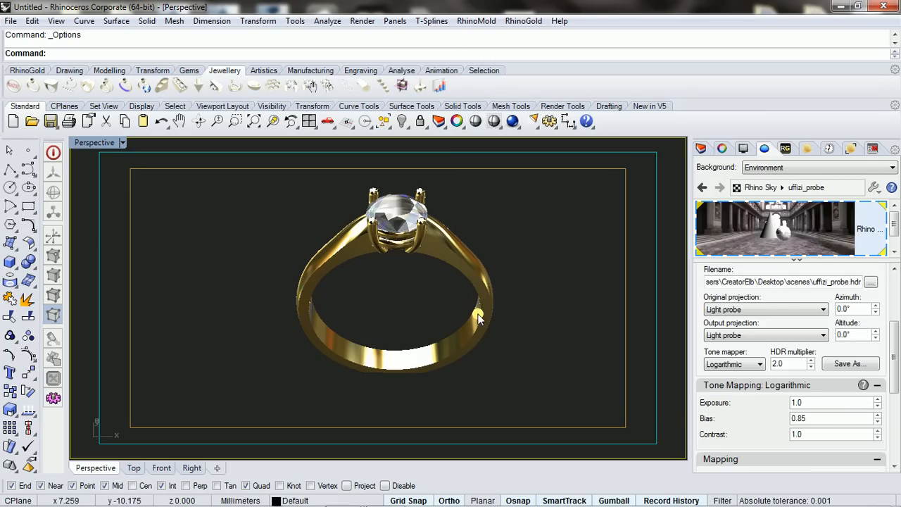
Rotate the Perspective view to show the ring from an angle and render it
right_click_drag(500, 304, 458, 306)
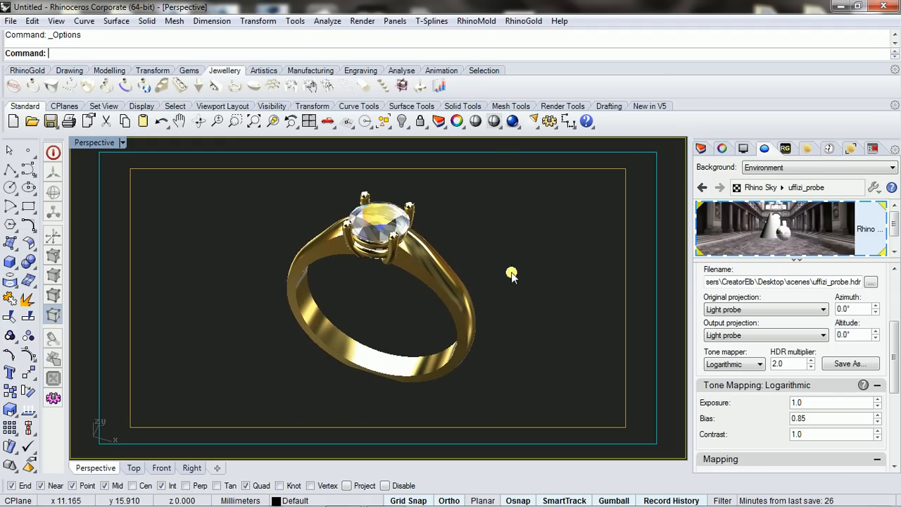
left_click(512, 123)
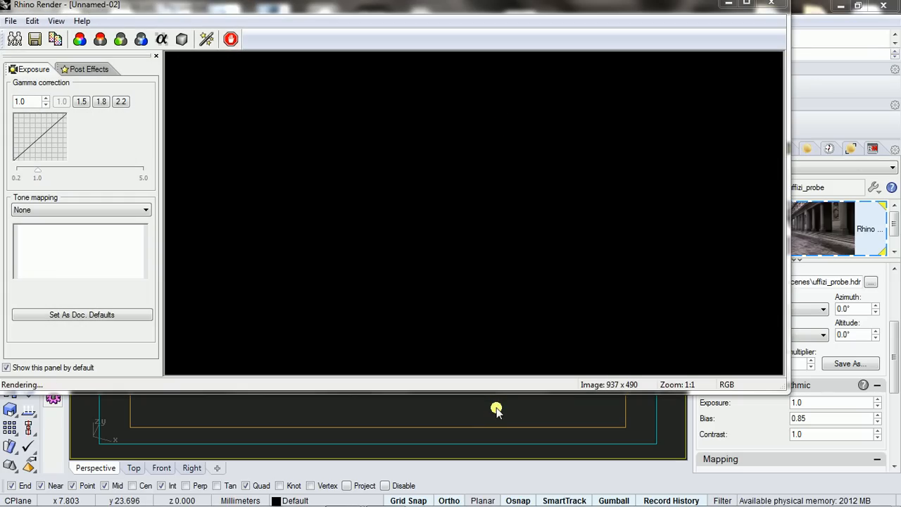
mouse_move(342, 495)
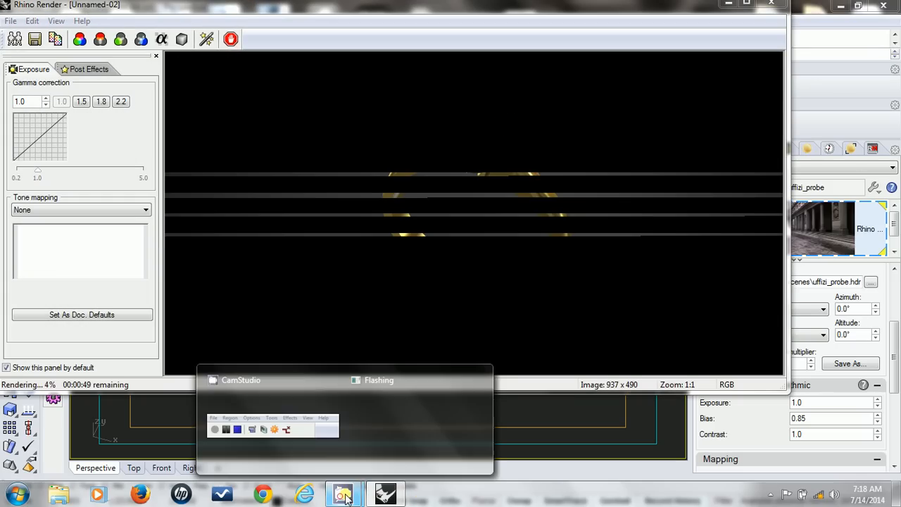
left_click(286, 396)
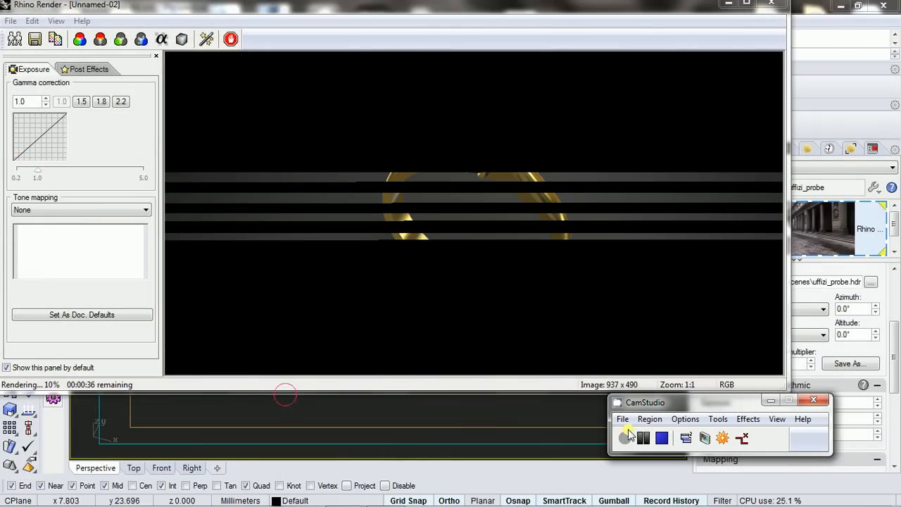
left_click(644, 439)
left_click(625, 439)
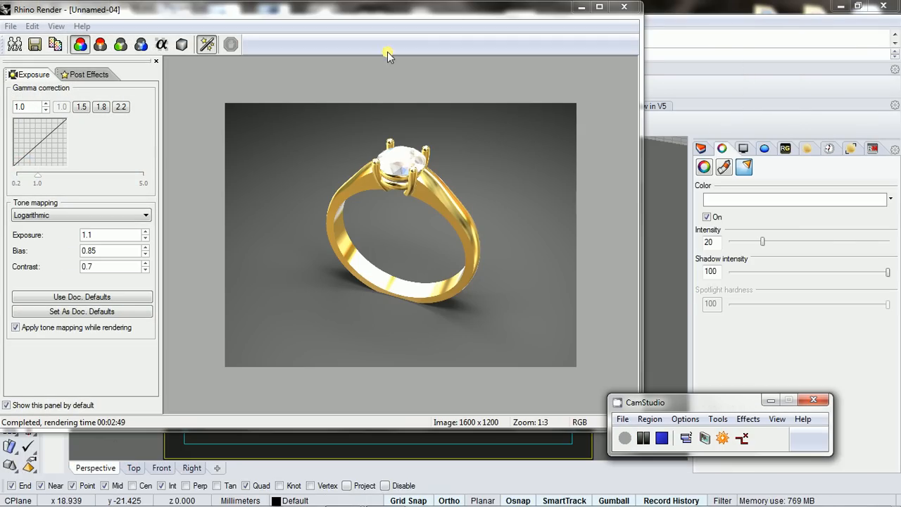
Examine the finished 1600 x 1200 render at several magnifications, checking the diamond, prongs, gold band and ground shadow
left_click(491, 386)
scroll(481, 367, "down", 2)
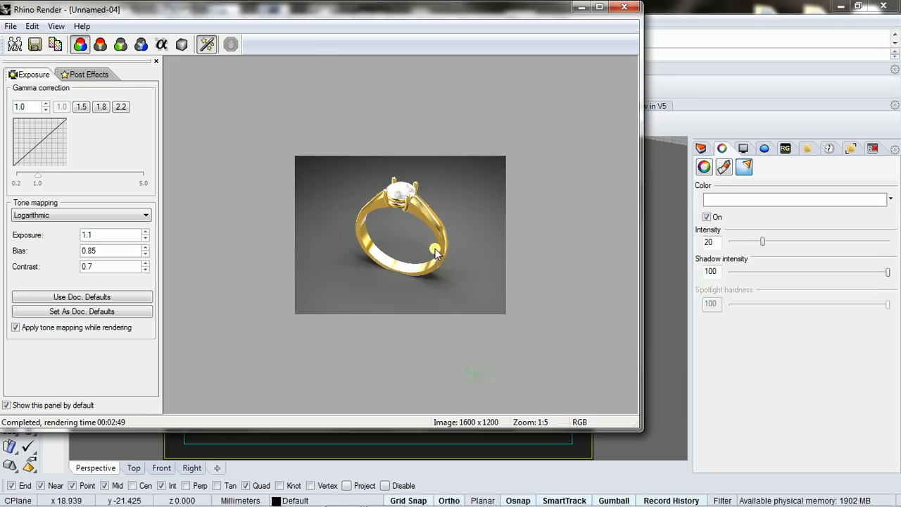
scroll(424, 223, "up", 2)
scroll(460, 230, "up", 2)
scroll(470, 257, "down", 2)
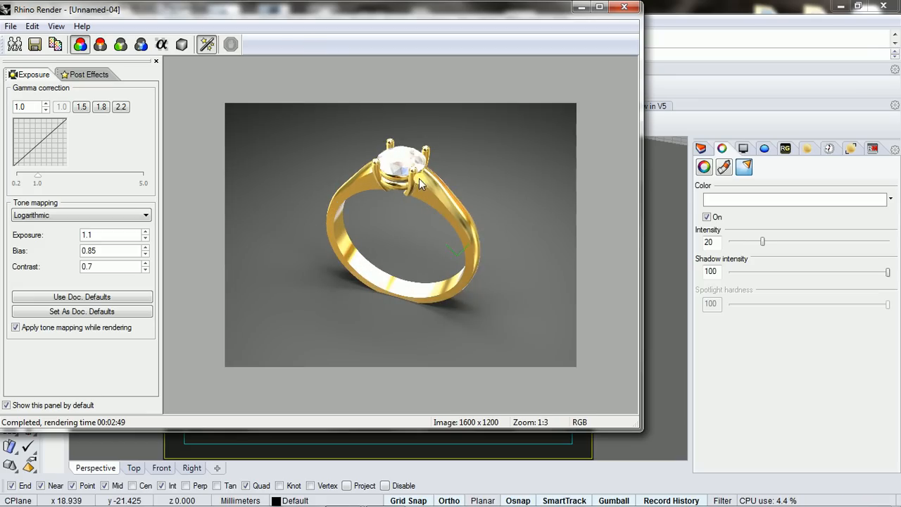
scroll(418, 178, "up", 1)
scroll(414, 151, "up", 1)
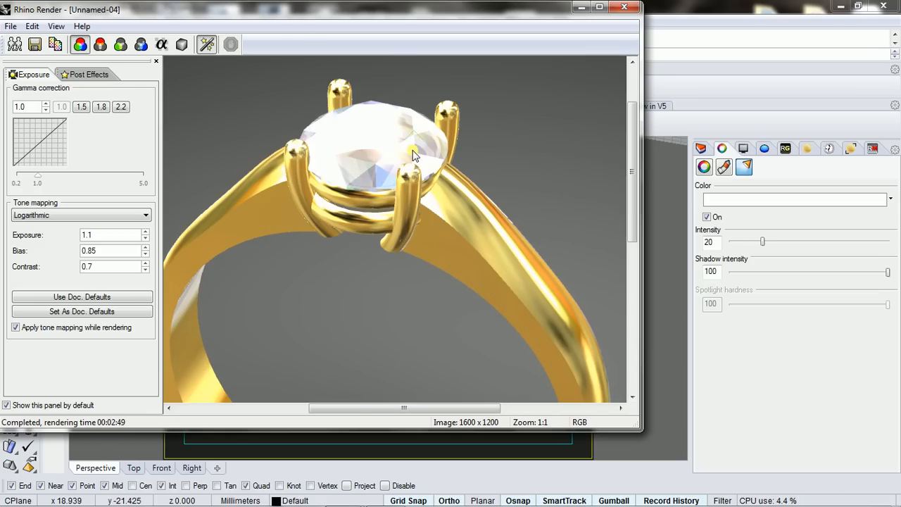
scroll(413, 155, "down", 1)
scroll(409, 182, "up", 2)
scroll(423, 181, "down", 3)
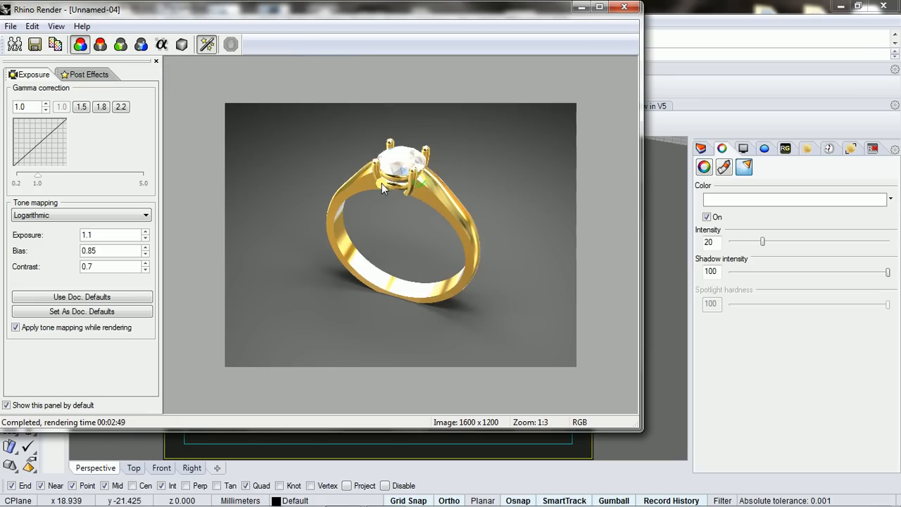
scroll(383, 189, "up", 2)
scroll(326, 212, "down", 1)
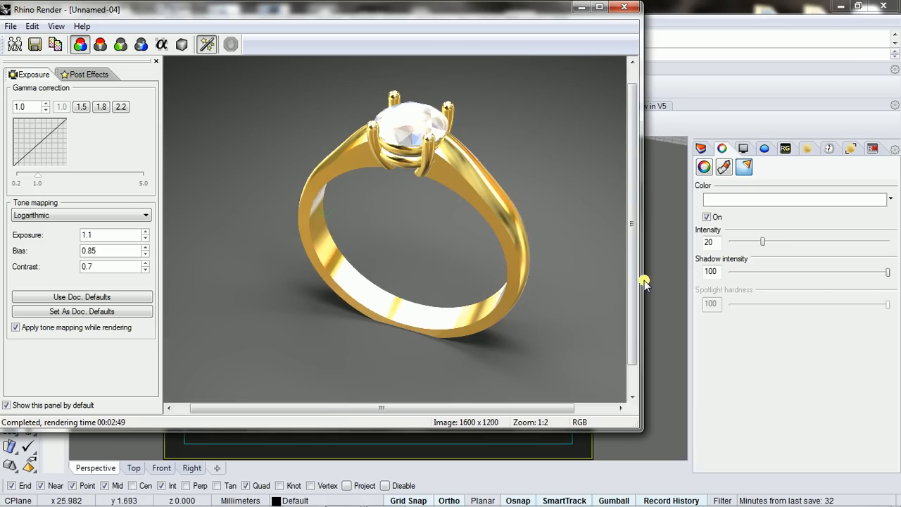
Inspect the finished ring render again, comparing the close-up of the stone setting with the whole image
scroll(452, 250, "down", 1)
scroll(412, 209, "up", 1)
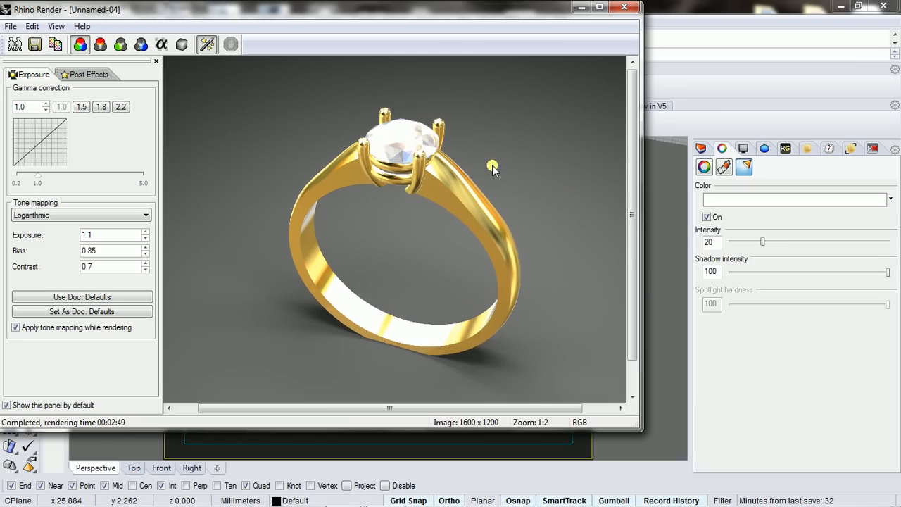
scroll(453, 266, "down", 1)
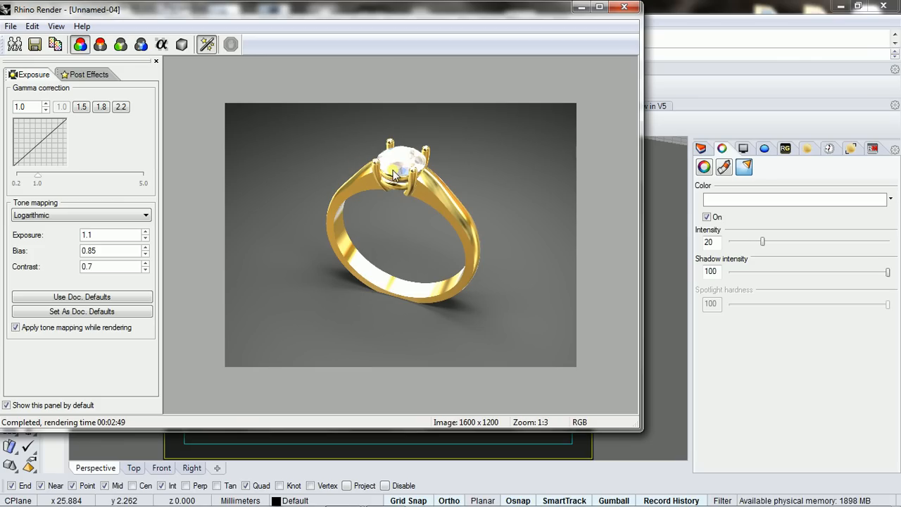
scroll(393, 175, "up", 2)
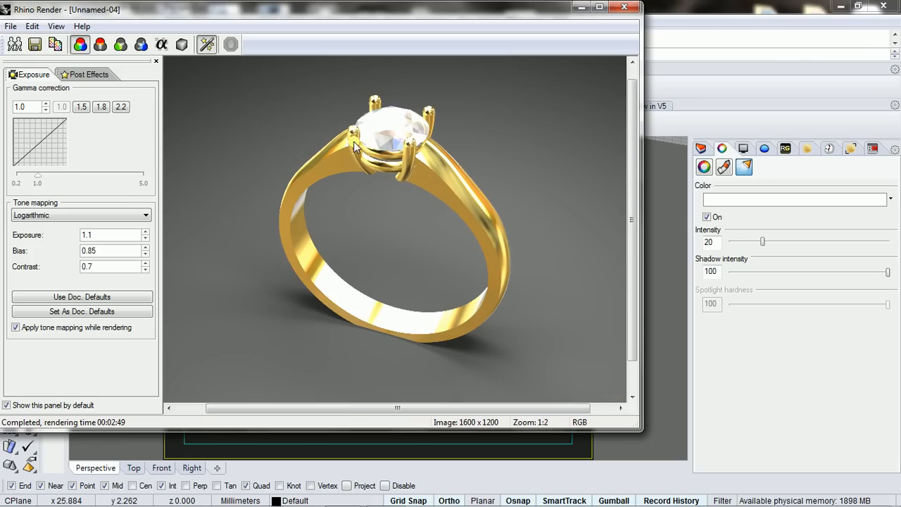
scroll(354, 149, "down", 1)
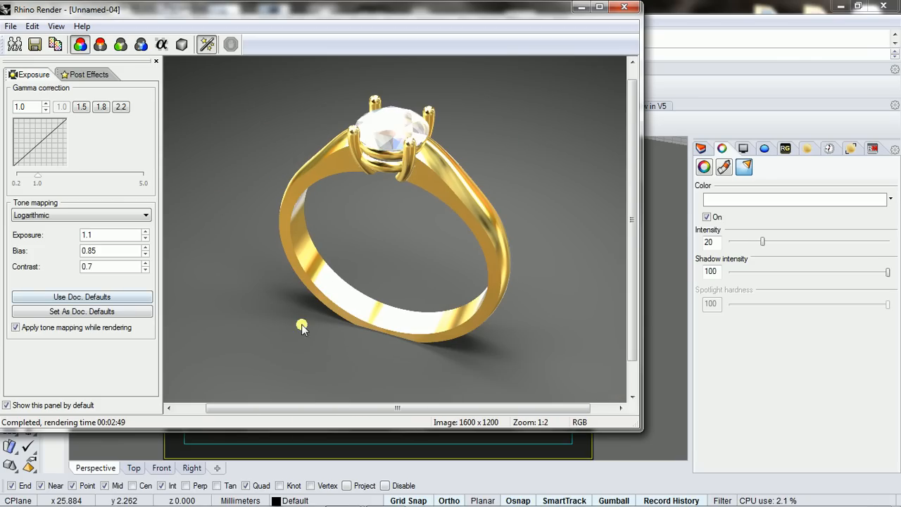
scroll(341, 251, "down", 1)
scroll(346, 252, "down", 1)
scroll(442, 268, "up", 1)
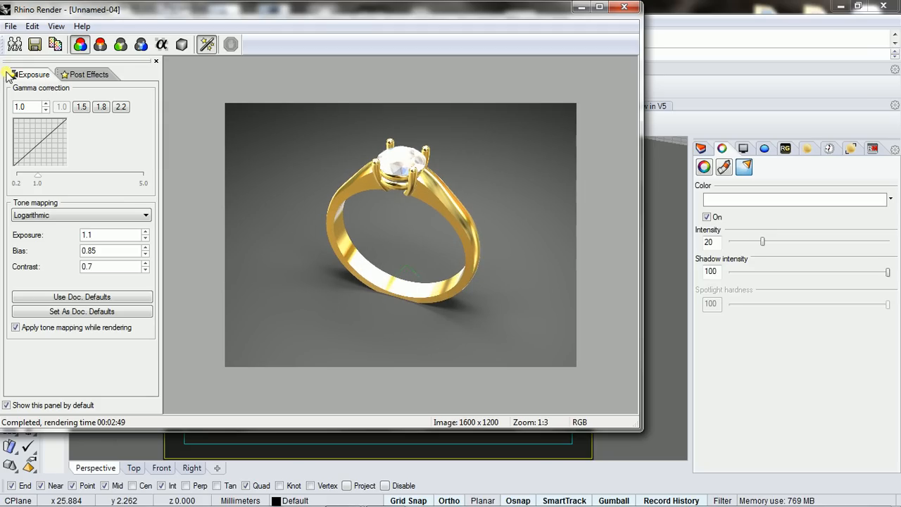
Save the render to the Desktop as a JPEG named "Eng ring" and close the render window
left_click(34, 45)
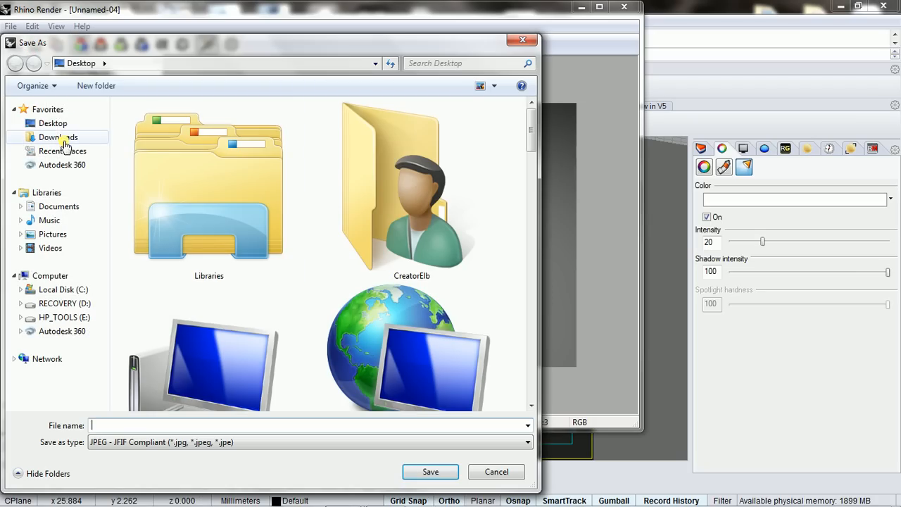
left_click(53, 124)
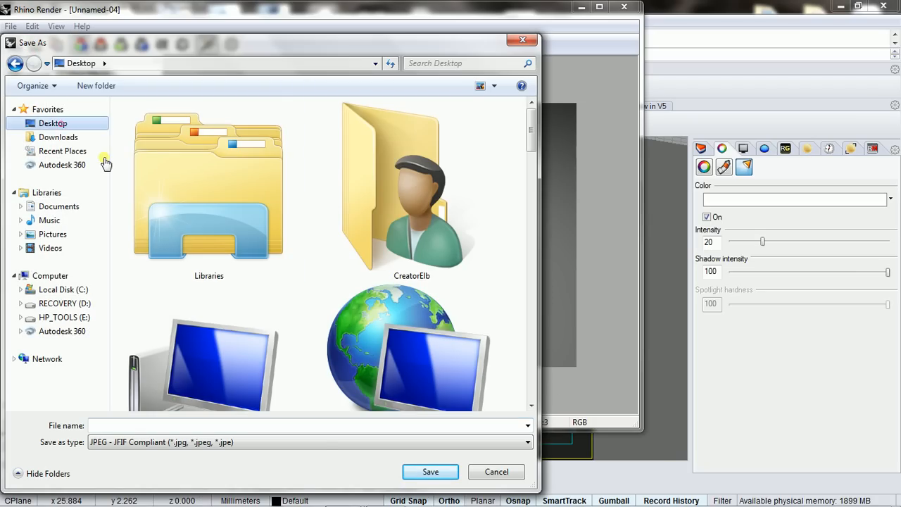
left_click(280, 425)
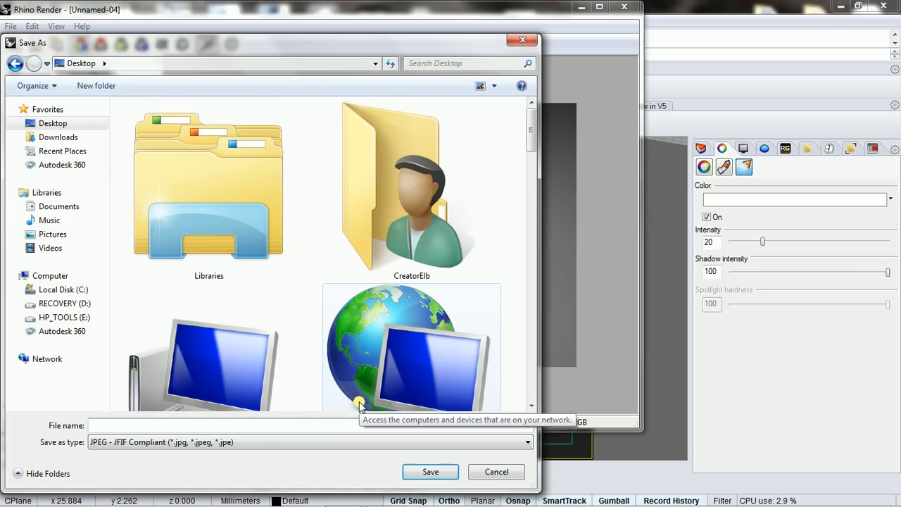
type("Eng")
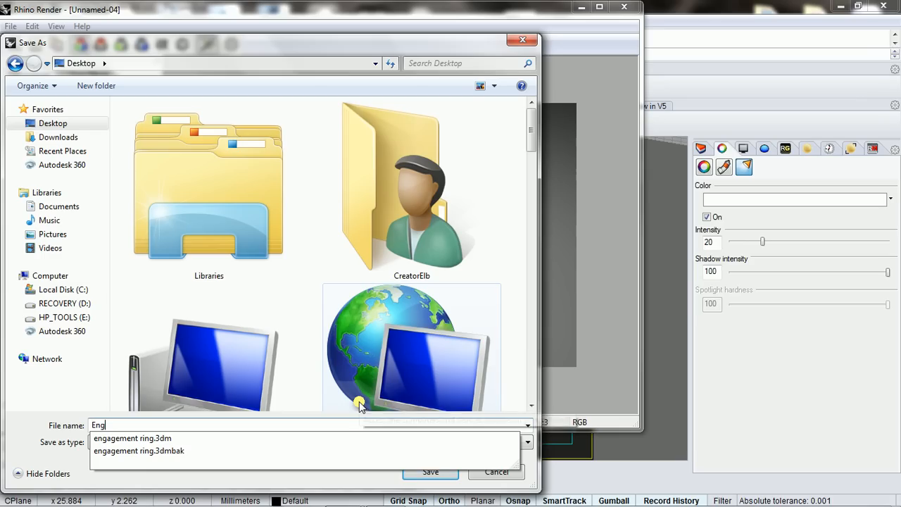
key("Escape")
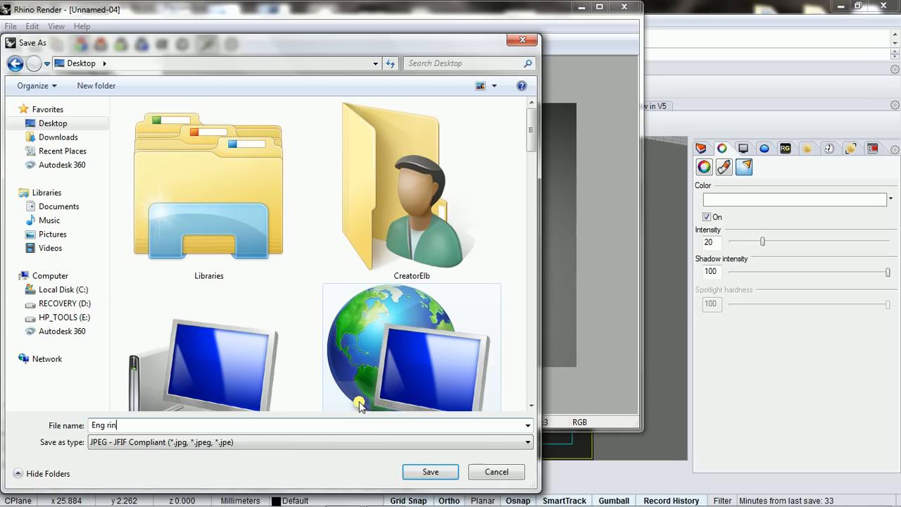
left_click(416, 470)
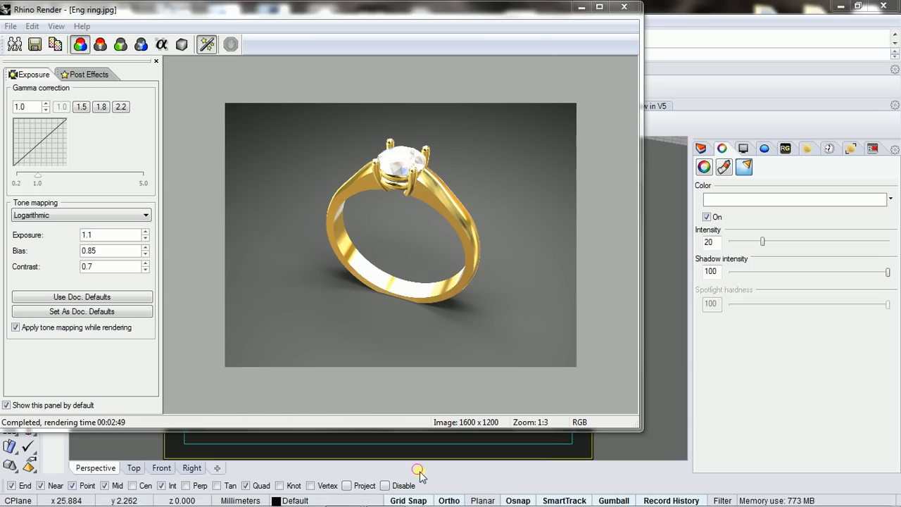
left_click(627, 6)
Run the RhinoGold STL wizard on the gold ring polysurface with the resolution set to Very High
left_click(502, 274)
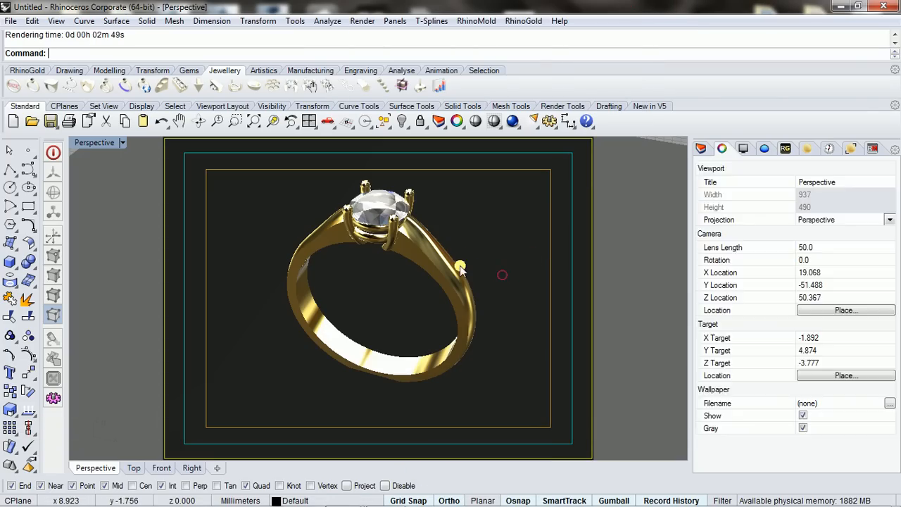
left_click(470, 274)
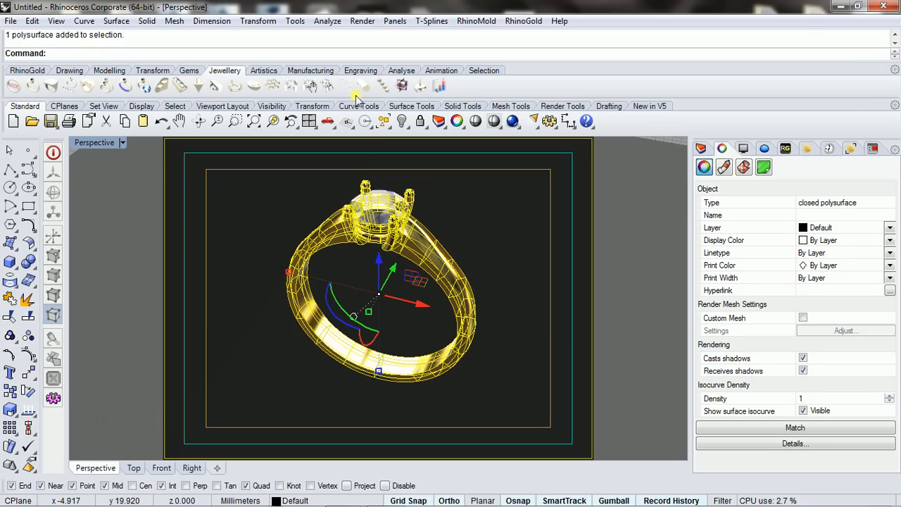
left_click(323, 70)
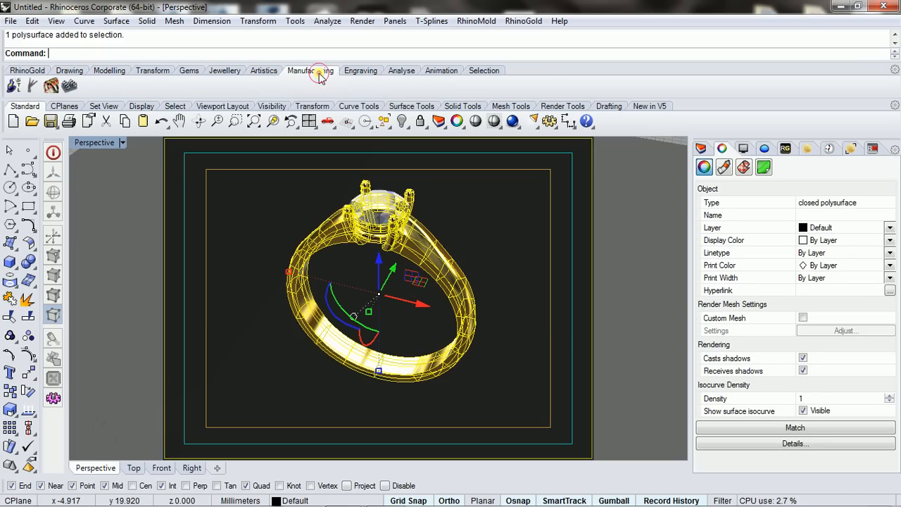
left_click(12, 86)
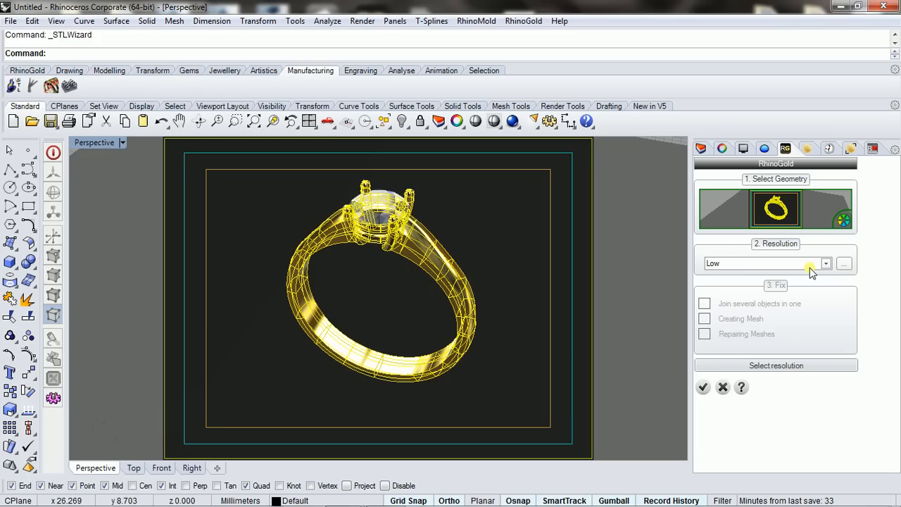
left_click(825, 263)
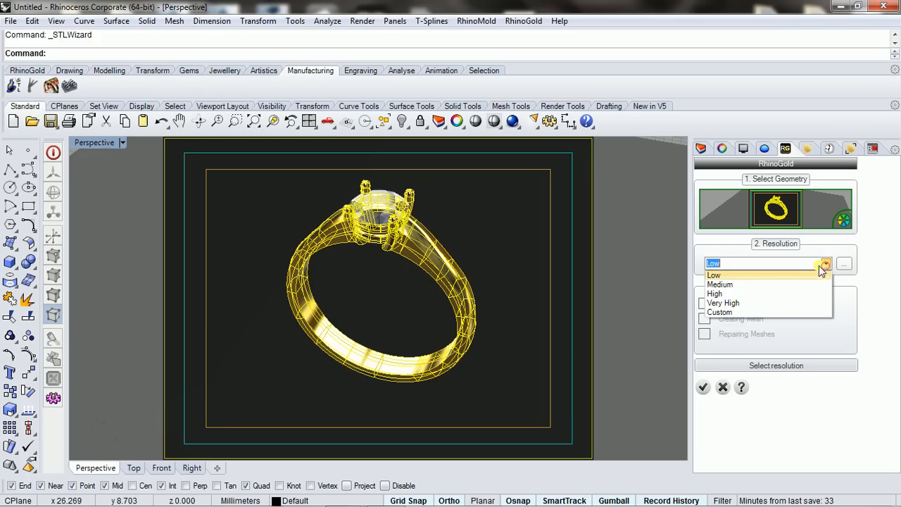
left_click(764, 306)
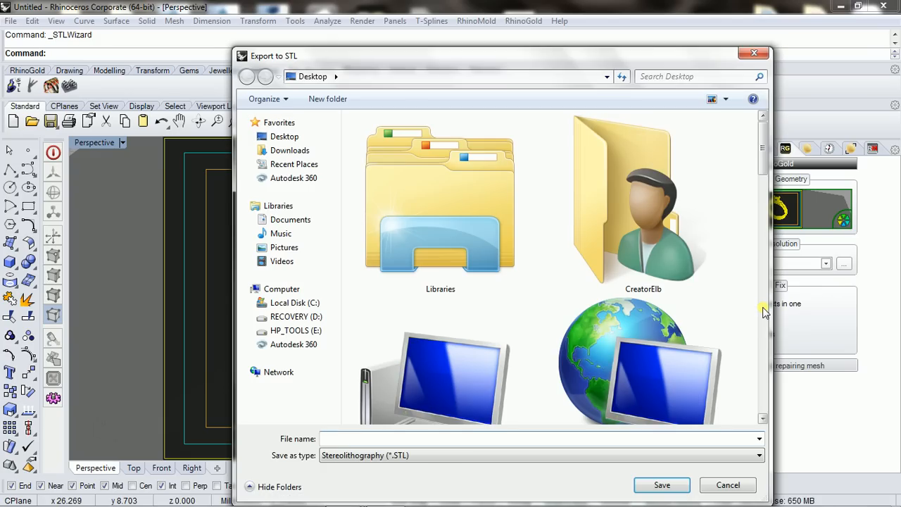
Export the ring mesh to the Desktop as a Stereolithography (*.STL) file named "Ring_01"
left_click_drag(603, 60, 410, 56)
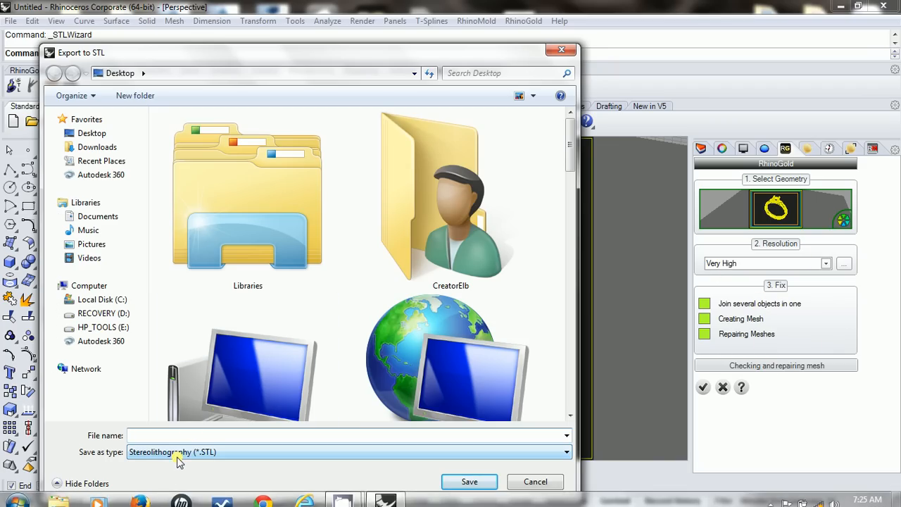
left_click(95, 133)
left_click(151, 433)
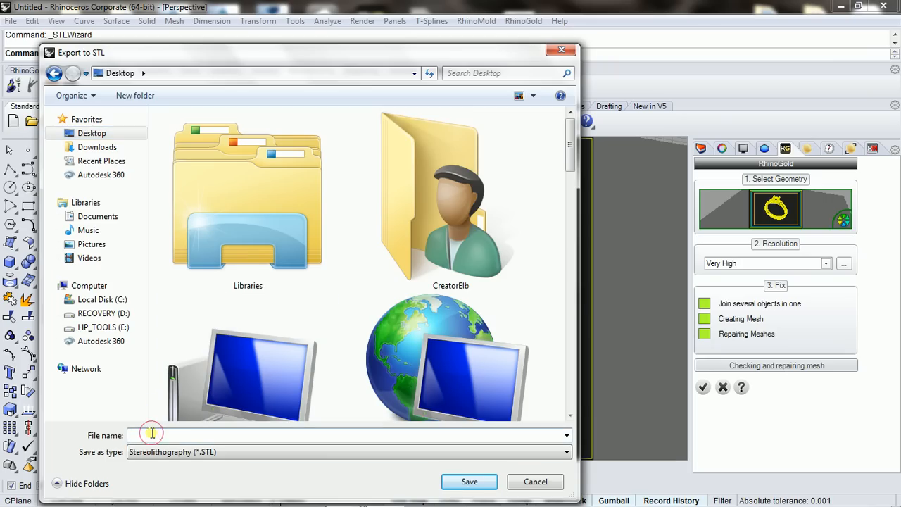
type("Ring")
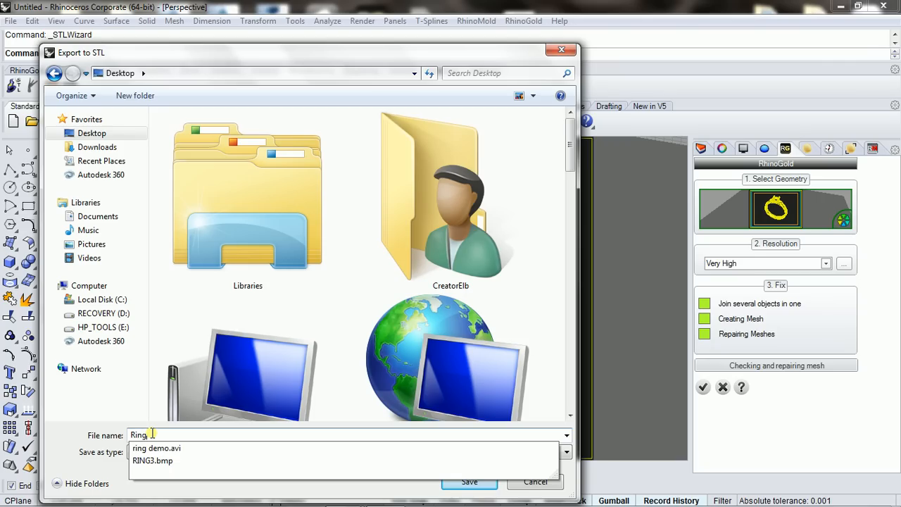
type("_")
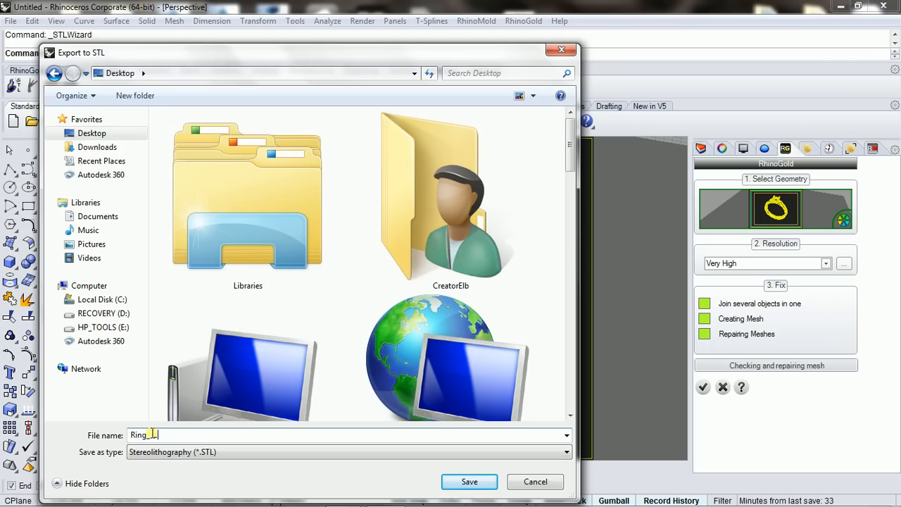
type("01")
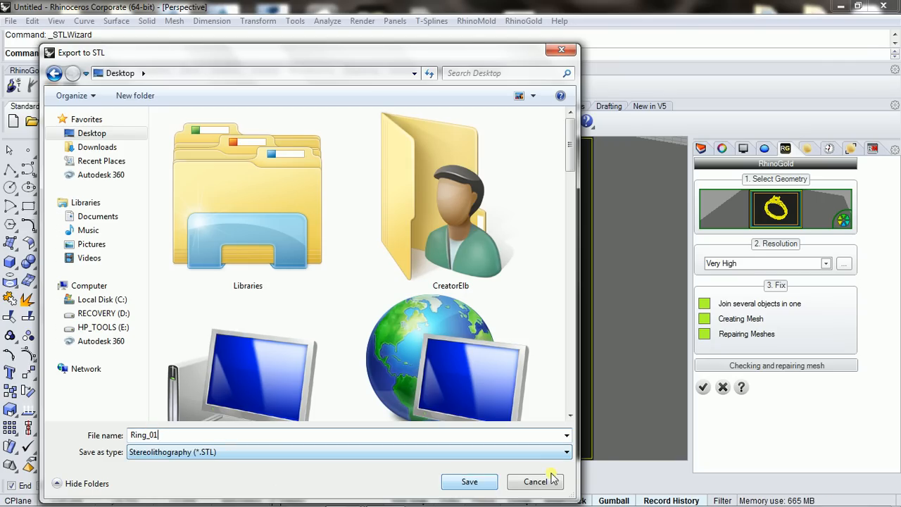
left_click(484, 488)
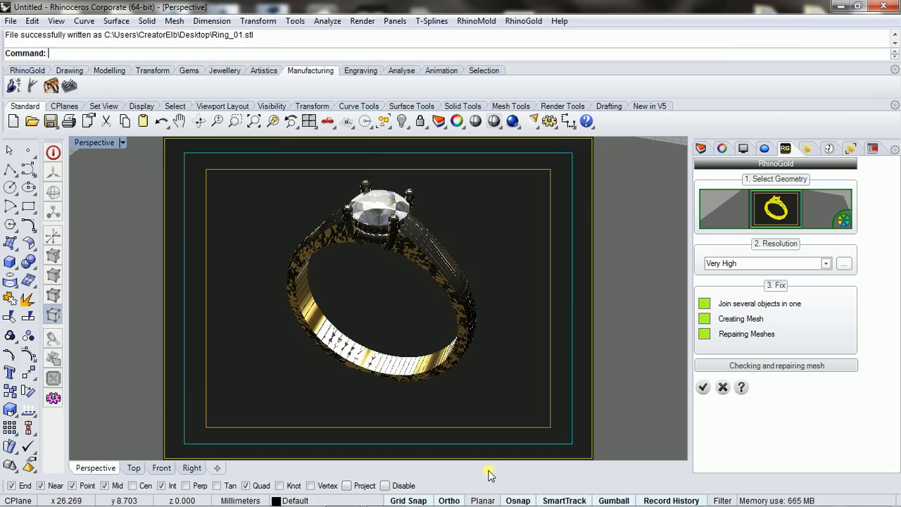
Delete the mesh copy that overlaps the ring, keeping the original polysurface
left_click(431, 248)
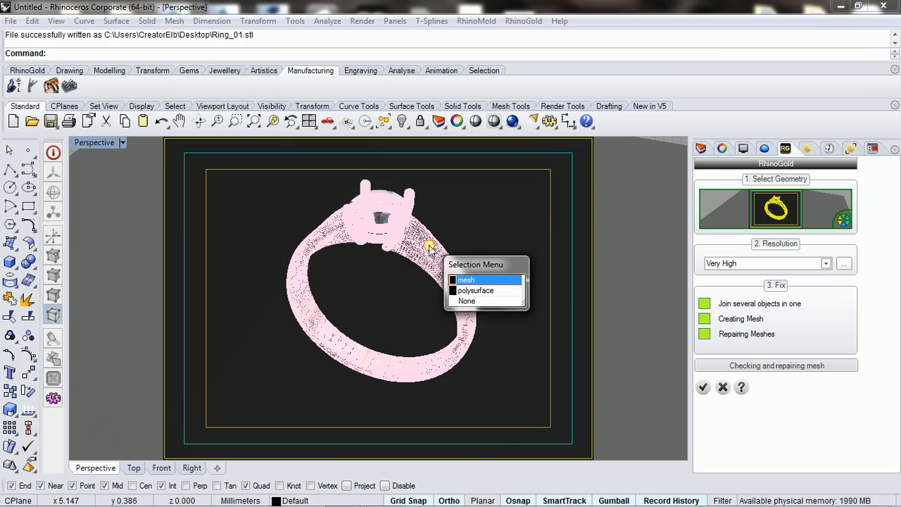
left_click(458, 280)
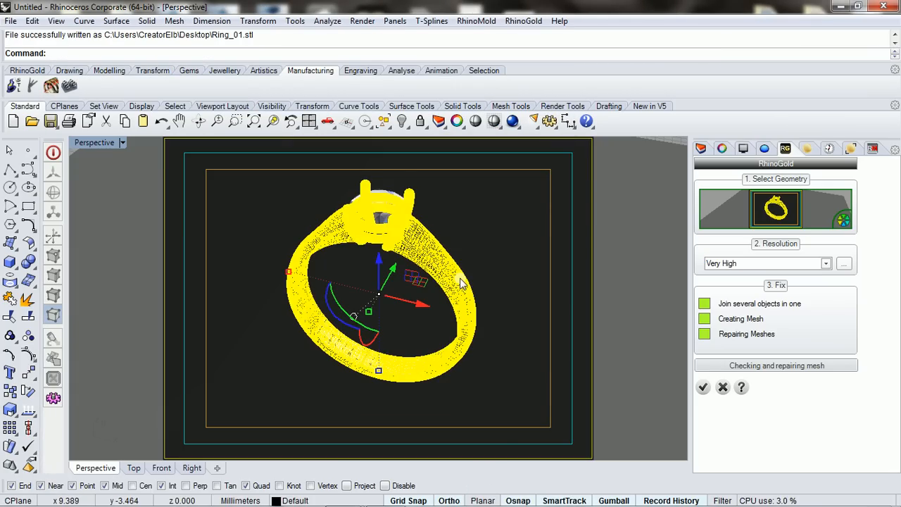
key("Delete")
right_click_drag(470, 302, 493, 282)
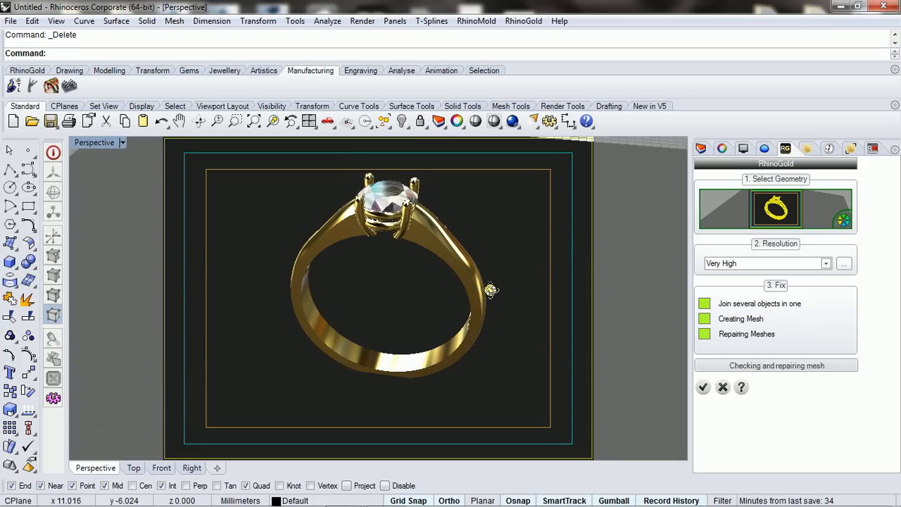
mouse_move(548, 501)
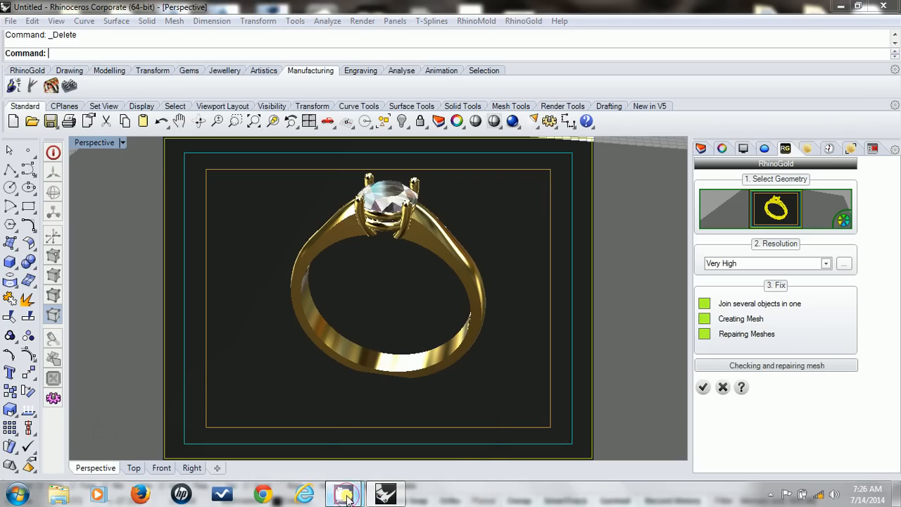
mouse_move(343, 496)
left_click(257, 449)
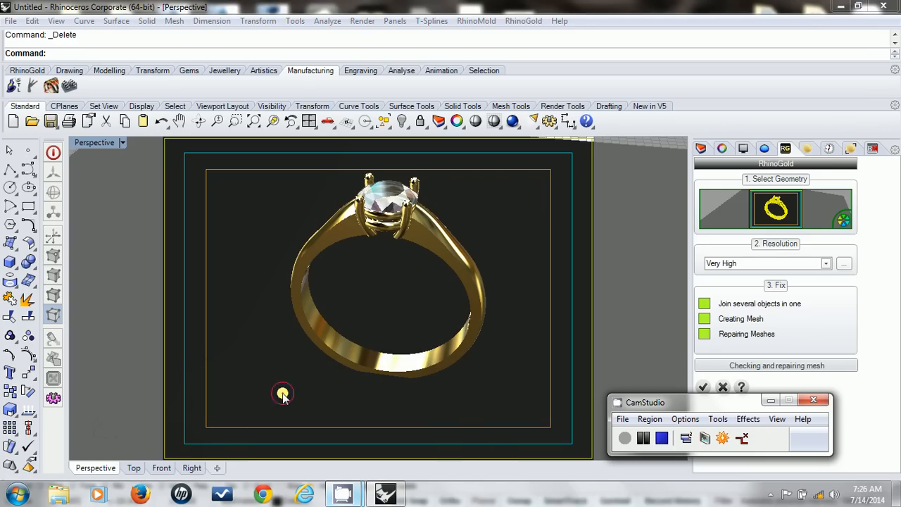